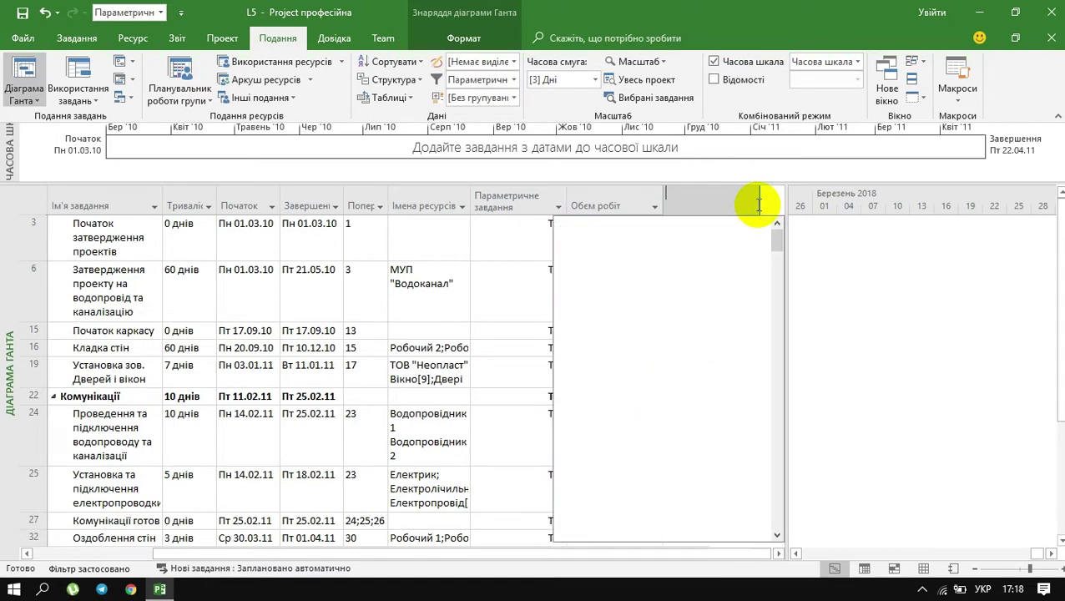
Add the Оцінка Тривалості (Тривалість2) column to the task table after Обєм робіт
click(757, 200)
text(Об'єкти)
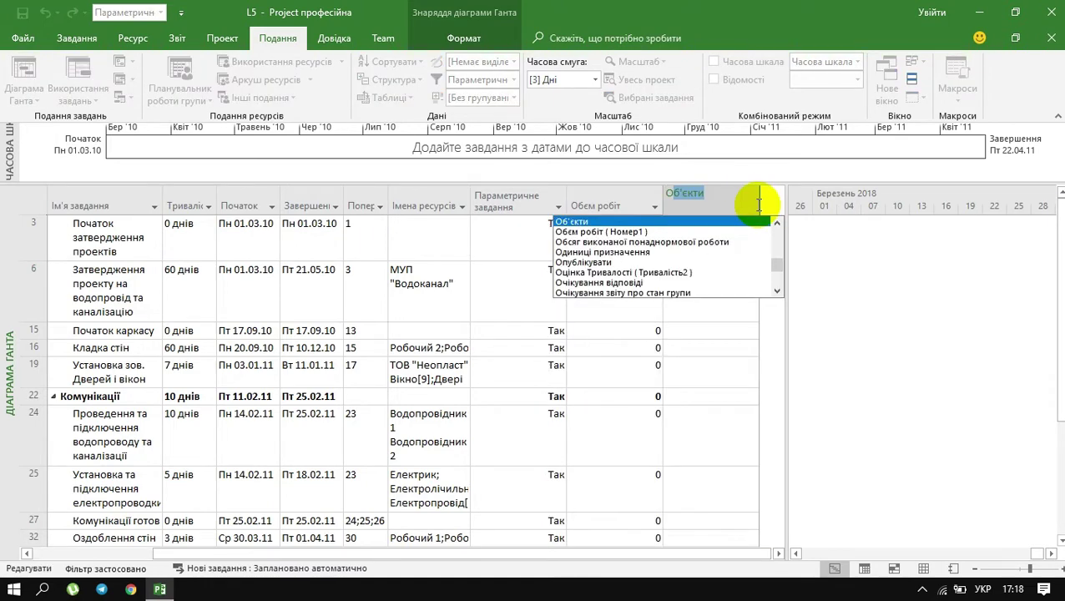
key(Down)
key(Down)
key(Down)
key(Down)
key(Down)
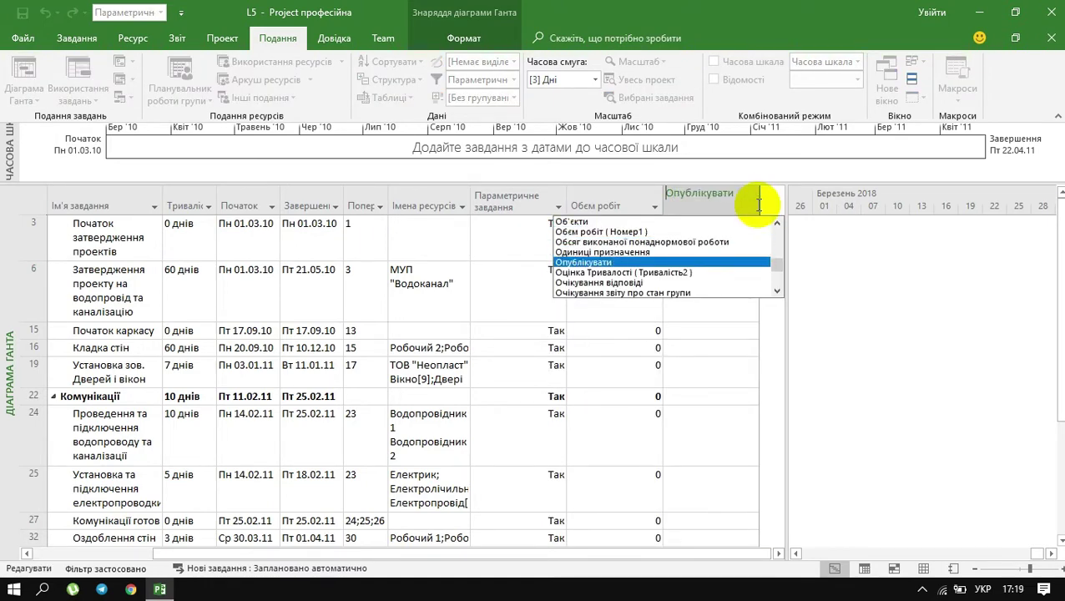
key(Return)
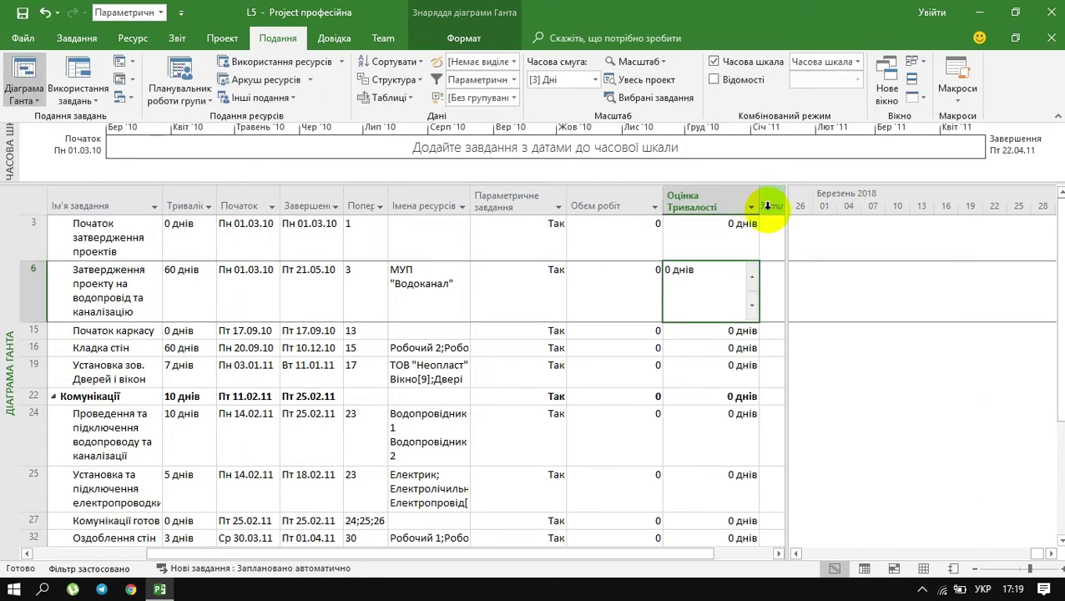
Add the Зап. Тривалість (Тривалість1) column to the task table after Оцінка Тривалості
click(755, 209)
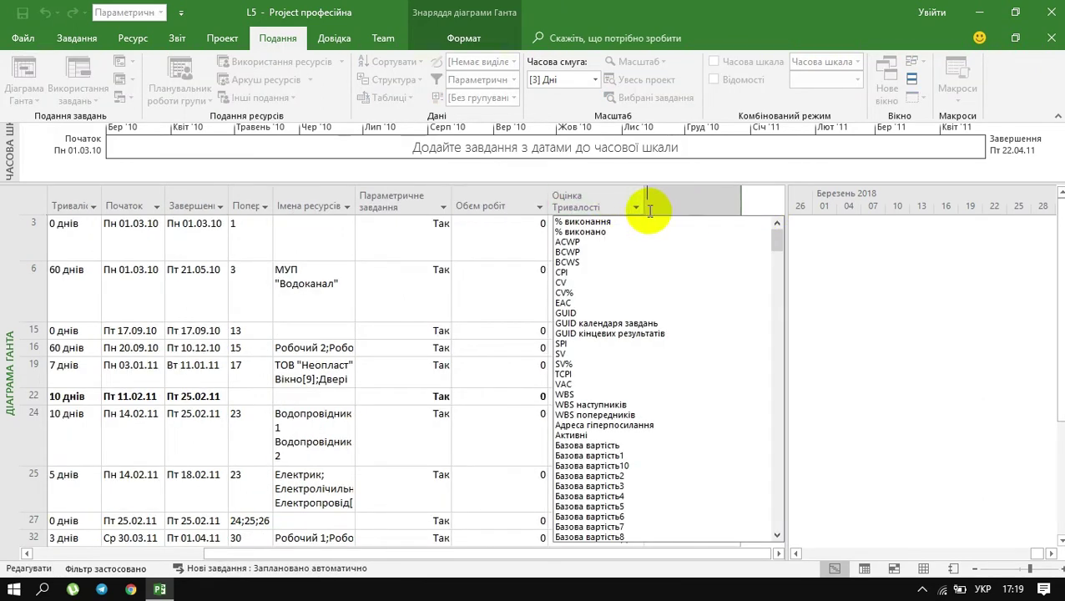
text(З)
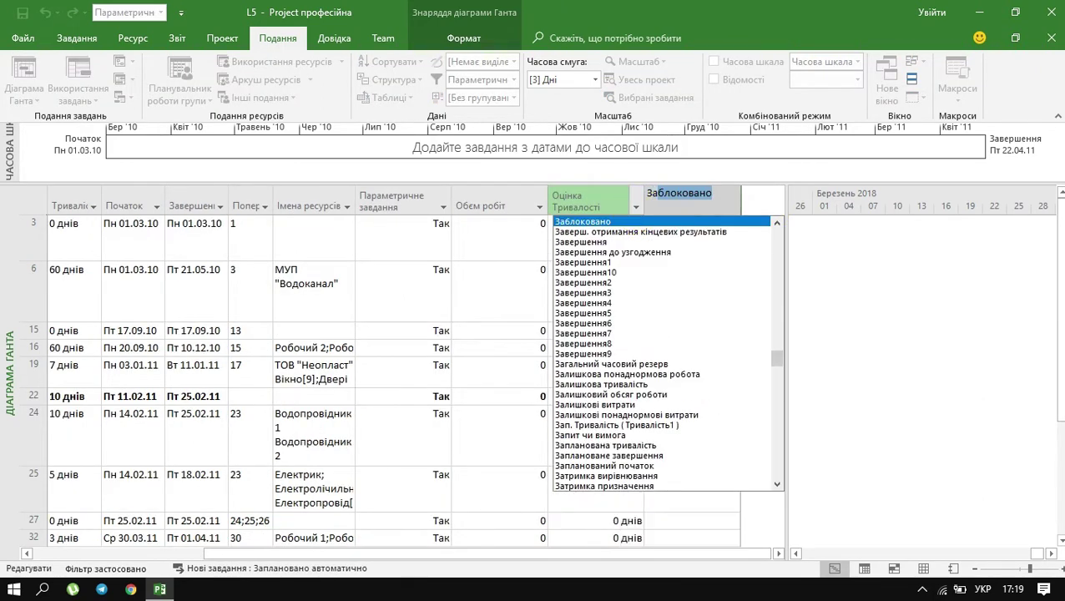
text(ап)
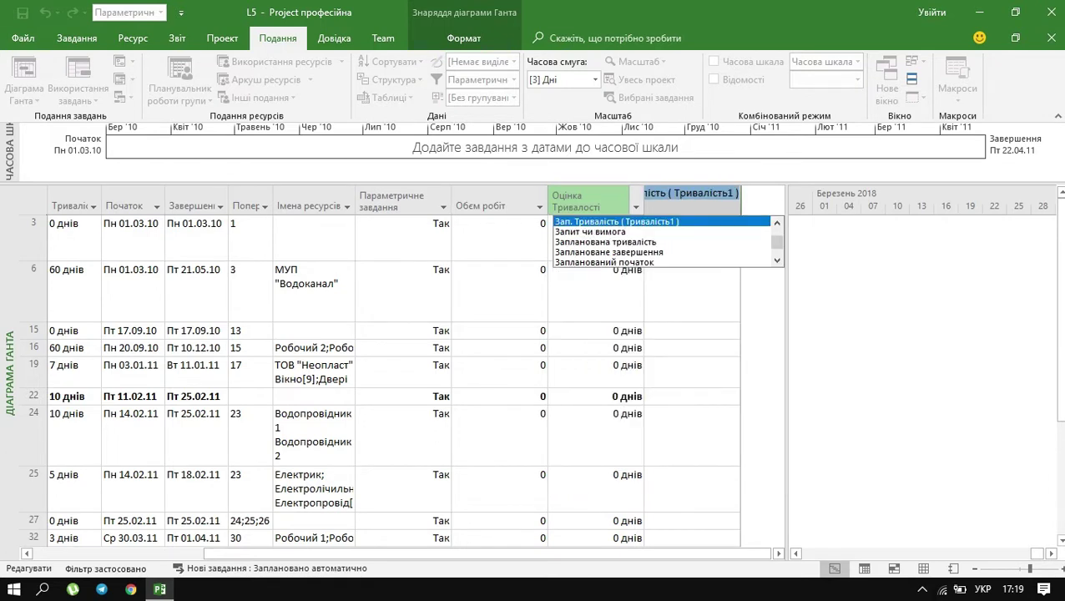
key(Return)
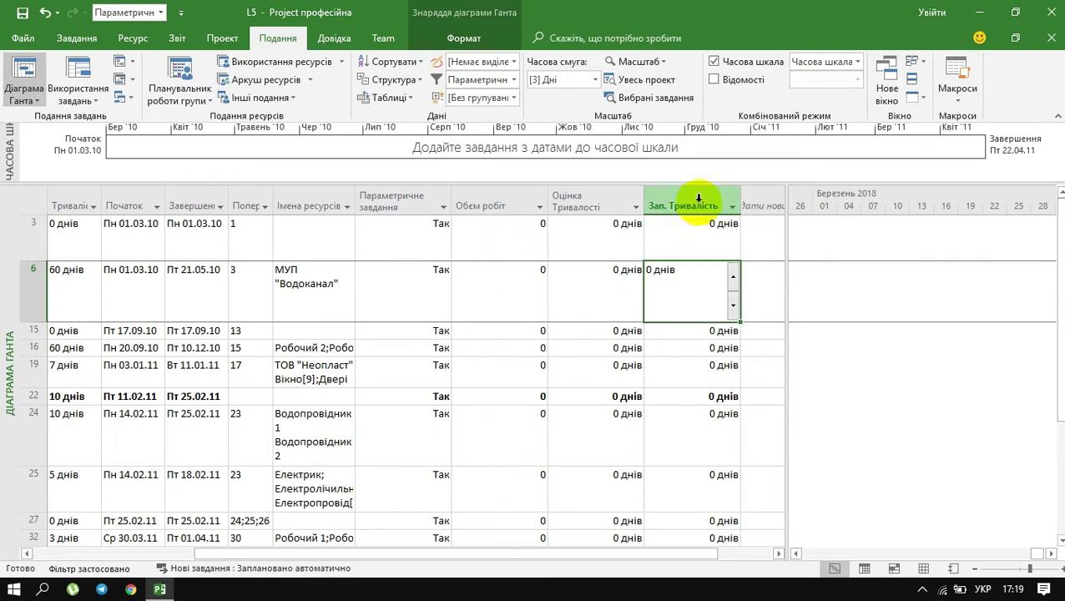
Set Обєм робіт for tasks 3, 6, 15, 16 and 19 to 23, 1, 3, 6 and 10
click(513, 242)
text(23)
key(Return)
text(1)
key(Return)
text(3)
key(Return)
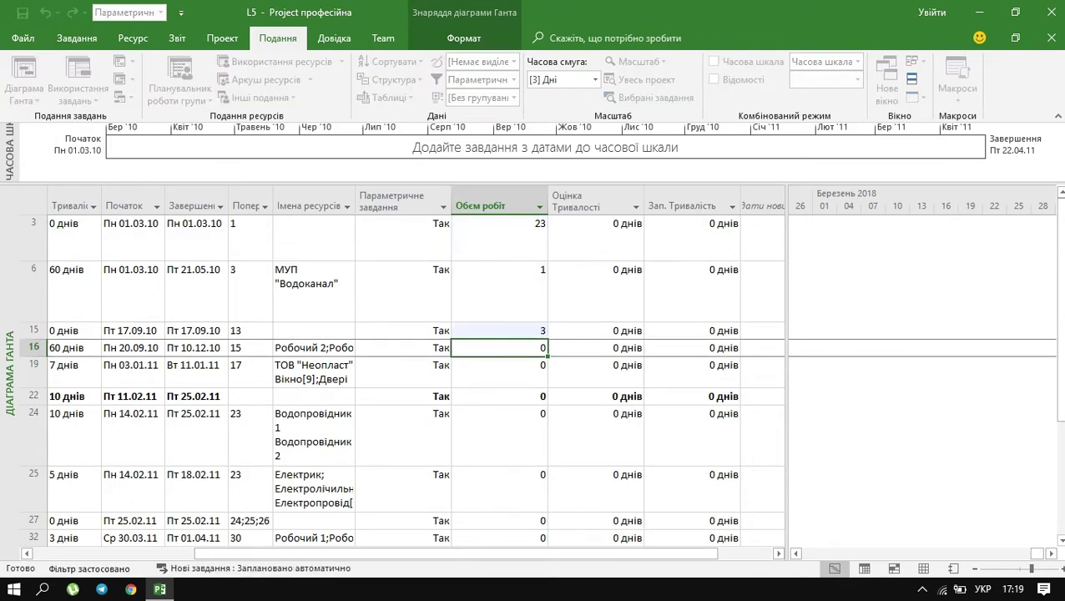
text(6)
key(Return)
text(10)
key(Return)
Set Обєм робіт for tasks 22, 24, 25, 27, 32, 33 and 35 to 21, 2, 9, 12, 31, 25 and 18
text(23)
key(Return)
text(21)
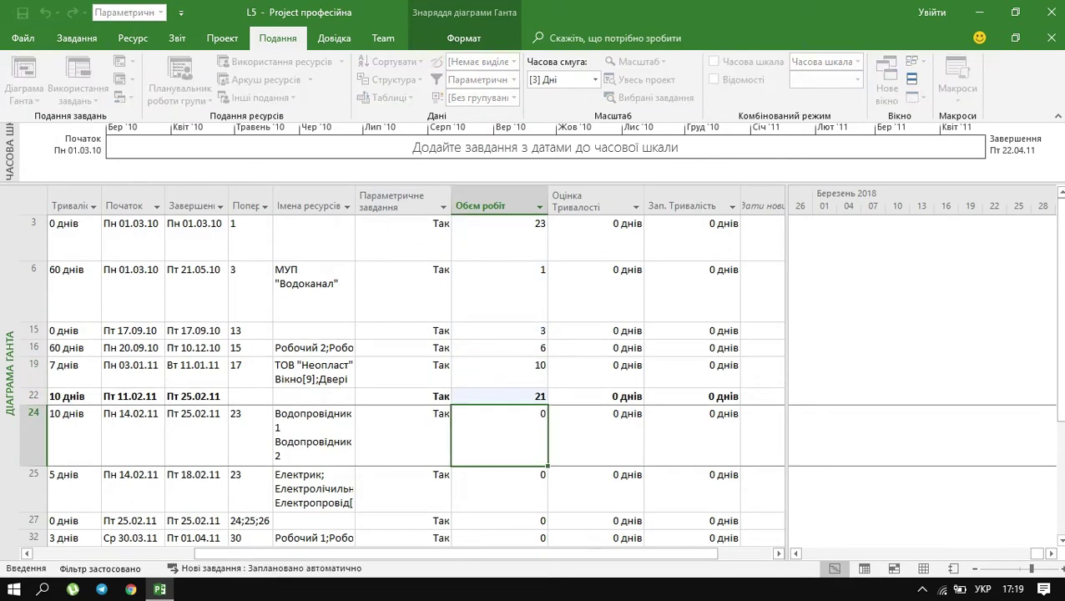
key(Return)
text(9)
key(Return)
text(12)
key(Return)
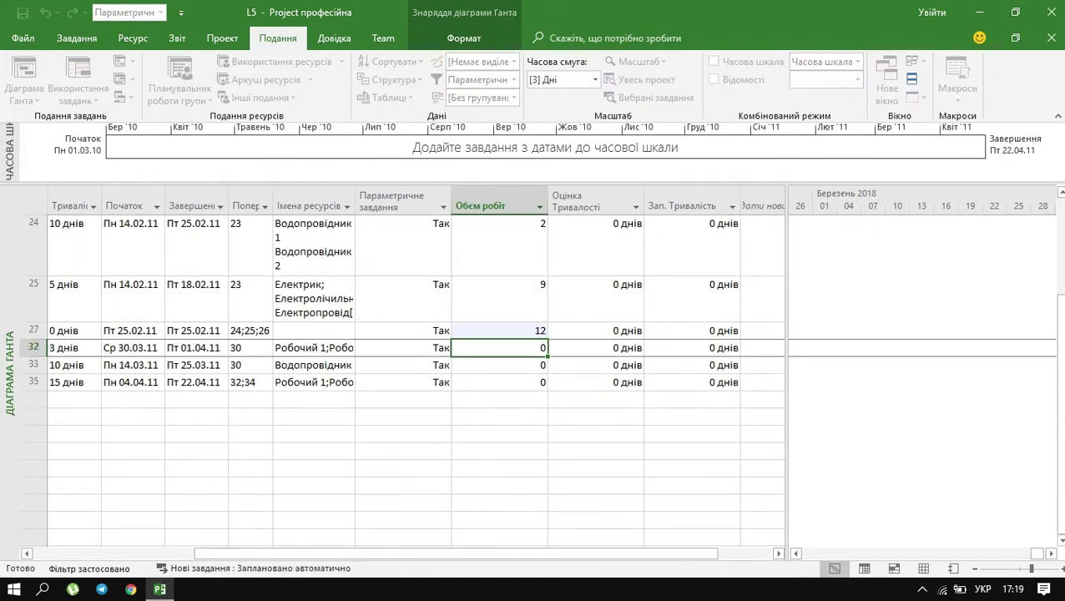
text(31)
key(Return)
text(25)
key(Return)
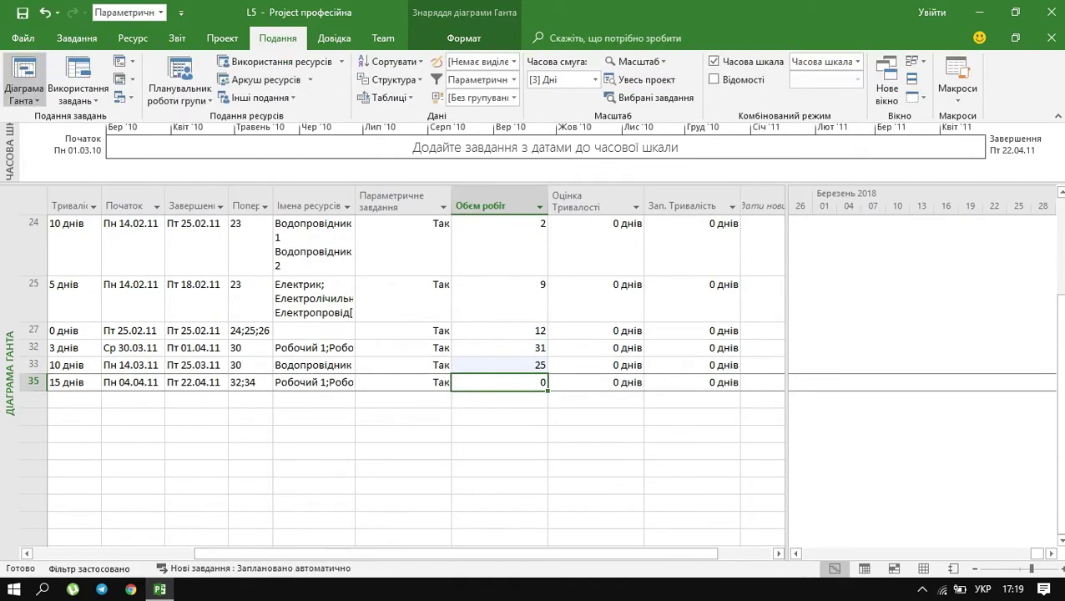
text(24)
Set Зап. Тривалість to 6 days for task 25, 19 days for task 24 and 3 days for task 22
click(716, 309)
scroll(716, 325, up, 2)
text(6)
key(Up)
text(19)
key(Up)
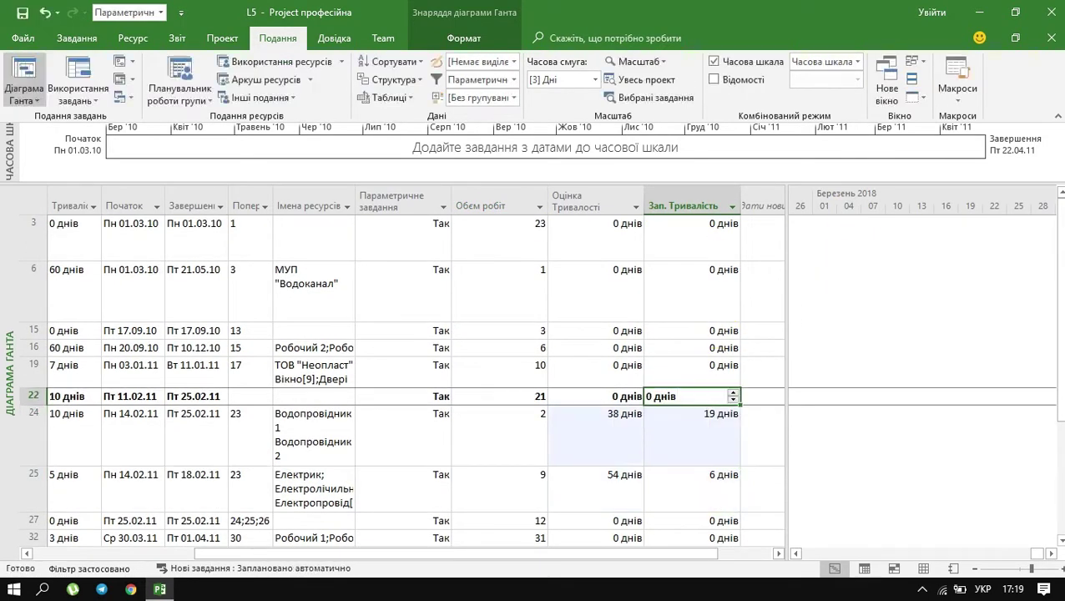
key(3)
key(Up)
Set Зап. Тривалість for tasks 19, 16, 15, 6 and 3 to 2, 4, 6, 12 and 5 days
key(2)
key(Up)
key(4)
key(Up)
text(6)
key(Up)
text(12)
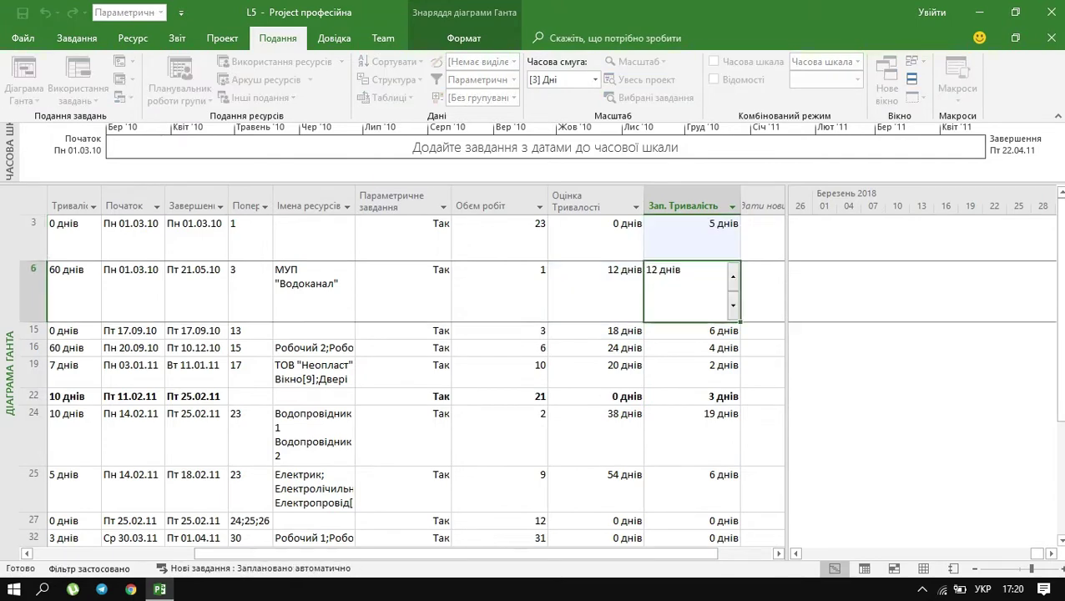
key(Up)
text(5)
Set Зап. Тривалість for tasks 27, 32, 33 and 35 to 3, 7, 8 and 19 days
click(716, 474)
key(Down)
text(3)
key(Down)
text(7)
key(Down)
text(8)
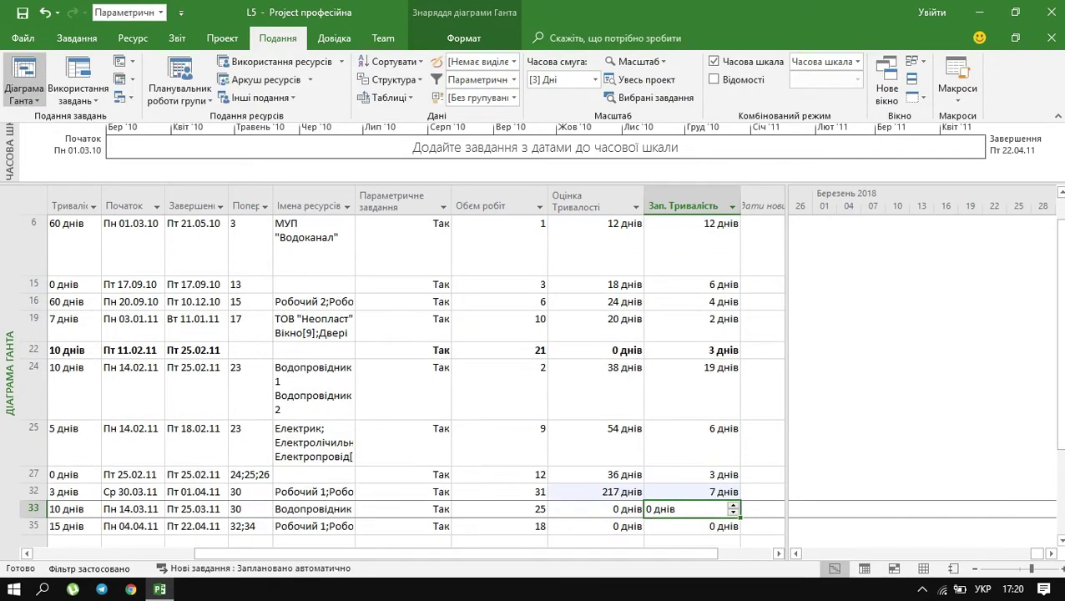
key(Down)
text(19)
key(Left)
scroll(676, 272, up, 1)
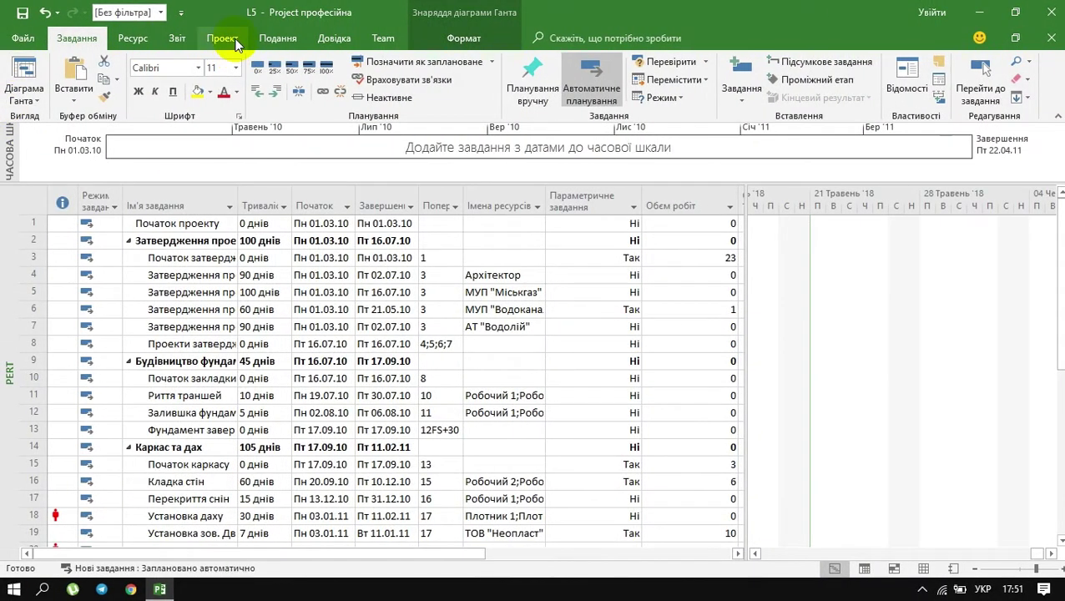
In the custom task fields of type Число, rename Номер2 as Оптимістична Оцінка
click(233, 40)
click(253, 81)
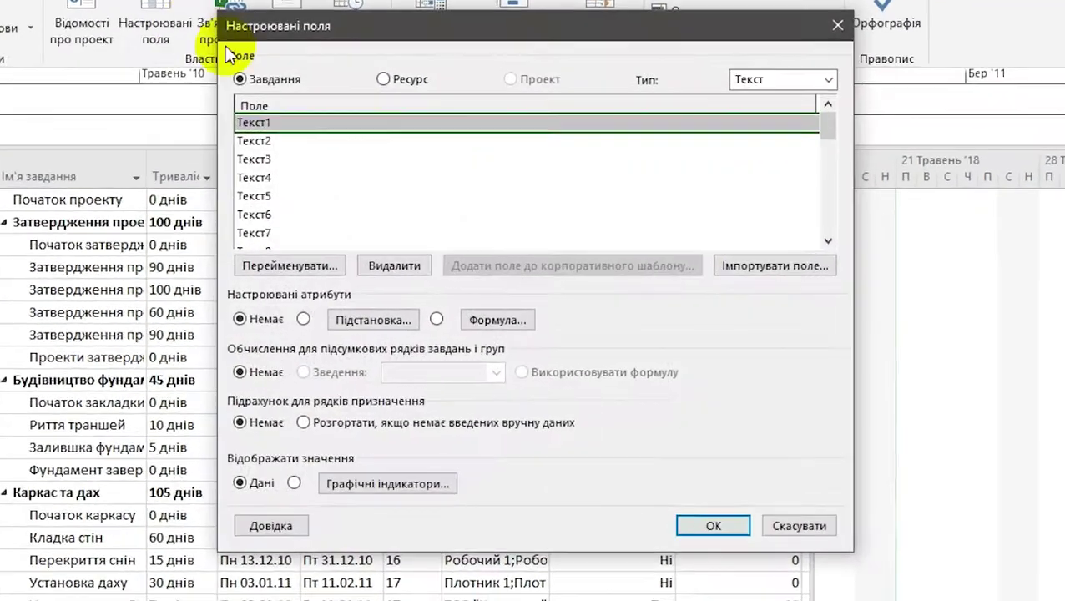
click(825, 81)
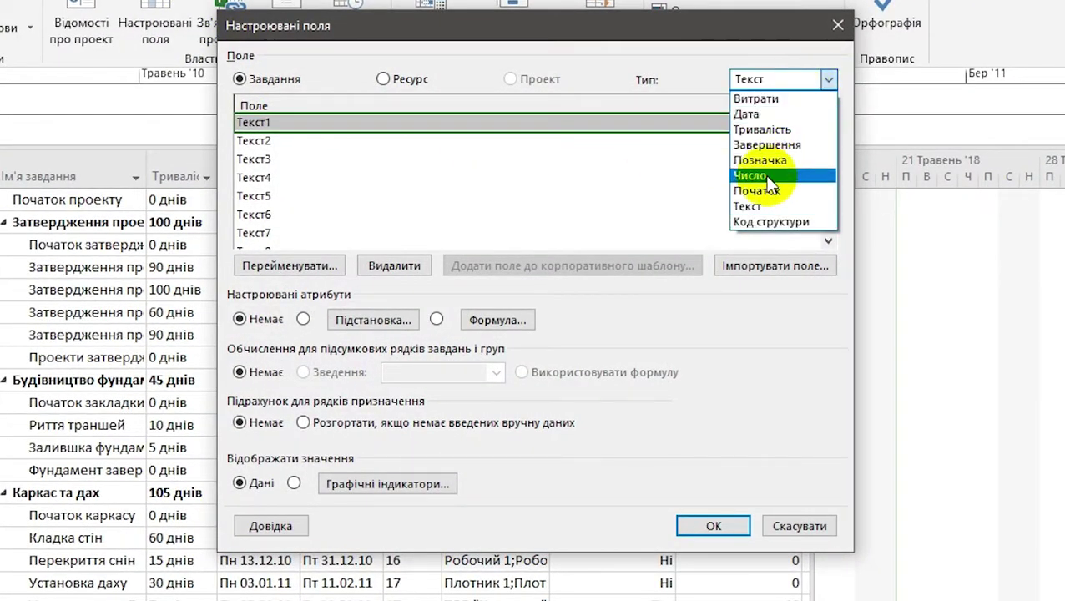
click(769, 176)
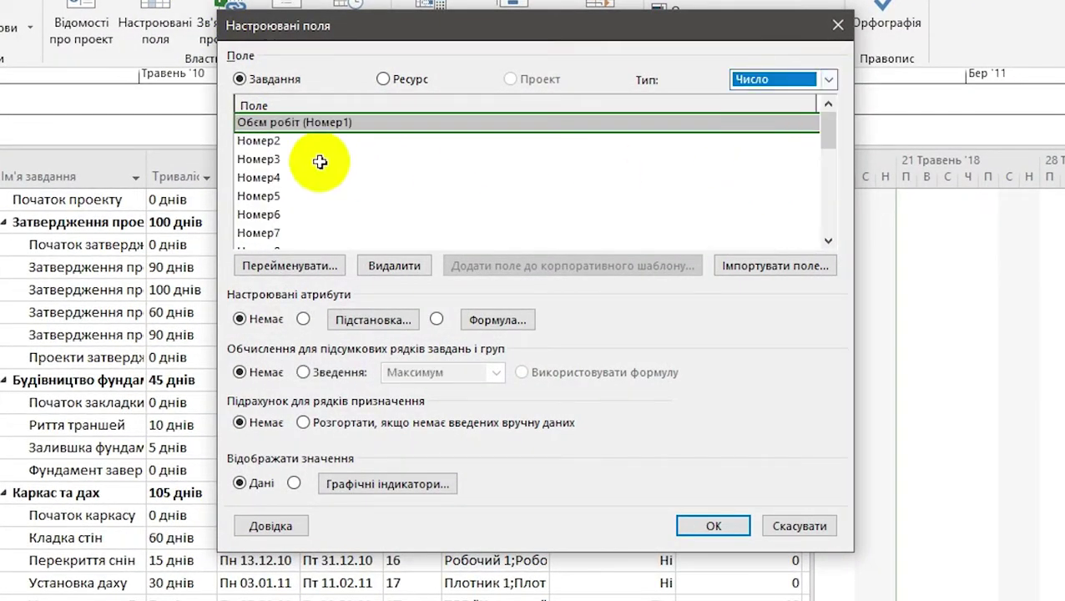
click(271, 141)
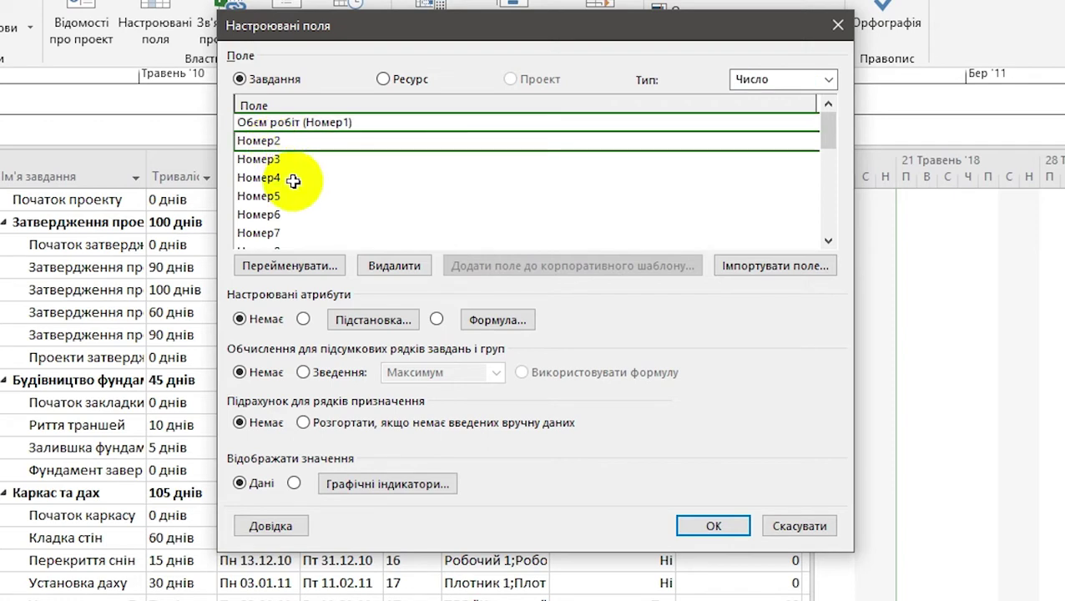
text(Оп)
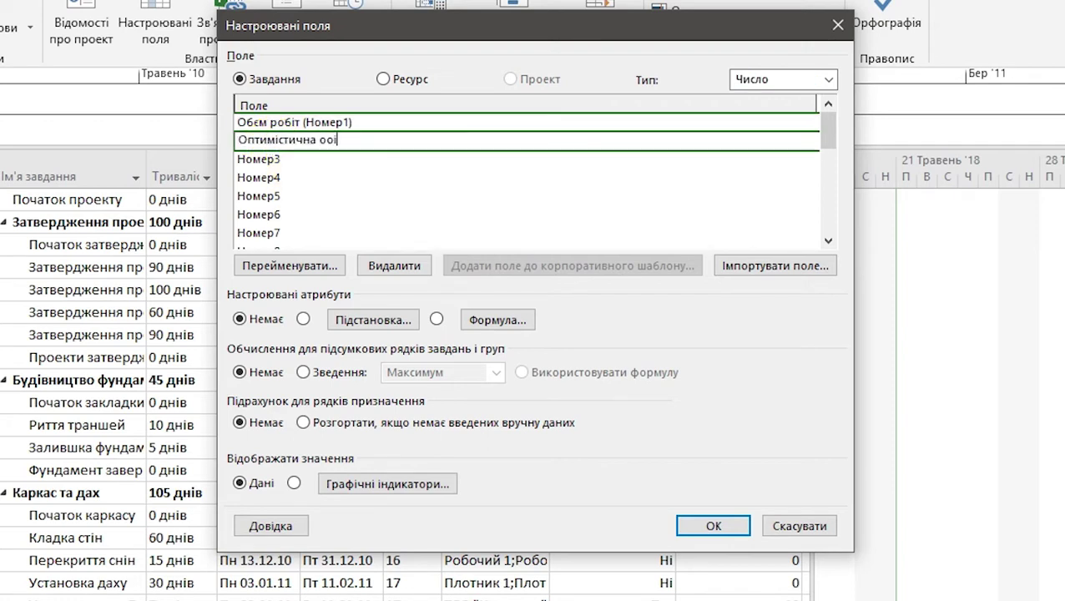
text(тимістична Оцінка)
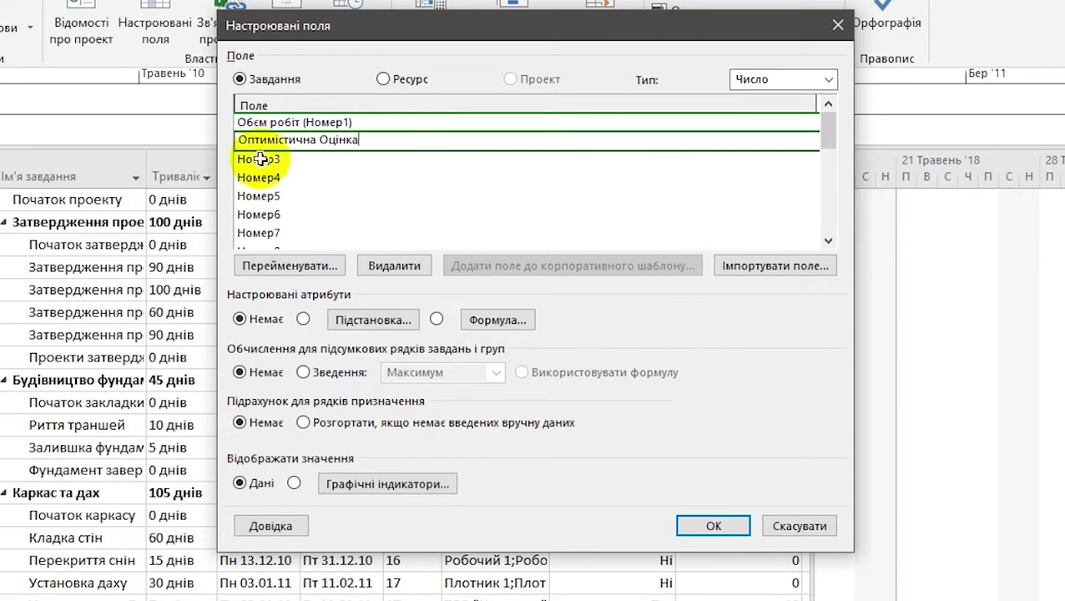
Rename the custom number fields Номер3 as Реалістична Оцінка and Номер4 as Песимістична Оцінка
click(261, 159)
text(Реалістична Оцін)
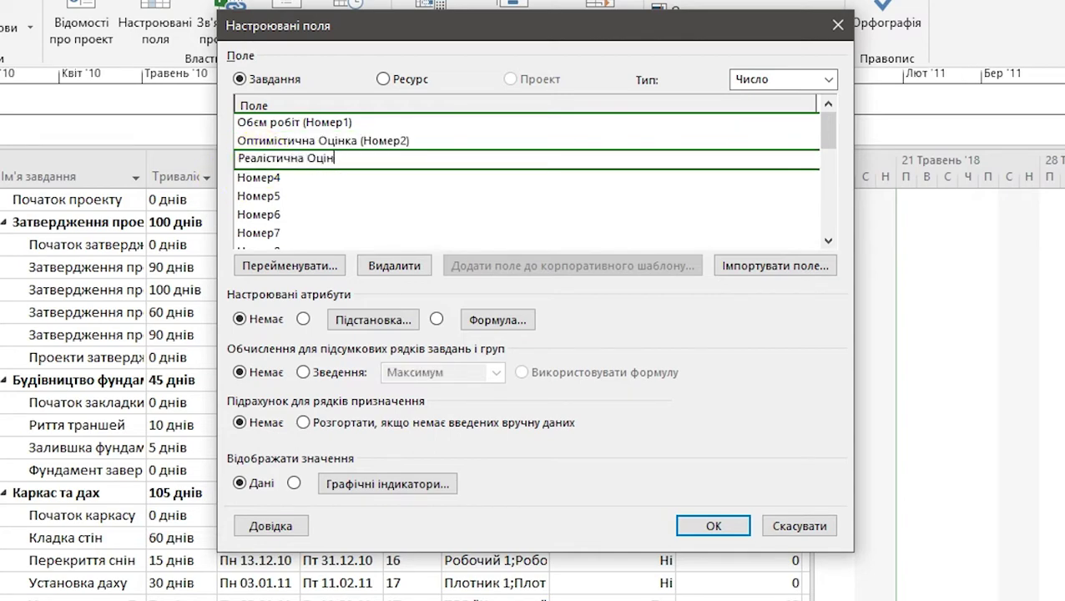
text(ка)
click(259, 177)
text(Пе)
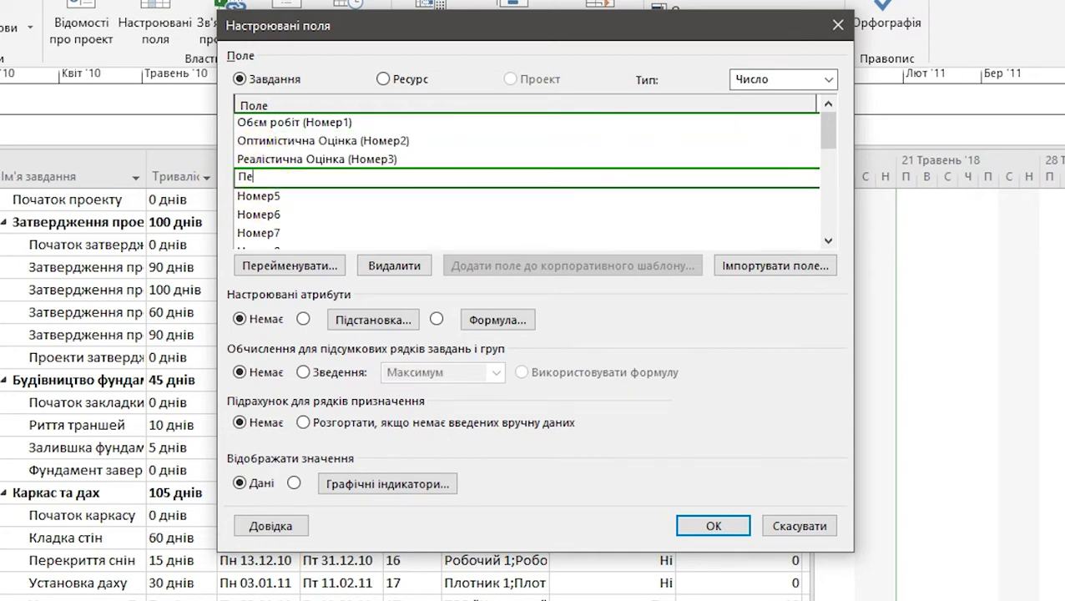
text(симістична Оцінка)
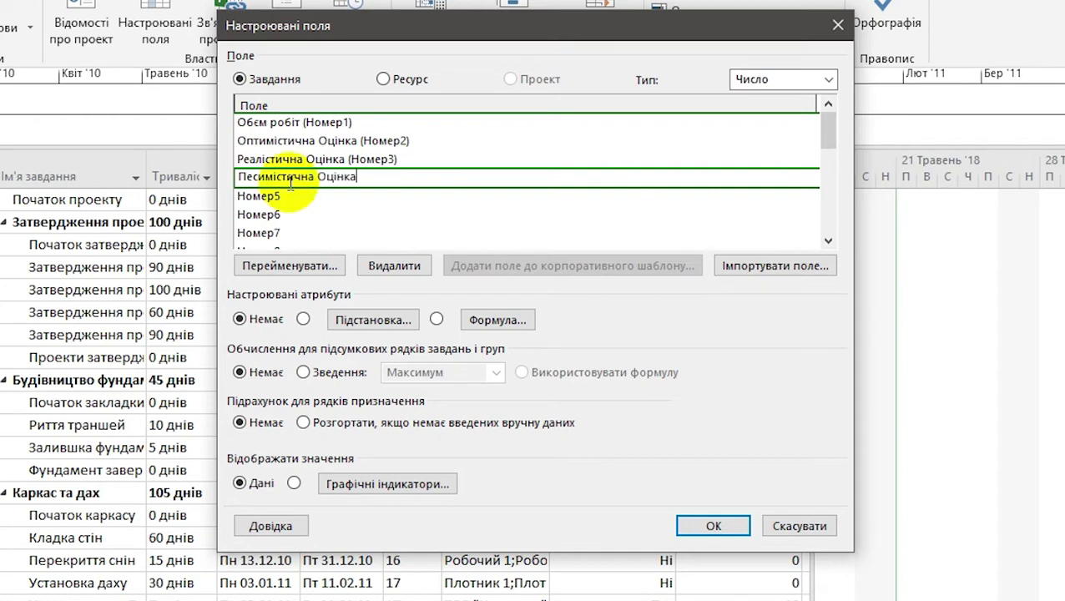
Rename Номер5 as PERT-аналіз and make the field calculated by a formula, accepting replacement of its data
click(276, 197)
text(PERT-аналіз)
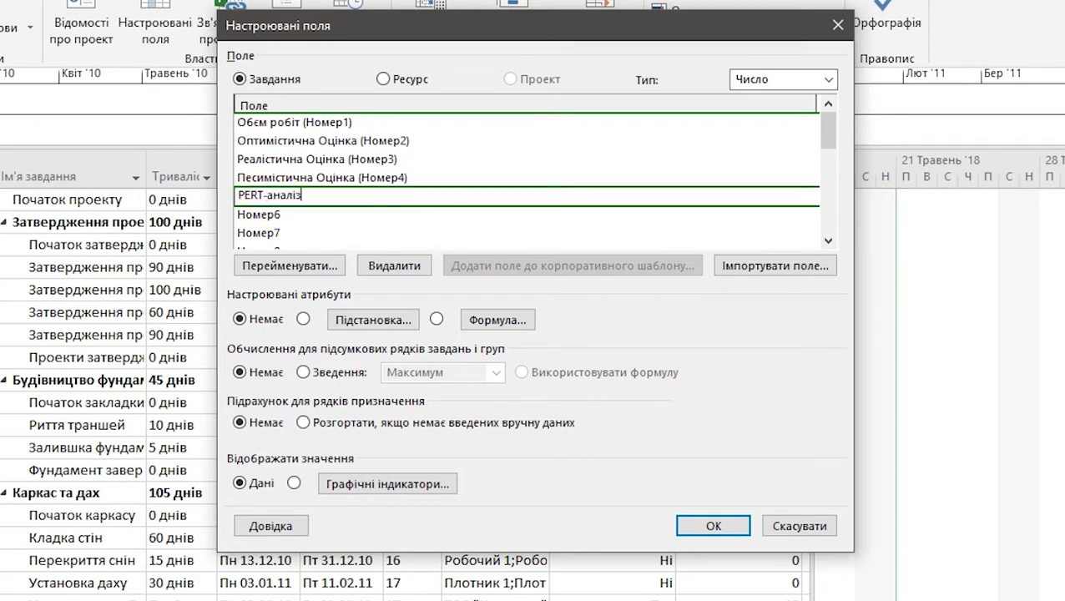
click(436, 319)
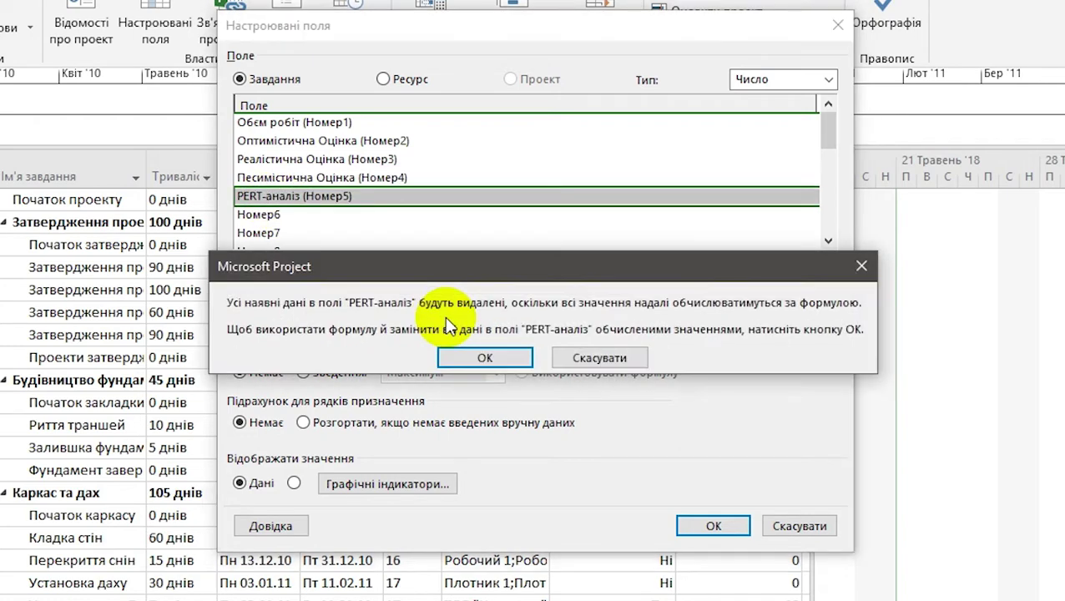
click(464, 356)
Start the PERT-аналіз formula with an opening parenthesis and the custom number field [Оптимістична Оцінка]
click(494, 322)
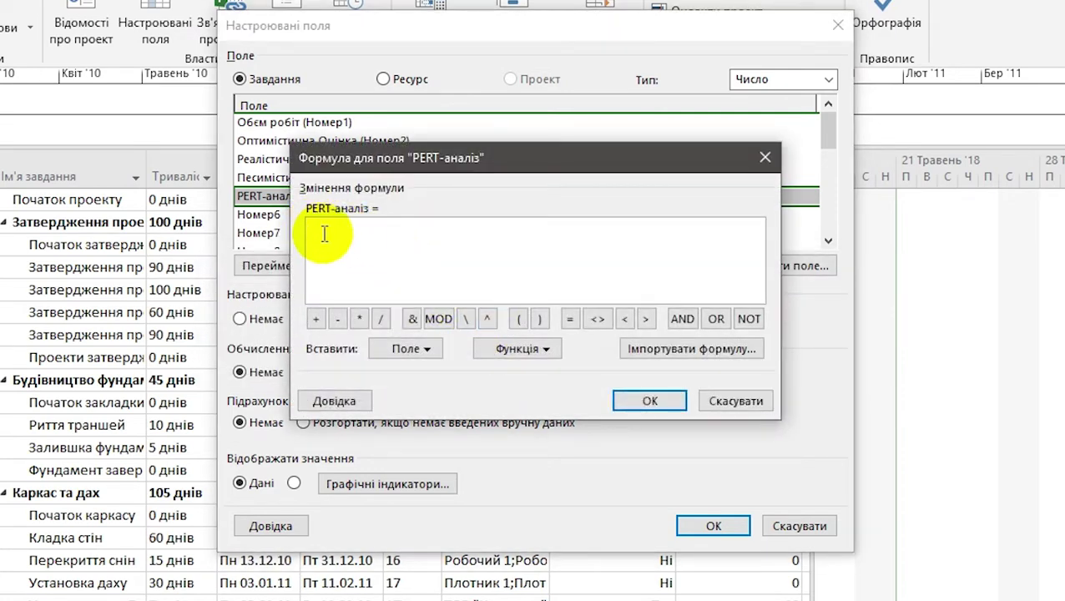
text(()
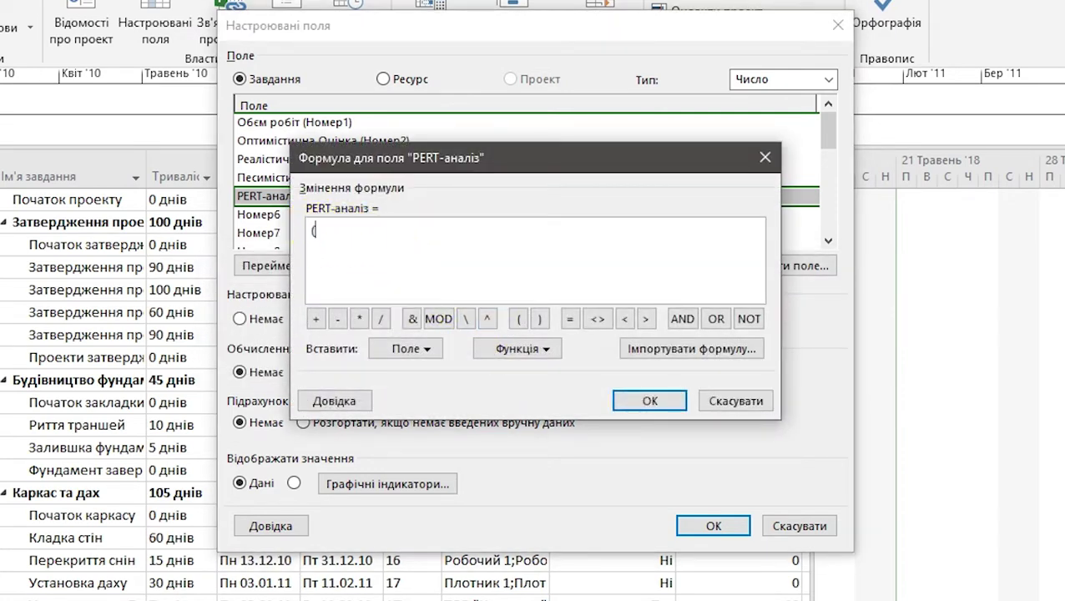
click(409, 343)
mouse_move(468, 443)
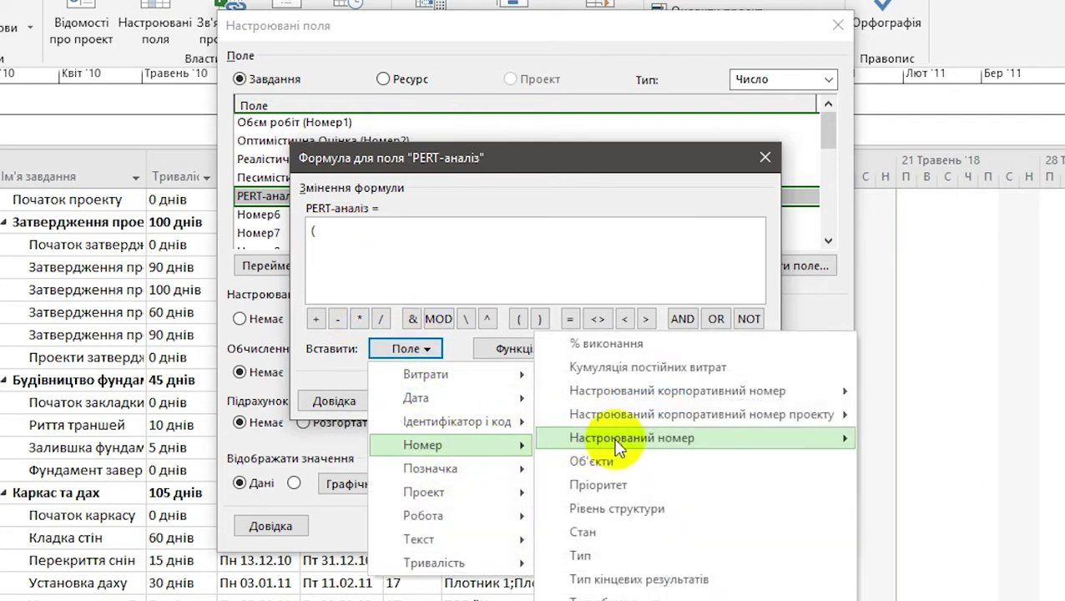
mouse_move(663, 442)
click(988, 227)
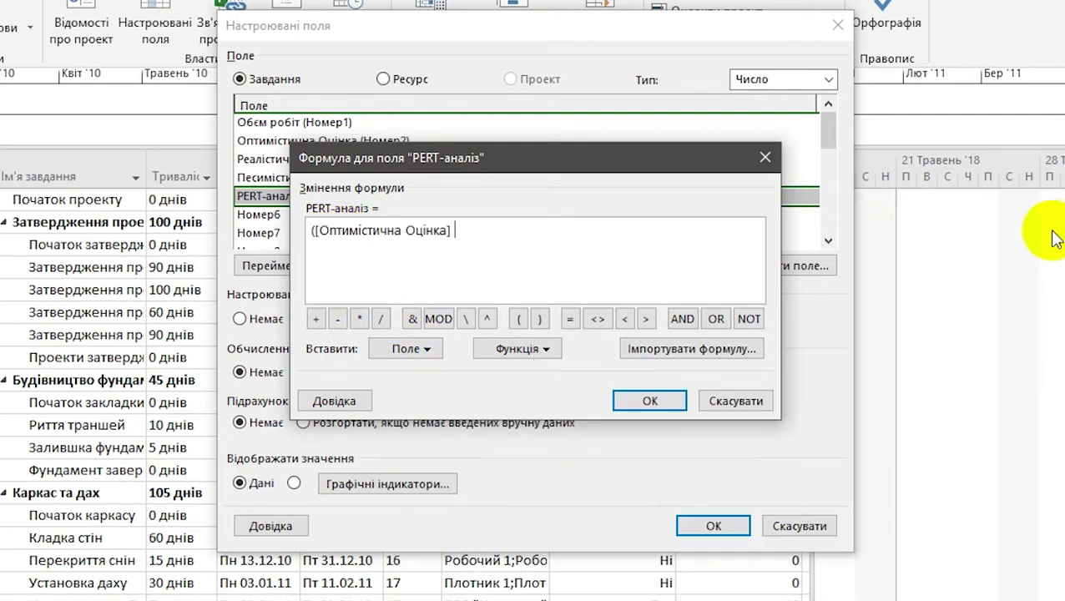
Extend the PERT-аналіз formula with +4*[Реалістична Оцінка]
text(+)
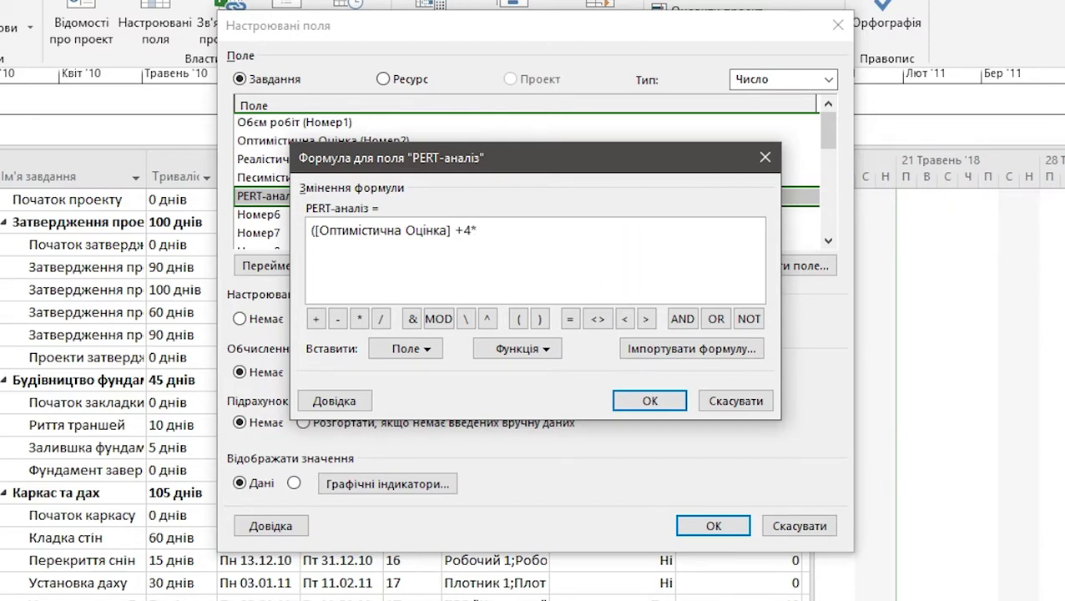
text(4*)
click(404, 348)
mouse_move(544, 447)
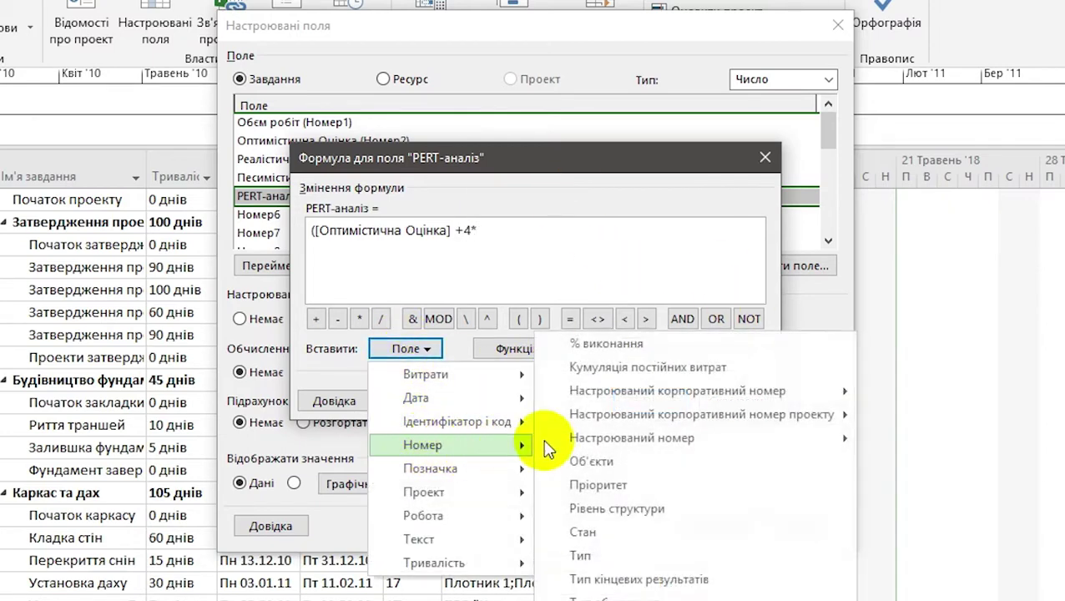
mouse_move(609, 437)
click(1002, 247)
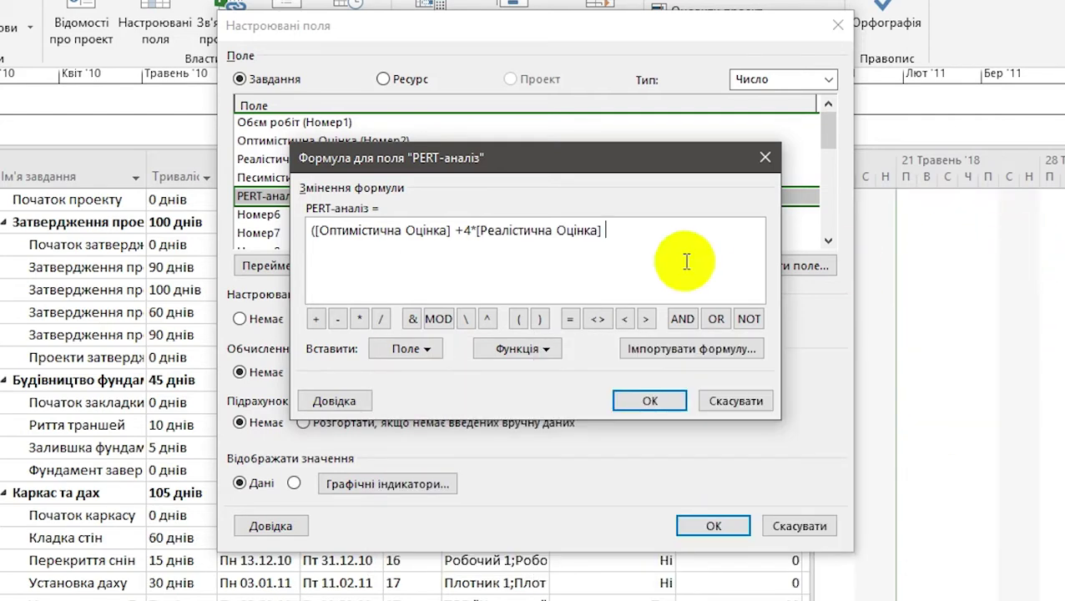
Extend the PERT-аналіз formula with + and the custom number field [Песимістична Оцінка]
text(+)
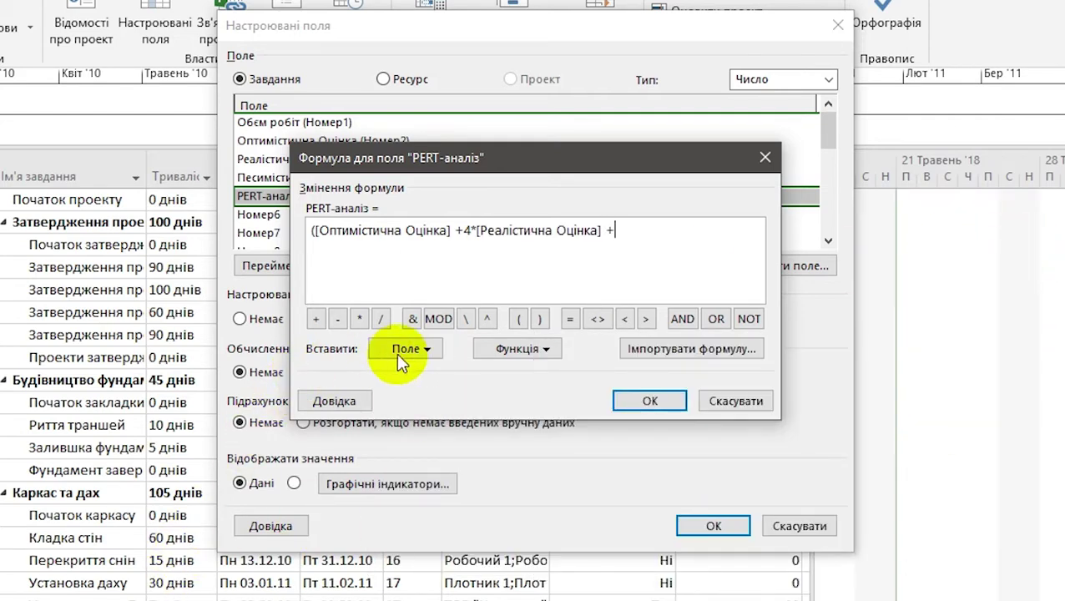
click(426, 350)
mouse_move(465, 447)
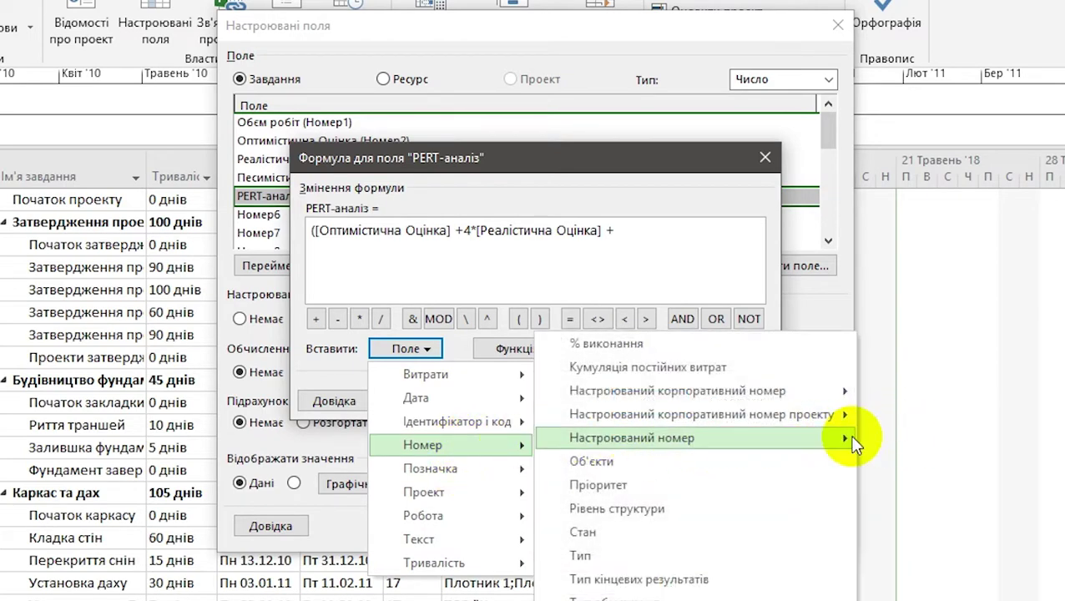
mouse_move(850, 439)
click(951, 272)
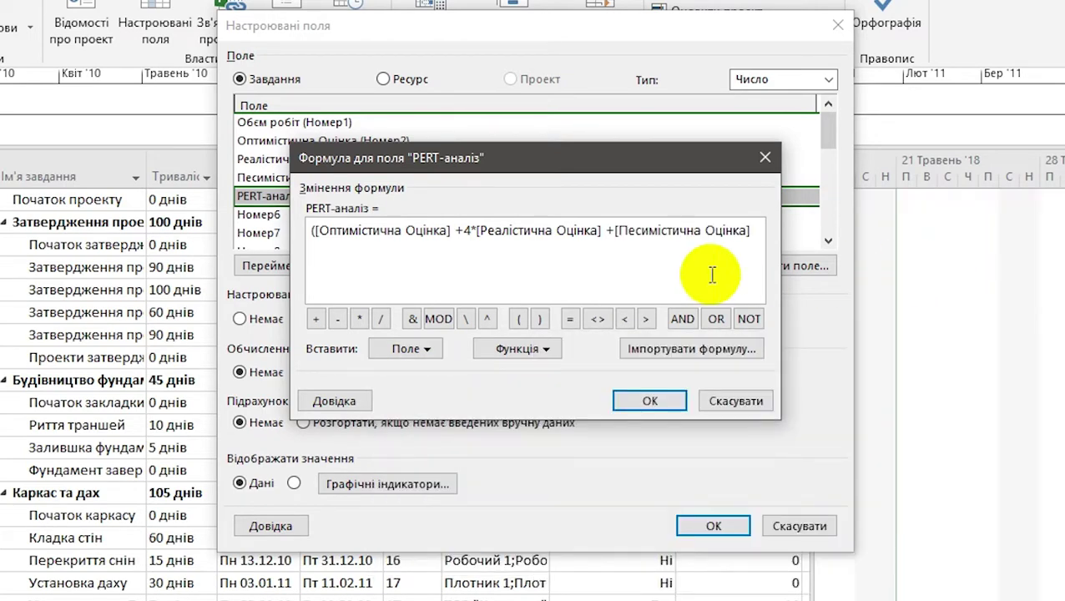
Finish the PERT-аналіз formula with )/6, accept replacement of the field's data, and save the custom field settings
text()/6)
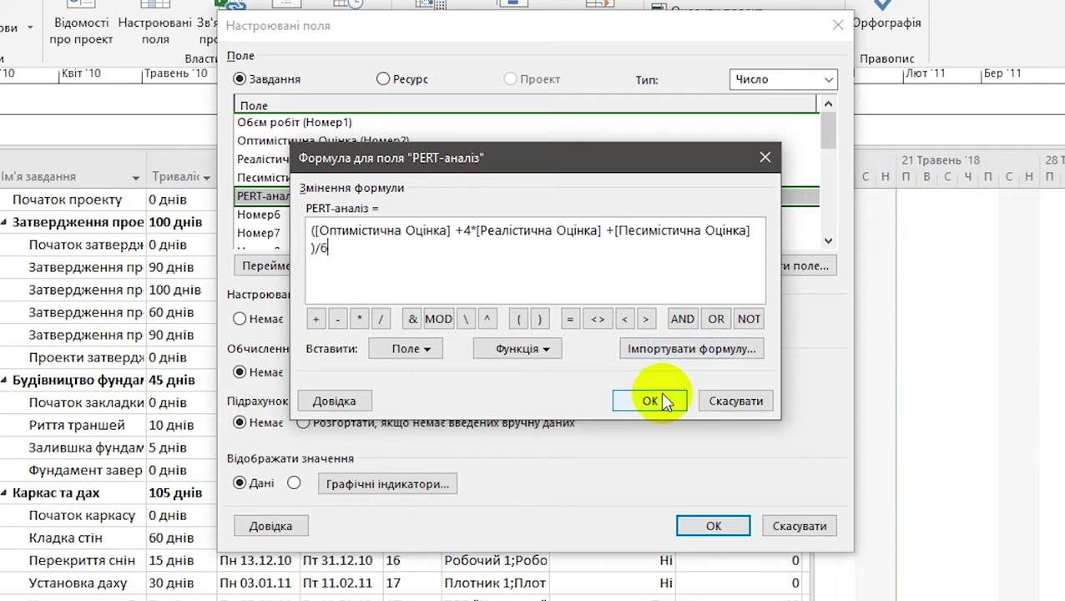
click(662, 399)
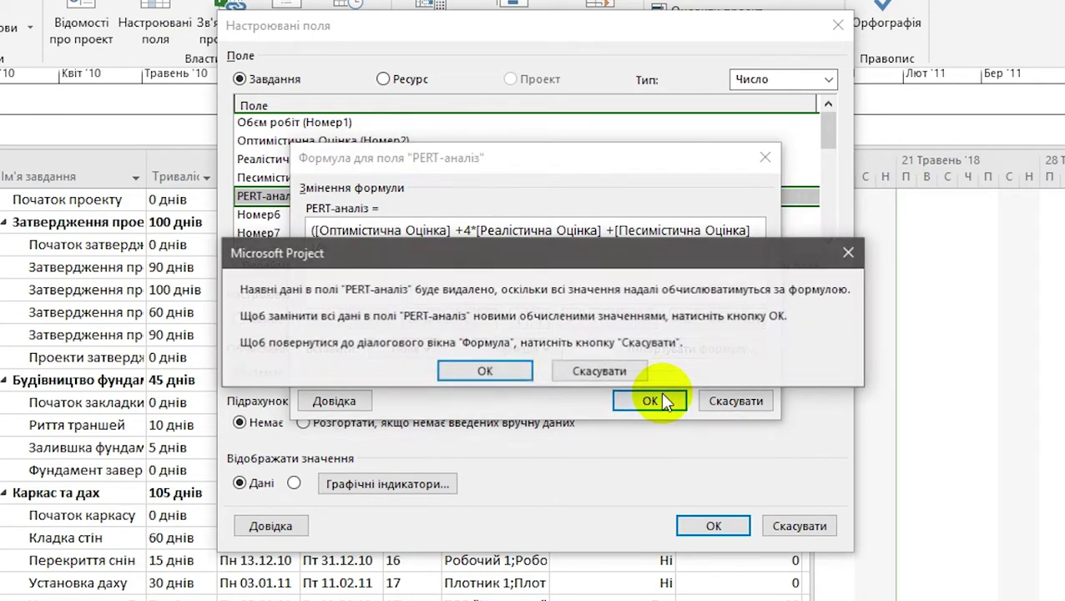
click(489, 368)
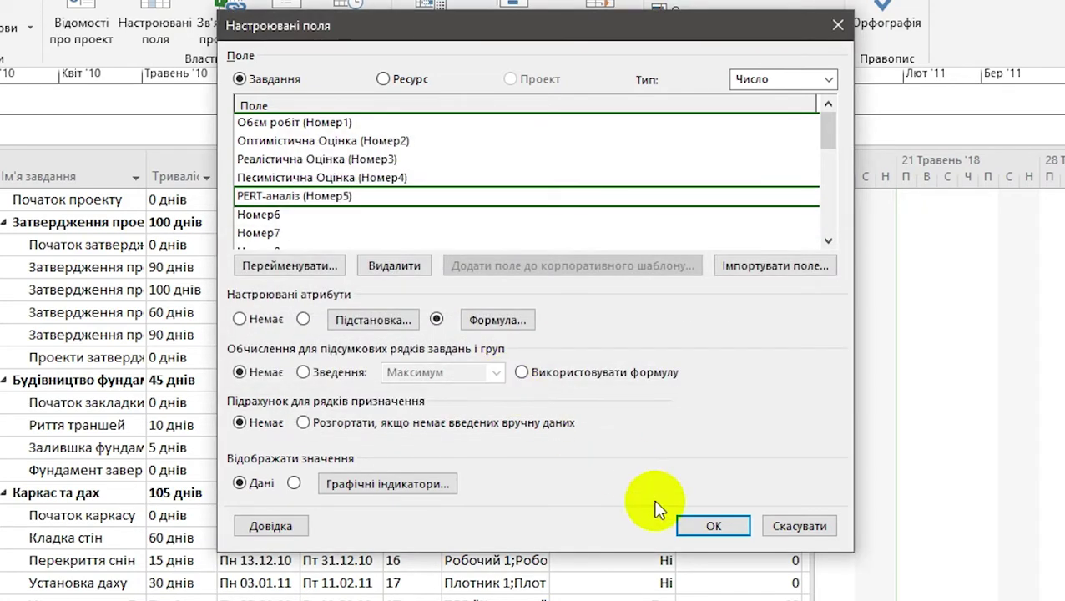
click(712, 526)
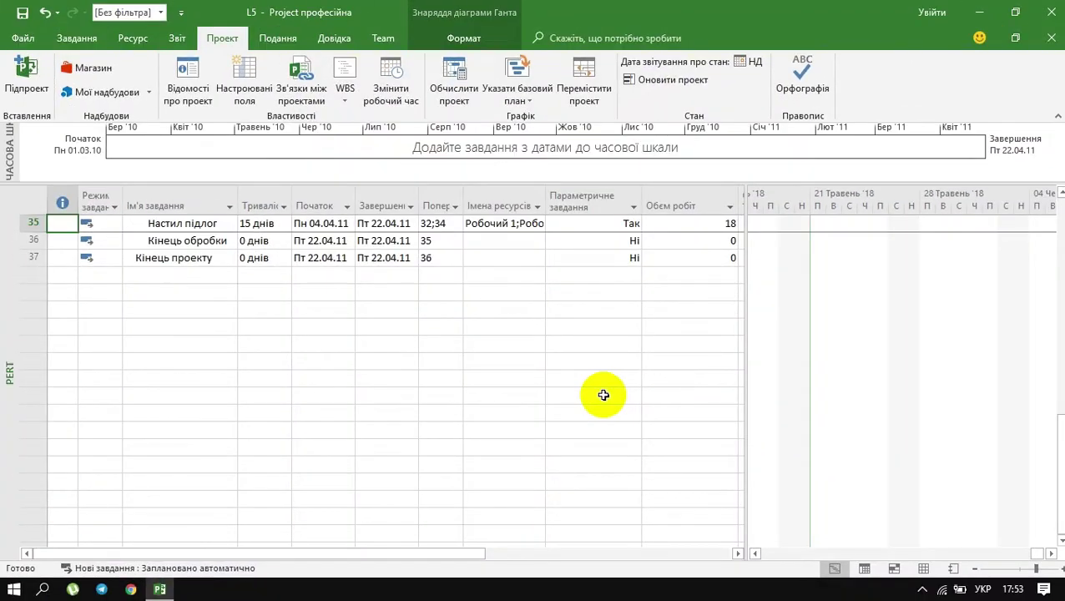
Create a new task table named PERT
click(269, 37)
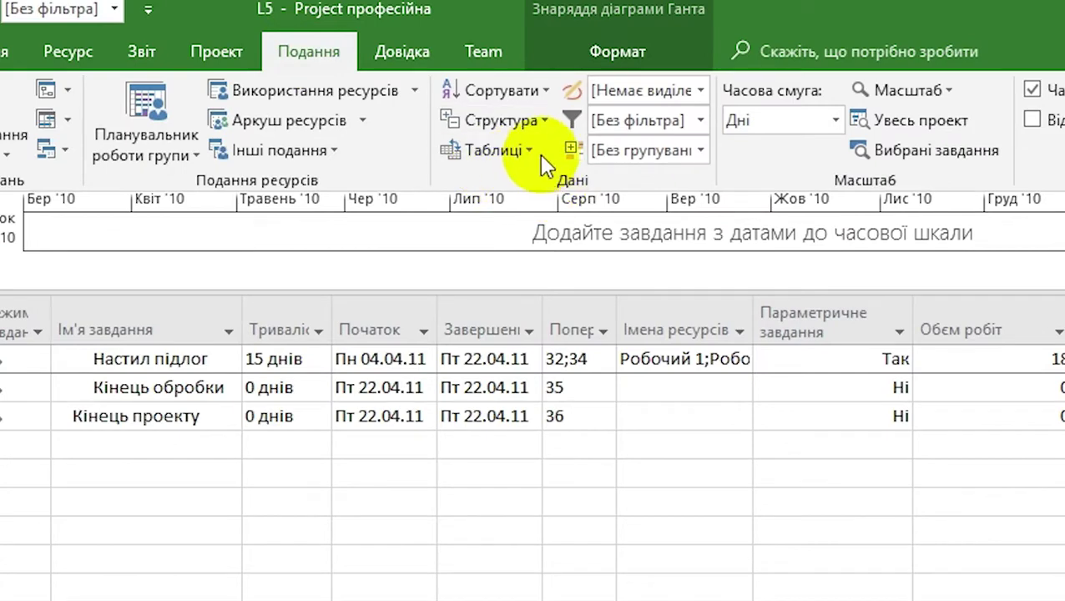
click(408, 98)
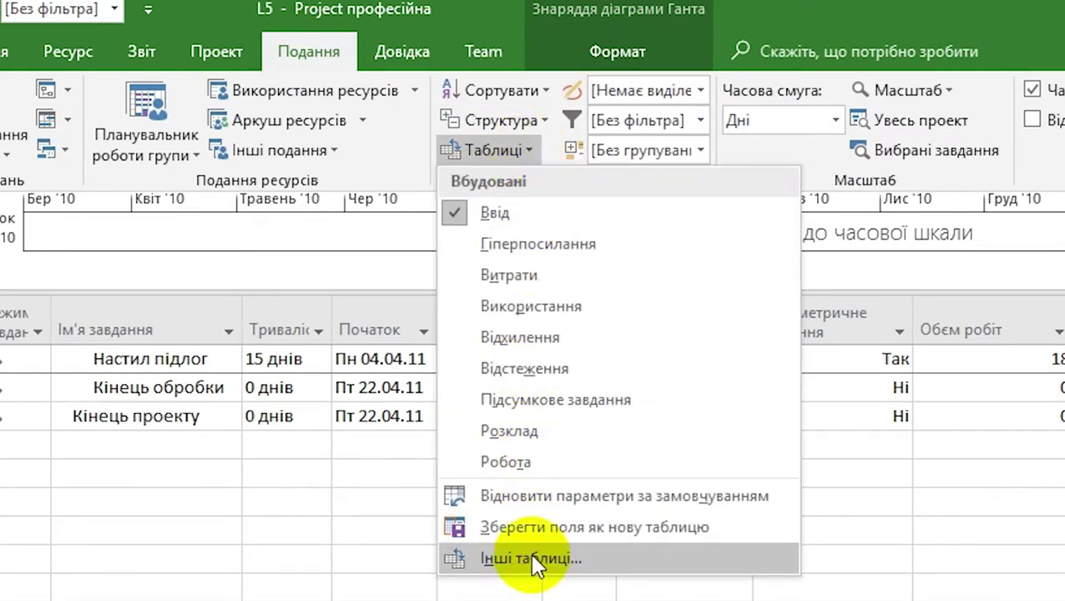
click(533, 559)
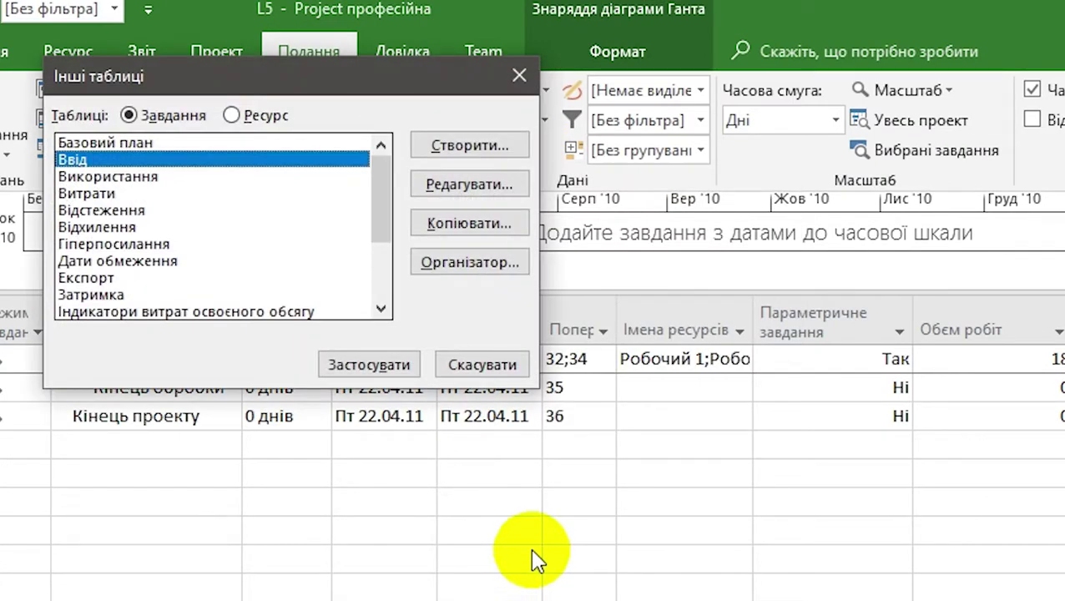
click(459, 156)
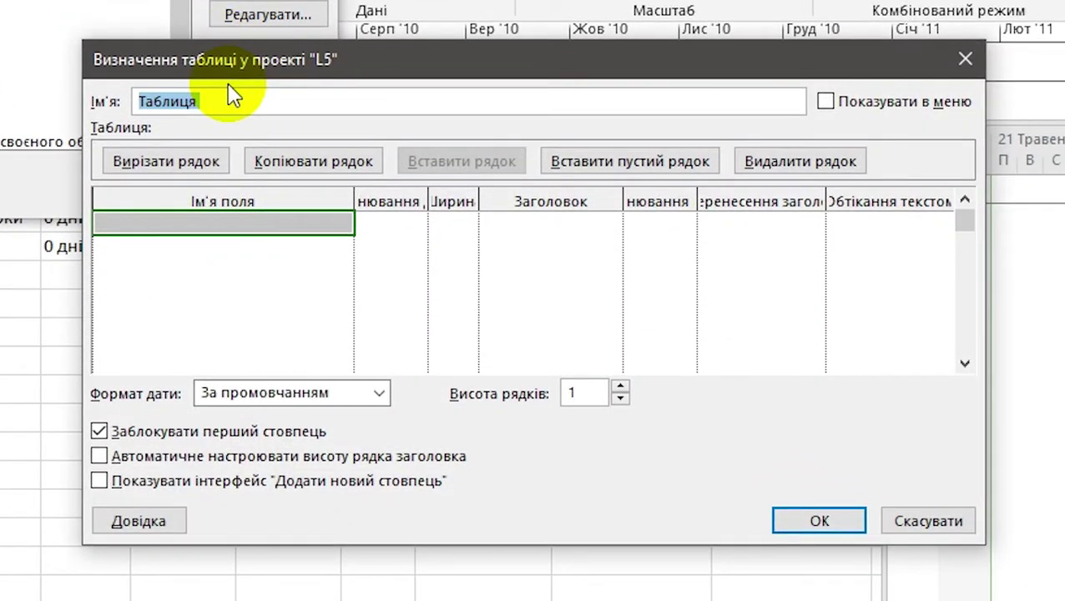
text(PERT)
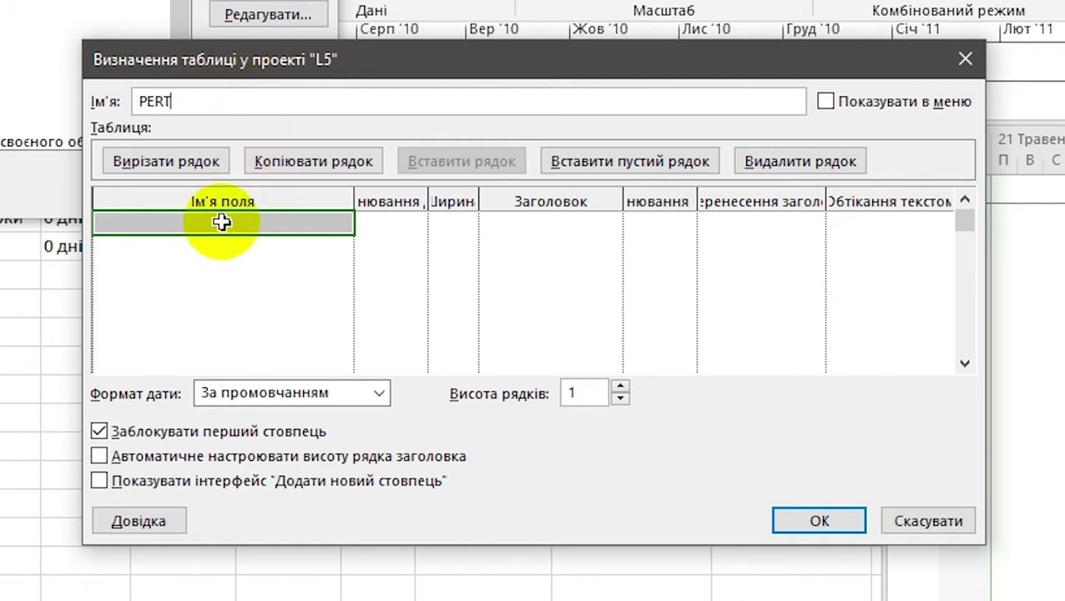
Add the fields Ім'я, Оптимістична Оцінка and Реалістична Оцінка to the first rows of the PERT table definition
click(221, 221)
text(Ім)
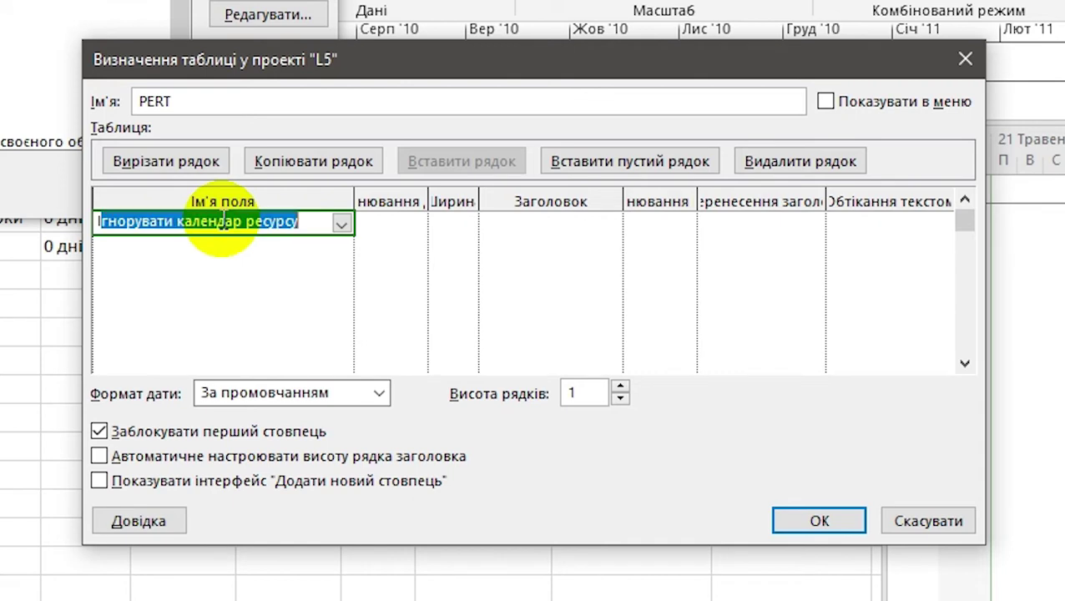
text('я)
key(Return)
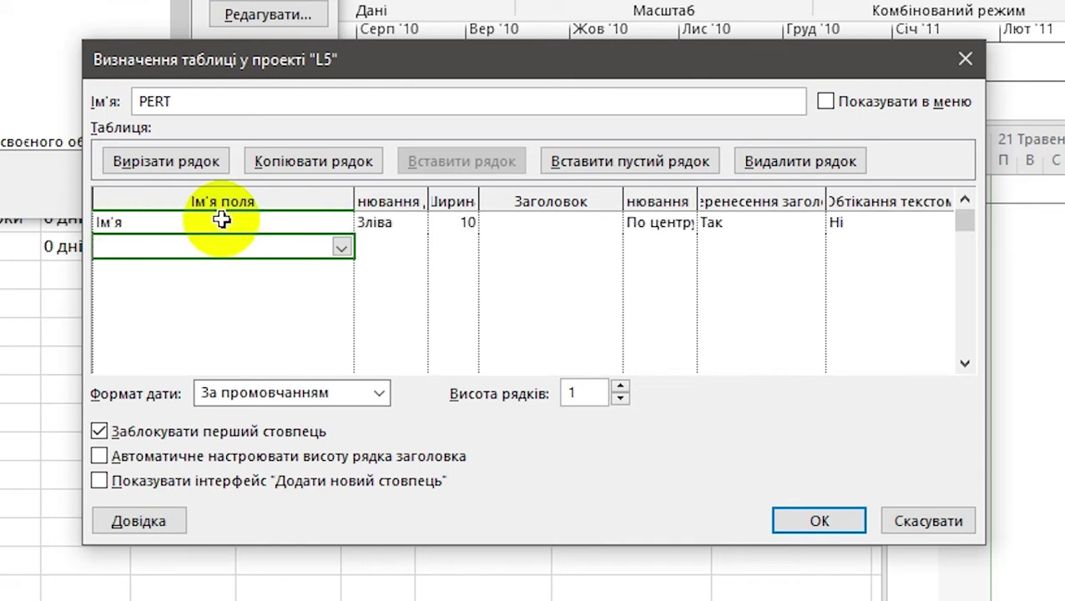
text(Оптимістична Оцінка)
key(Return)
text(Реалістична Оцінка)
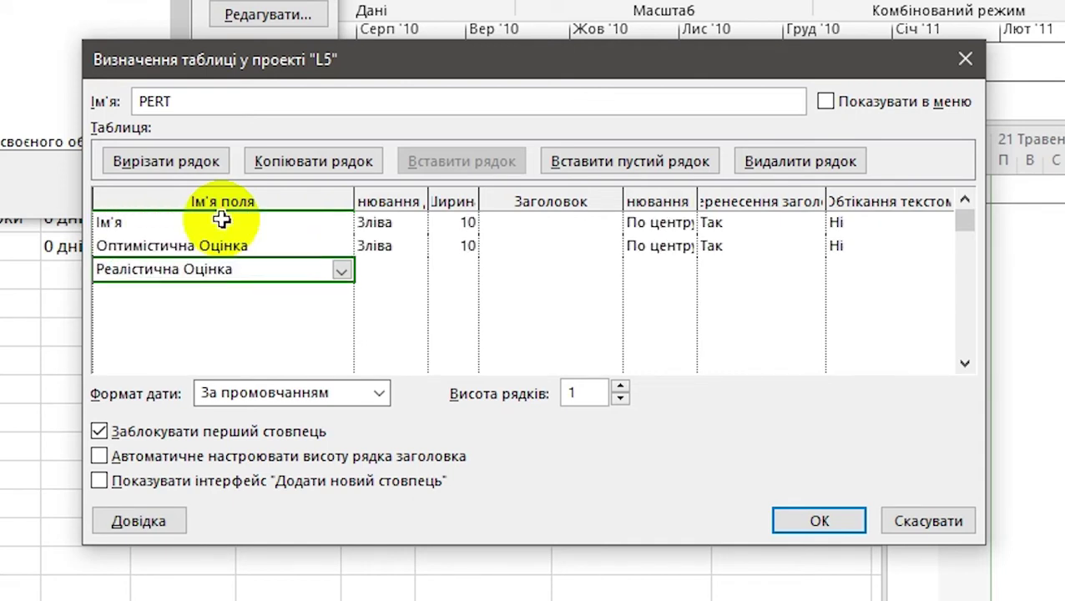
key(Return)
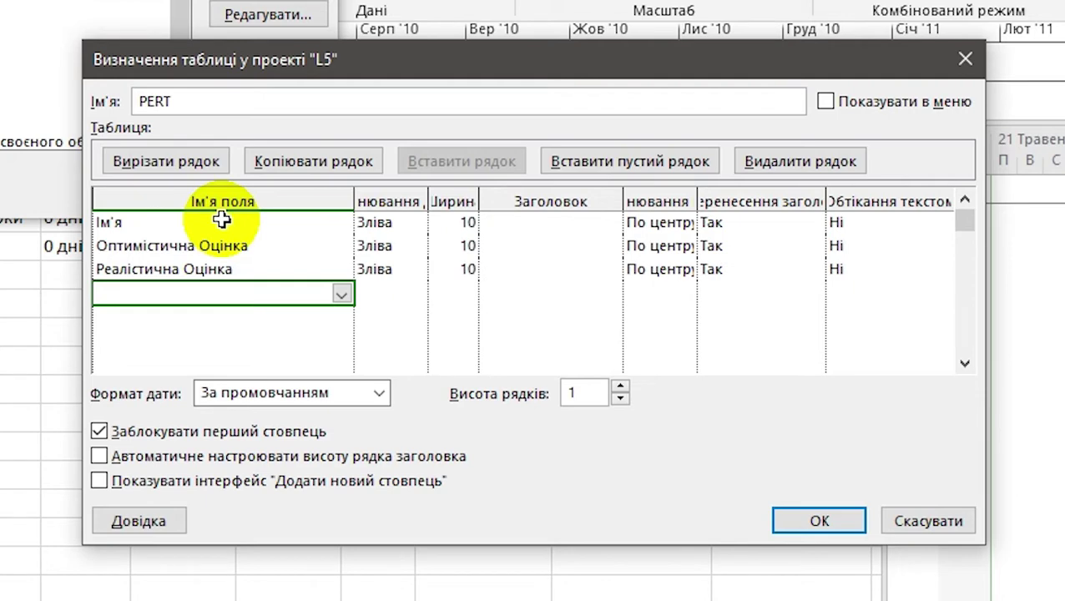
Add the fields Песимістична Оцінка, PERT-аналіз and Робота to the PERT table definition
text(Пес)
key(Return)
text(PE)
key(Return)
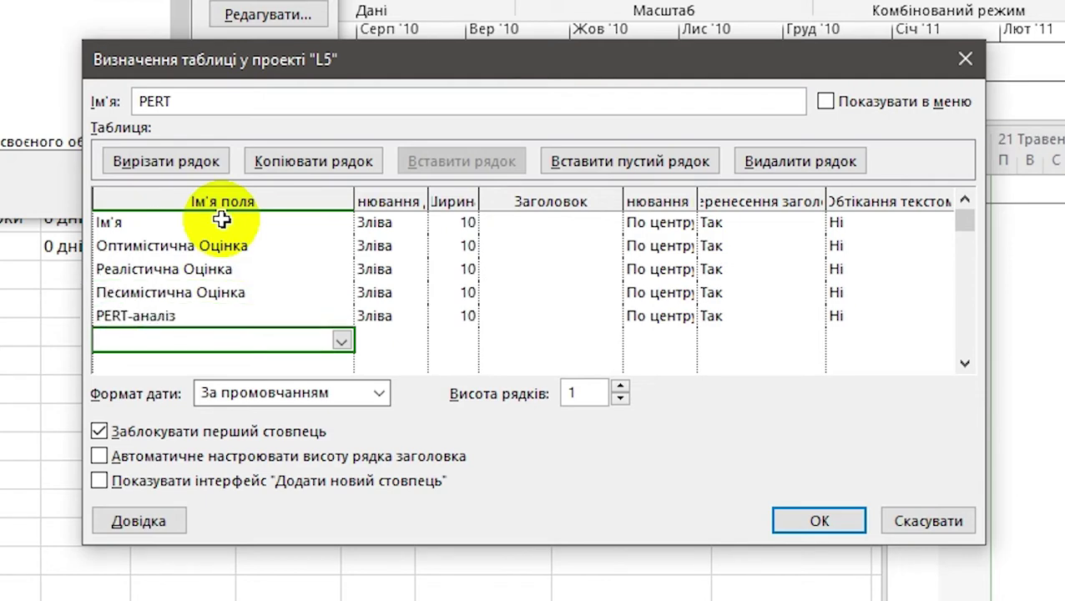
text(Робота)
key(Return)
Save the PERT table definition and apply the table to the current view
click(821, 522)
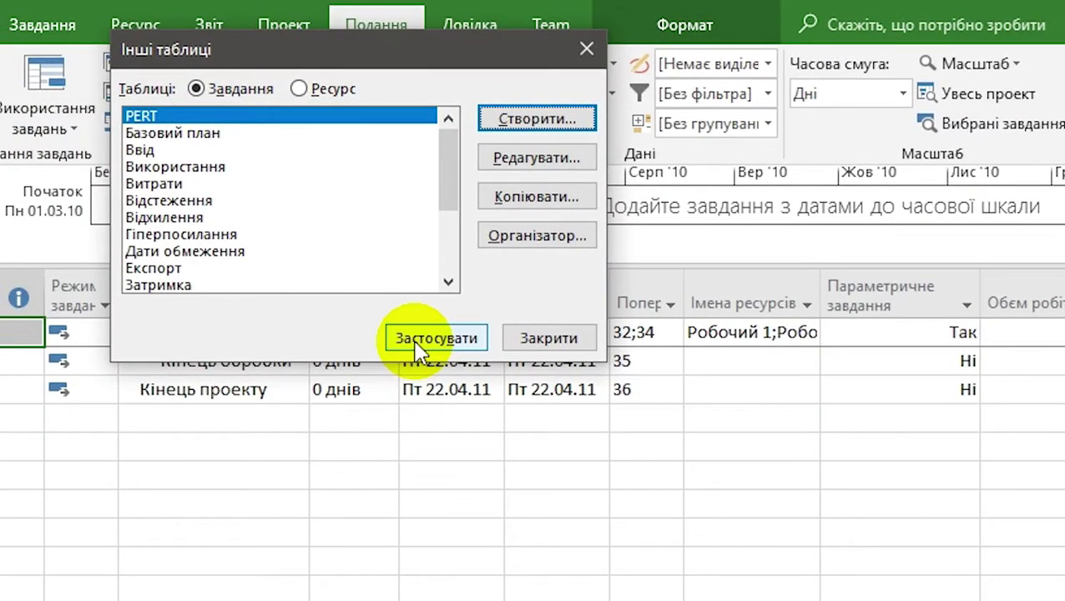
click(436, 338)
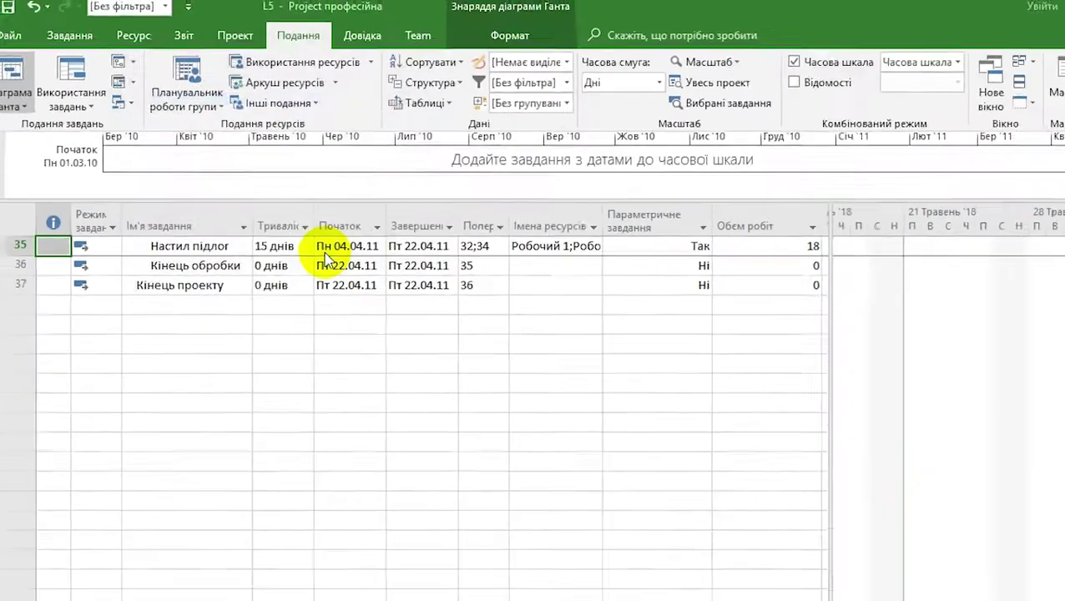
scroll(250, 276, up, 10)
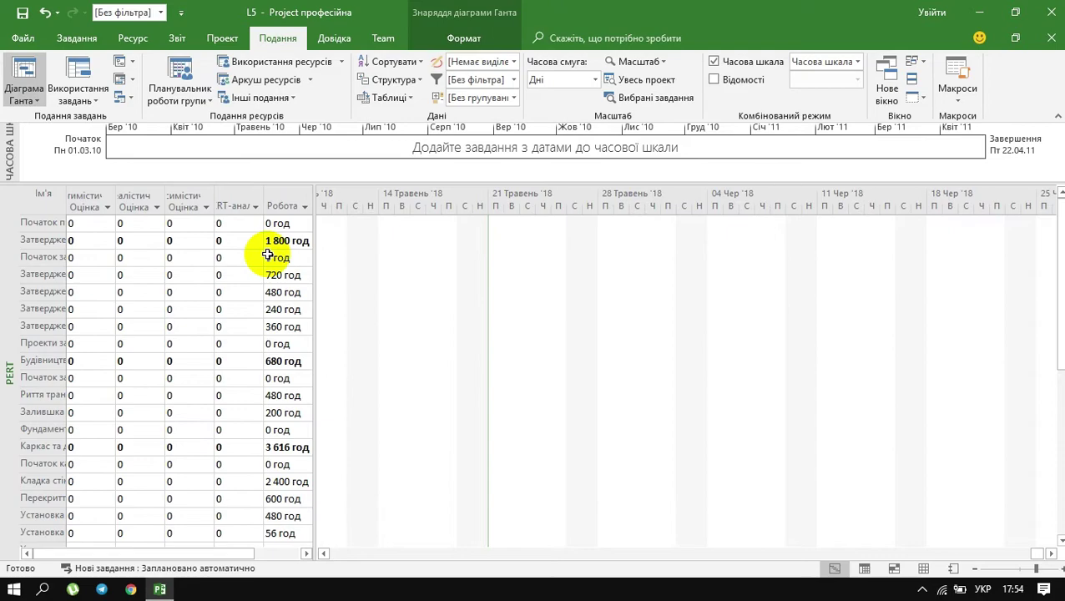
Create a new single view named PERT-АНАЛІЗ
click(290, 98)
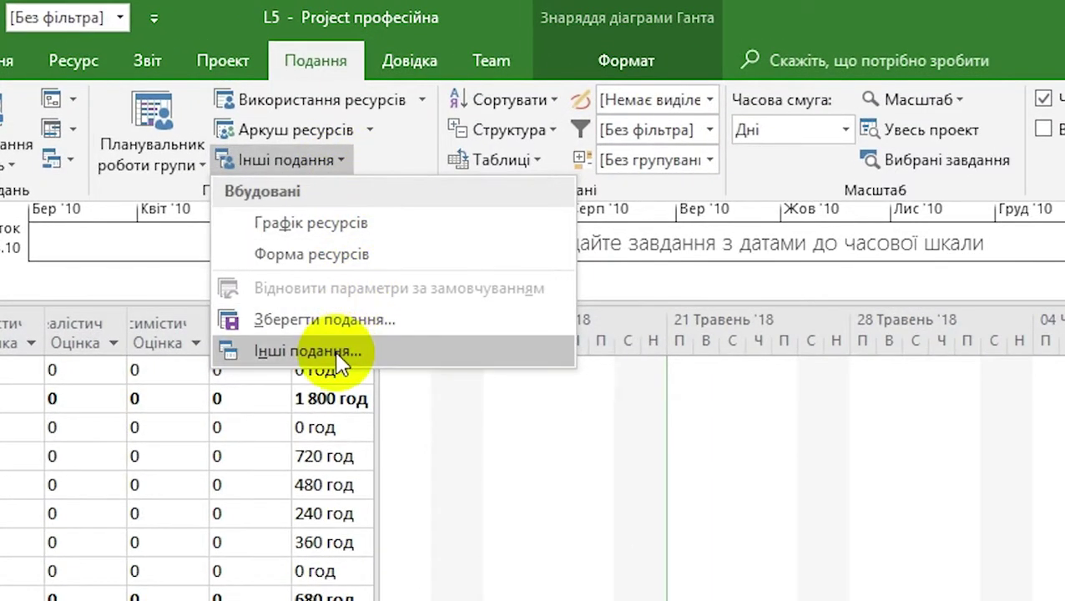
click(341, 358)
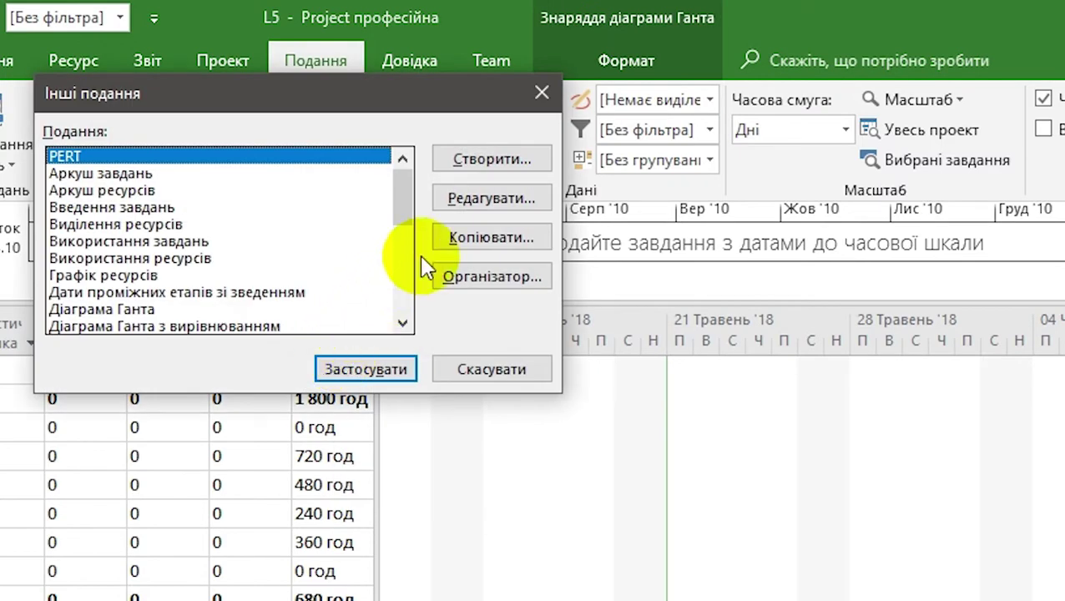
click(482, 164)
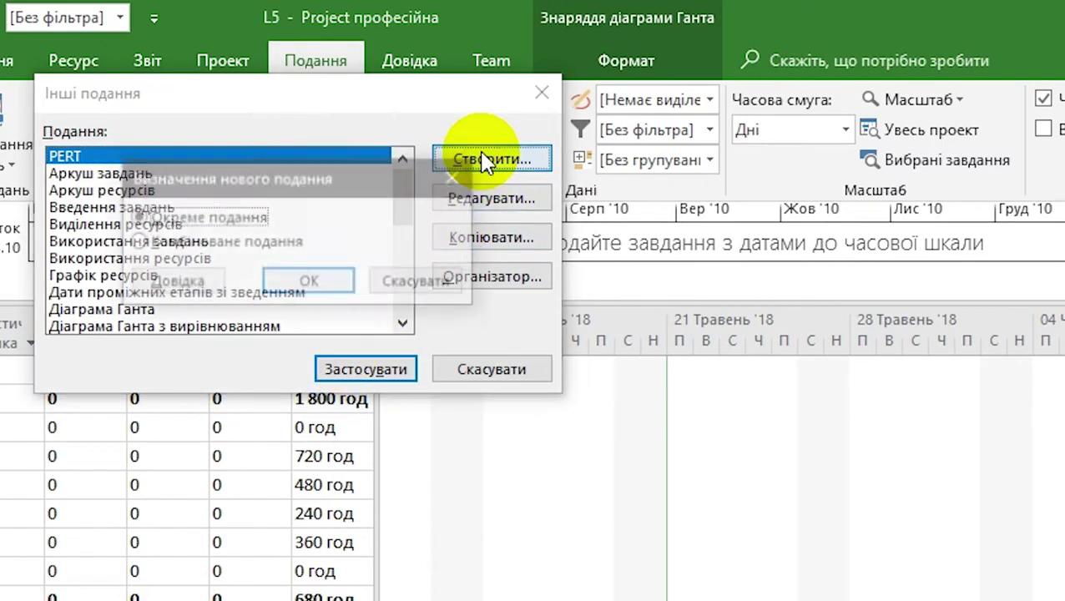
click(309, 282)
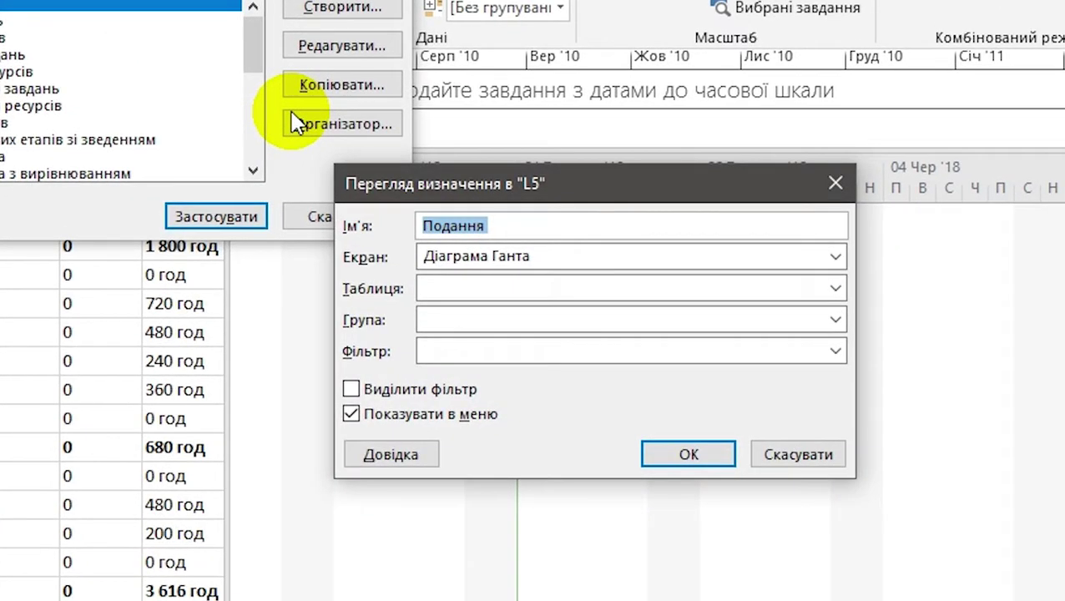
text(РЕ)
text(RT-АНАЛ)
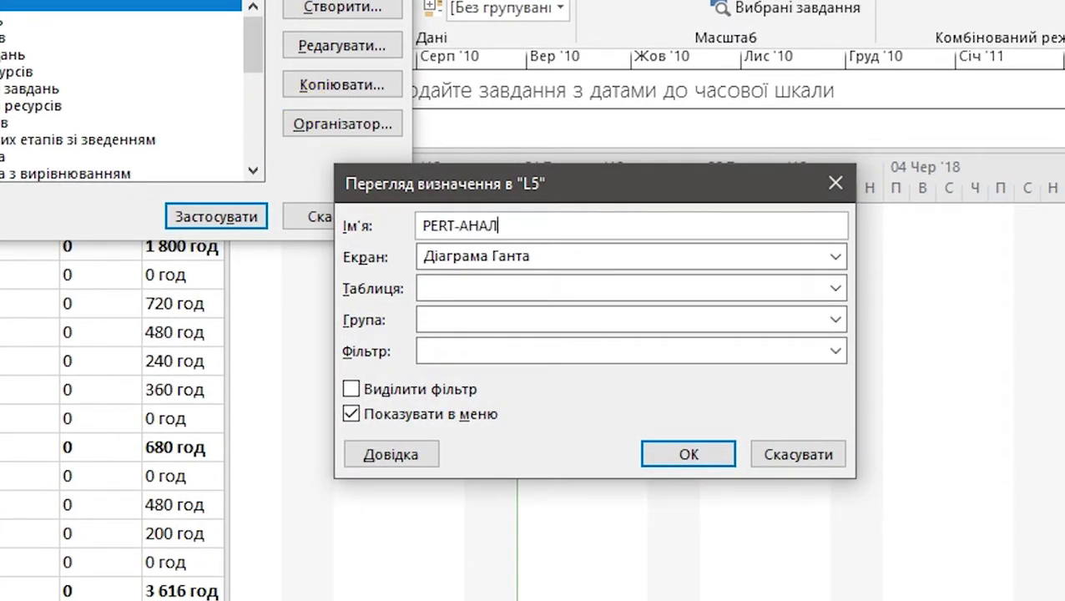
text(ІЗ)
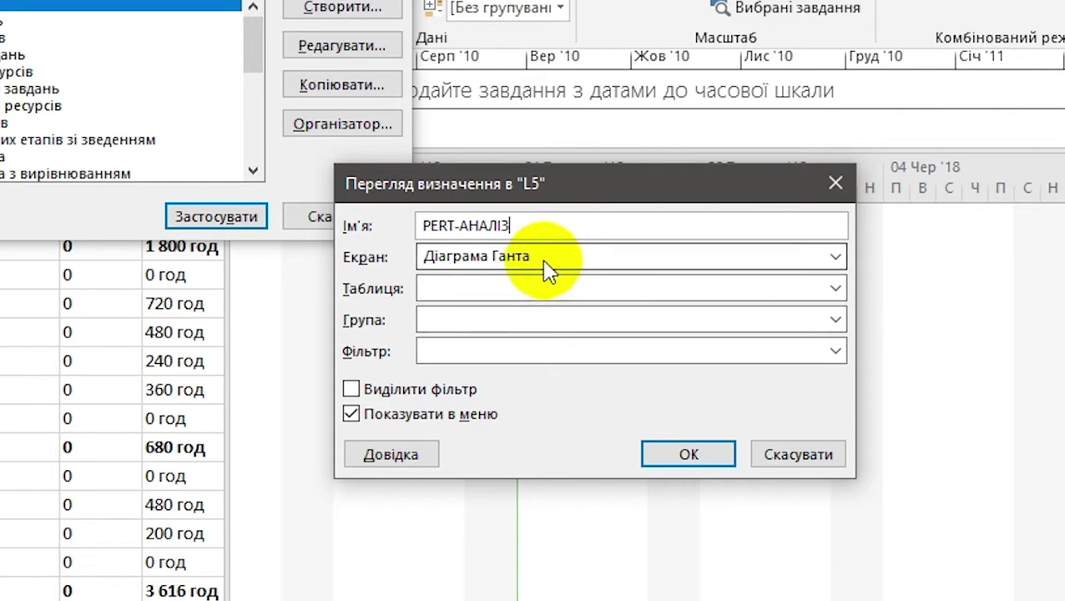
Set the new view's table to PERT, group to Без групування and filter to Усі завдання, and apply the view
click(530, 287)
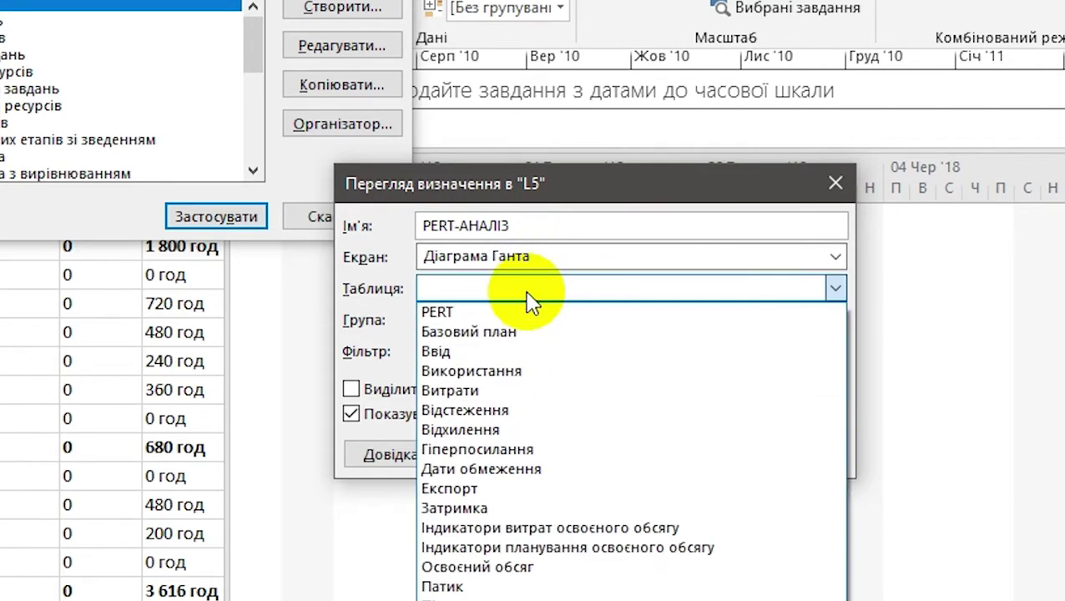
click(440, 308)
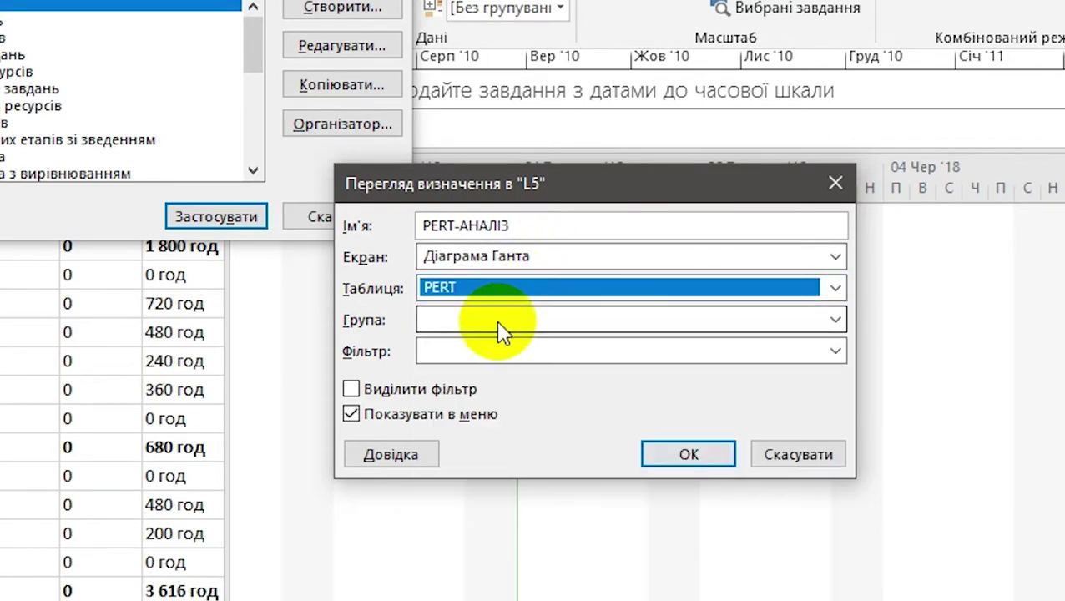
click(499, 319)
click(442, 402)
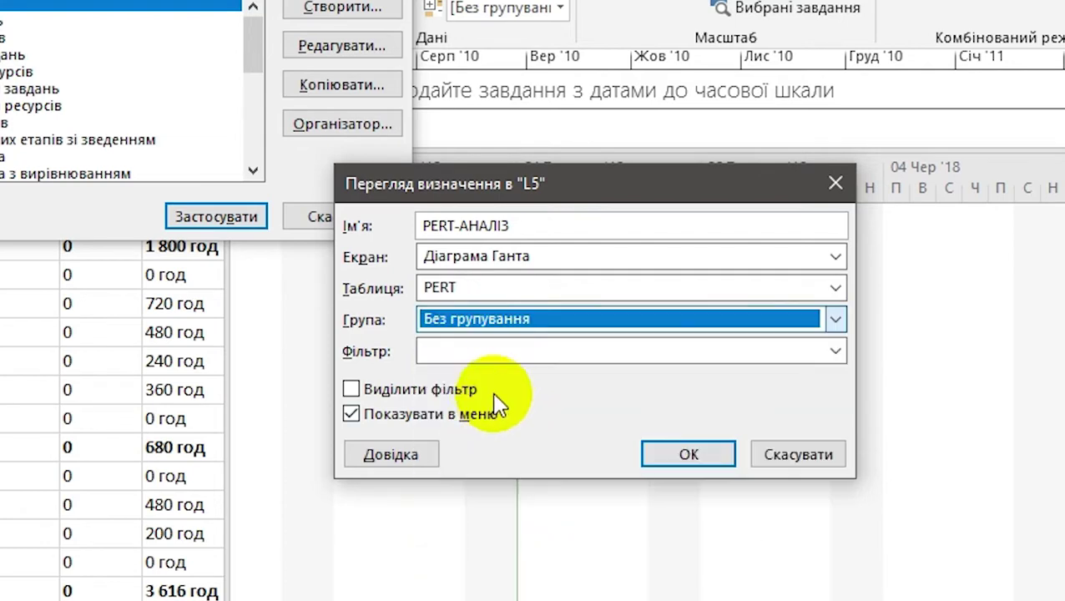
click(501, 351)
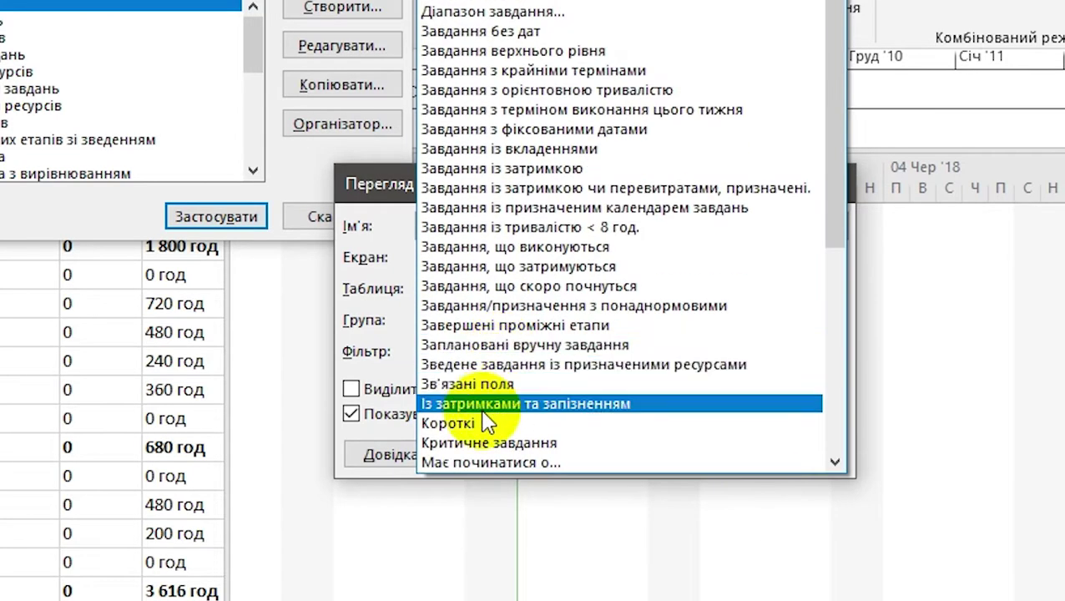
scroll(492, 429, down, 6)
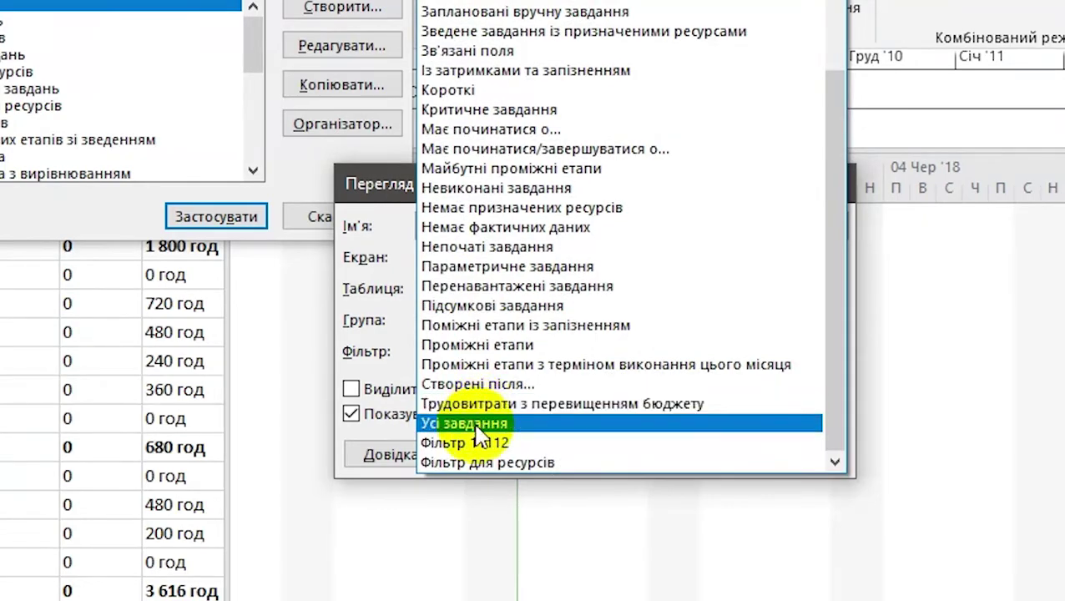
click(486, 424)
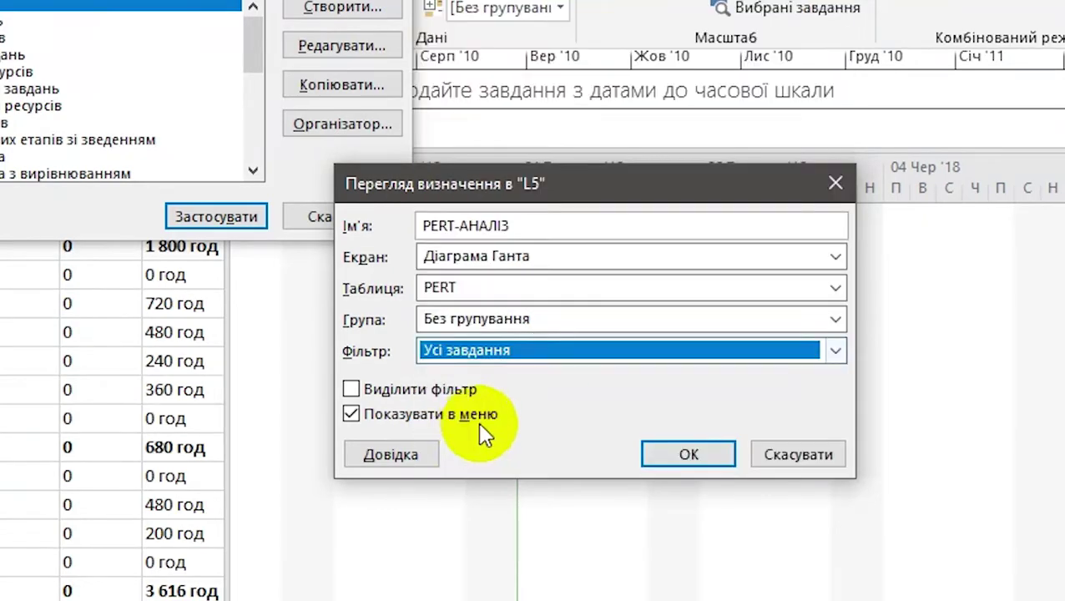
click(677, 457)
click(216, 216)
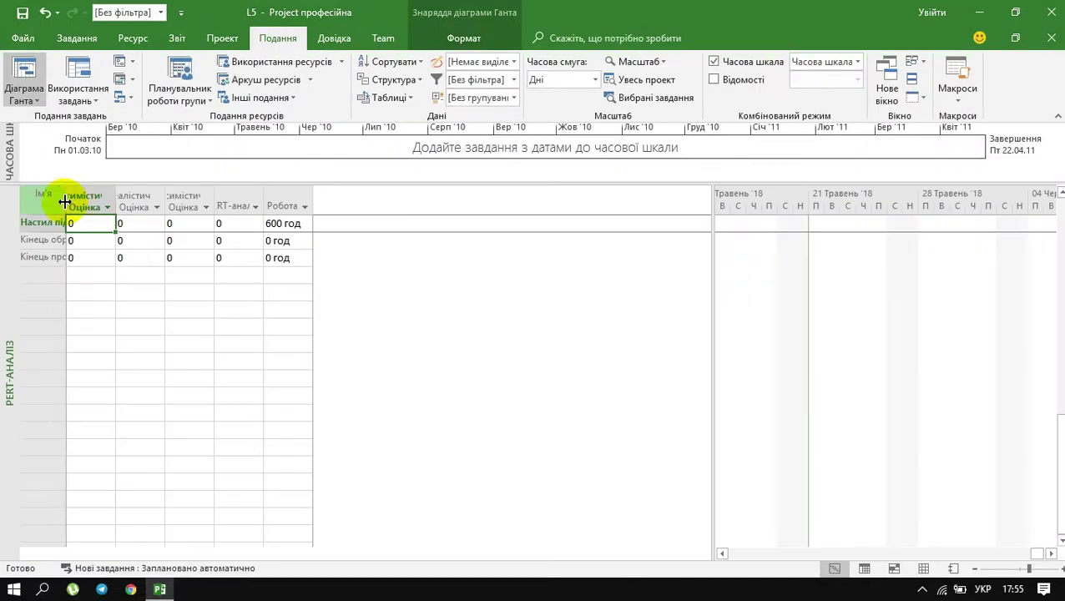
Widen the Ім'я, estimate and PERT-аналіз columns so task names and column headings are readable
drag(65, 204, 359, 205)
drag(456, 205, 456, 205)
drag(504, 205, 552, 206)
drag(603, 206, 643, 206)
scroll(604, 314, up, 8)
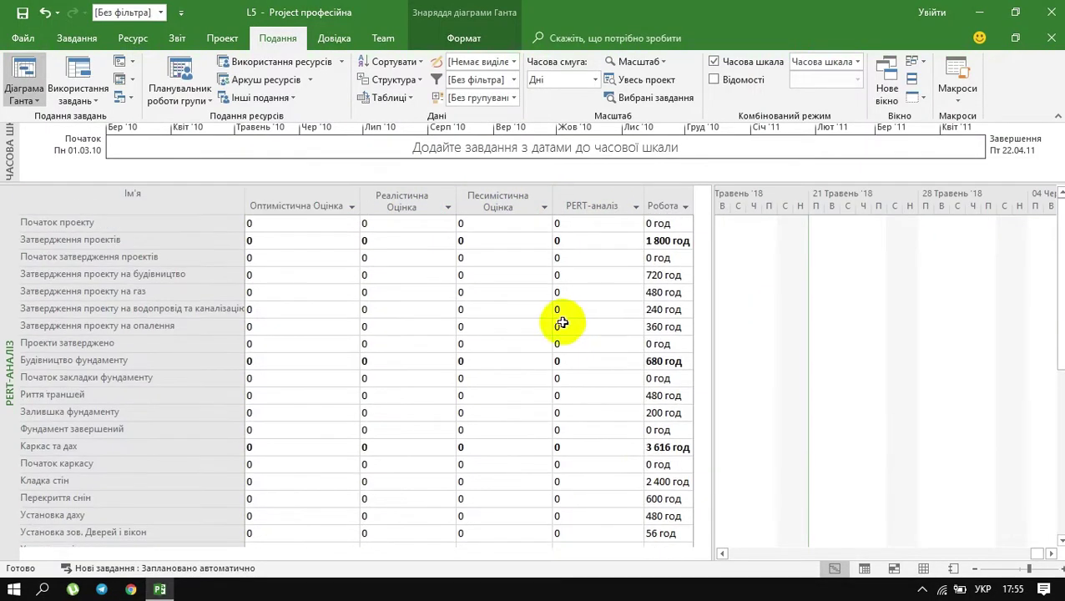
click(267, 207)
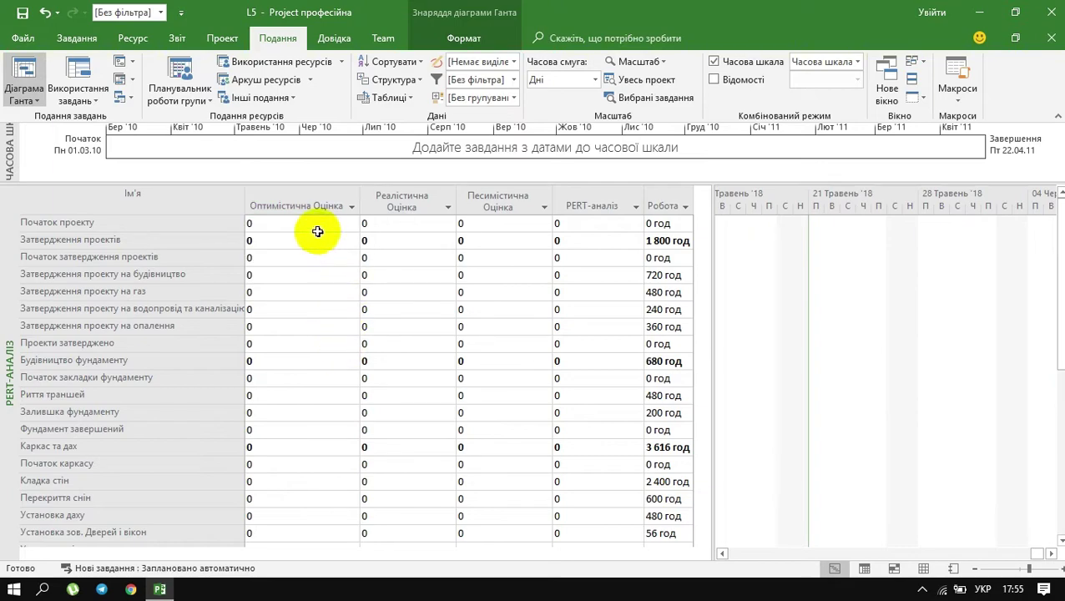
Fill the Оптимістична Оцінка column from Початок проекту down to Настил підлог, beginning with 4, 5, 3, 2, 1, 5, 3, 2, 5, 1
click(317, 223)
text(4)
key(Return)
text(5)
key(Return)
text(3)
key(Return)
text(2 1 5 3 2 5 1 )
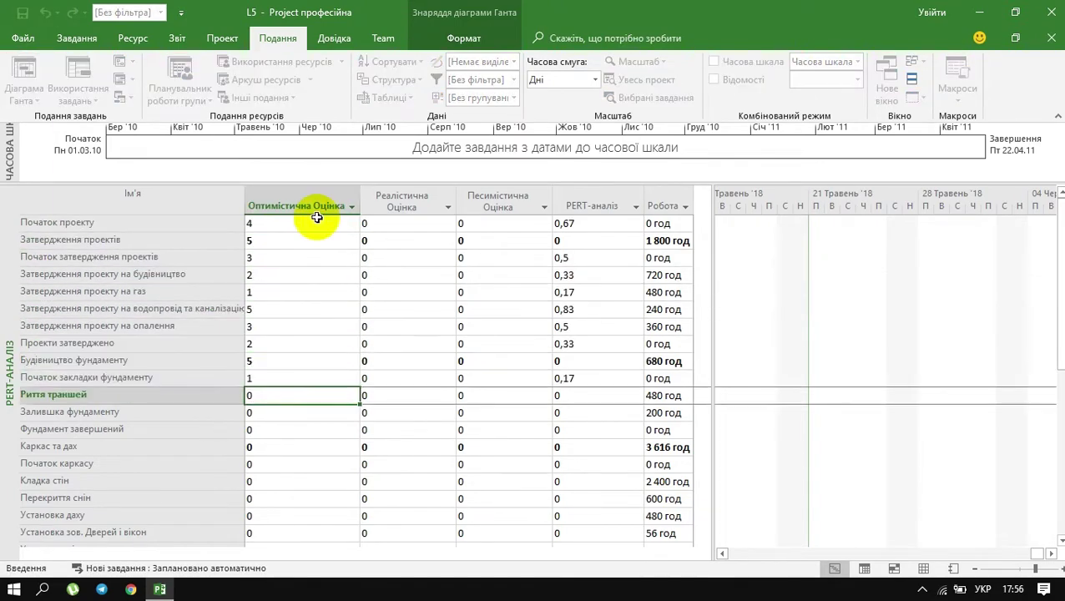
text(5 5 3 6 7 2 4 5 7 3 5 5 3 5 32 )
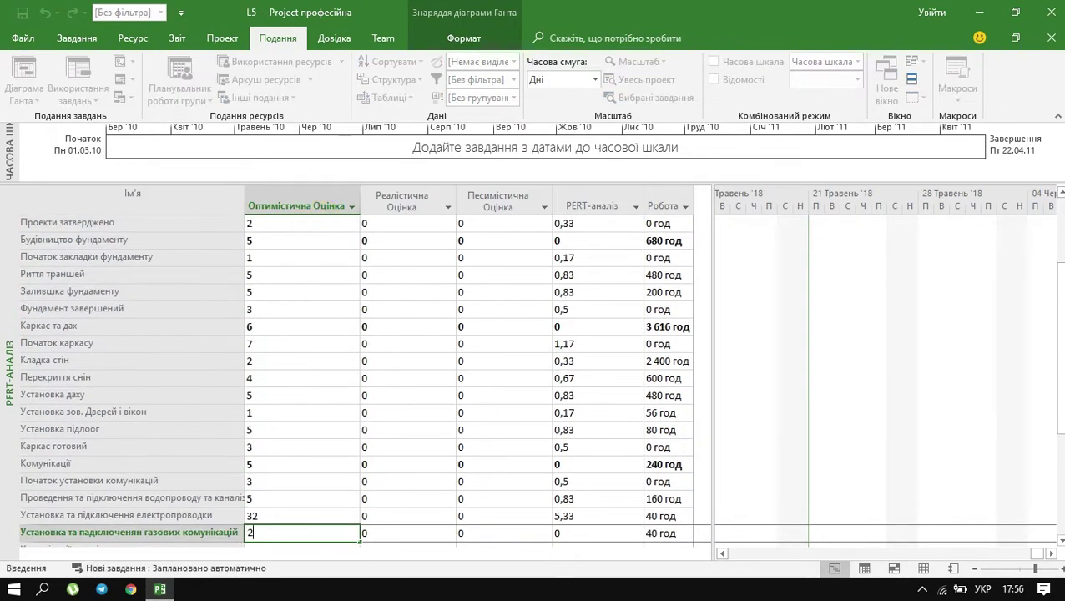
text(2 4 5 2 1 5 8 8 14 3 0 0)
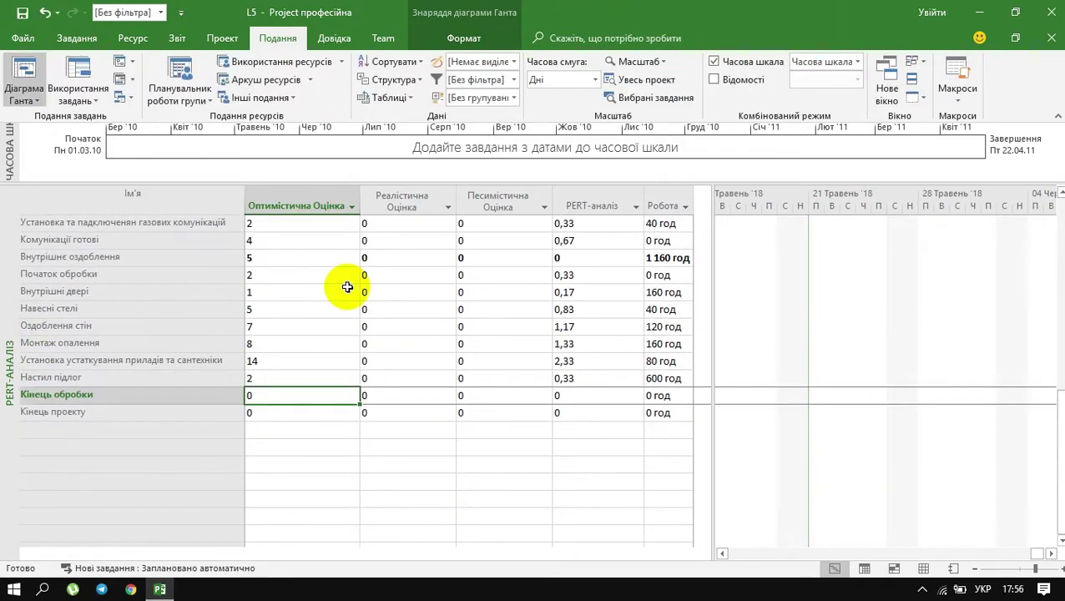
Fill the Реалістична Оцінка column from Початок проекту downward, beginning with 6, 8, 5, 4, 2, 7, 4, 5, 7, 2
scroll(344, 294, up, 10)
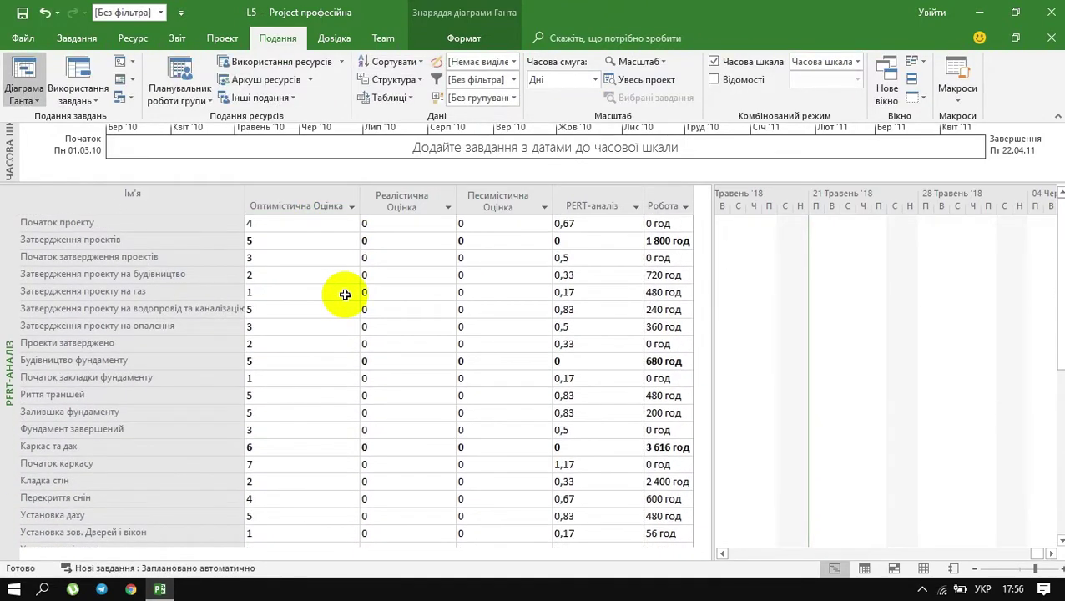
click(379, 225)
text(6)
key(Return)
text(8 5 )
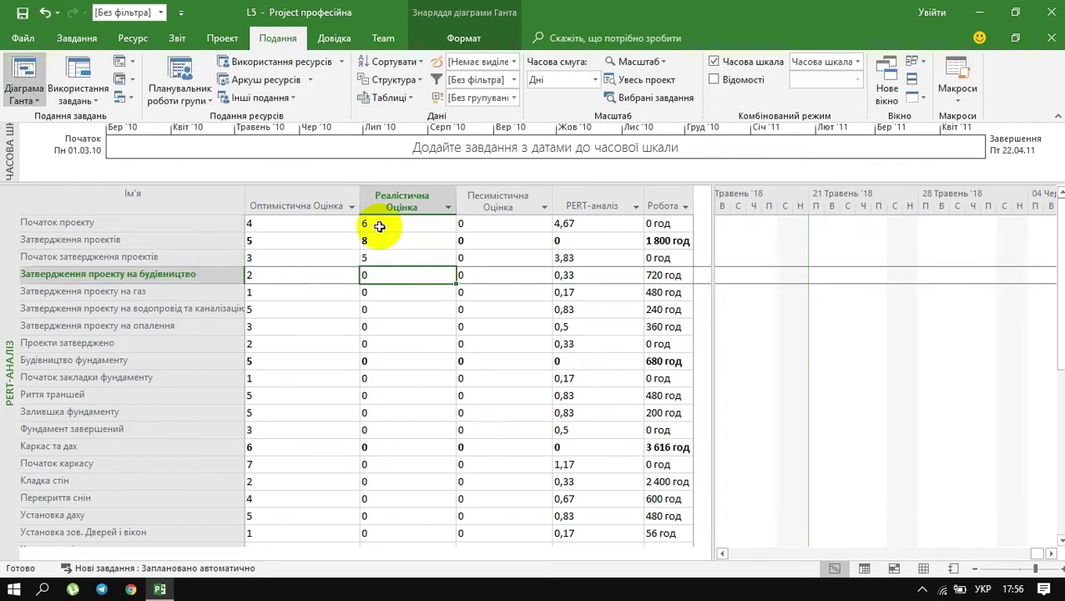
text(4 2 7 4 5 7 2 7 8 5 )
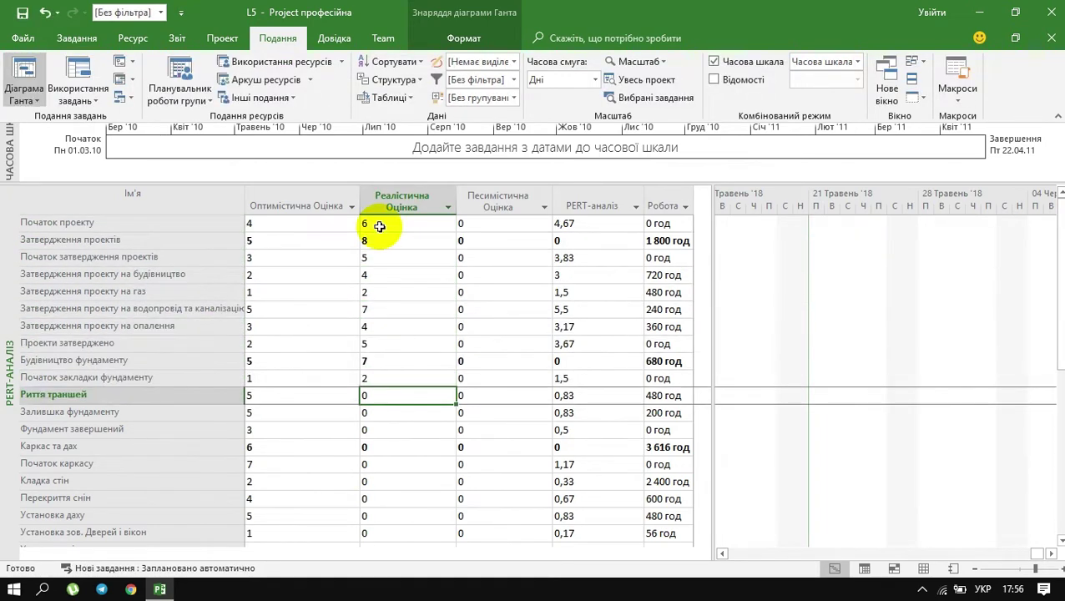
text(9 9 4 6 6 3 7 )
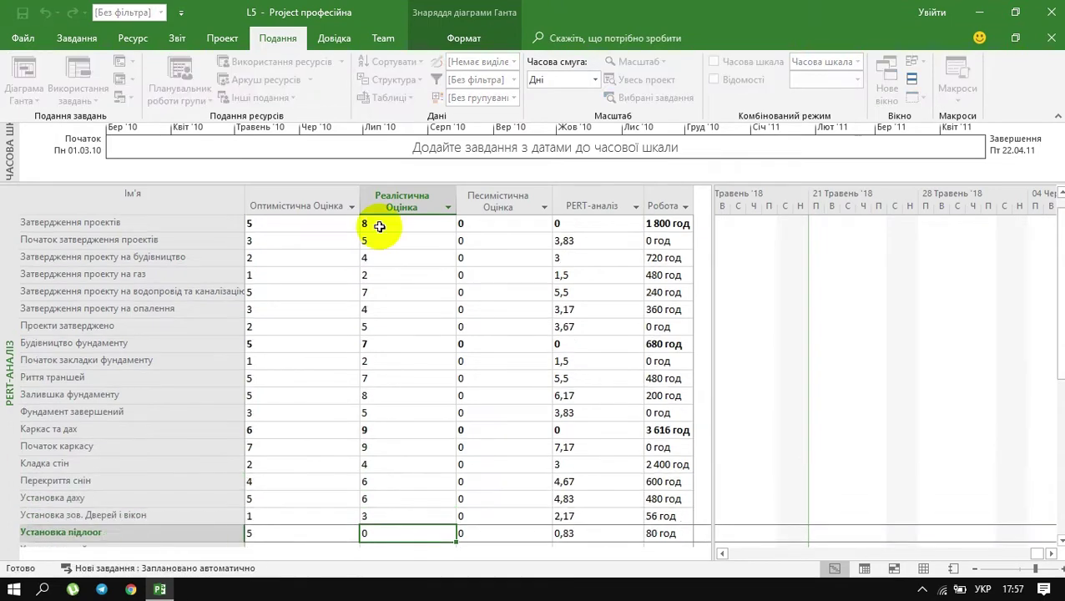
text(6 7 5 6 37 )
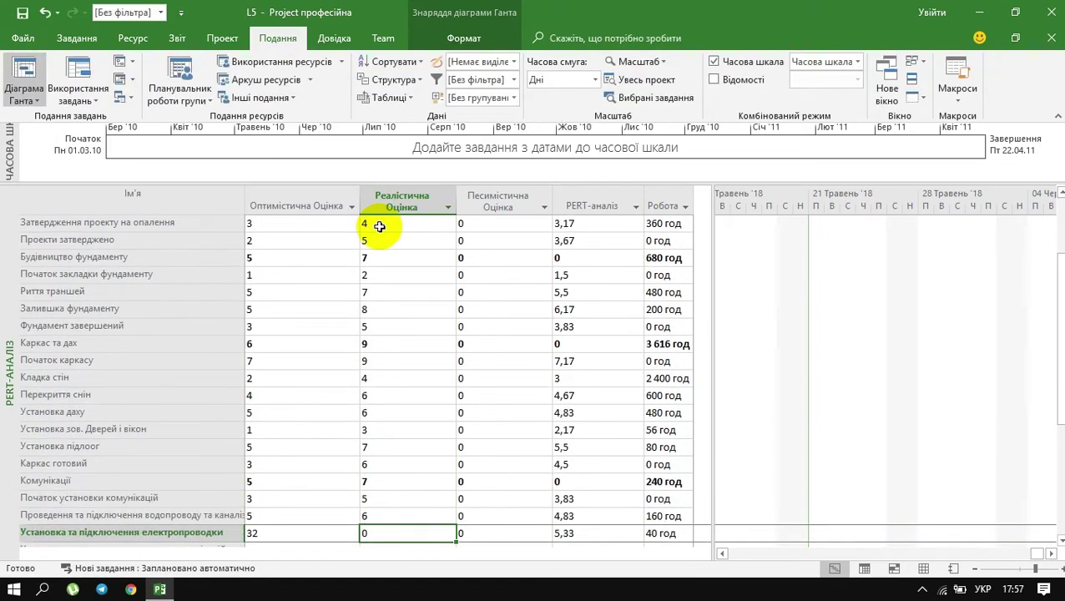
text(37)
key(Return)
text(6)
key(Return)
Fill the Песимістична Оцінка column from Початок проекту downward, beginning with 9, 11, 8, 7, 4, 10, 6, 8, 9, 4, and review the PERT-аналіз results
scroll(481, 288, up, 3)
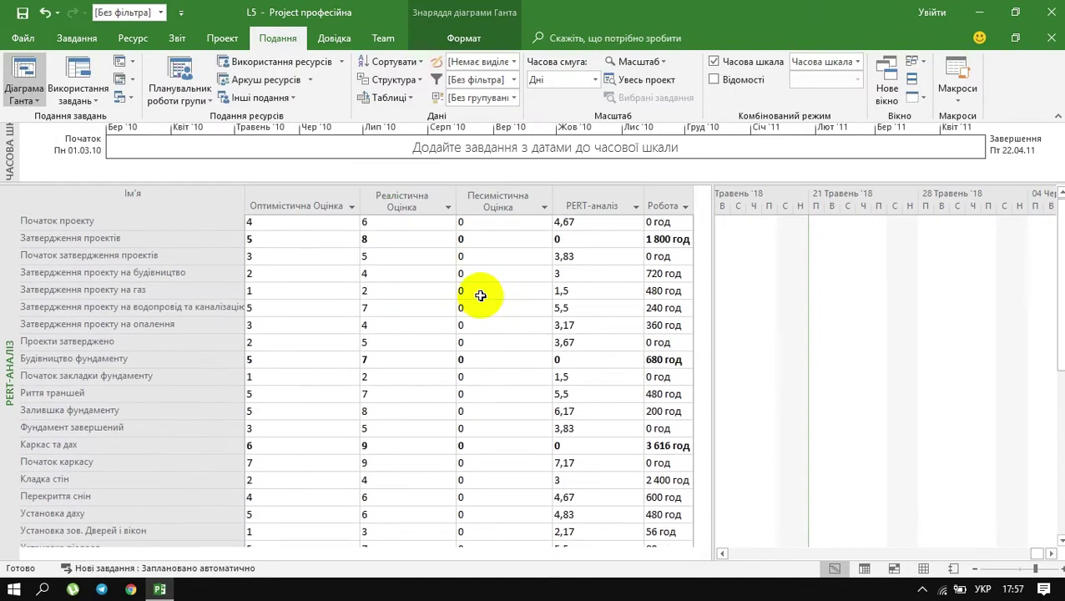
click(464, 226)
text(9 11 8 7 )
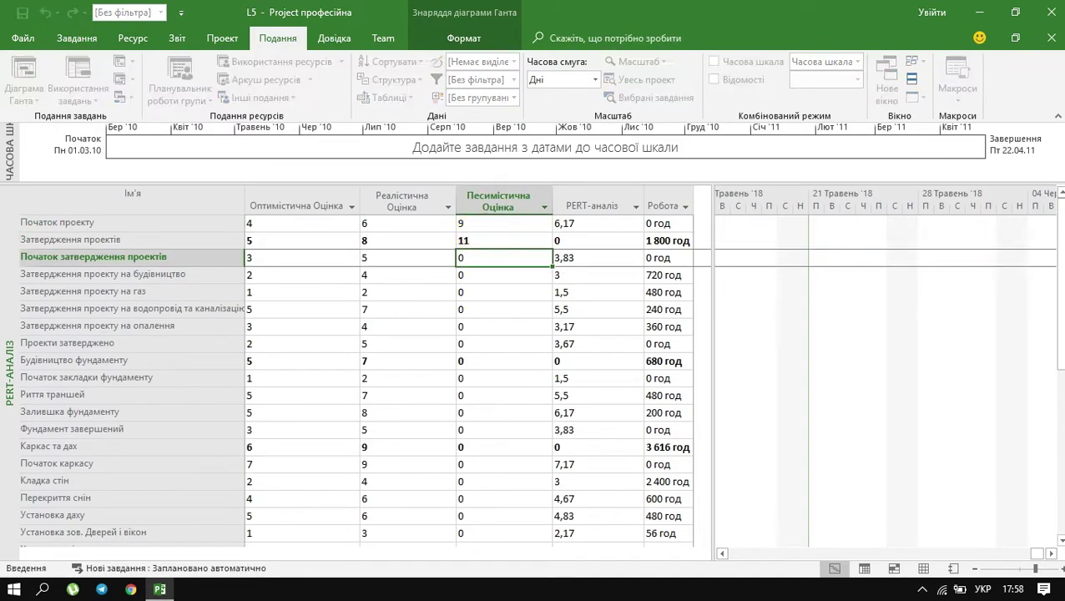
text(4)
key(Return)
text(10)
key(Return)
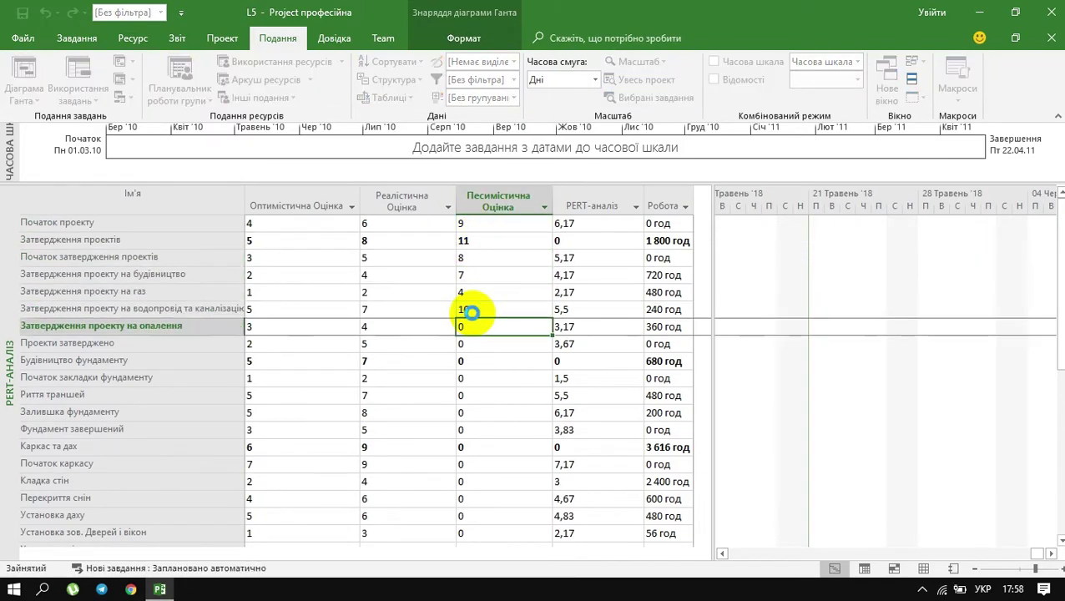
text(6 8 9 4 10)
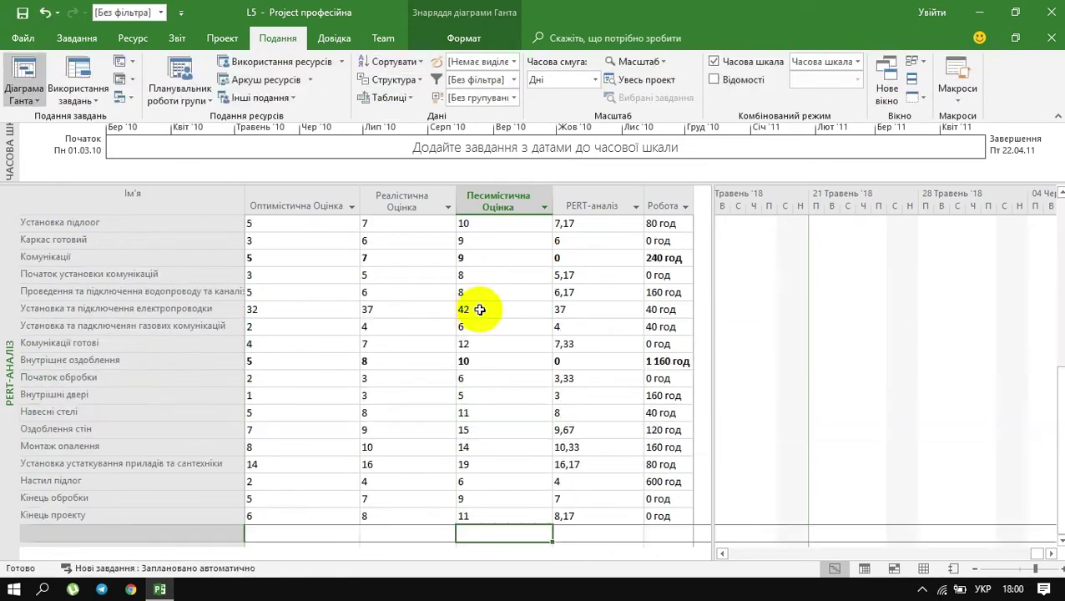
scroll(483, 309, up, 8)
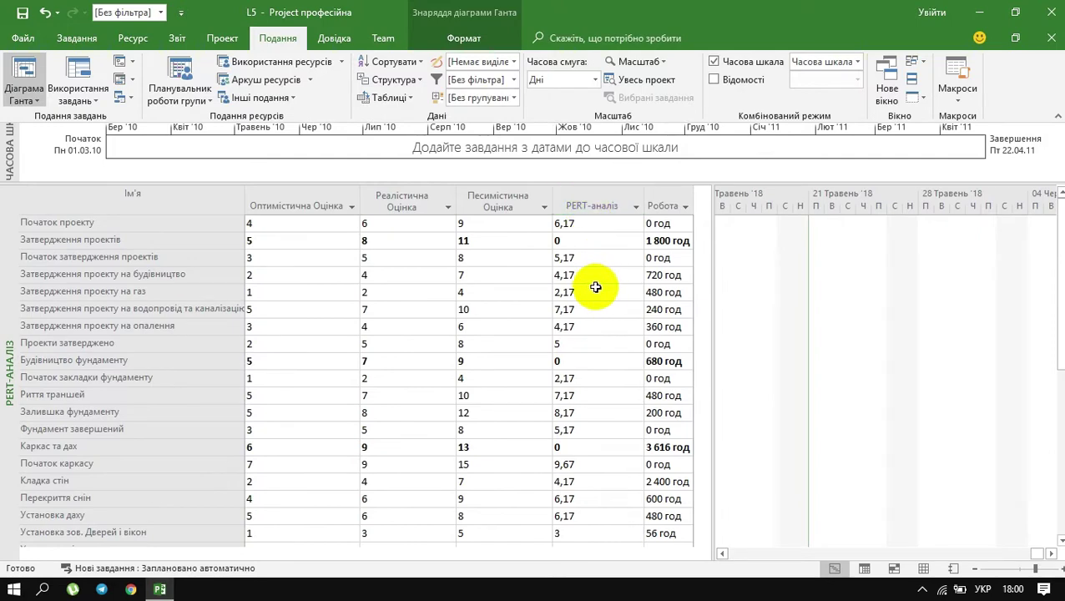
scroll(595, 287, down, 6)
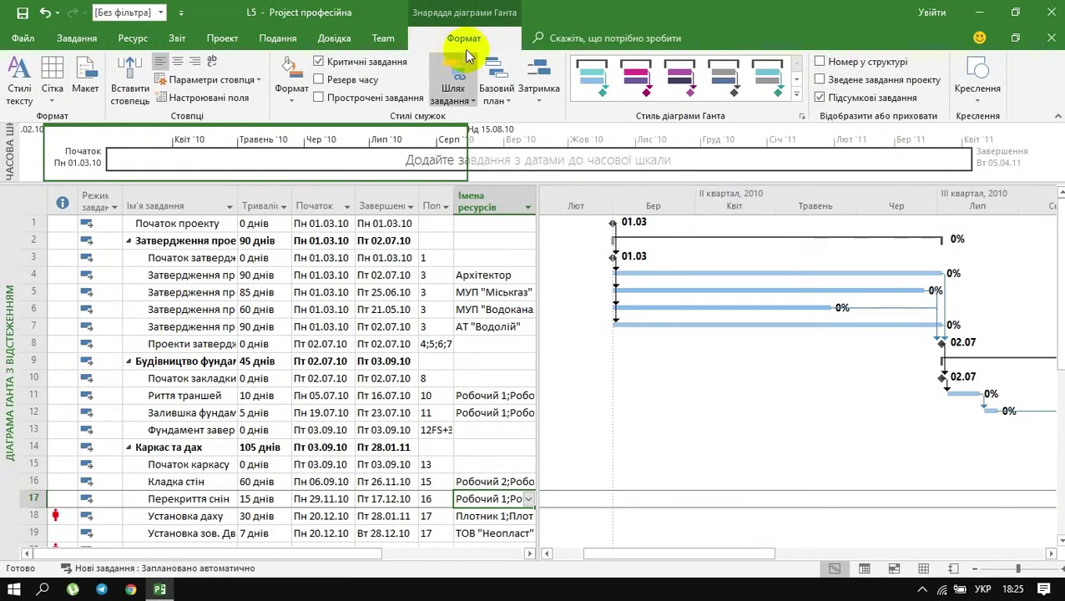
Set the middle bar colour of the Критичне завдання bar style to red and apply the style change
click(290, 85)
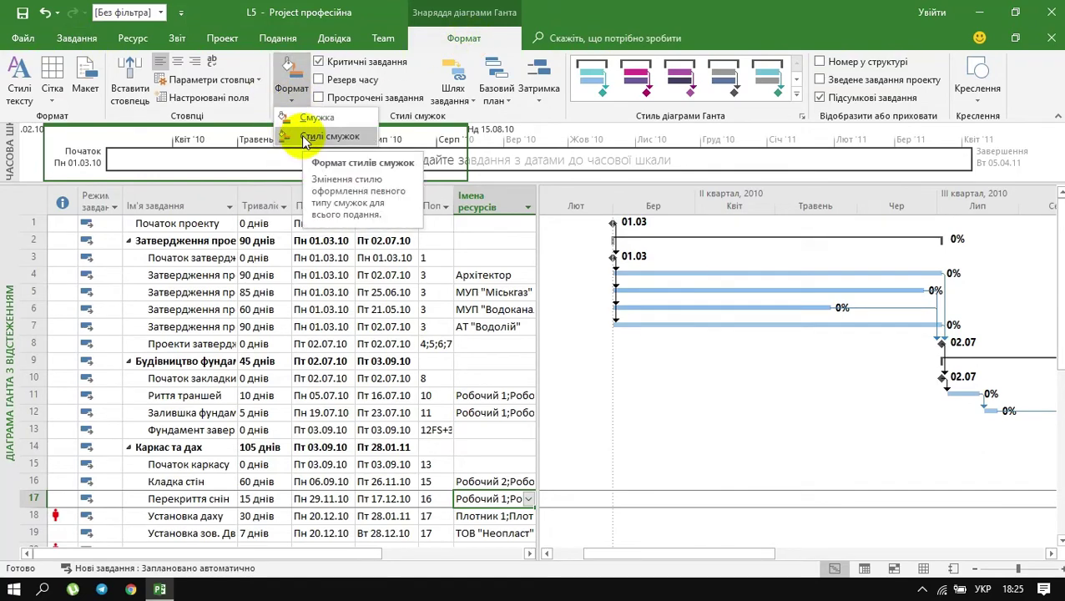
click(305, 138)
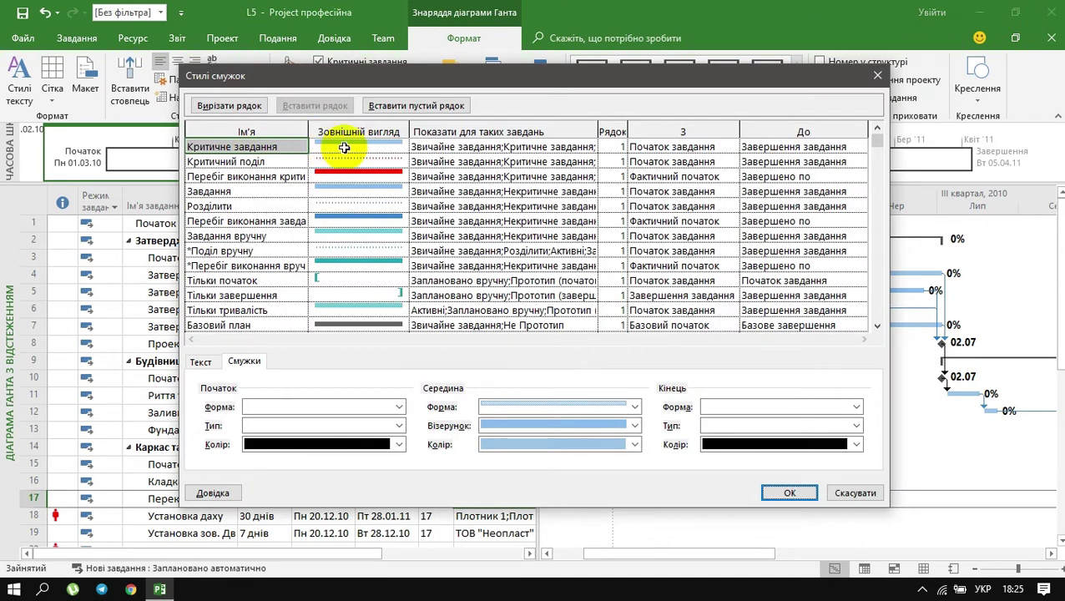
click(344, 148)
click(634, 442)
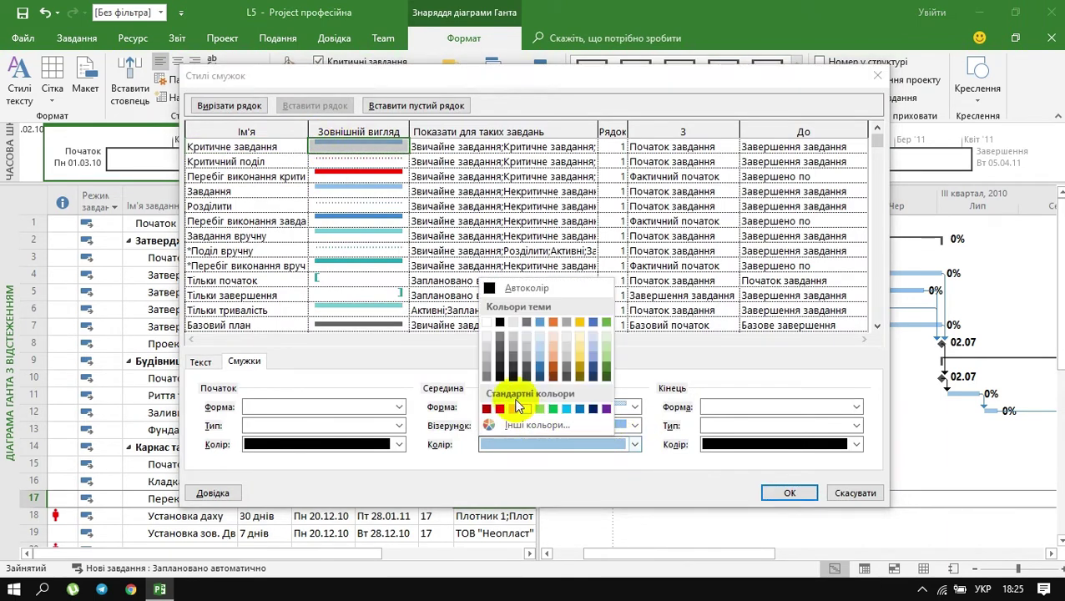
click(503, 408)
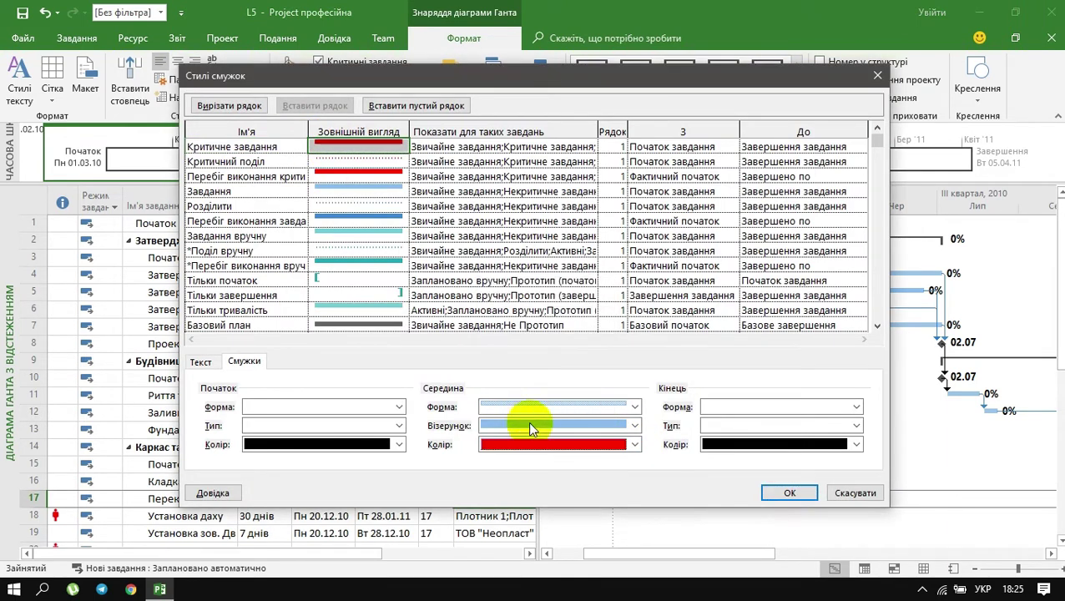
click(789, 496)
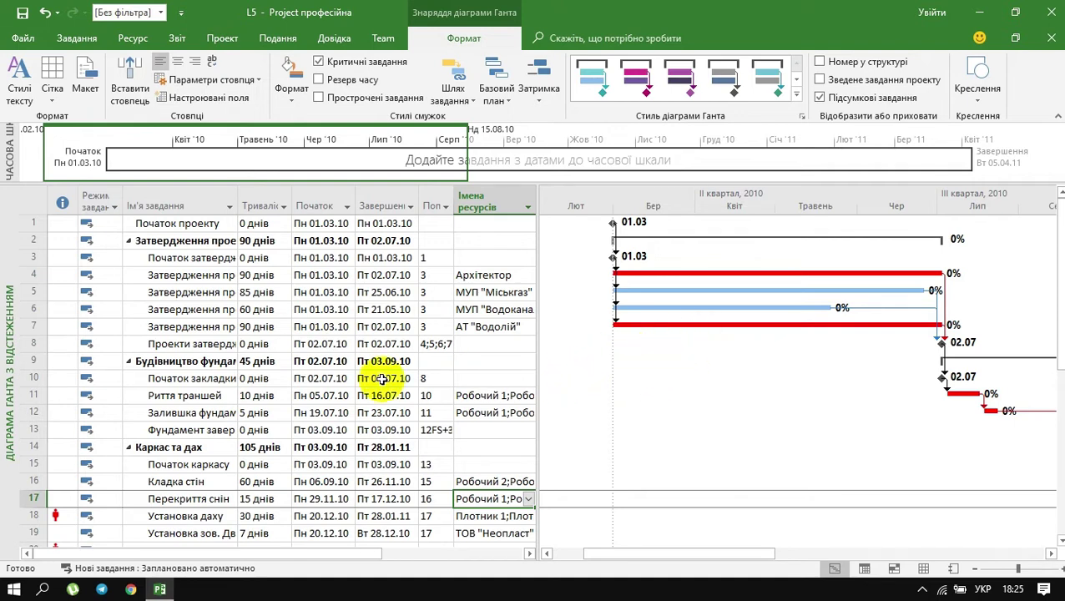
Set the duration of the building project approval (task 4) to 85 days and the heating project approval (task 7) to 78 days
click(250, 275)
text(85)
key(Return)
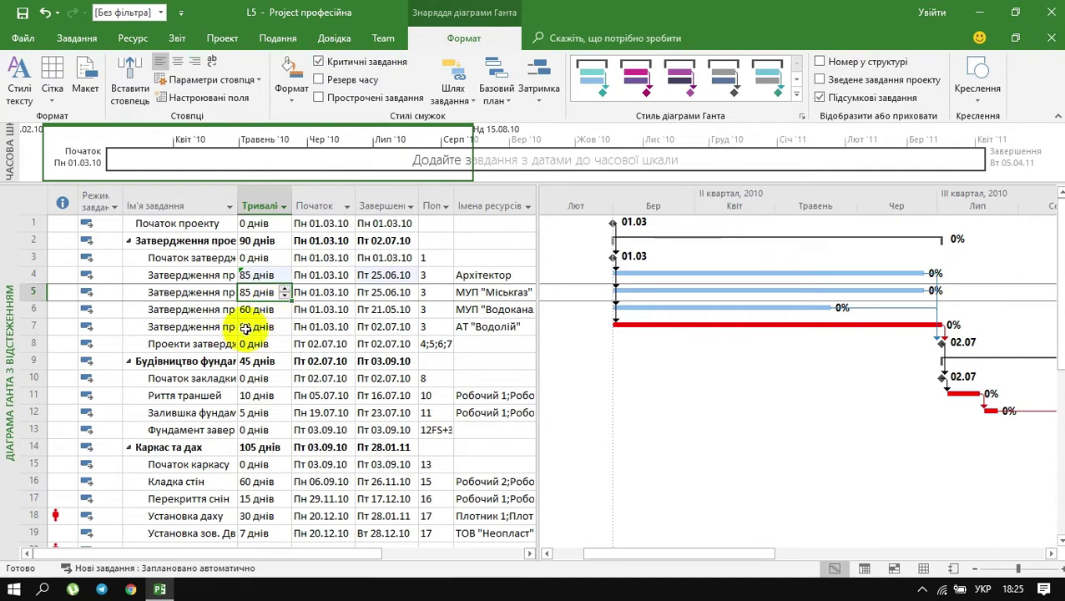
click(255, 326)
text(96)
key(Return)
click(250, 326)
text(78)
key(Return)
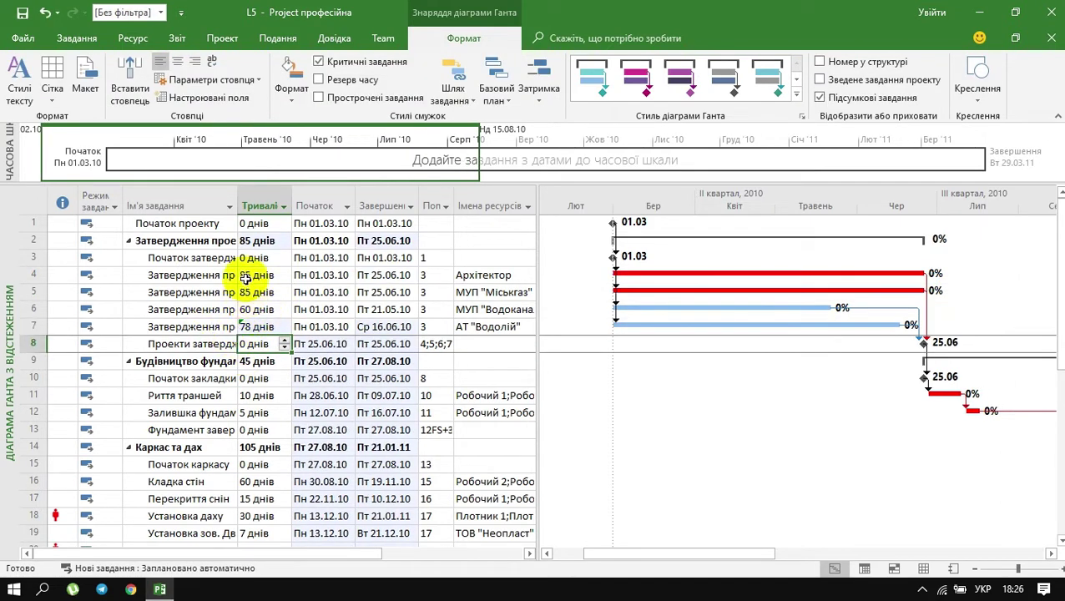
Set the approval task durations to 82 days for task 4, 71 days for task 5 and 89 days for task 6
click(250, 276)
text(82)
key(Return)
text(71)
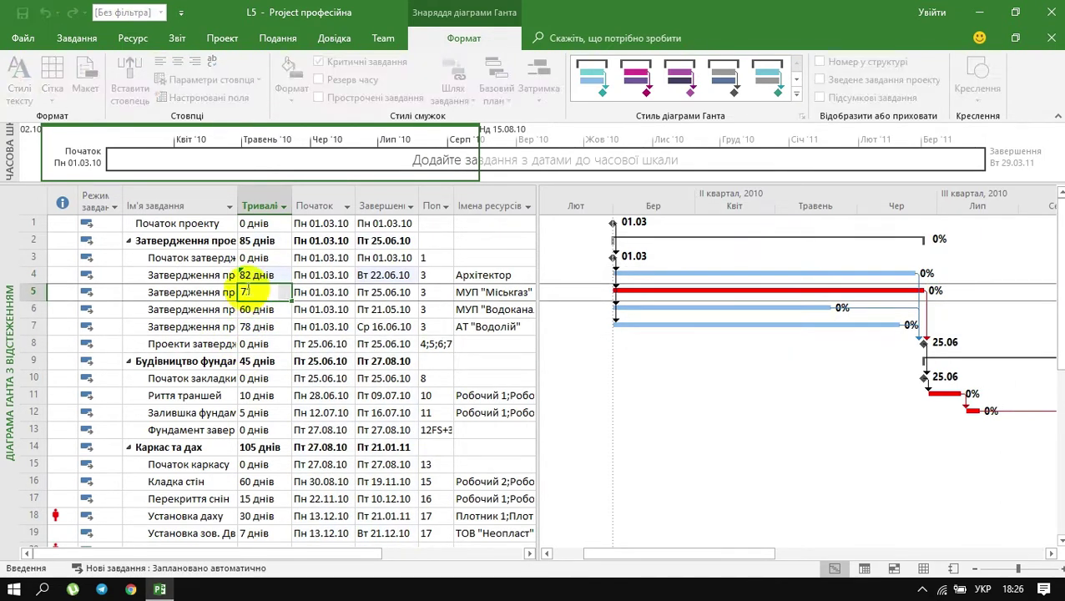
click(242, 282)
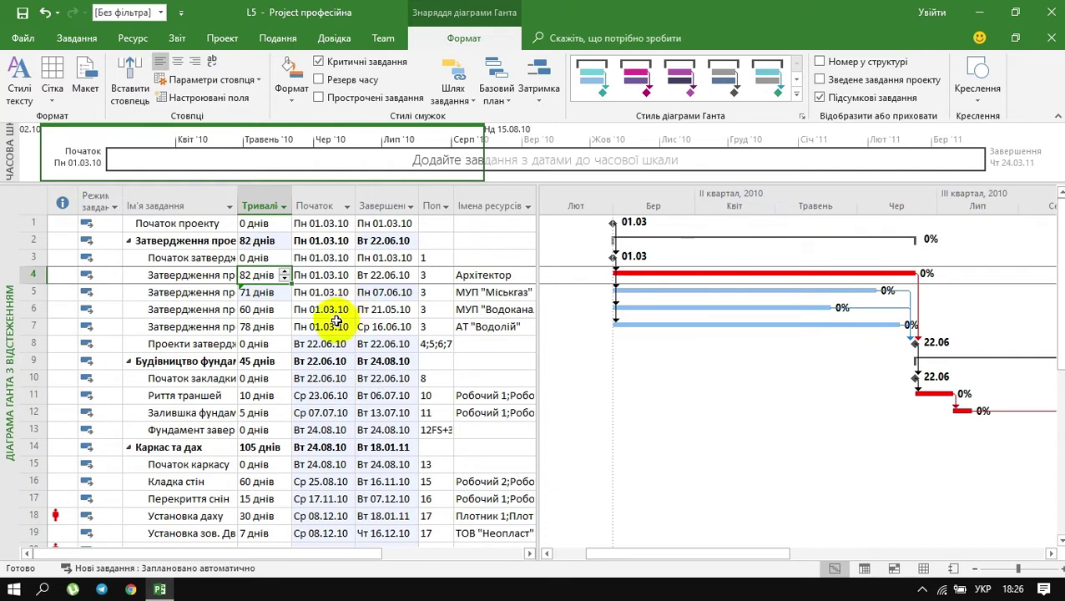
click(257, 309)
text(89)
click(265, 274)
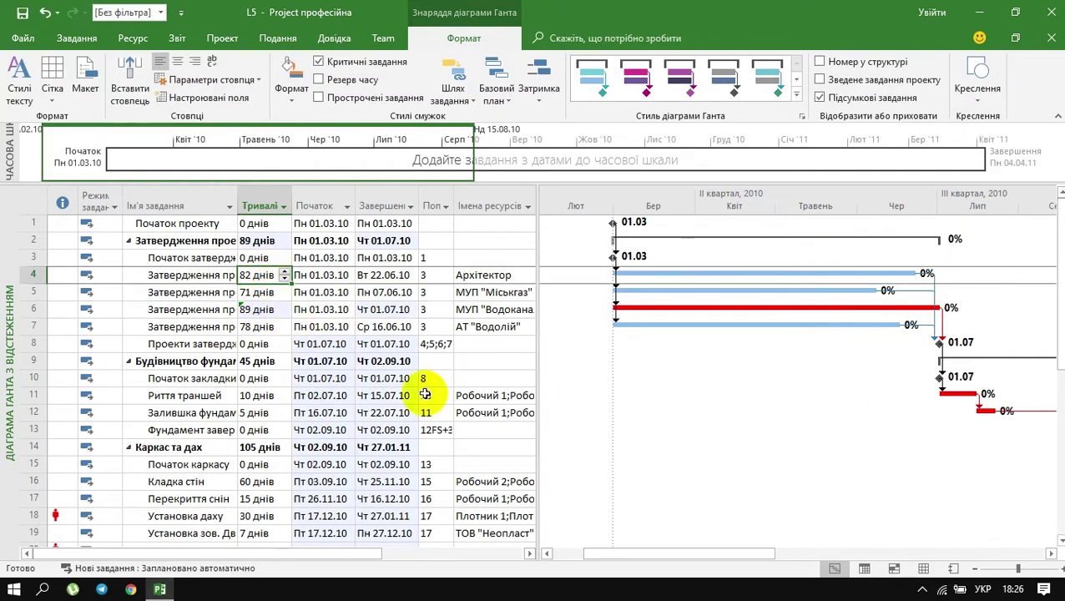
Set the duration of Риття траншей to 12 days and of the foundation pouring task below it to 14 days
click(251, 395)
text(12)
key(Return)
text(14)
key(Return)
key(Up)
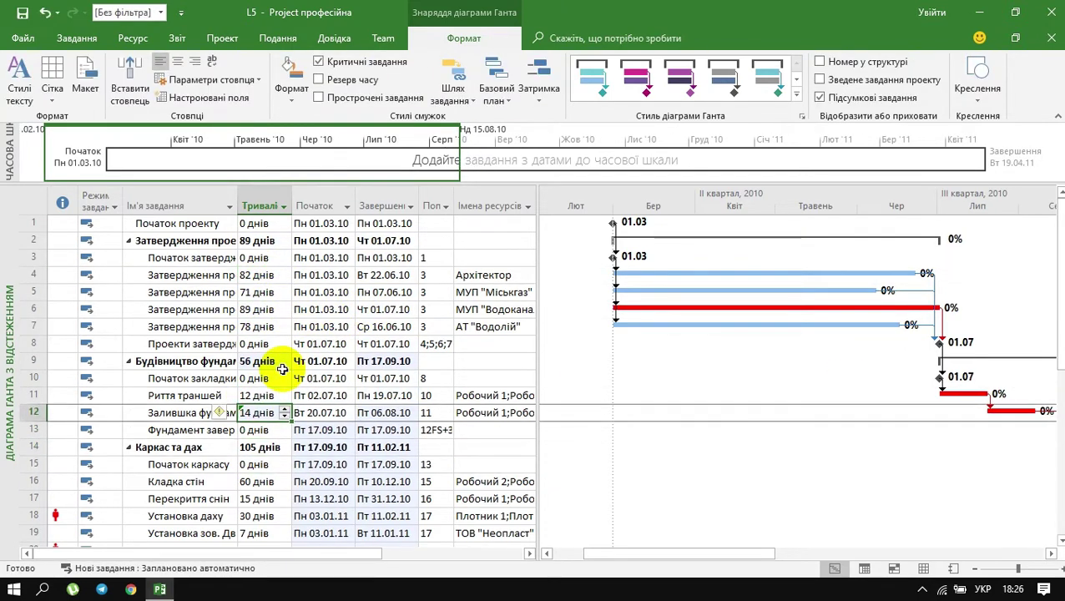
Set the duration of the foundation pouring task (task 12) to 5 days and return to the upper tasks
text(5)
key(Return)
key(Up)
key(Up)
key(Up)
key(Up)
key(Up)
key(Up)
key(Up)
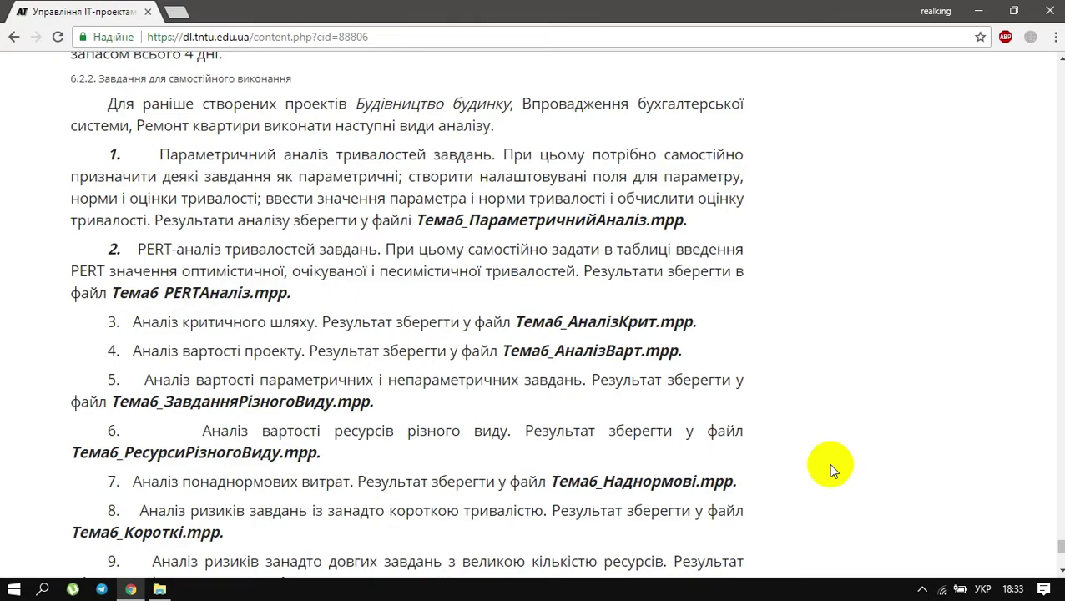
Switch from the browser back to Project and show the project summary task (Зведене завдання проекту) in the Gantt chart
key(alt+Tab)
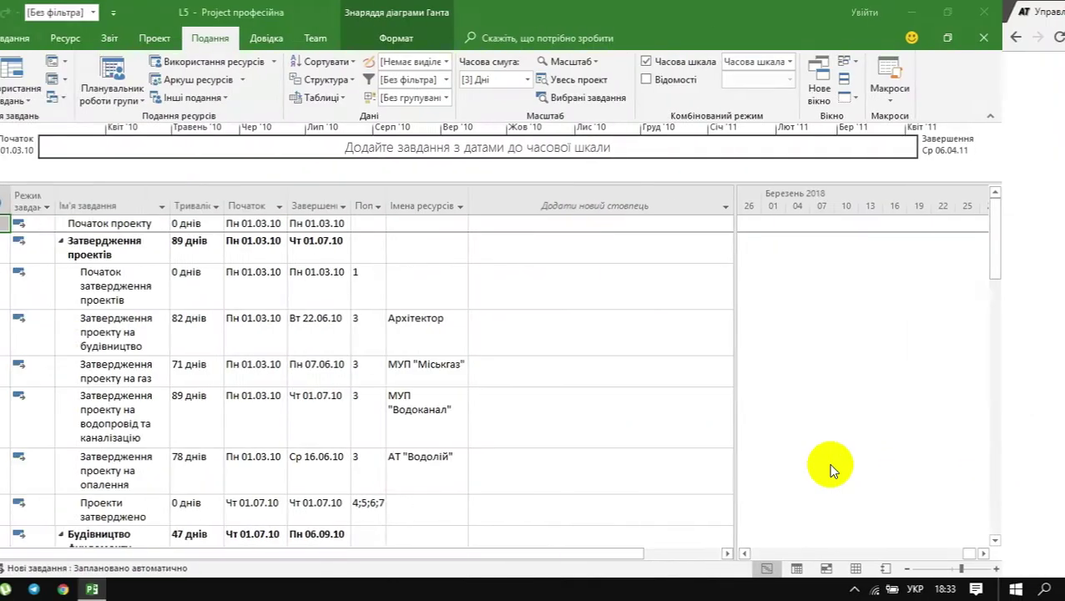
click(440, 44)
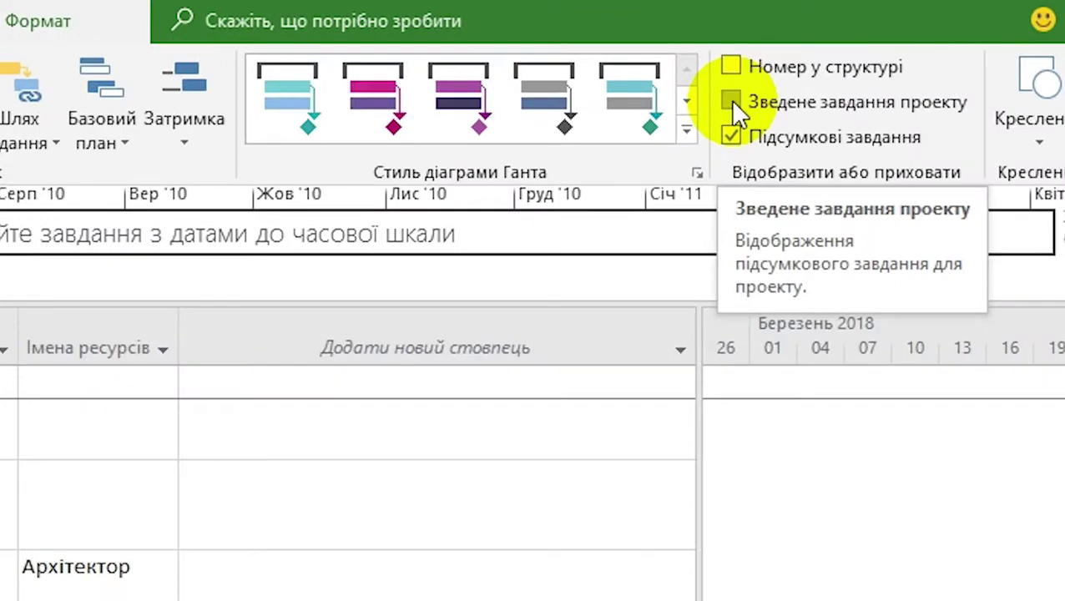
click(731, 102)
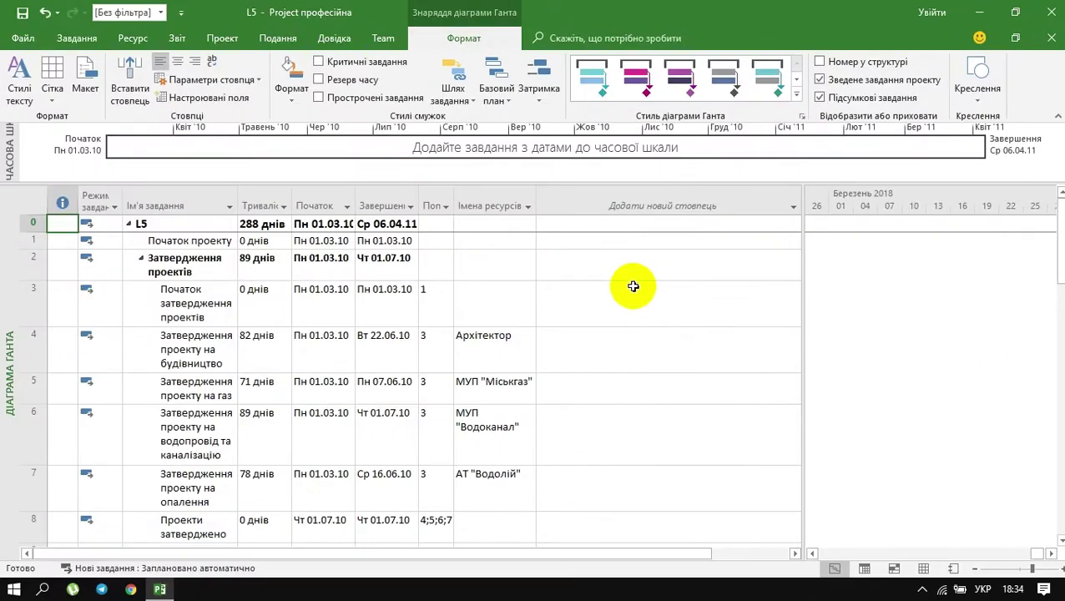
Apply the Витрати table to the Gantt chart view to analyse the project's costs
click(279, 35)
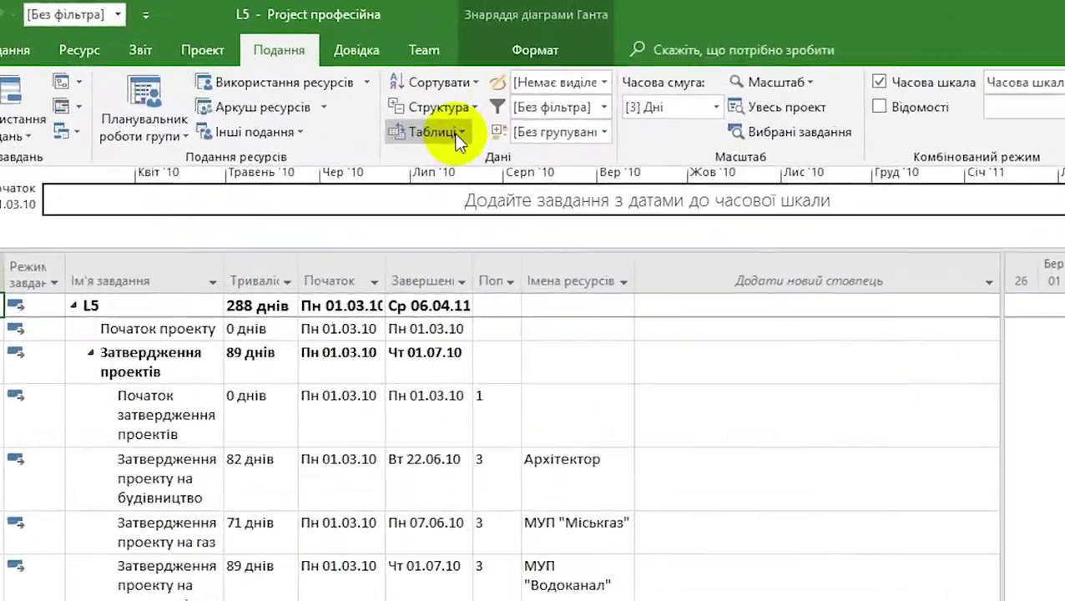
click(456, 136)
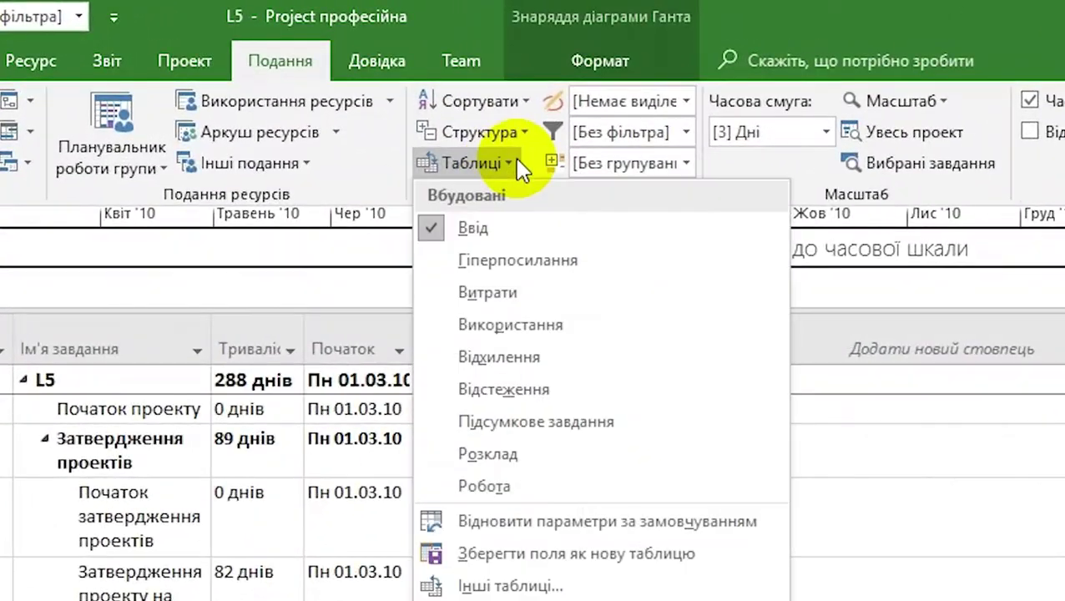
click(444, 300)
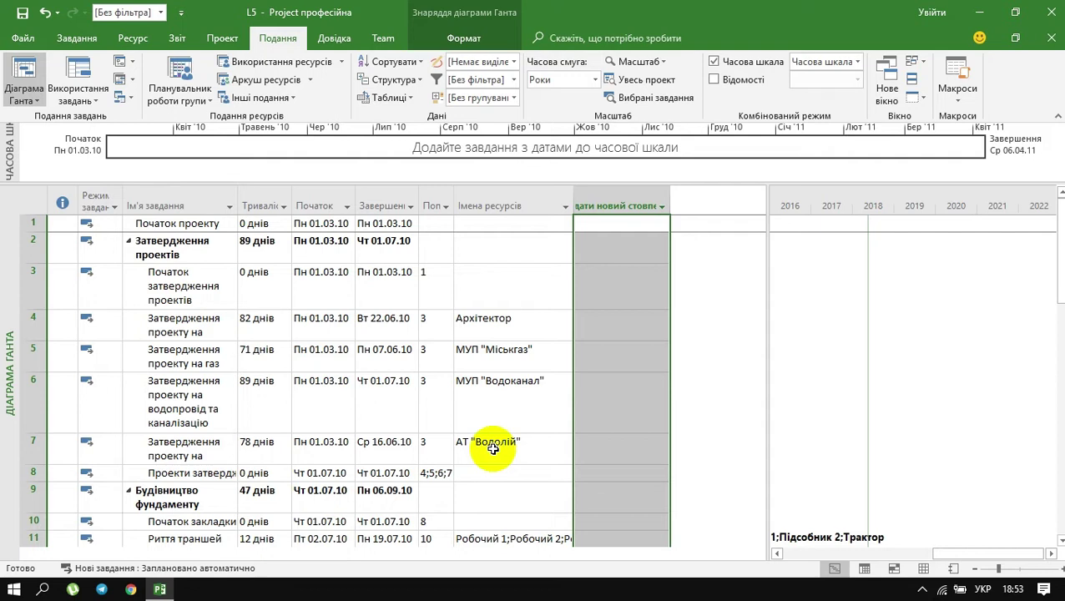
Add a column named Параметричне завдання after the Імена ресурсів column
click(623, 205)
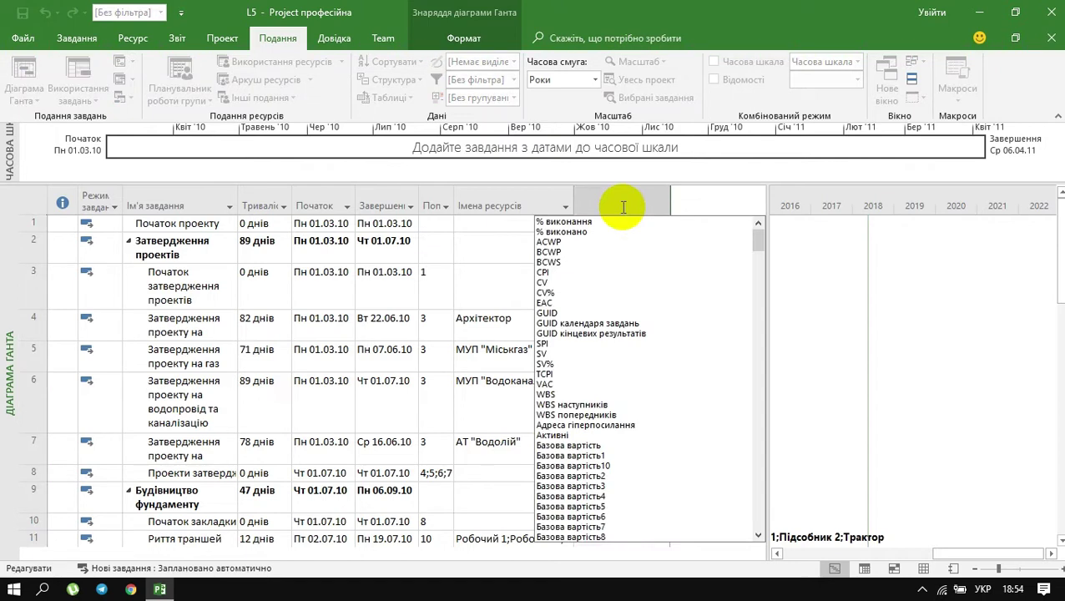
text(Параметричне завдання)
key(Return)
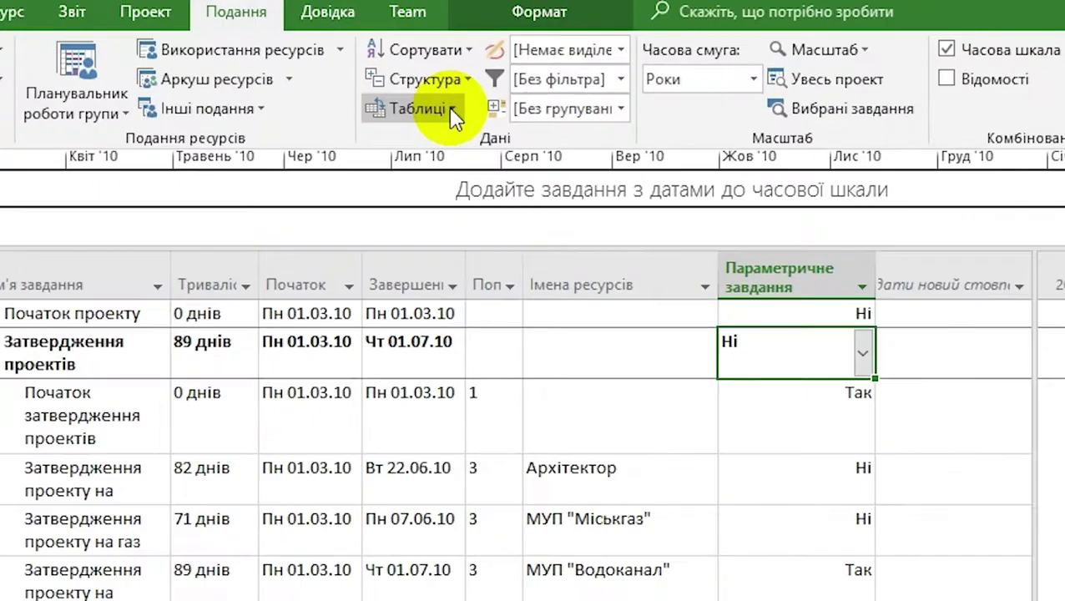
Apply the Витрати table to the Gantt chart and widen the table area so all its cost columns show
click(406, 97)
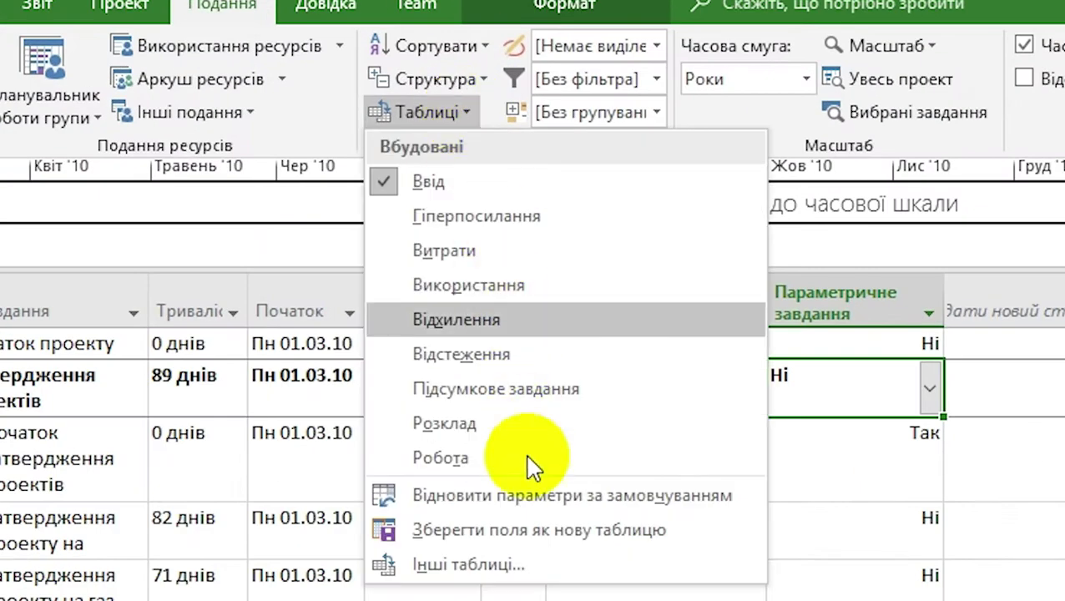
click(464, 252)
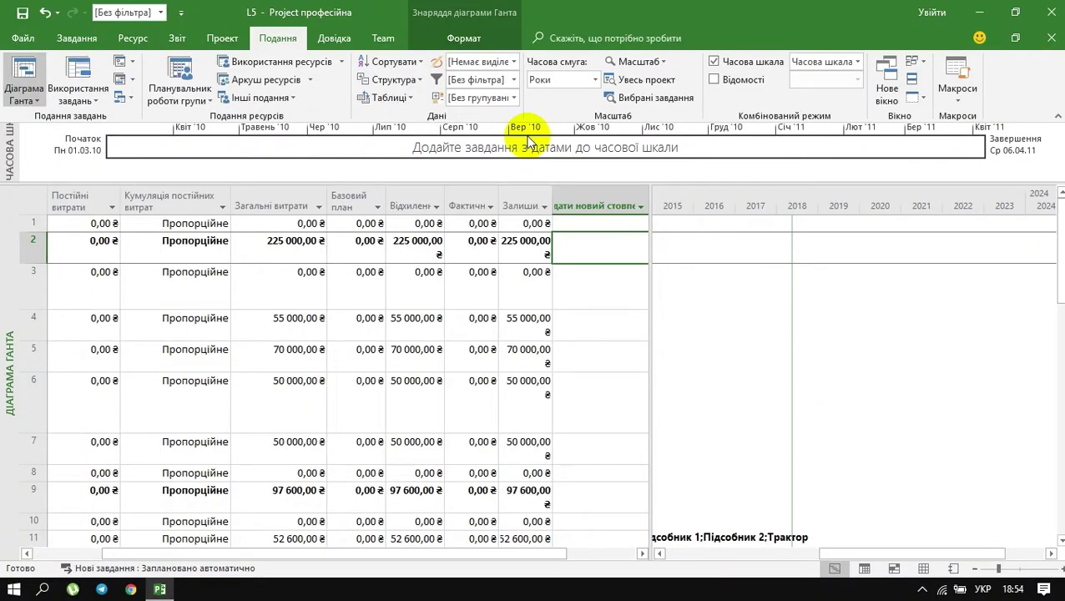
drag(285, 555, 192, 553)
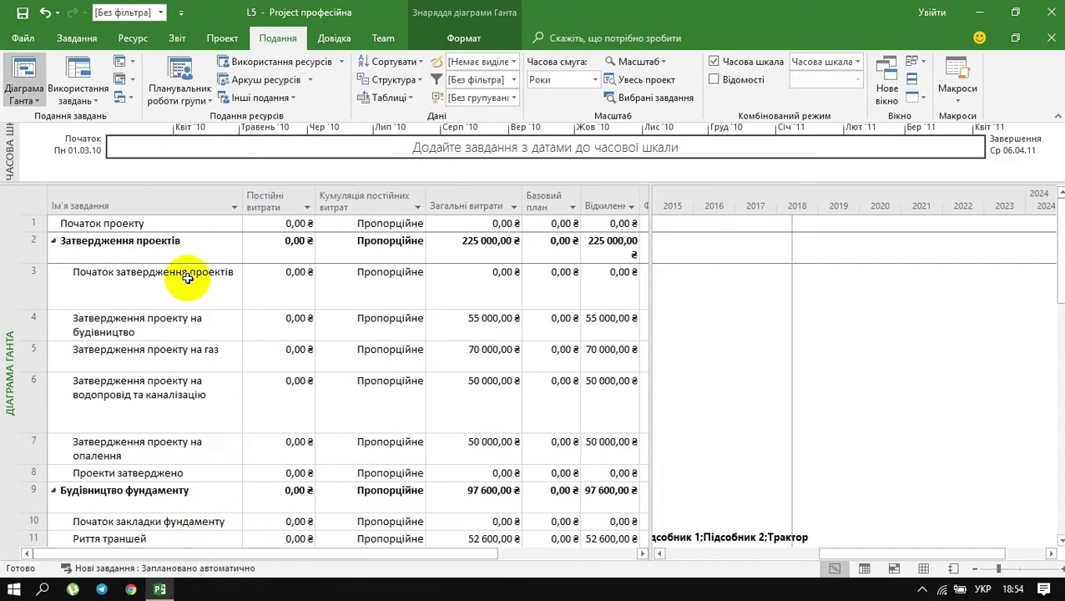
drag(651, 216, 825, 200)
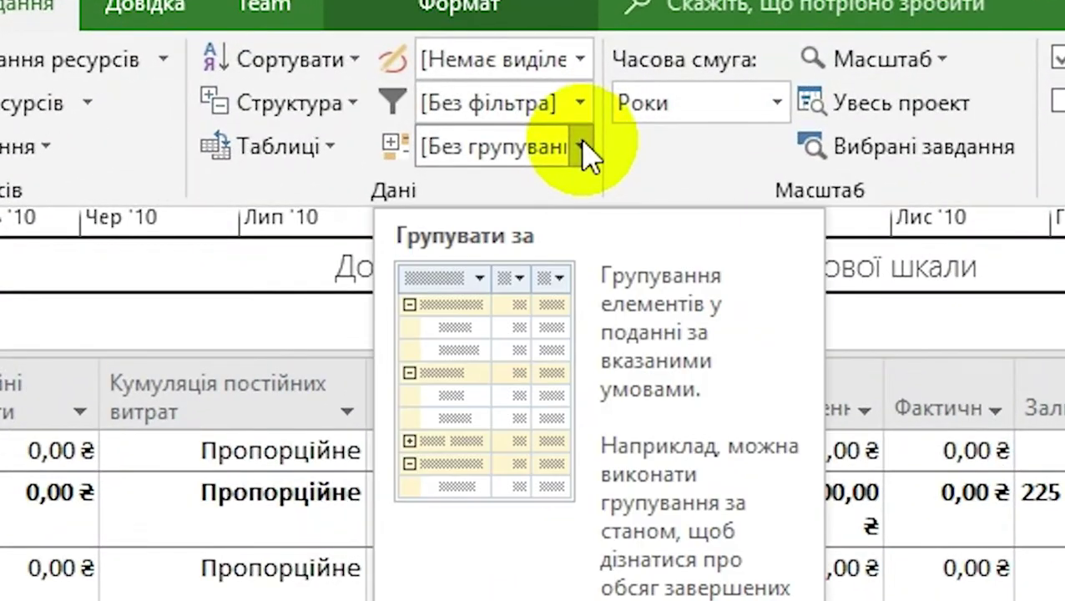
Create a task grouping named Параметричне завдання that groups by the Параметричне завдання field, and save it
click(515, 98)
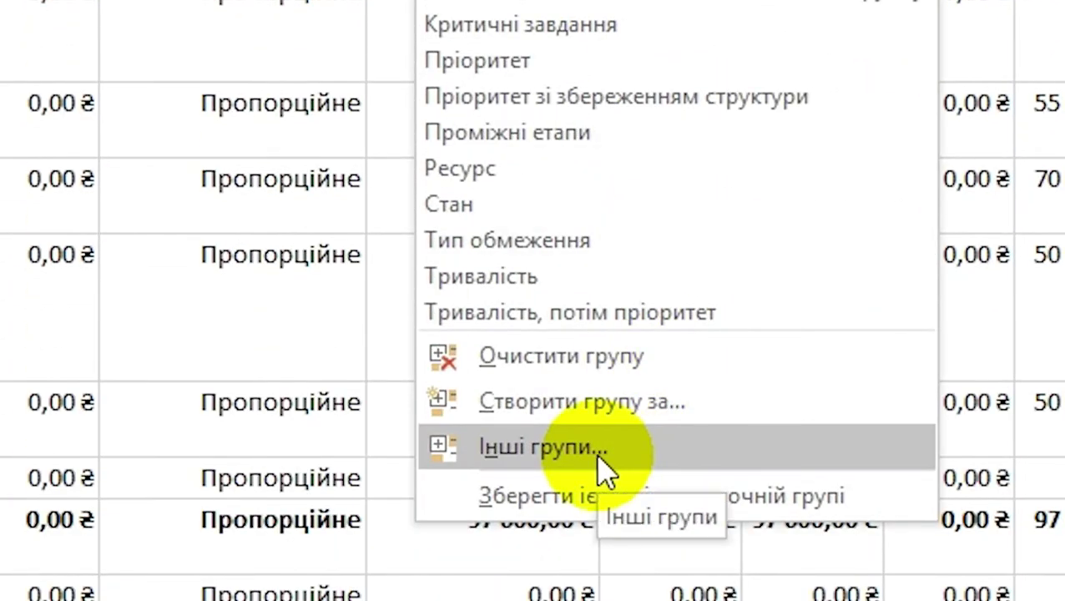
click(603, 472)
click(511, 111)
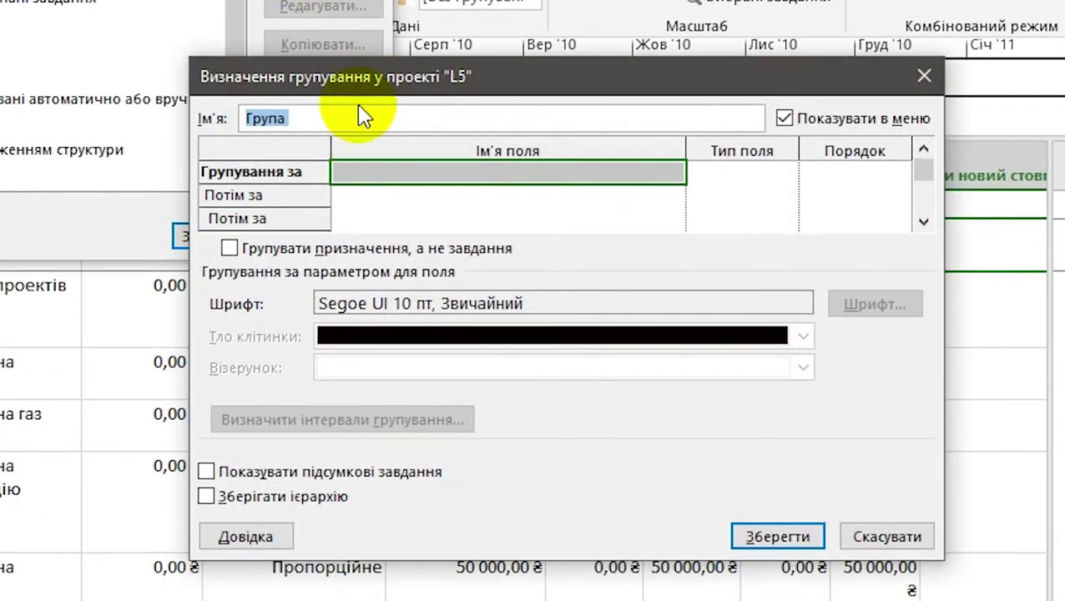
text(Параметричне завдання)
click(451, 171)
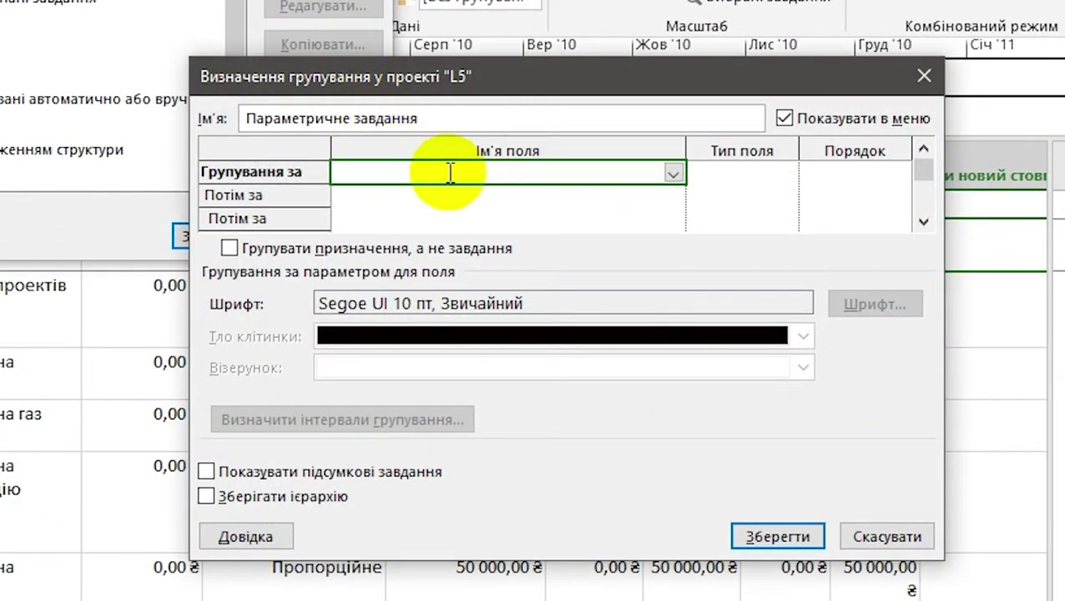
text(Па)
key(Return)
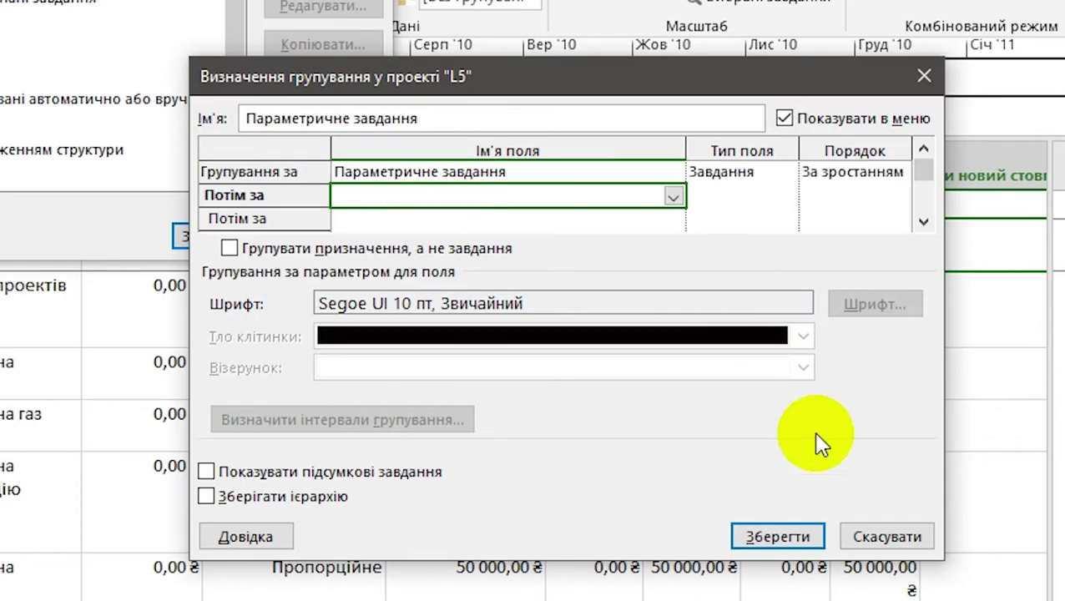
click(777, 535)
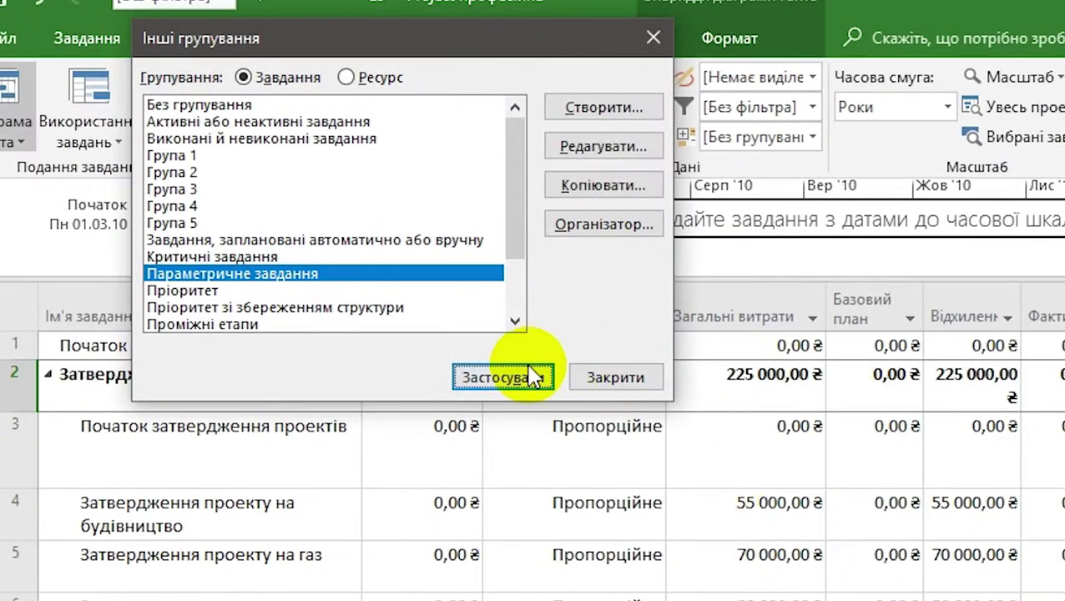
Apply the Параметричне завдання grouping and review the total costs of the Ні and Так groups
click(391, 321)
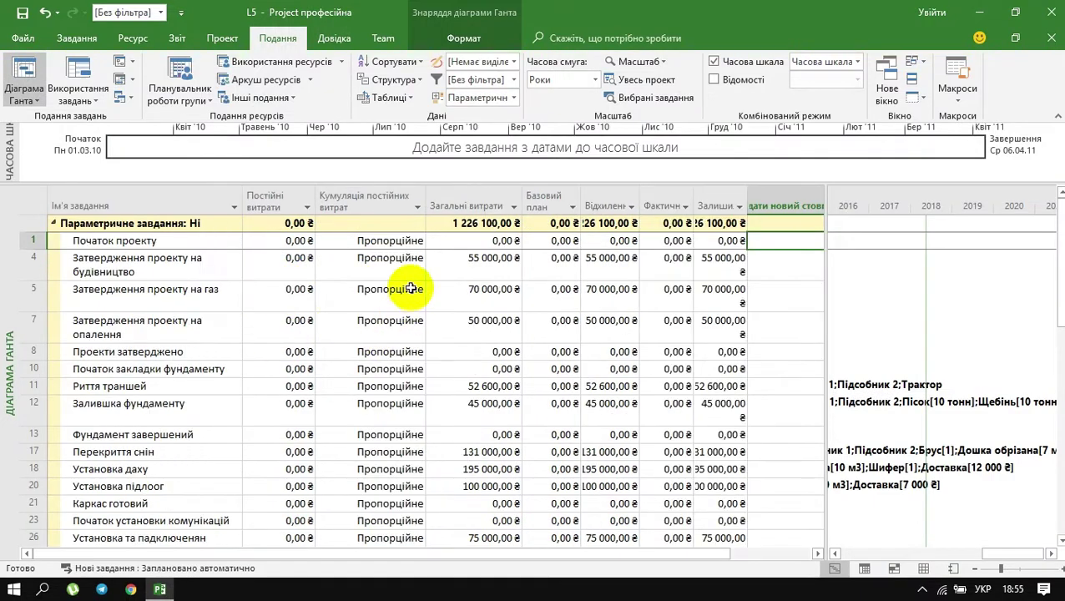
scroll(409, 289, down, 8)
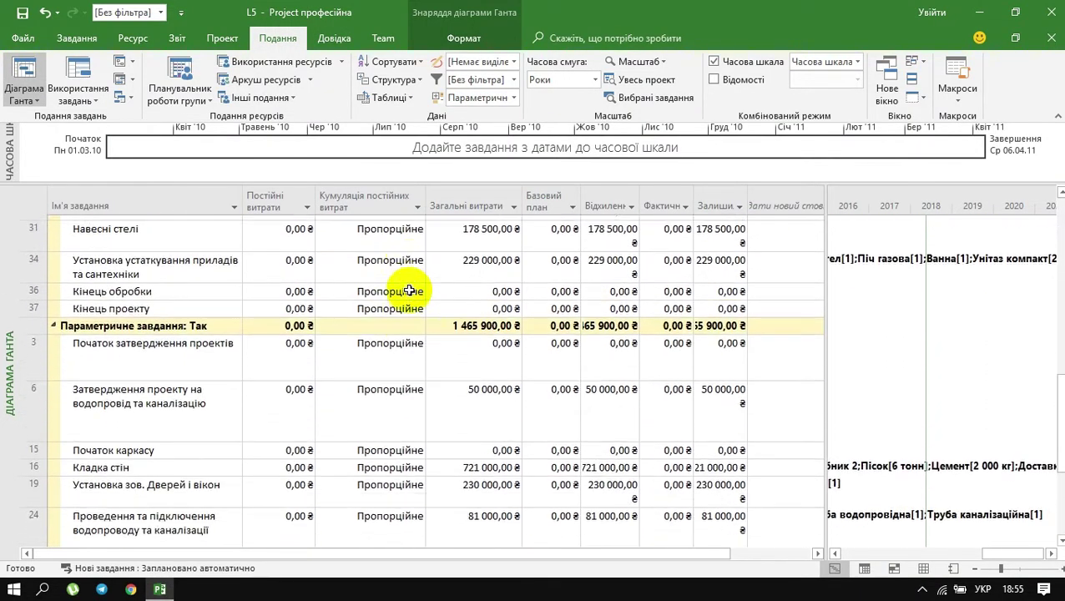
scroll(380, 421, up, 8)
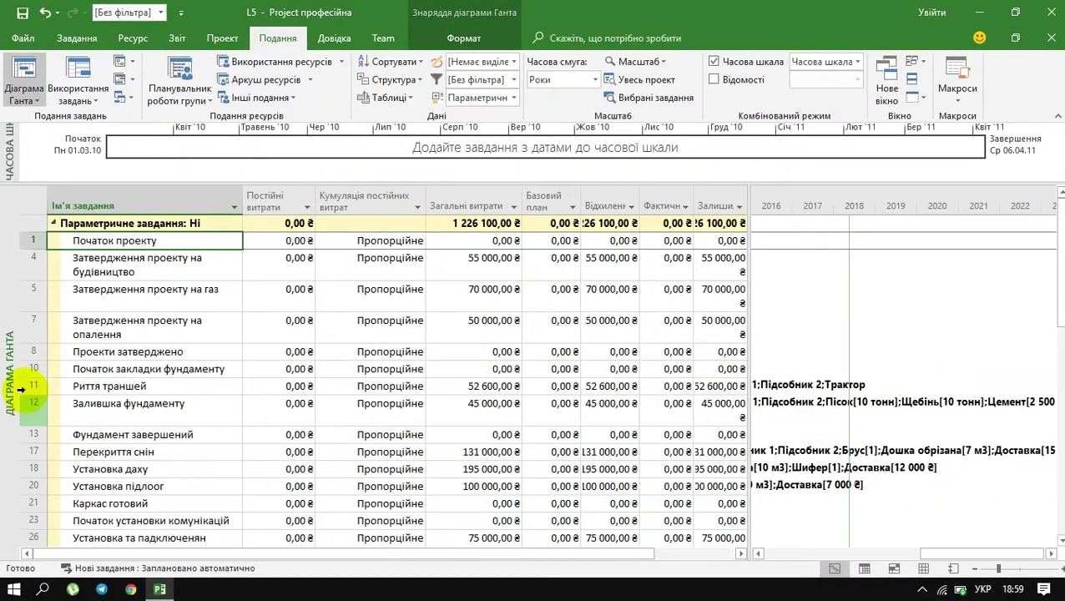
Switch from the Gantt chart to the Аркуш ресурсів view and apply the Витрати table to it
right_click(16, 381)
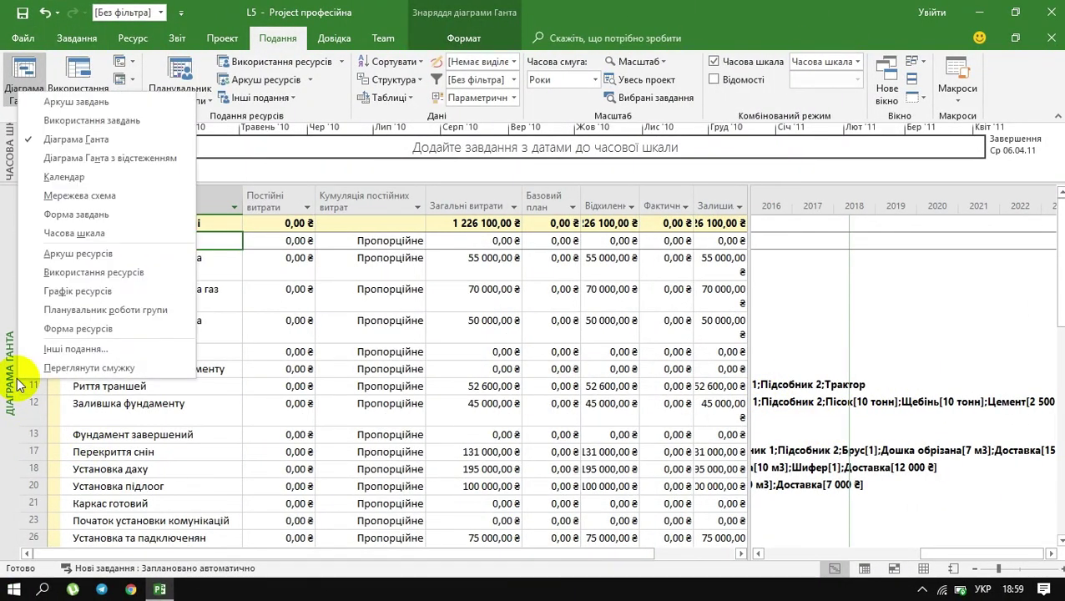
click(57, 253)
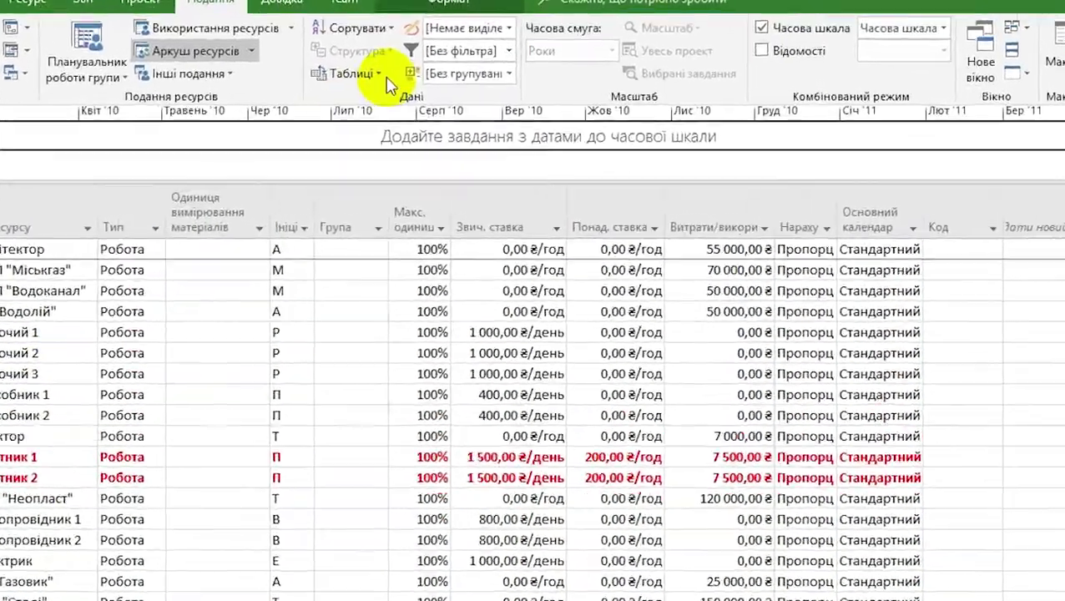
click(389, 97)
click(398, 165)
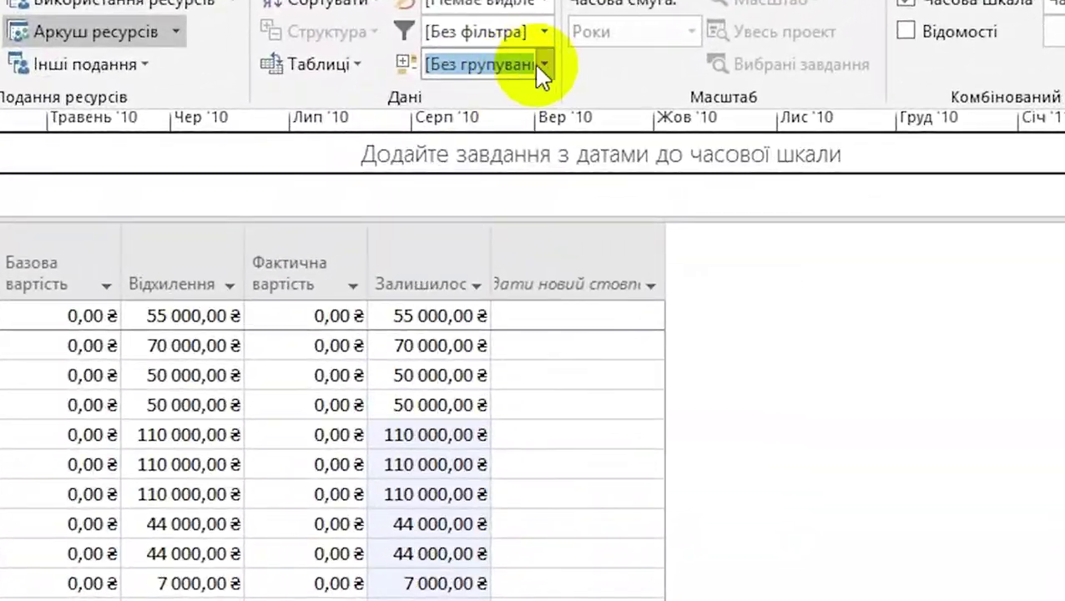
Group the resource sheet by Тип ресурсу and review the costs of each resource type
click(518, 92)
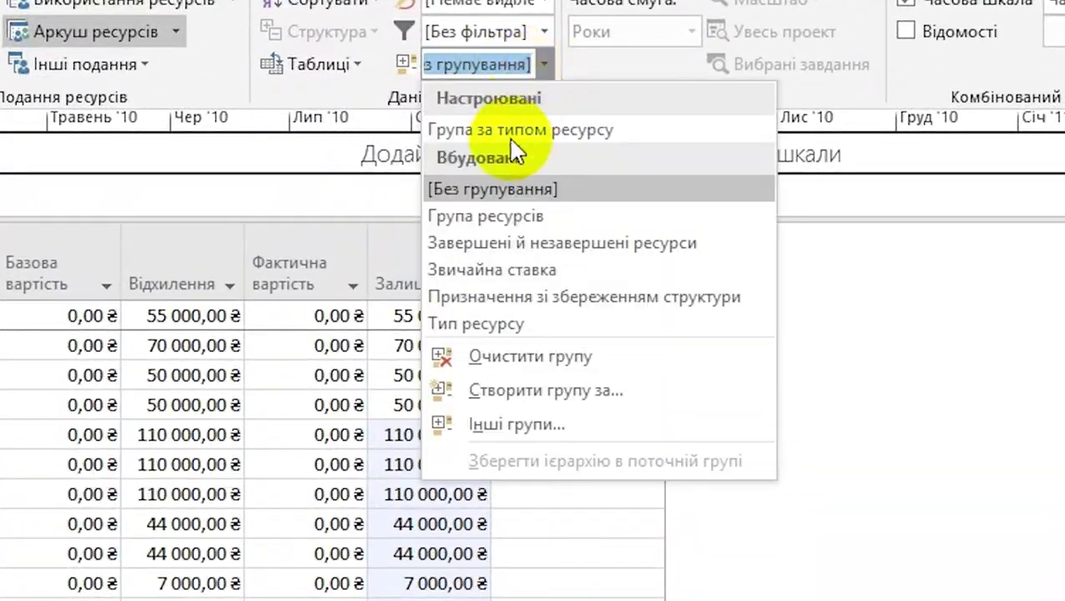
click(525, 425)
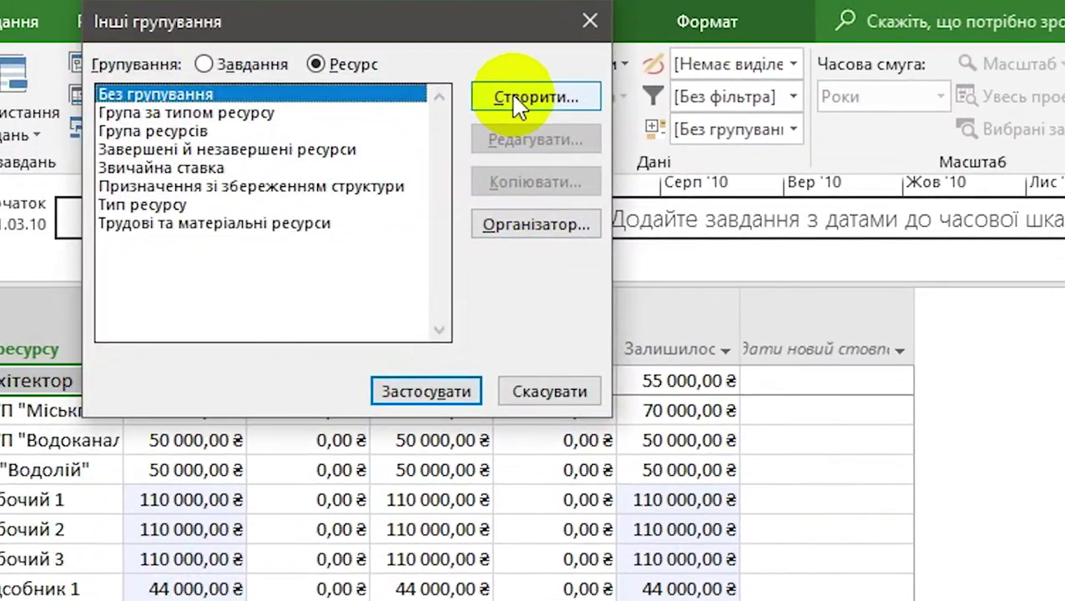
click(142, 204)
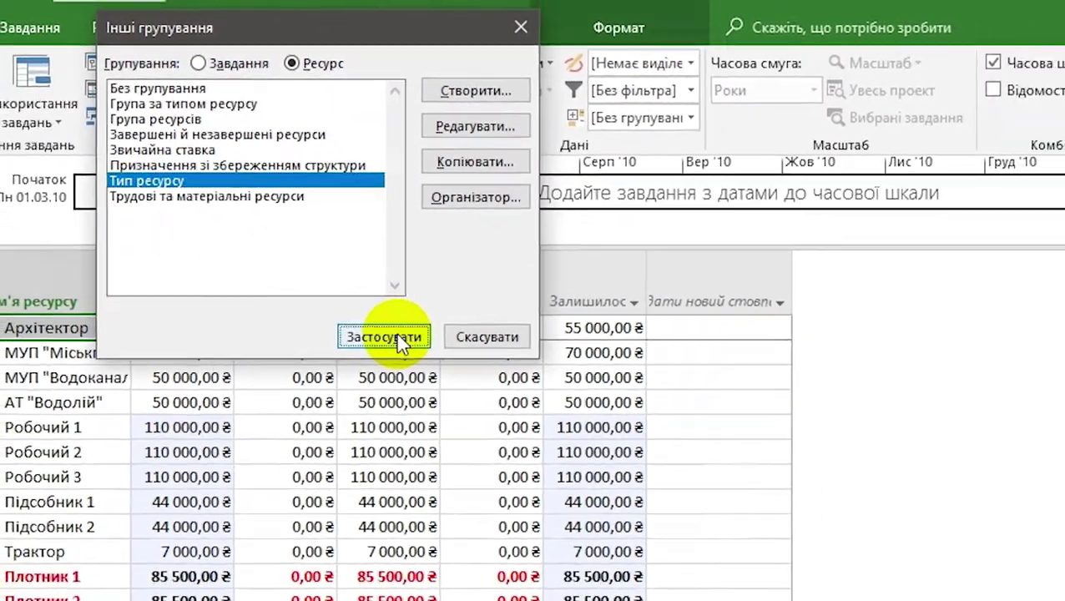
click(384, 337)
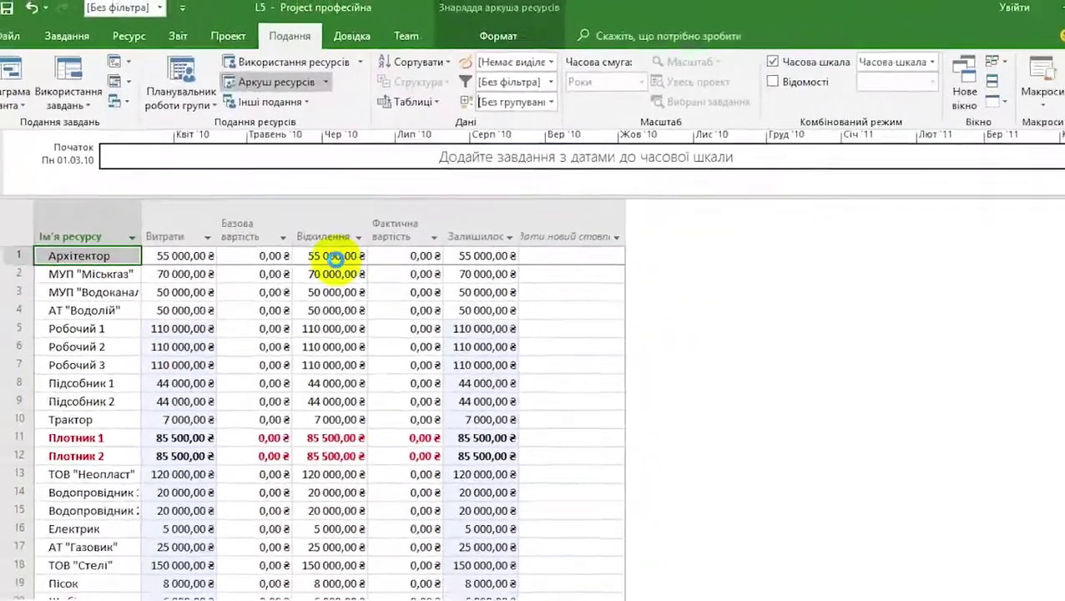
scroll(292, 308, down, 5)
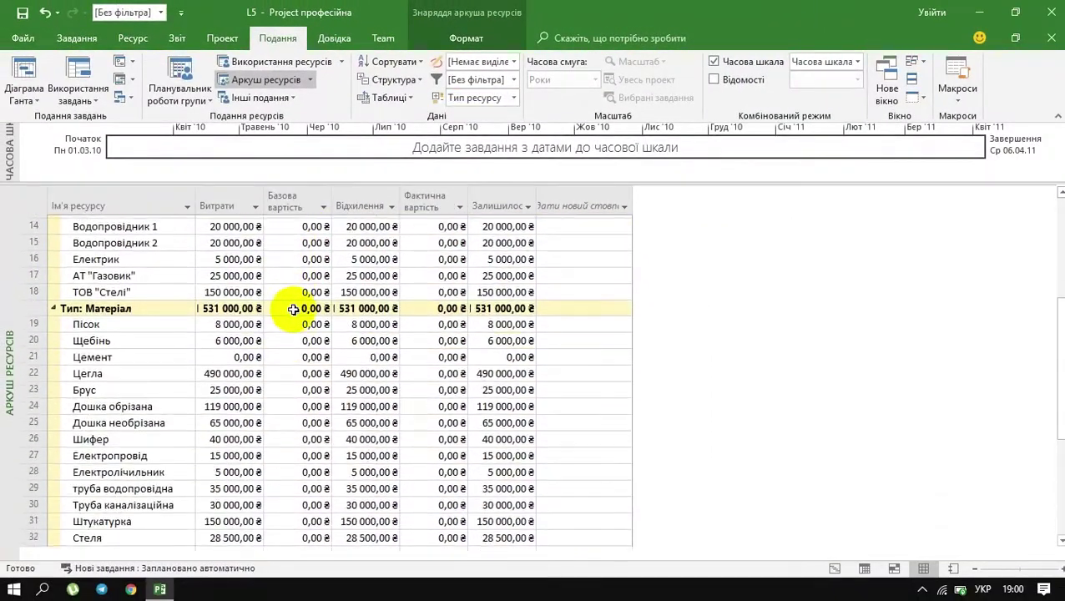
scroll(294, 310, down, 3)
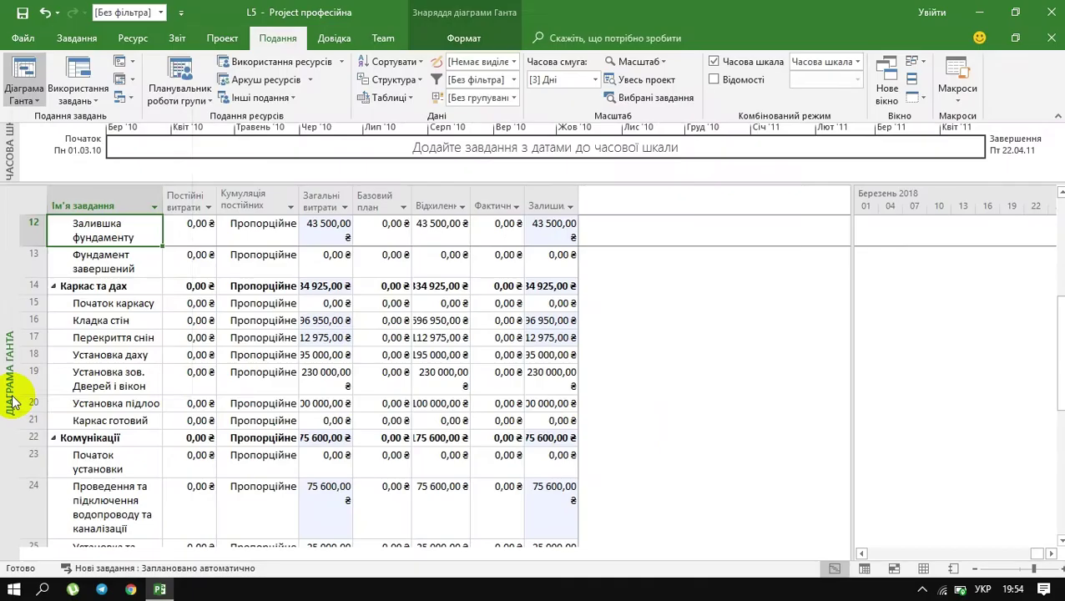
Switch to the Використання ресурсів view and add a Понаднормова робота column after Робота
right_click(11, 404)
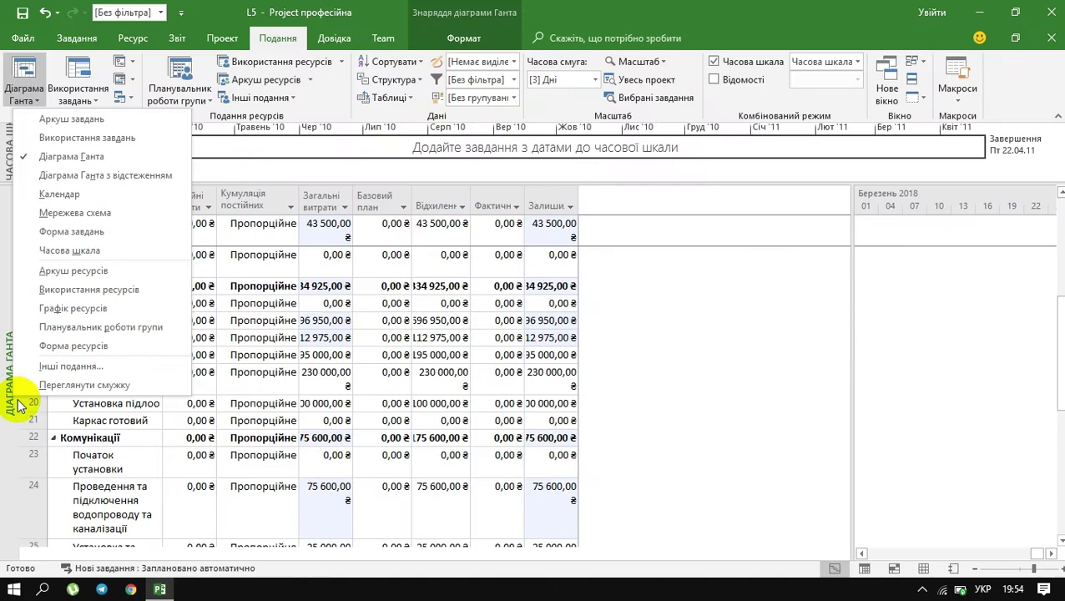
click(98, 286)
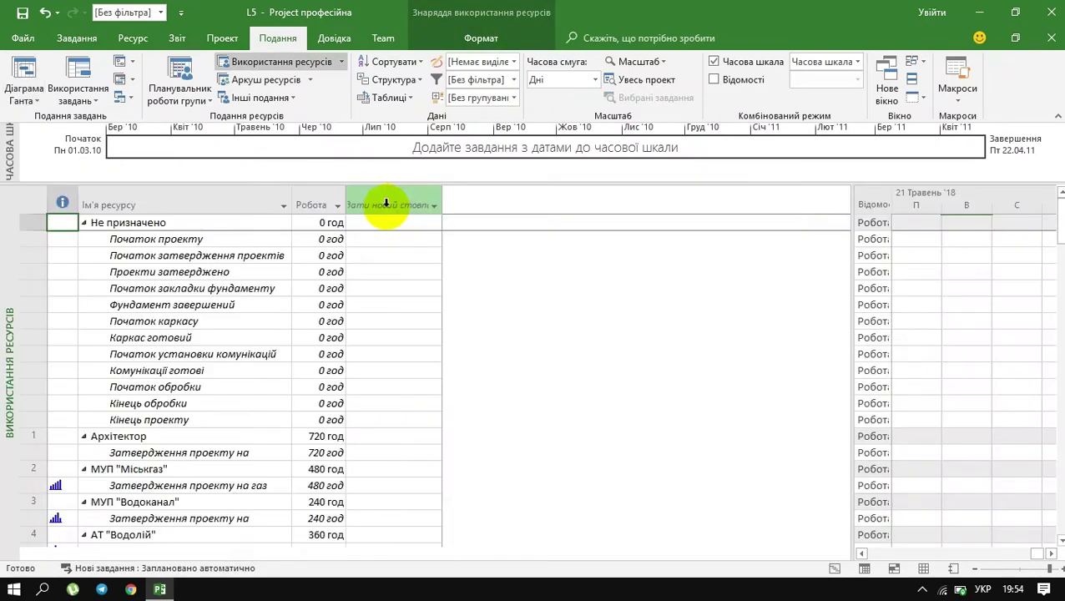
click(386, 203)
click(381, 249)
Add a Понаднормові витрати column after the Понаднормова робота column
click(486, 203)
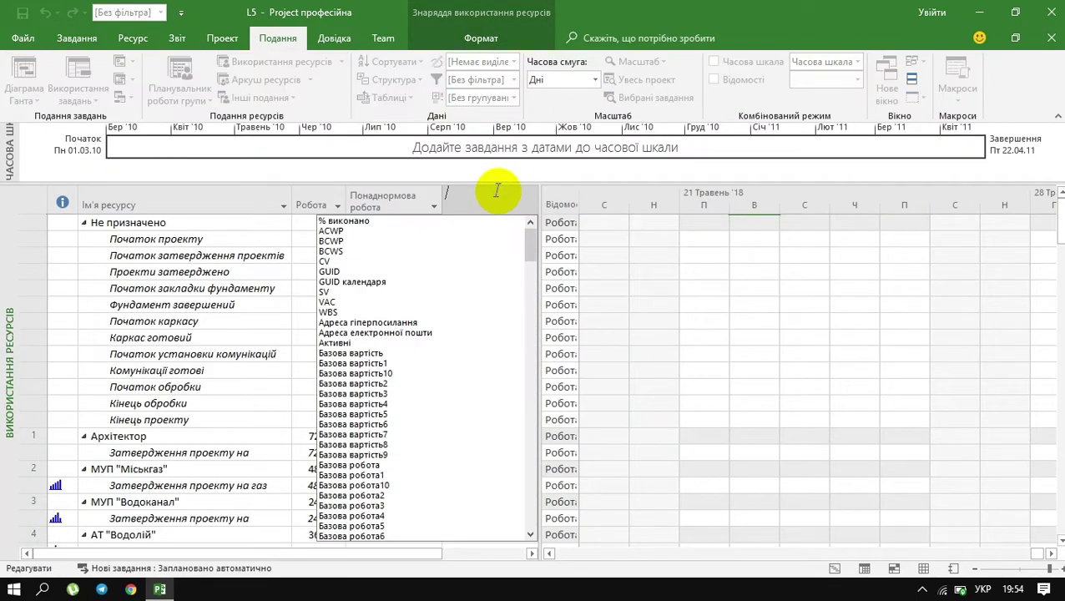
text(про помилку)
click(434, 454)
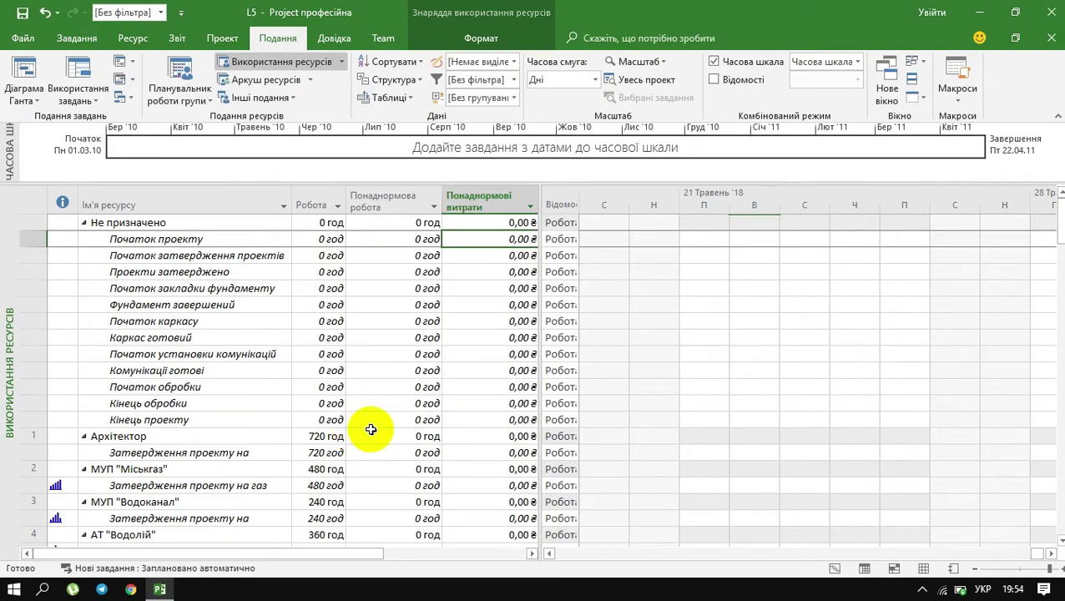
Set the overtime work of Плотник 1 to 5 hours for Установка підлоог and 25 hours for Внутрішні двері
scroll(370, 429, down, 5)
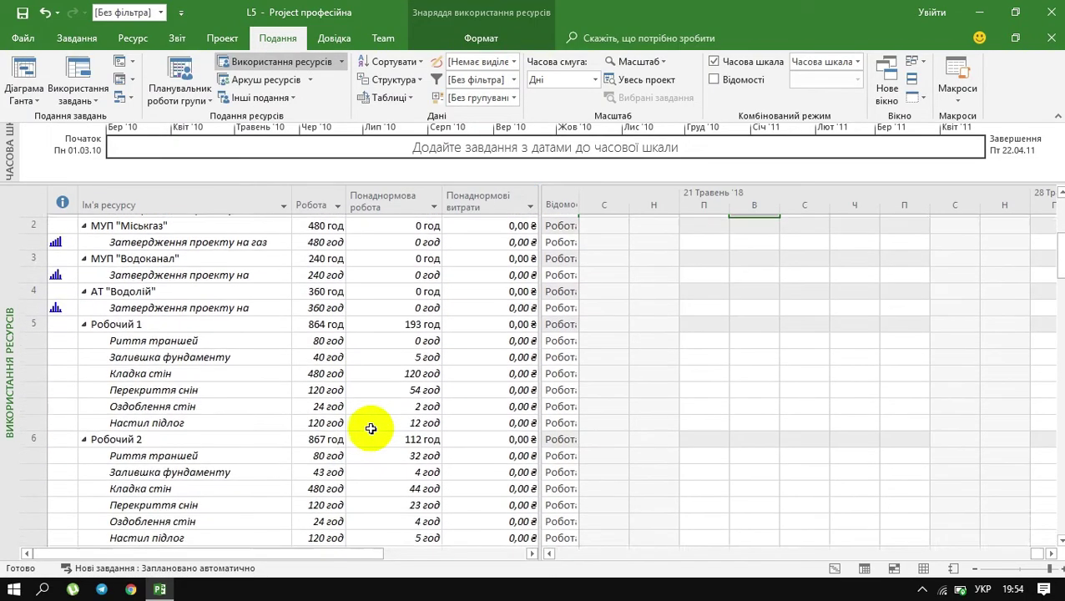
scroll(373, 414, down, 7)
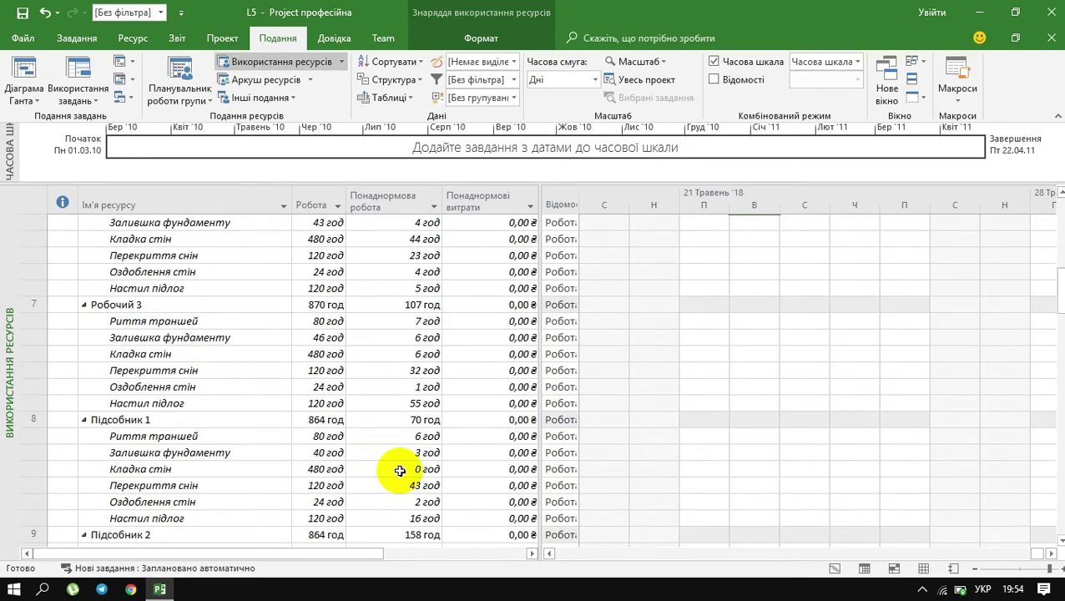
scroll(416, 485, down, 3)
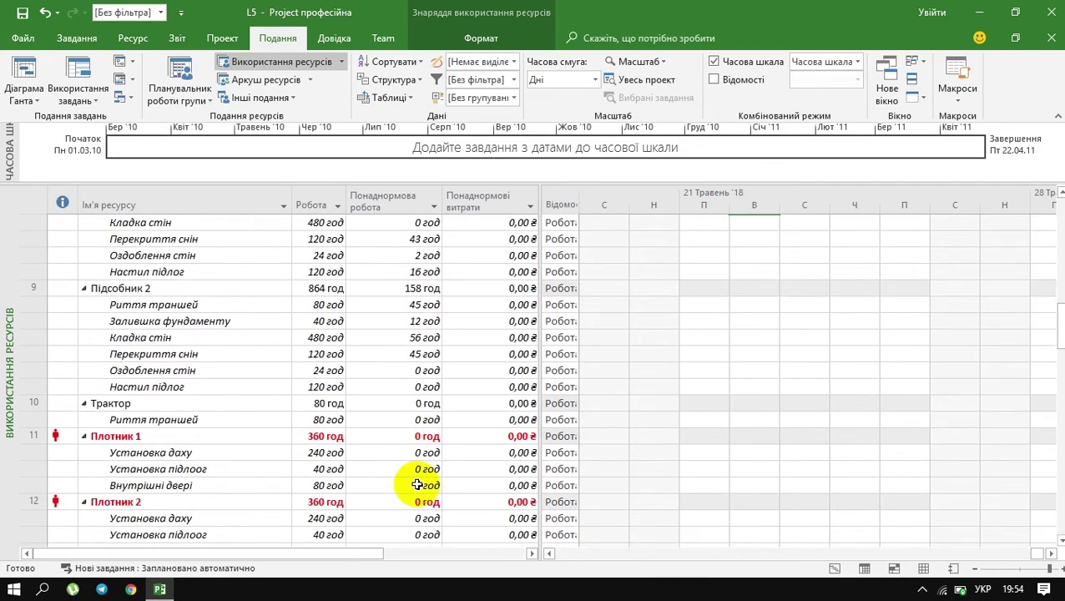
click(415, 469)
text(5)
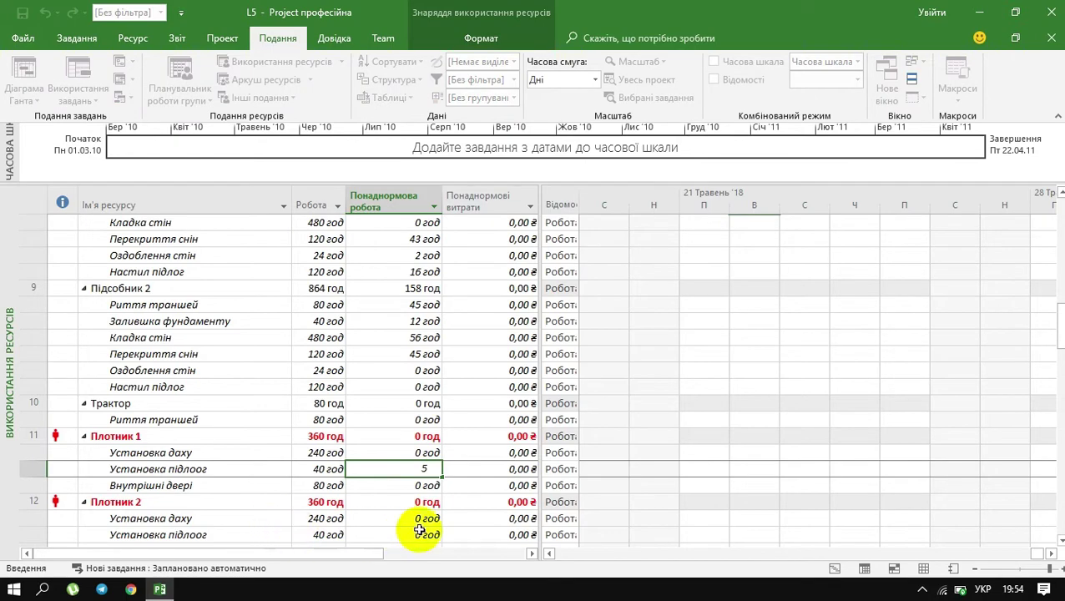
click(401, 485)
text(25)
Set the overtime work of Плотник 2 on Внутрішні двері to 51 hours and of ТОВ "Неопласт" on Установка зов. Дверей і вікон to 21
scroll(415, 493, down, 2)
click(409, 452)
text(51)
key(Return)
key(Return)
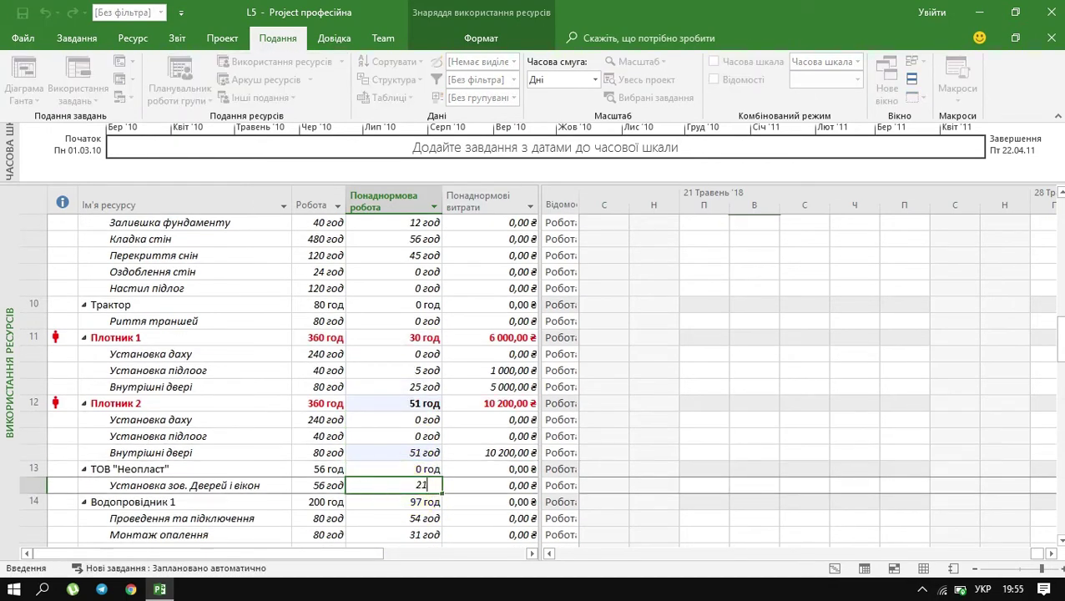
Switch from the Використання ресурсів view to the Аркуш ресурсів view
scroll(494, 398, up, 15)
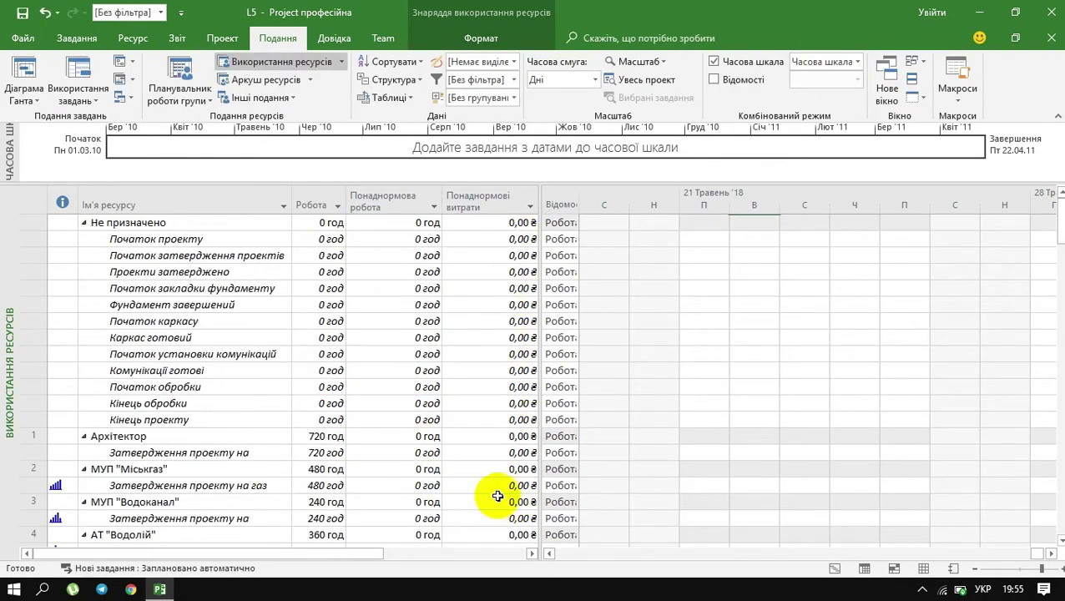
scroll(476, 494, down, 1)
right_click(15, 417)
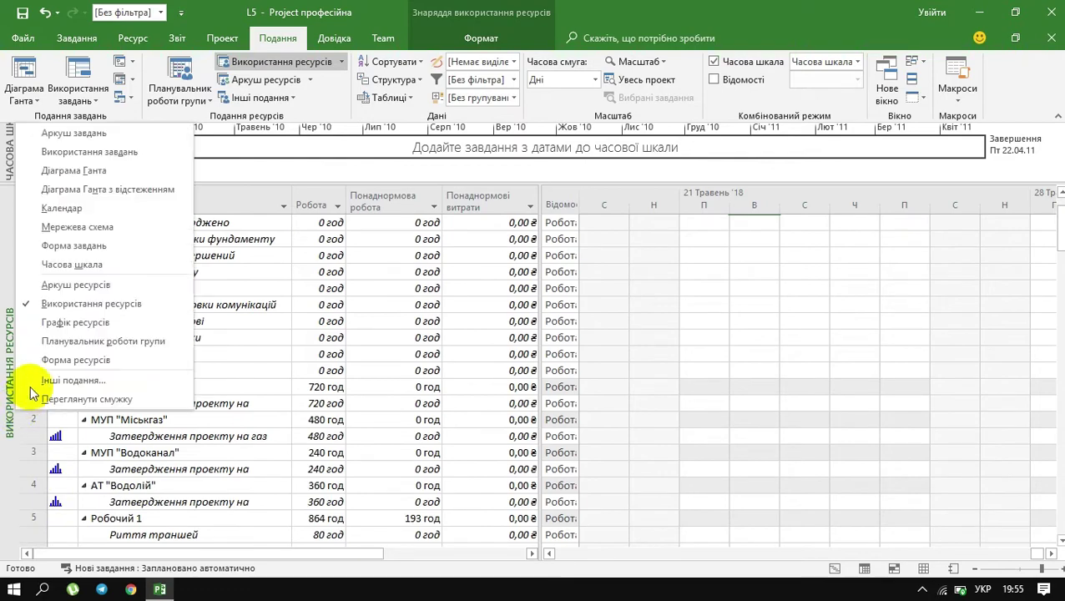
click(66, 285)
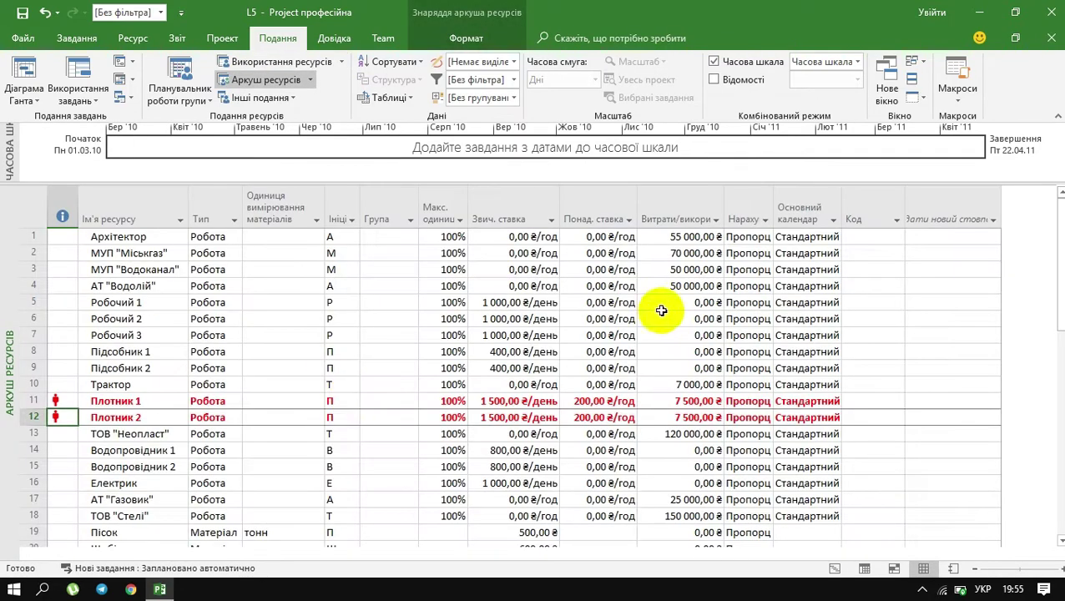
Set the overtime rates of МУП "Водоканал" to 444, АТ "Водолій" to 699 and Робочий 1 to 100 ₴/год
scroll(609, 323, down, 5)
scroll(610, 323, up, 5)
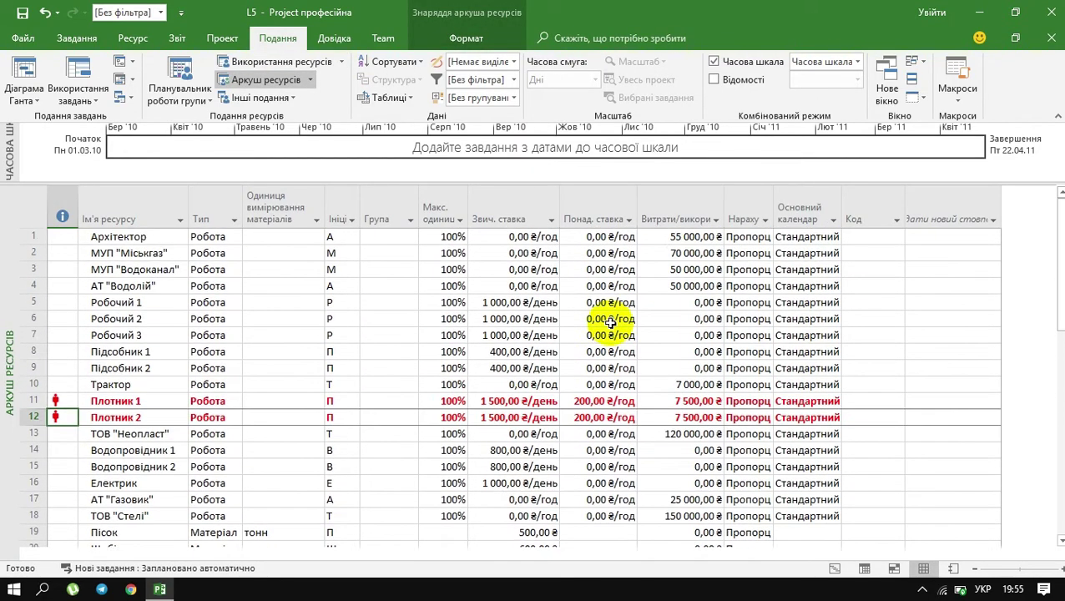
click(596, 265)
text(44)
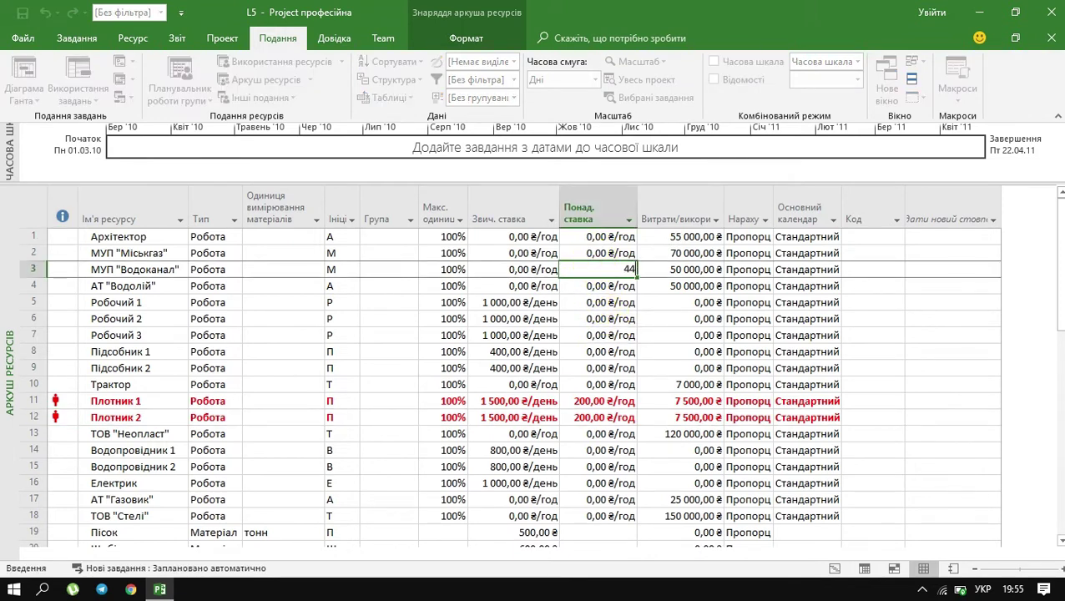
text(4)
key(Return)
text(699)
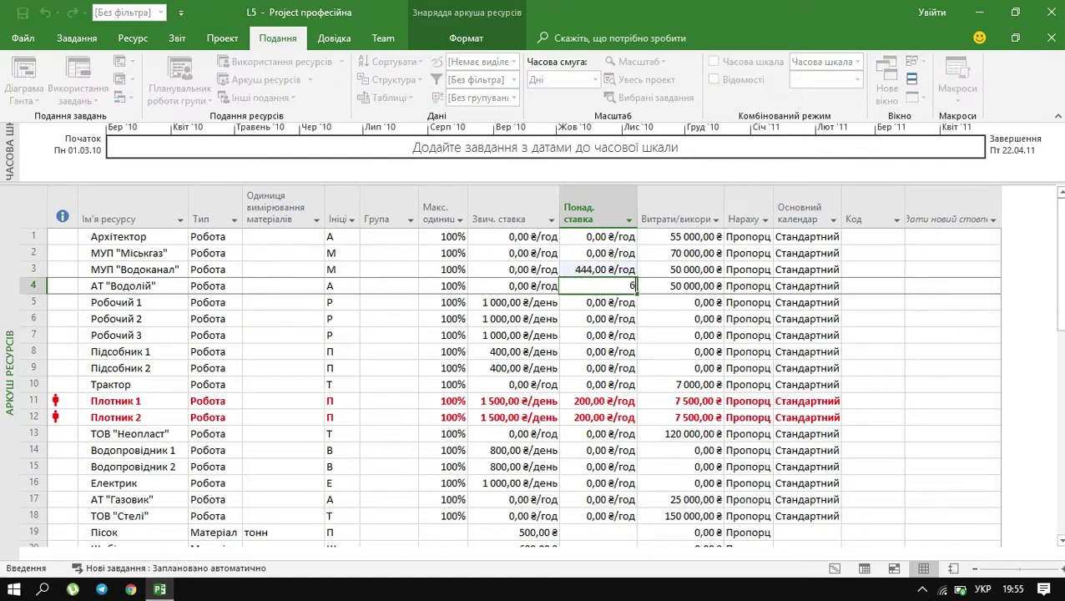
key(Return)
text(100)
key(Return)
Set the overtime rates of Робочий 2 to 400, Робочий 3 to 899, Підсобник 1 to 1000 and Підсобник 2 to 50 ₴/год
text(400)
key(Return)
text(899)
key(Return)
text(1000)
key(Return)
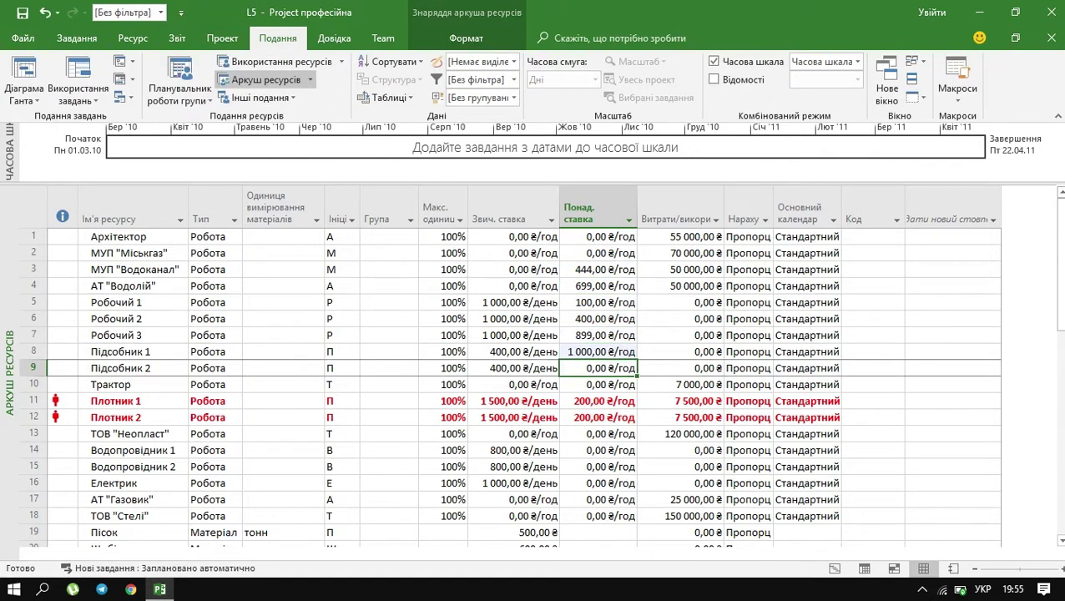
text(50)
key(Return)
Set the overtime rate of МУП "Міськгаз" to 542 ₴/год
click(609, 253)
text(542)
click(680, 302)
Switch to the Використання ресурсів view and examine the overtime costs of each resource's assignments
right_click(10, 305)
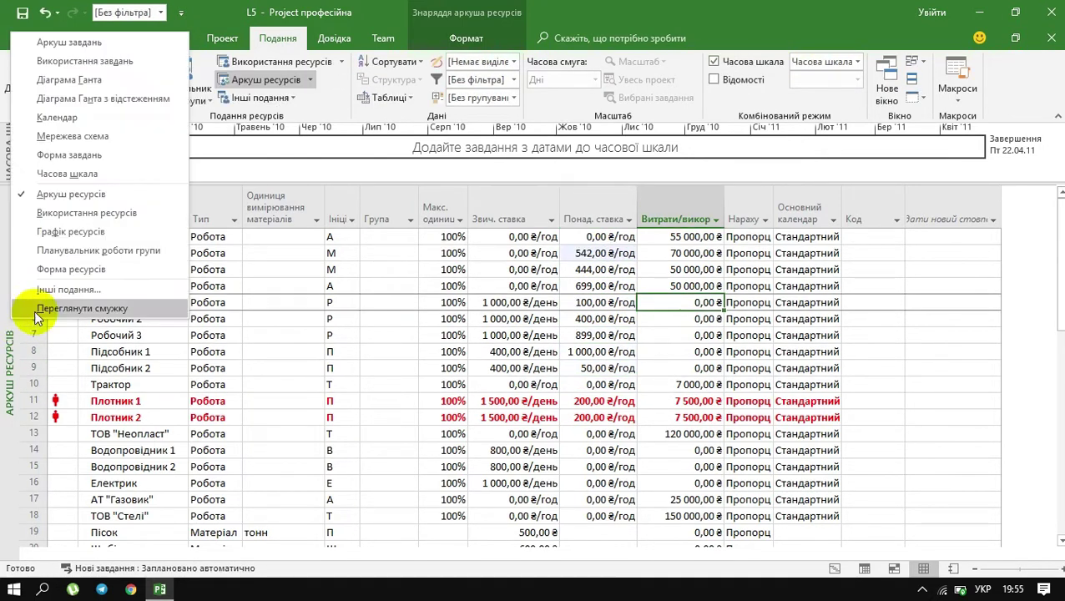
click(71, 212)
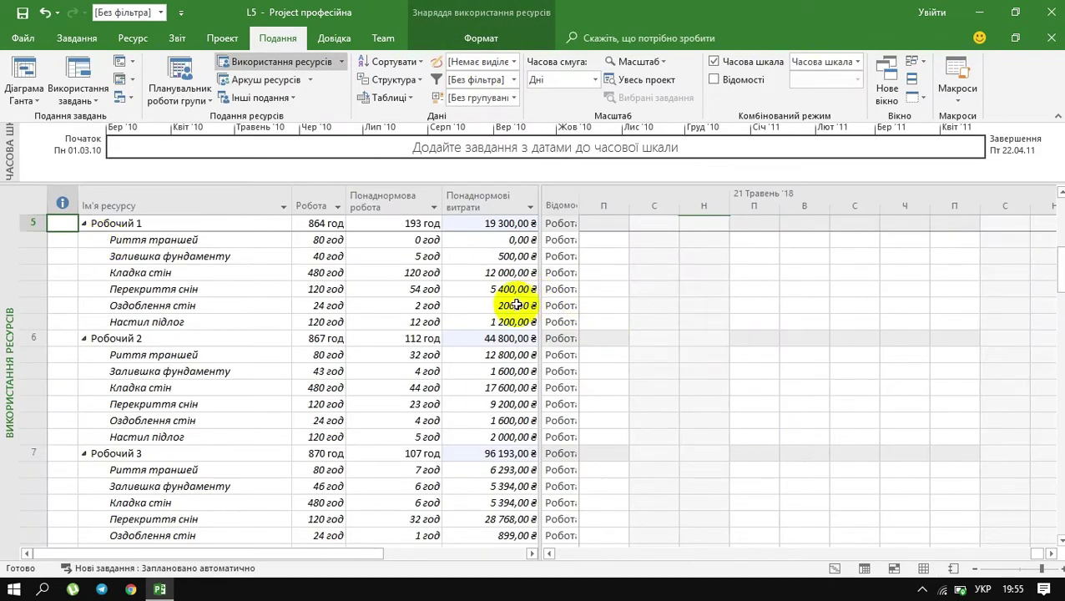
click(493, 216)
scroll(499, 368, down, 6)
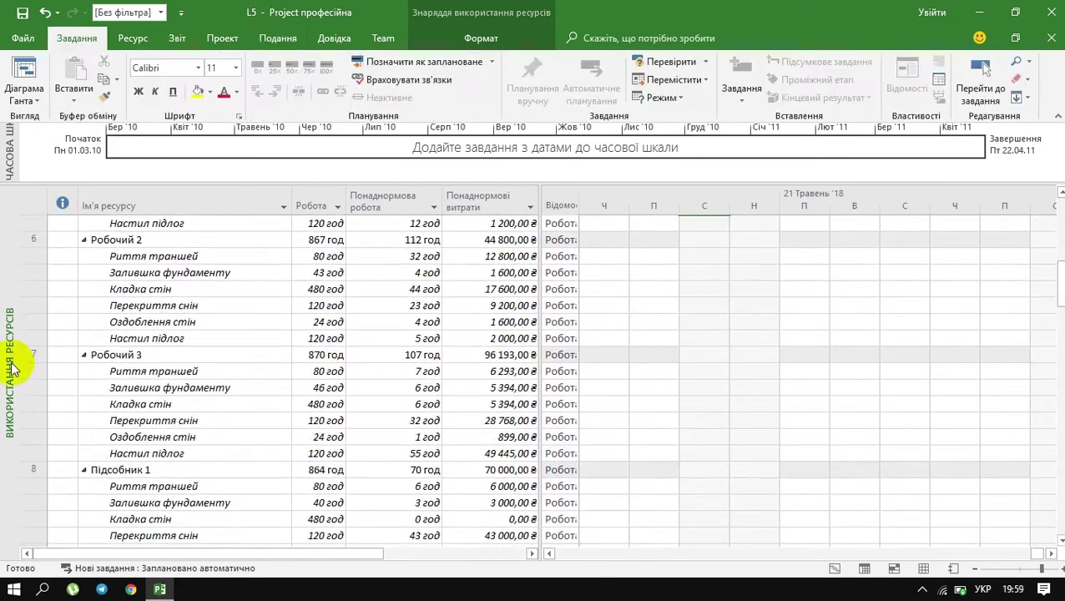
Switch to the Діаграма Ганта view and show the Витрати table
right_click(12, 368)
click(65, 121)
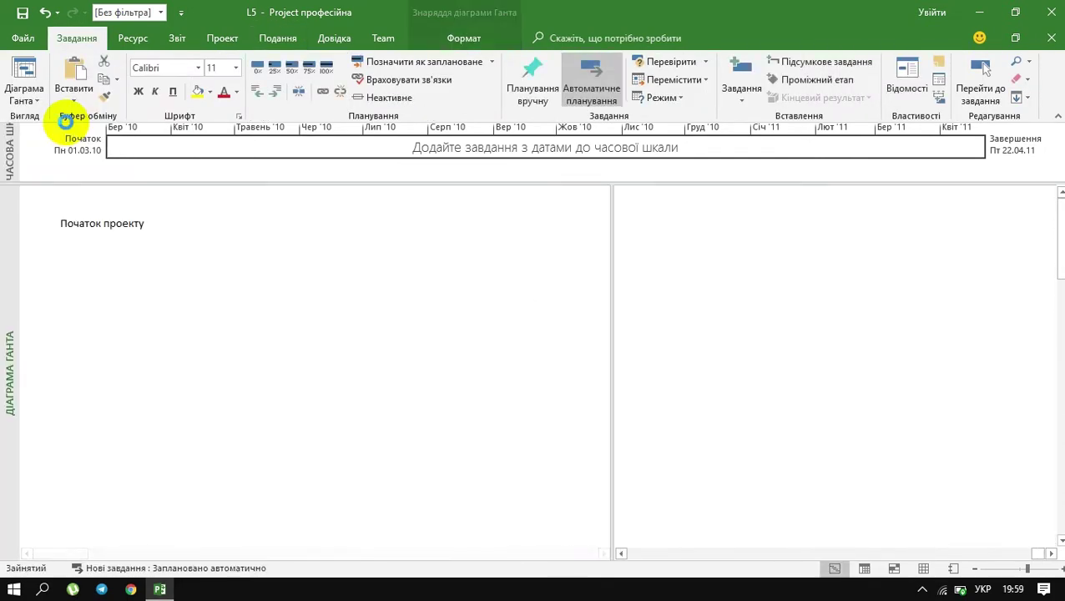
click(277, 38)
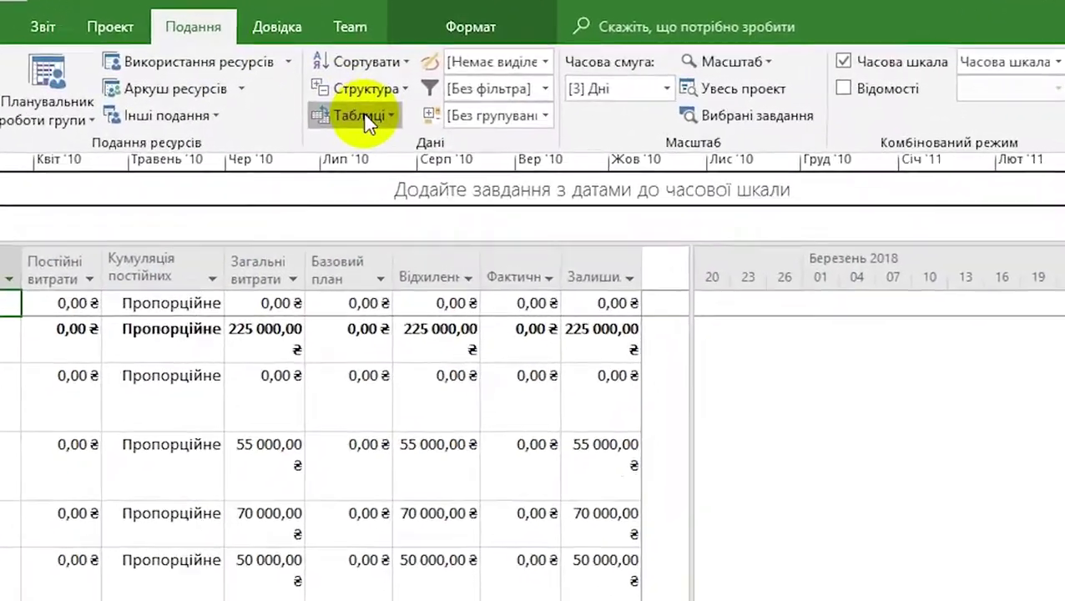
click(362, 116)
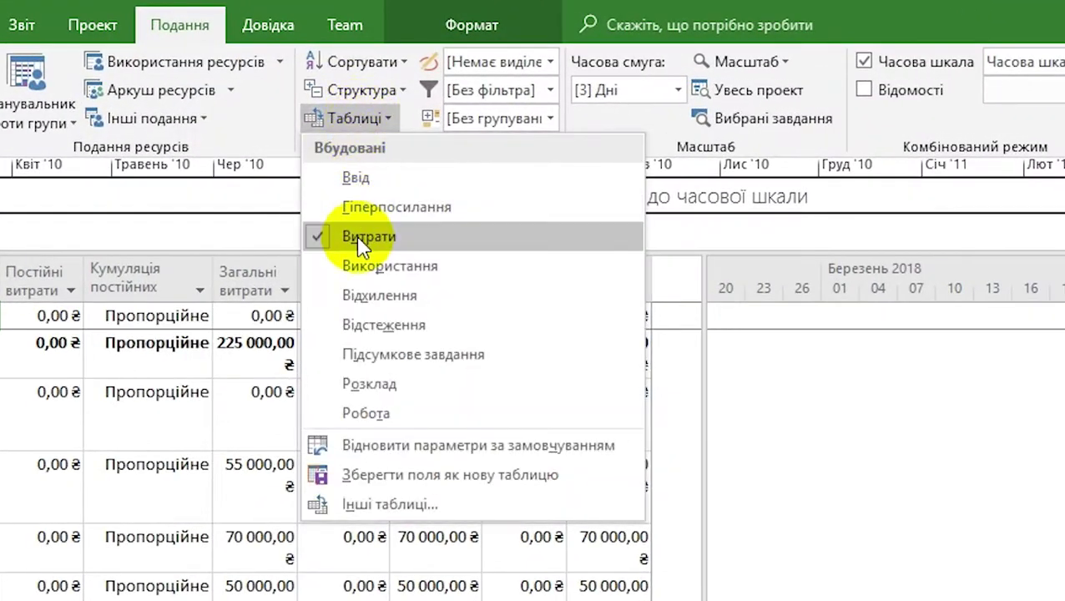
click(362, 237)
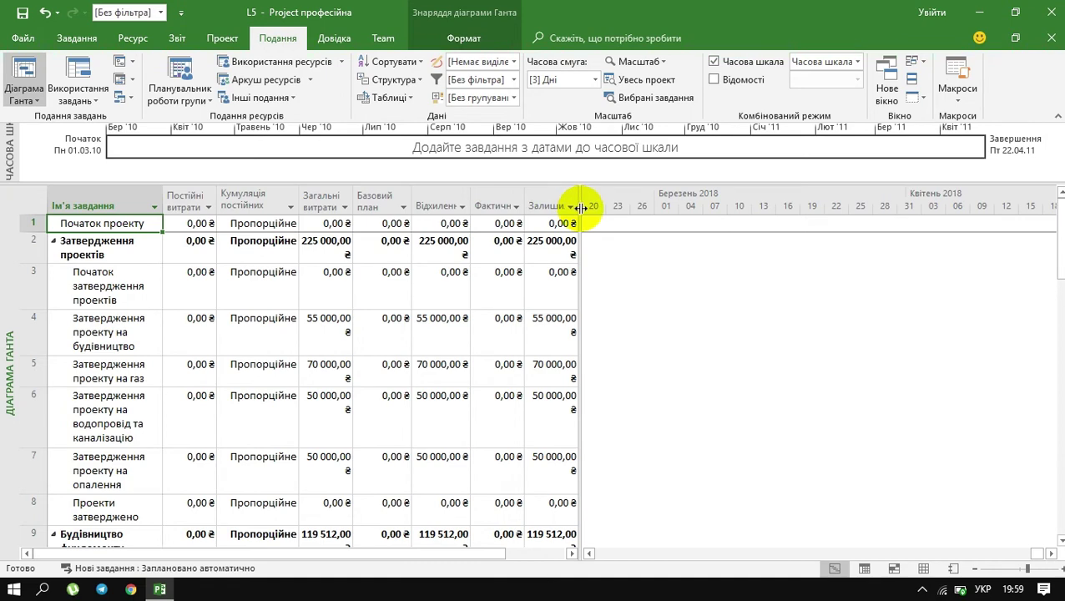
Change the Базовий план column of the cost table to Понаднормові витрати, widen it and review the tasks' overtime costs
click(382, 203)
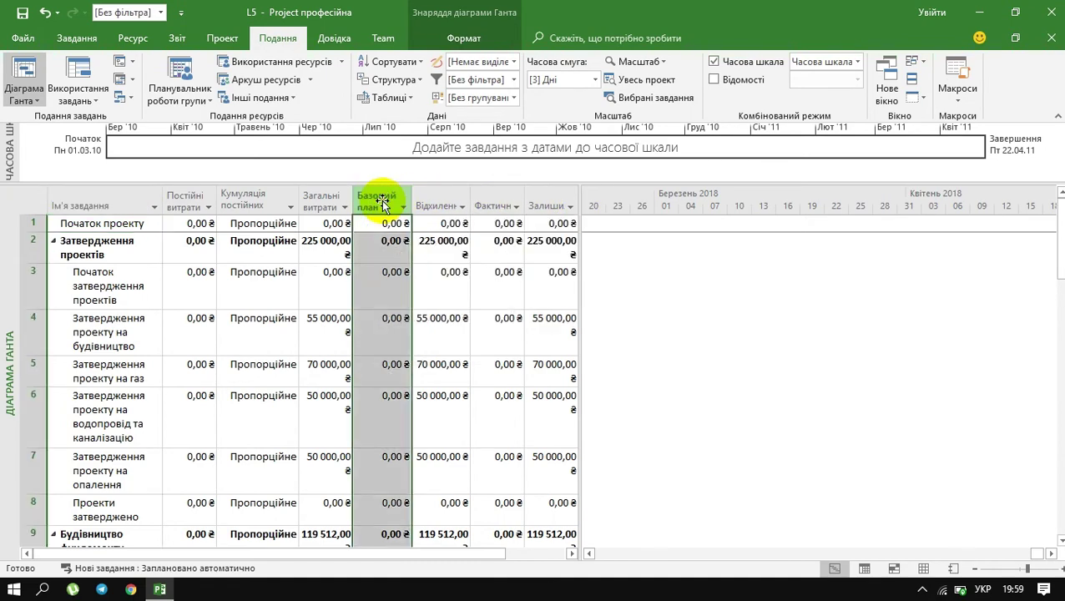
click(381, 203)
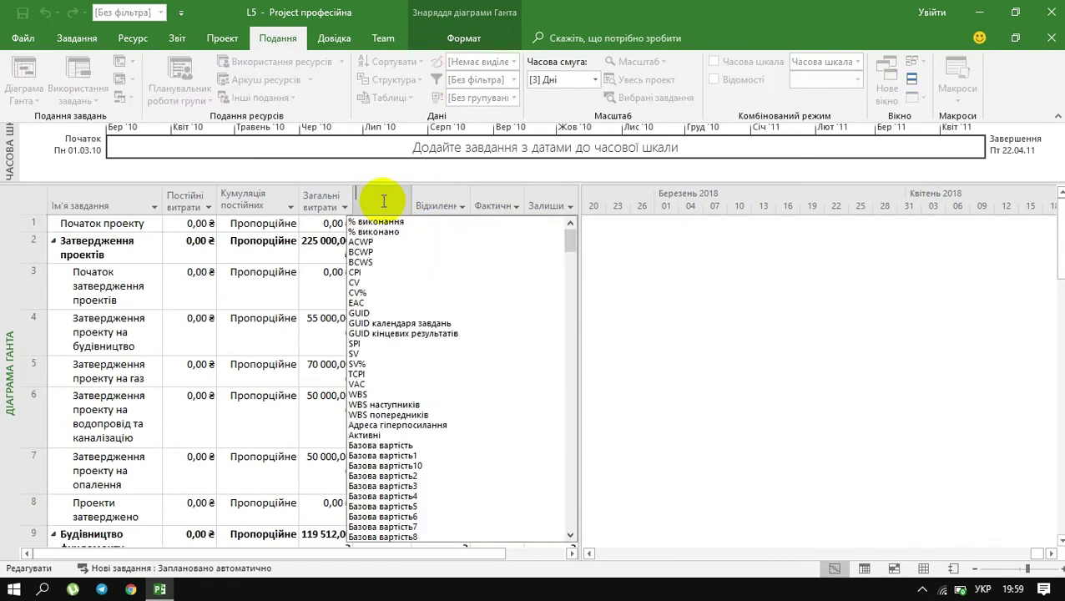
text(П)
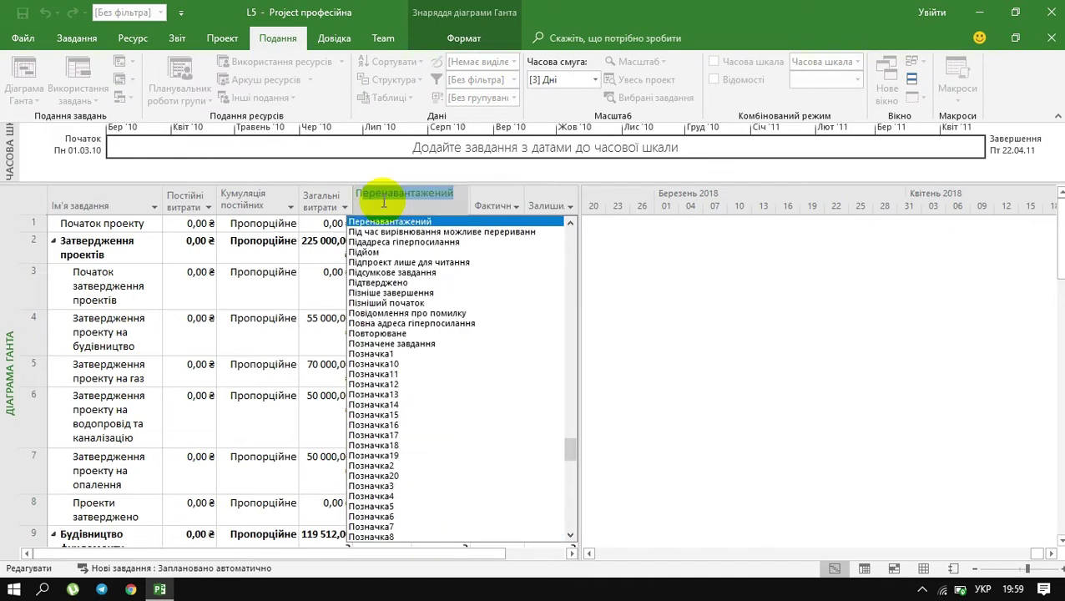
text(онаднормові витрати)
key(Down)
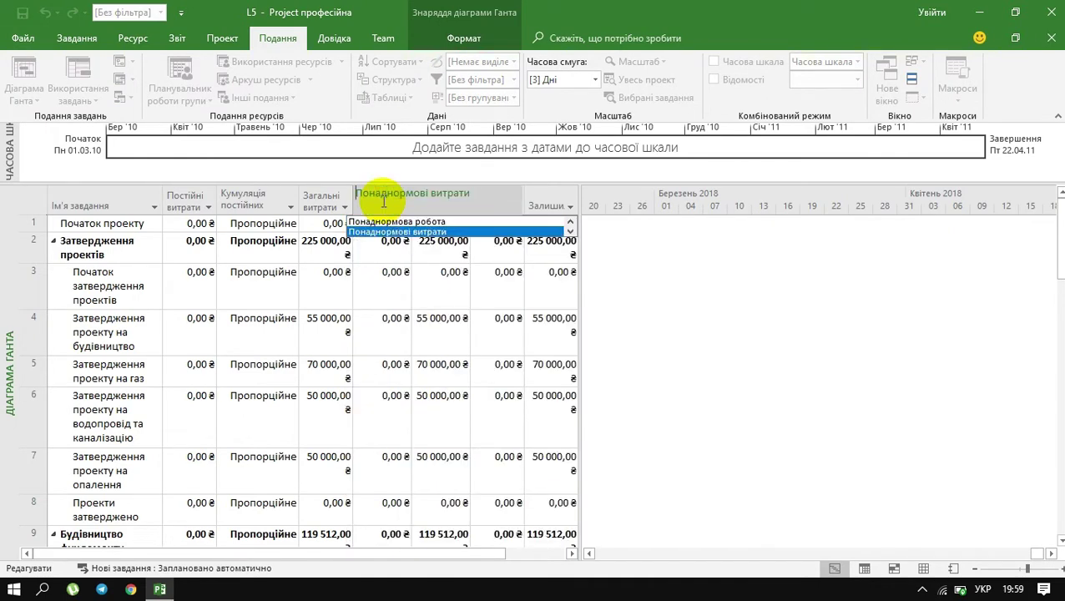
key(Return)
drag(415, 202, 506, 221)
scroll(438, 255, down, 1)
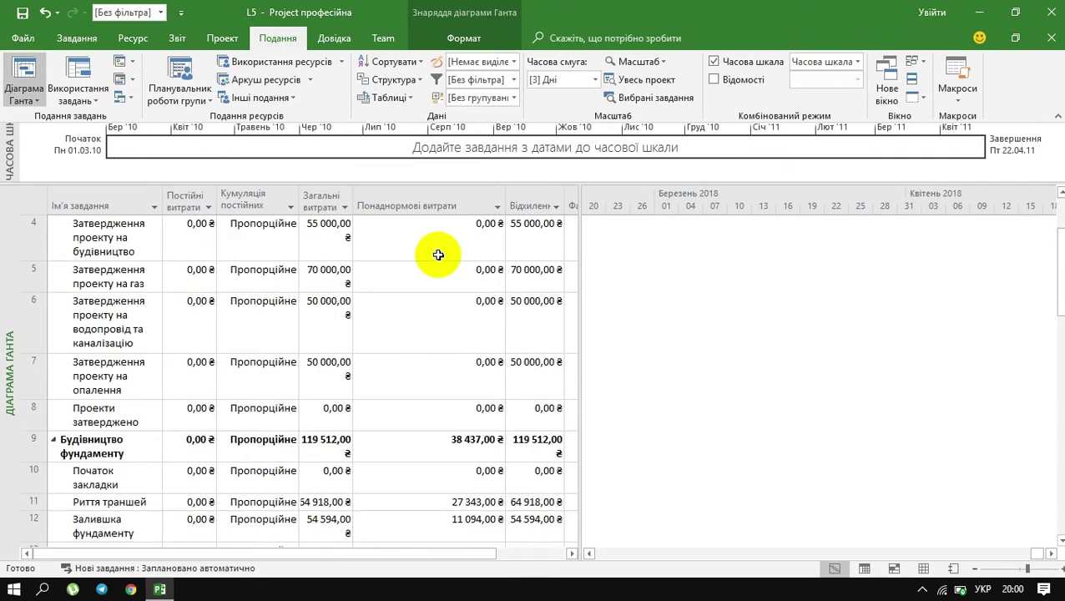
scroll(438, 254, down, 3)
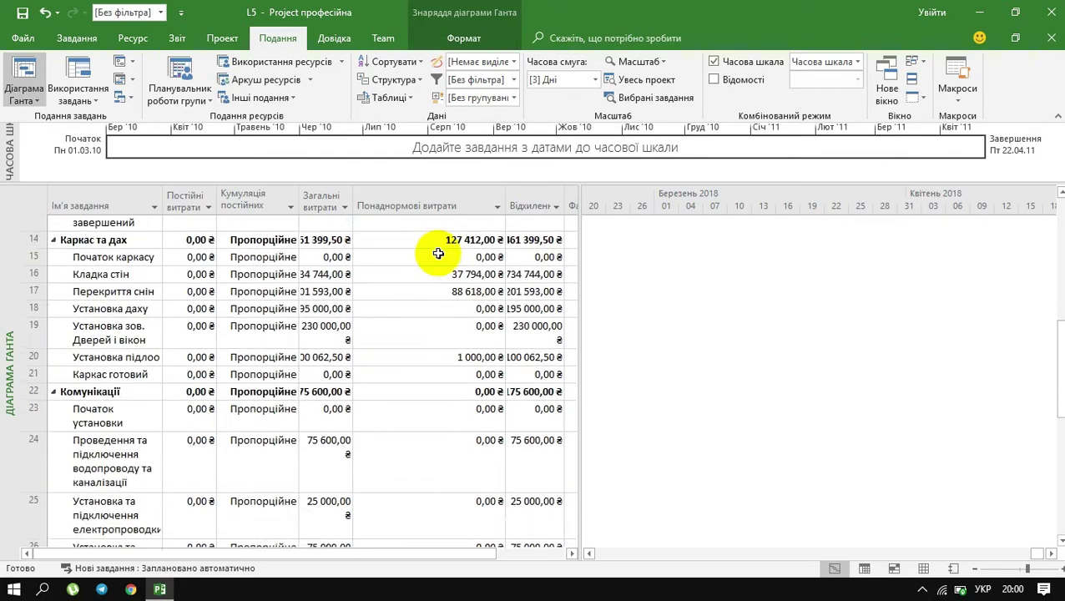
scroll(438, 255, up, 1)
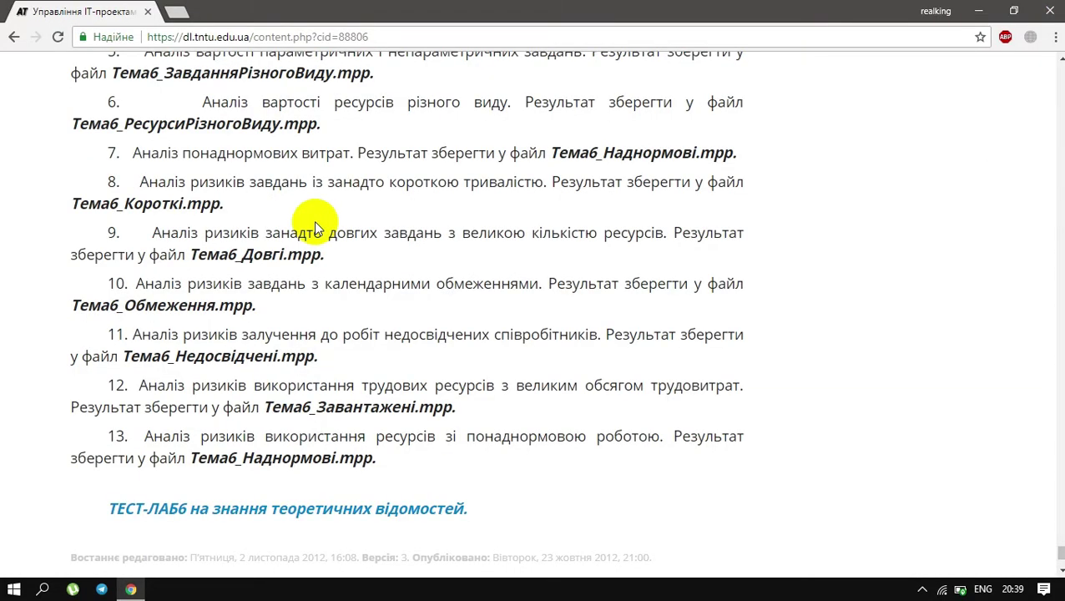
Return to Project and start a new task filter named Короткі завдання
key(alt+Tab)
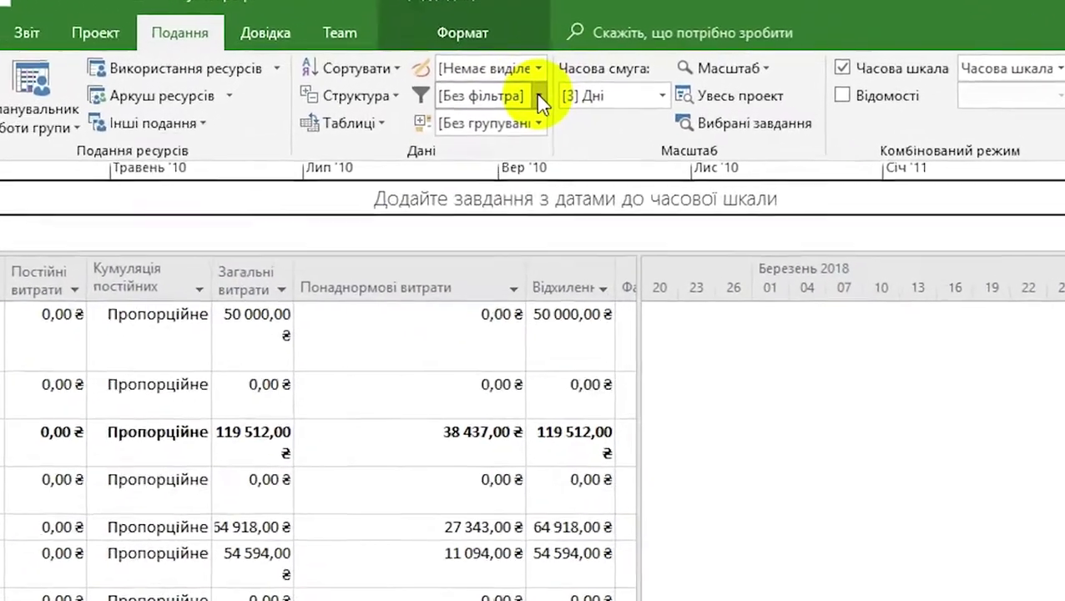
click(513, 80)
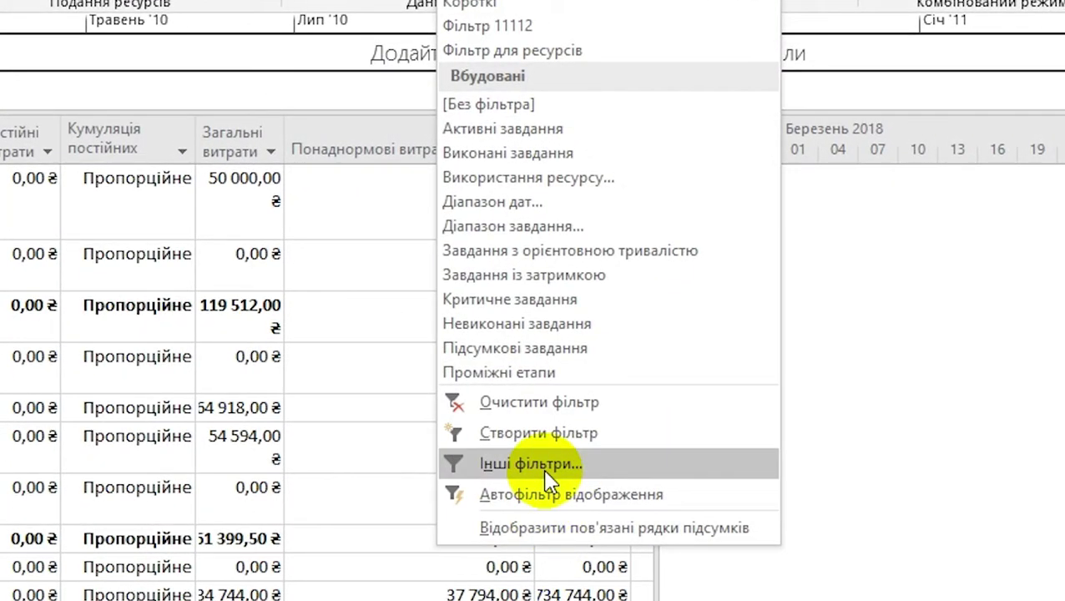
click(542, 435)
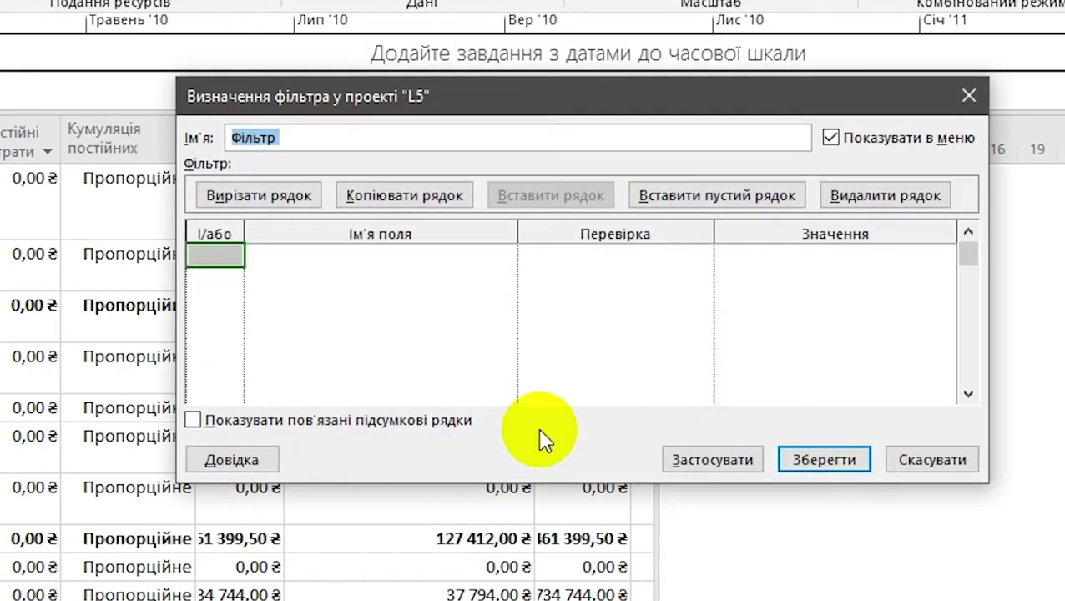
text(Короткі завдання)
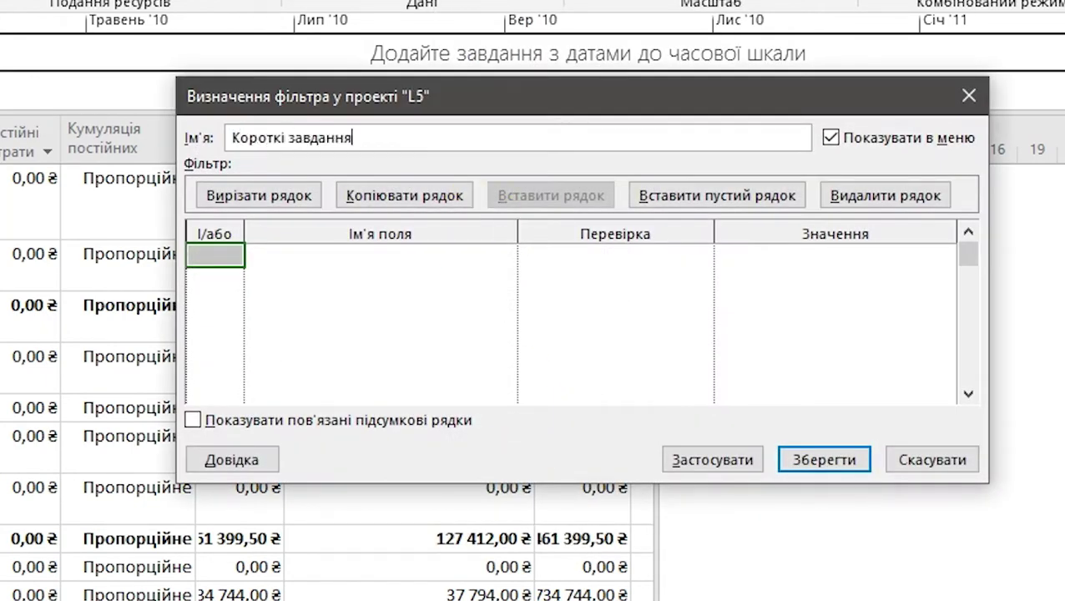
Add two conditions to the filter: Тривалість більше 0 and Тривалість менше 5
click(344, 256)
text(Тривалість)
key(Tab)
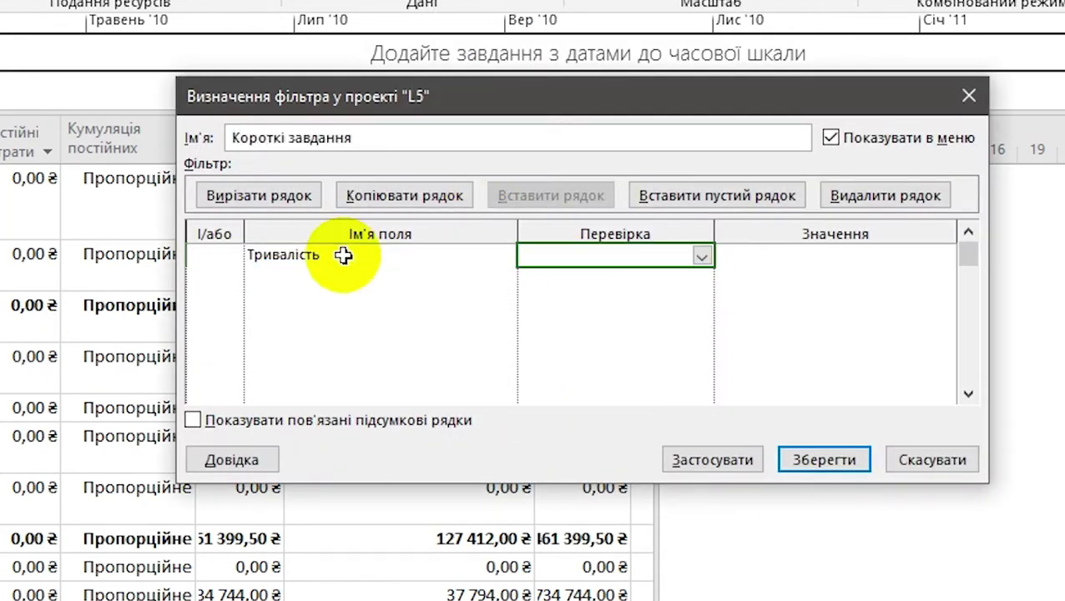
text(більше)
key(Tab)
text(0)
click(355, 278)
text(Тривалість)
key(Tab)
text(м)
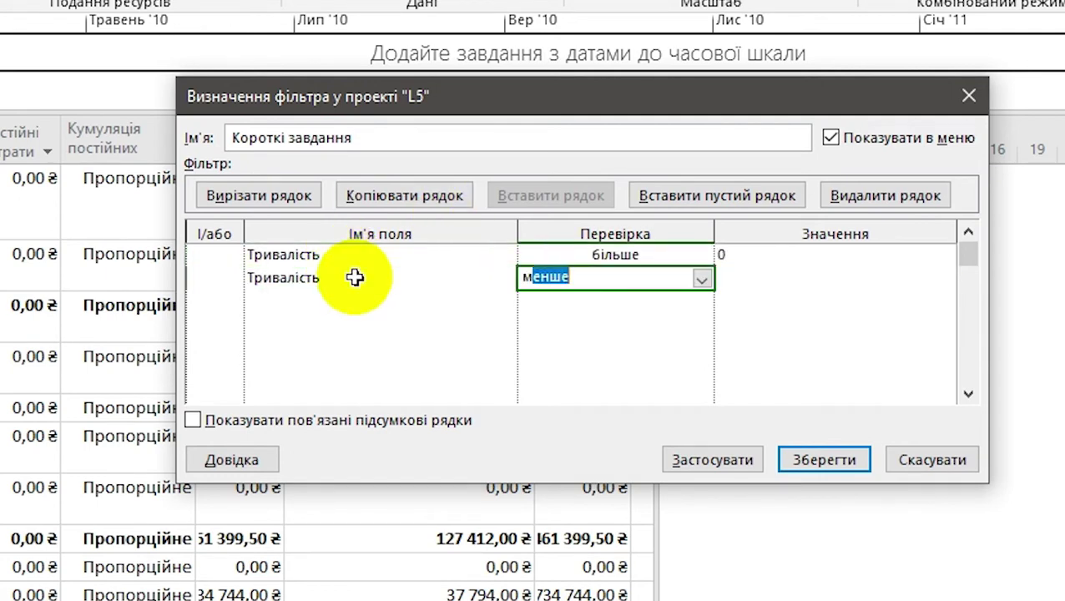
key(Tab)
text(5)
Add the condition Підсумкове завдання не дорівнює Так and save the filter
click(328, 302)
text(Підсумкове завдання)
key(Tab)
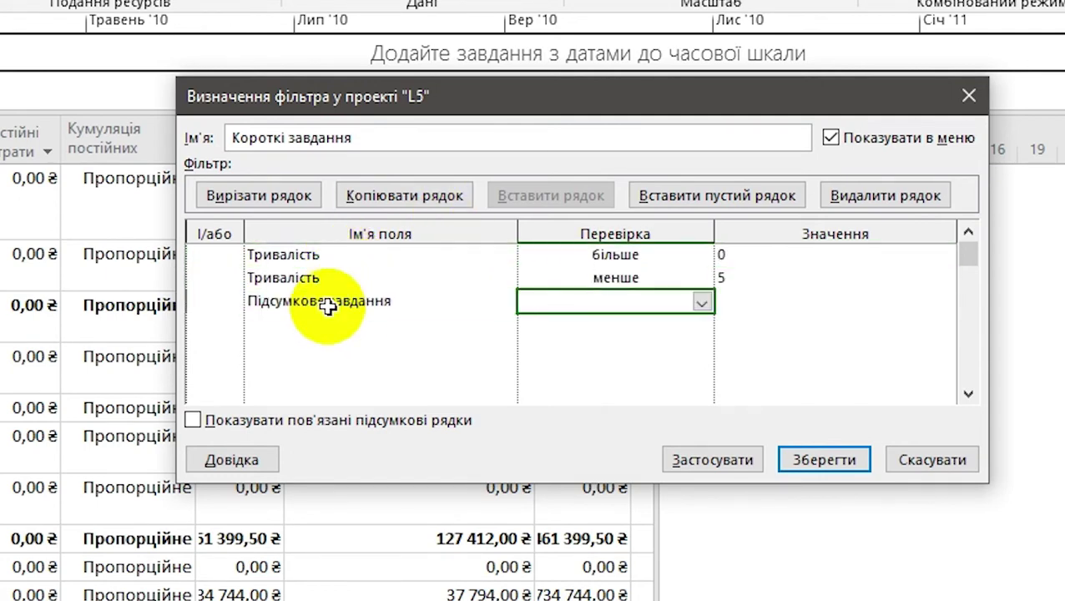
text(не дорівнює)
key(Tab)
text(Так)
key(Return)
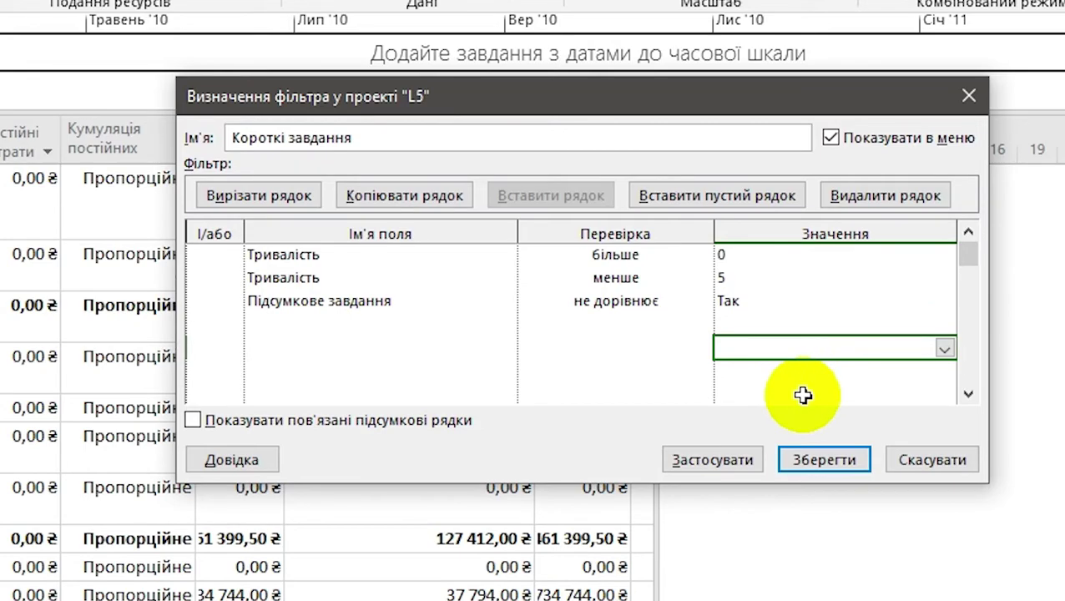
click(820, 462)
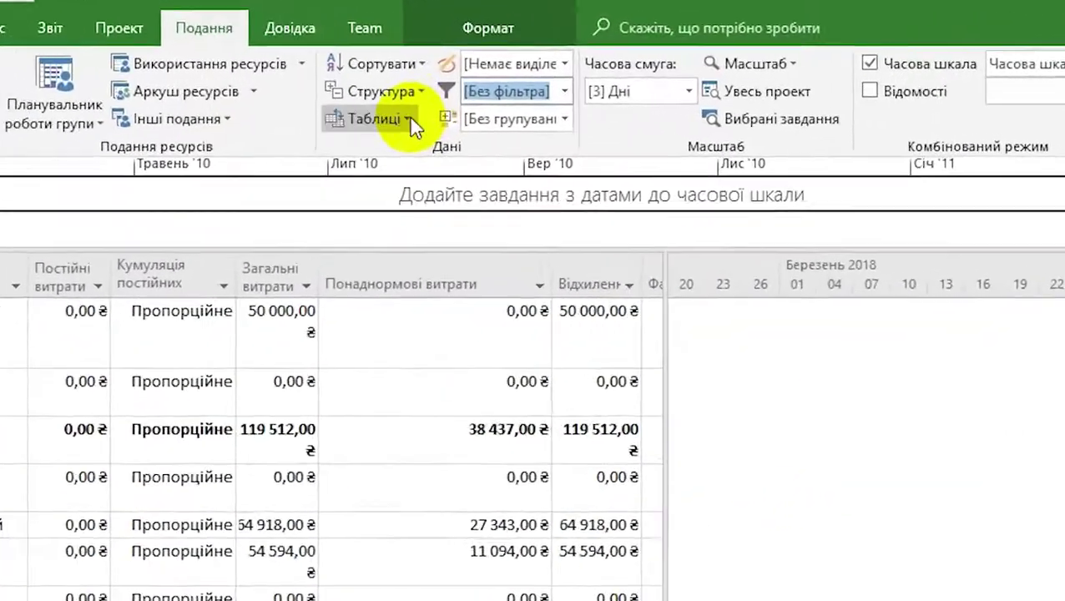
Show the Ввід table and apply the Короткі завдання filter to the tasks
click(408, 116)
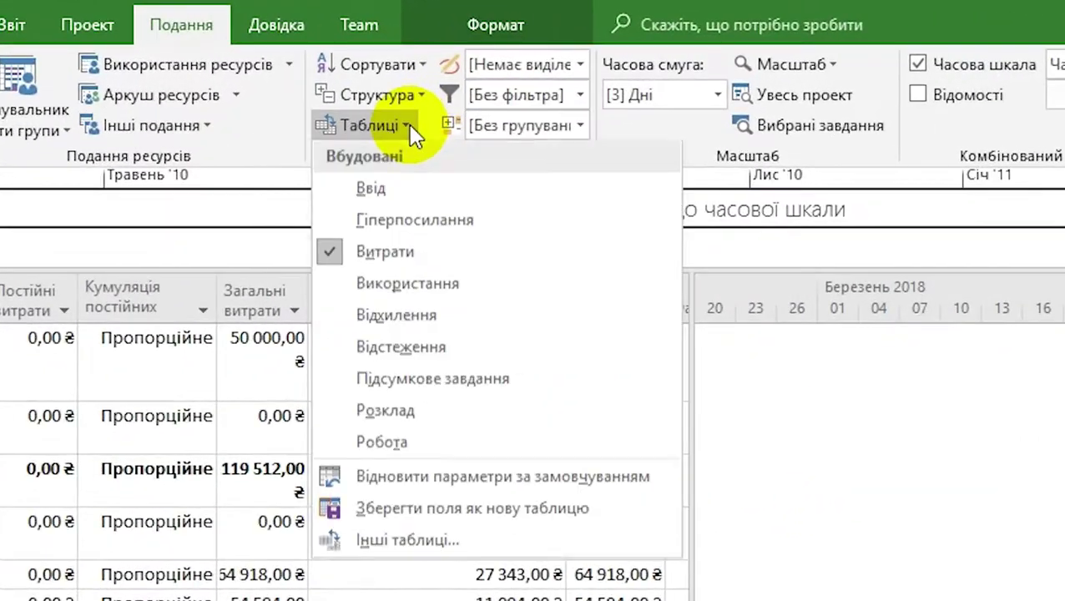
click(434, 187)
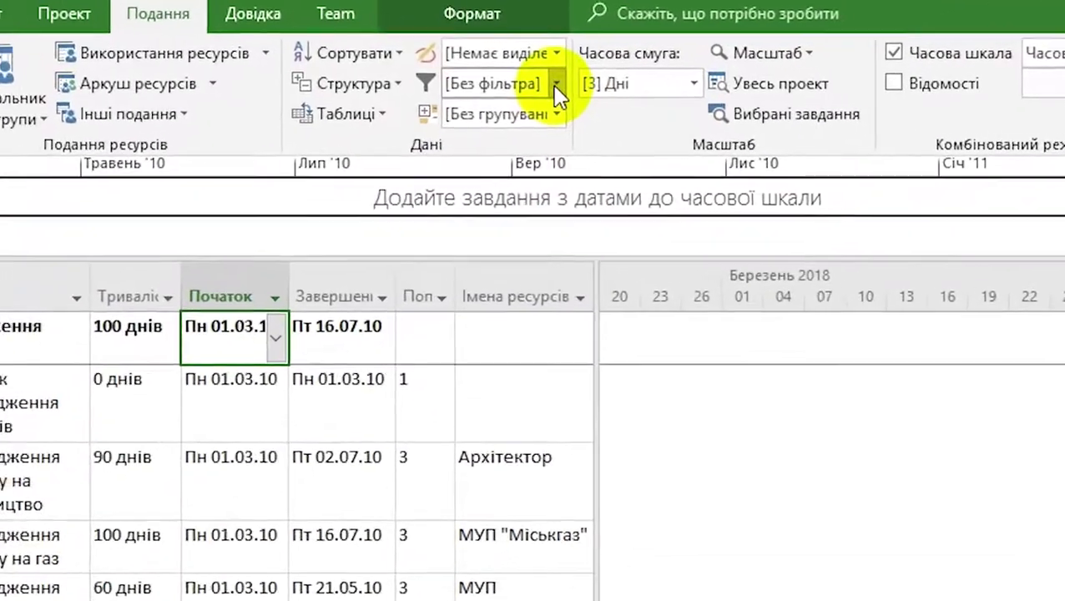
click(536, 82)
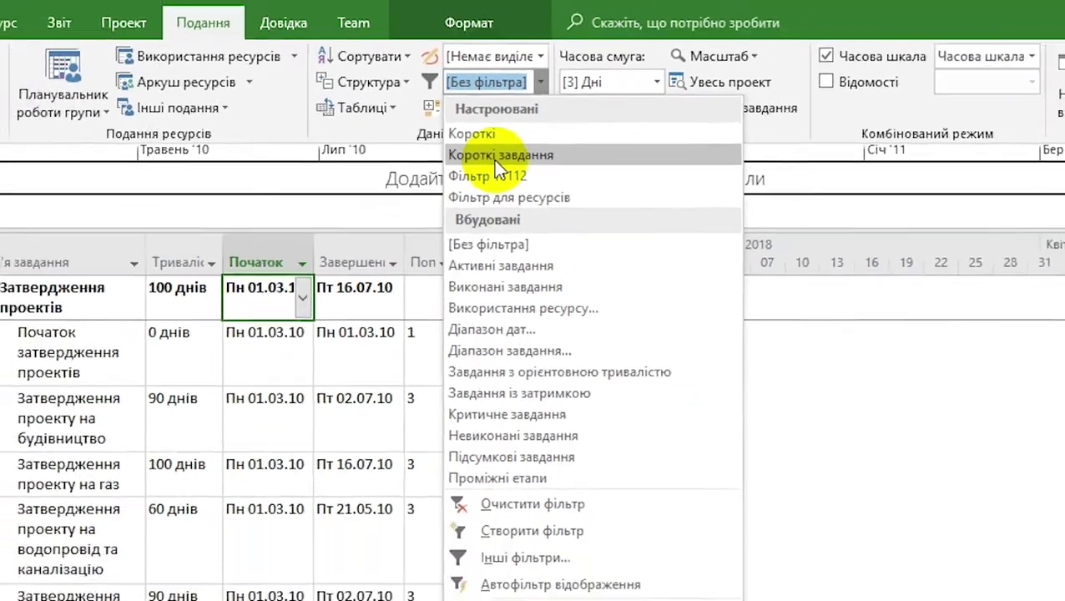
click(501, 172)
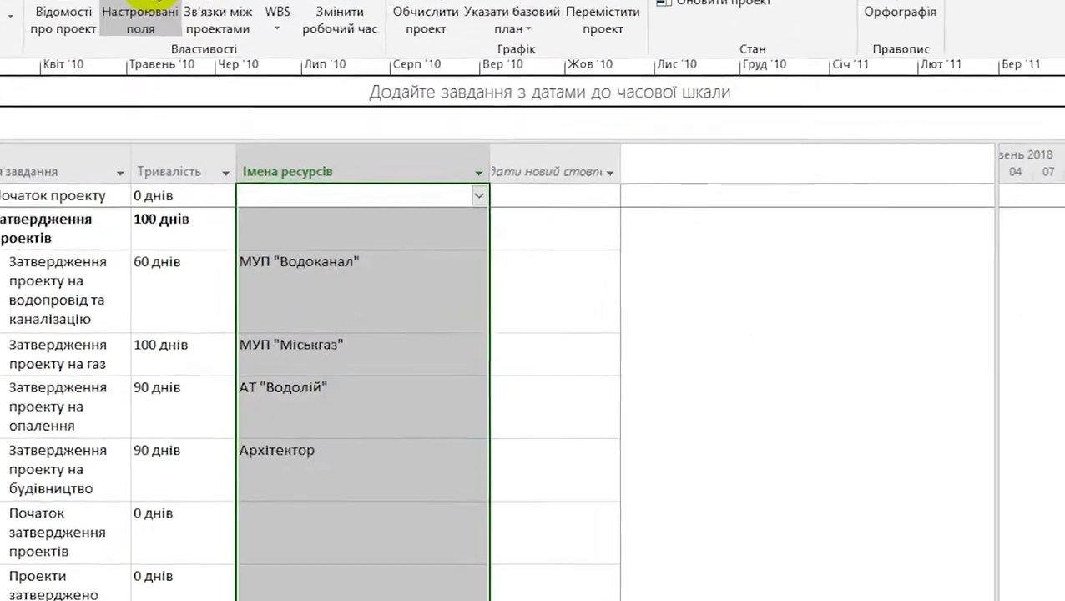
Open the custom task fields of type Число and rename Номер1 as Кількість рес
click(250, 73)
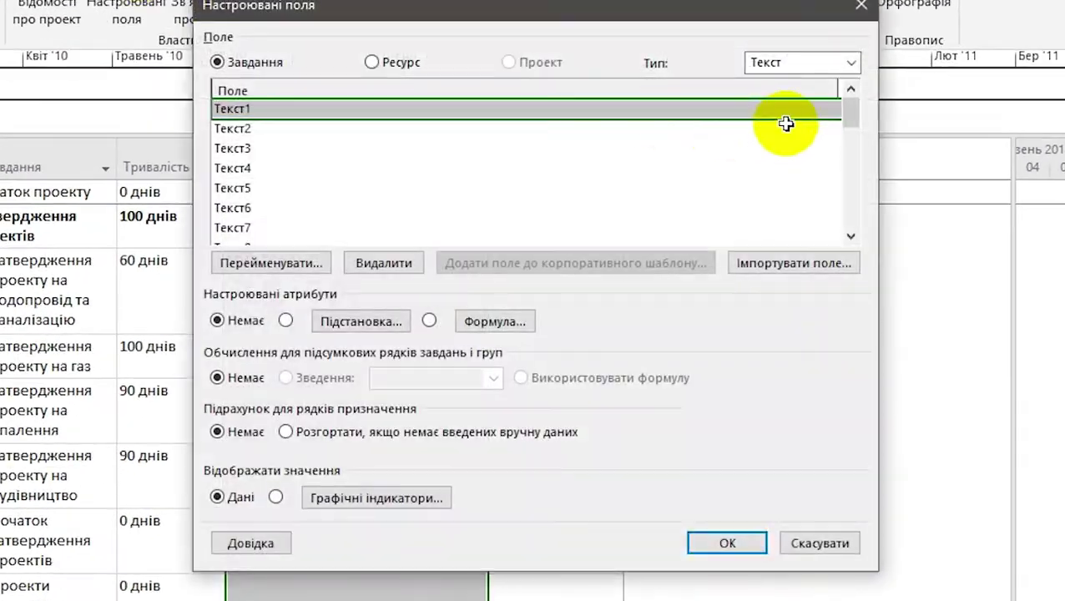
click(701, 133)
click(786, 165)
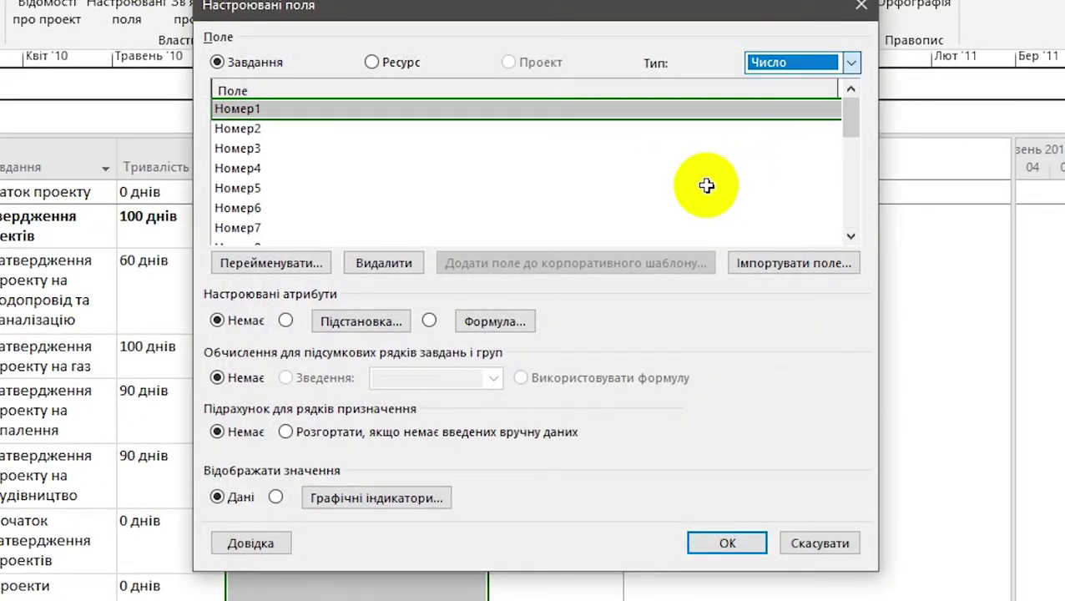
click(258, 111)
key(BackSpace)
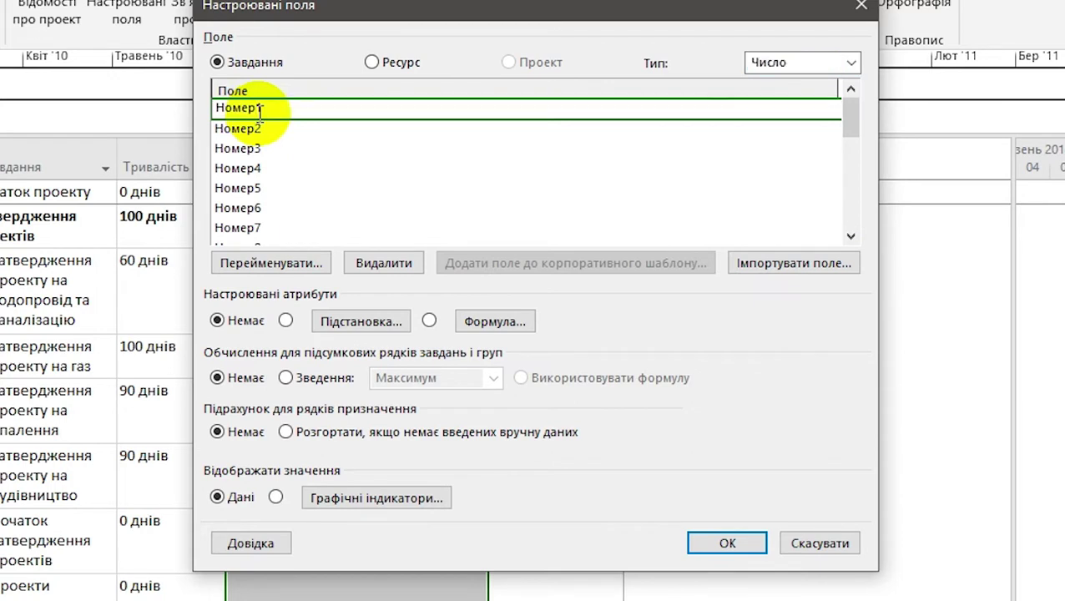
double_click(259, 111)
text(Кількість ресу)
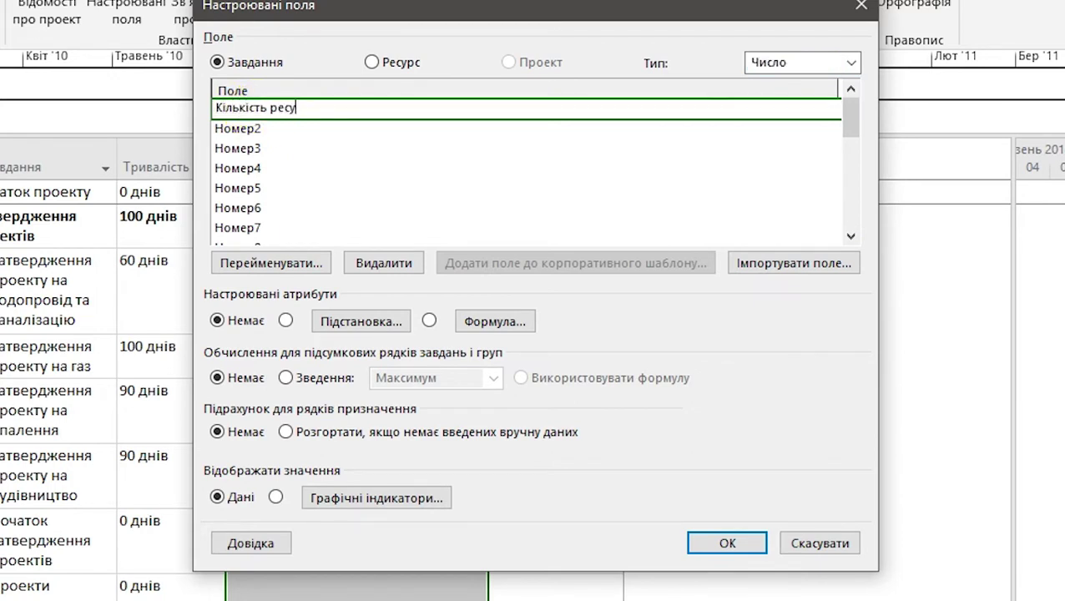
key(BackSpace)
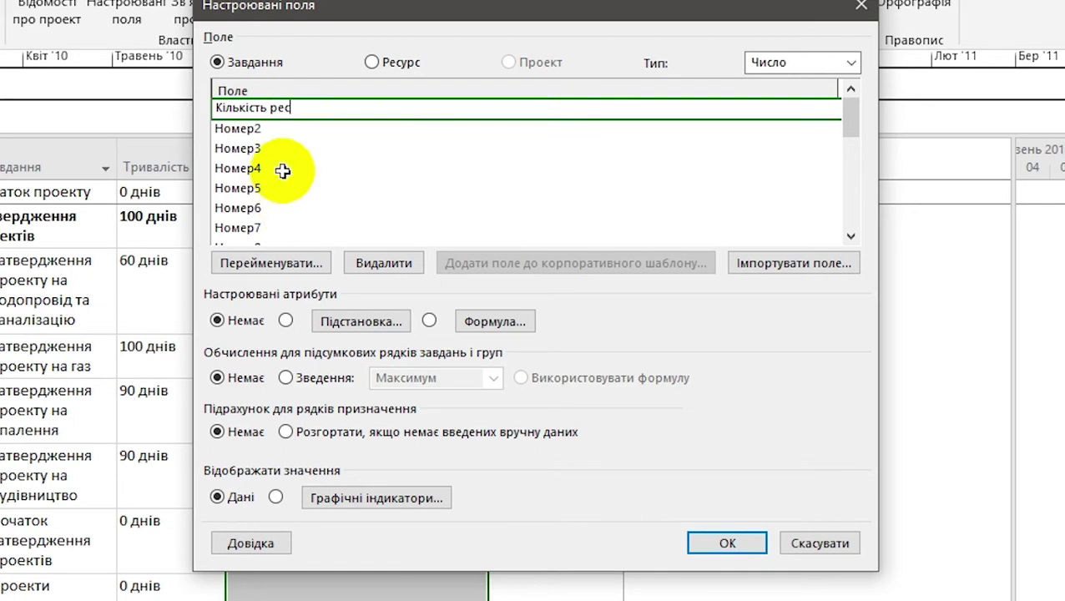
click(357, 171)
click(300, 112)
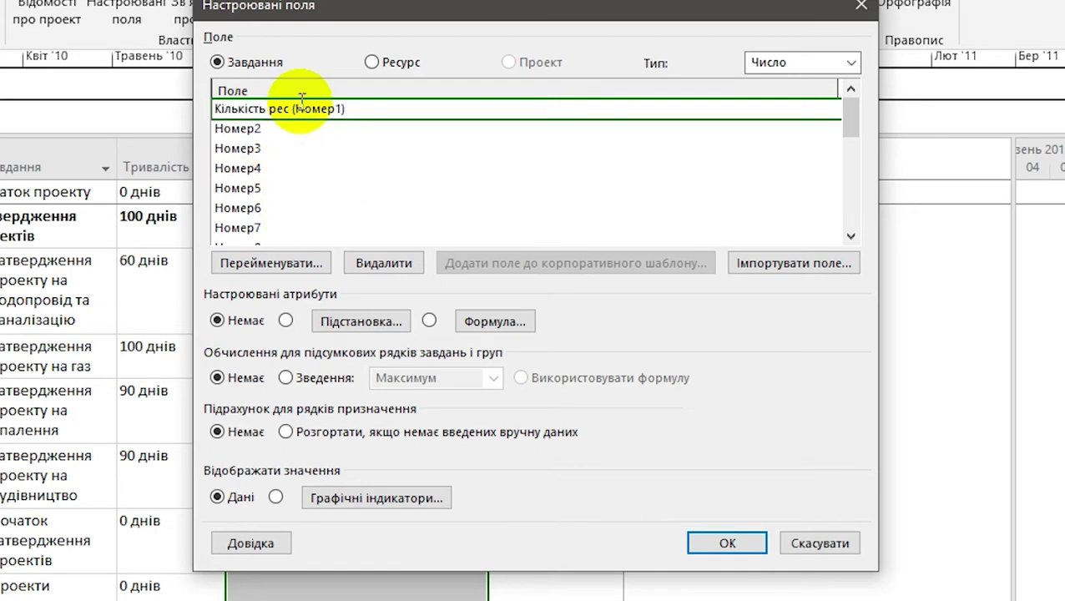
Give the Кількість рес field the formula Len([Імена ресурсів]) and accept replacing its existing data
click(429, 321)
click(470, 359)
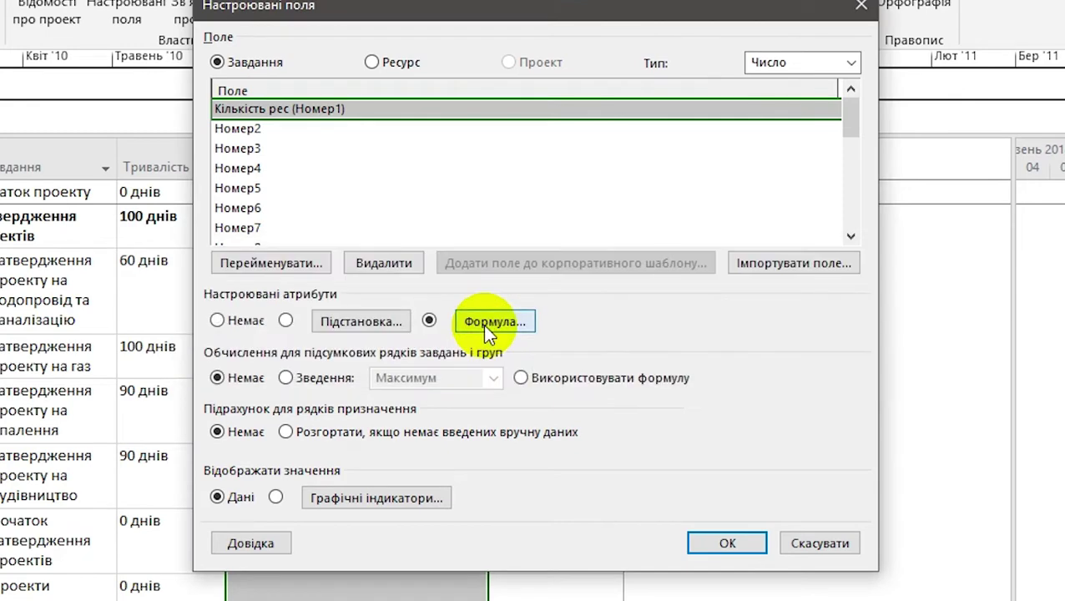
click(482, 324)
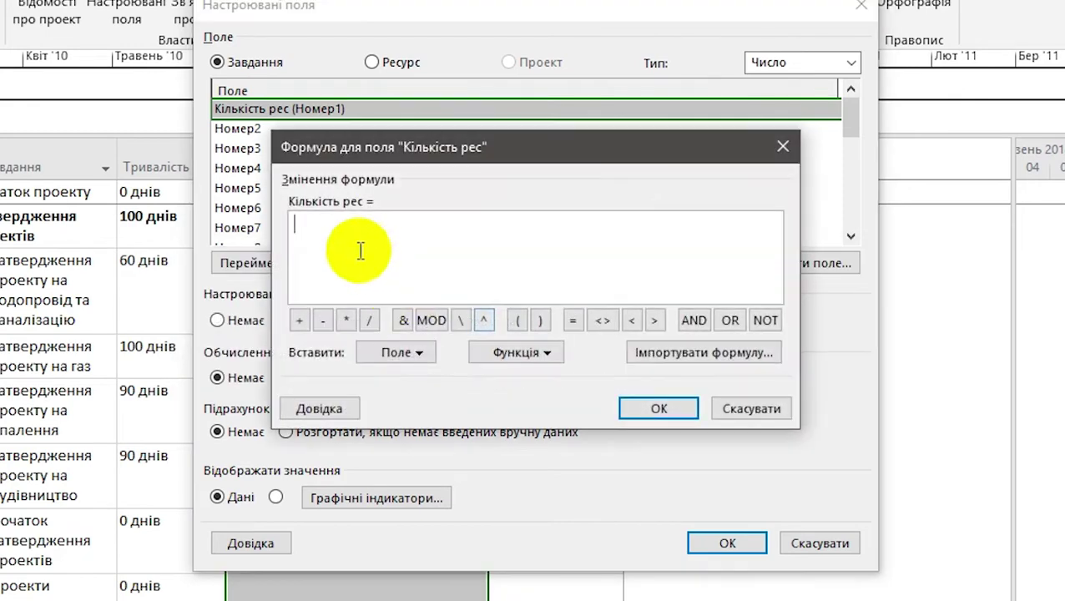
click(538, 354)
mouse_move(546, 503)
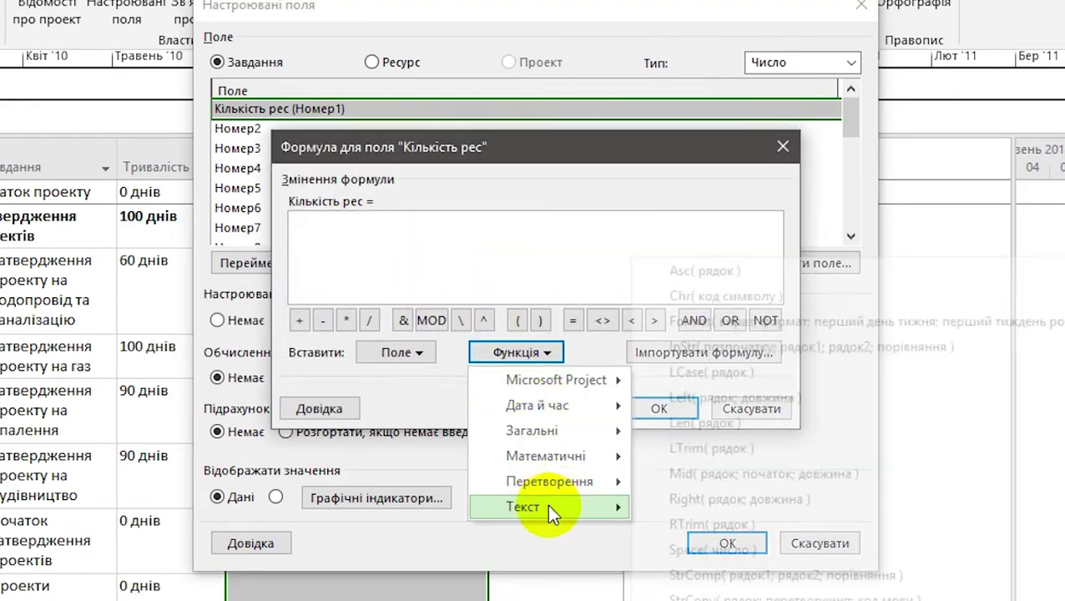
click(690, 424)
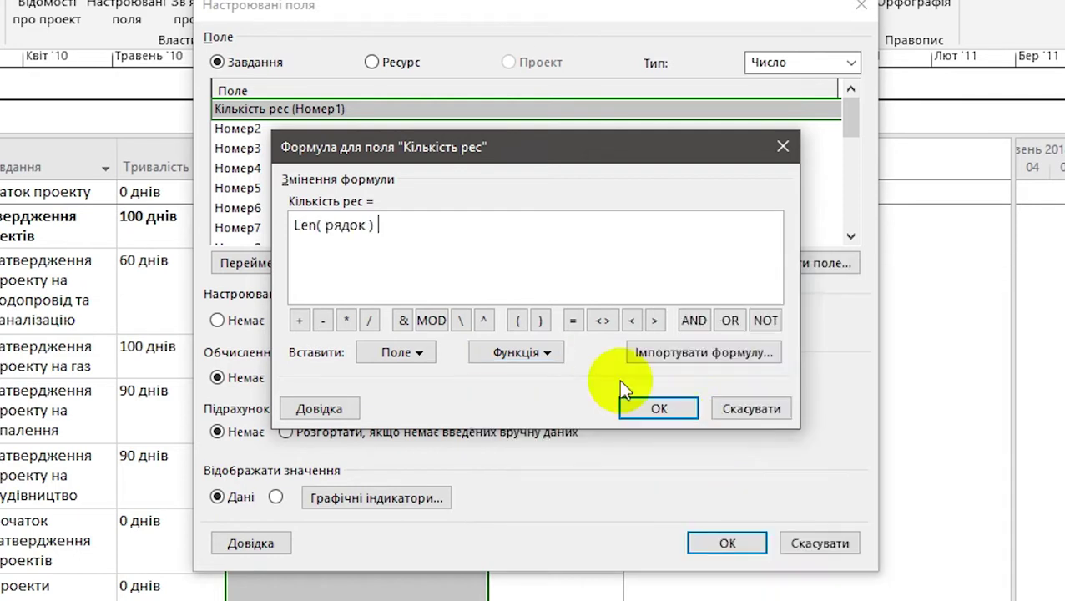
drag(372, 226, 322, 227)
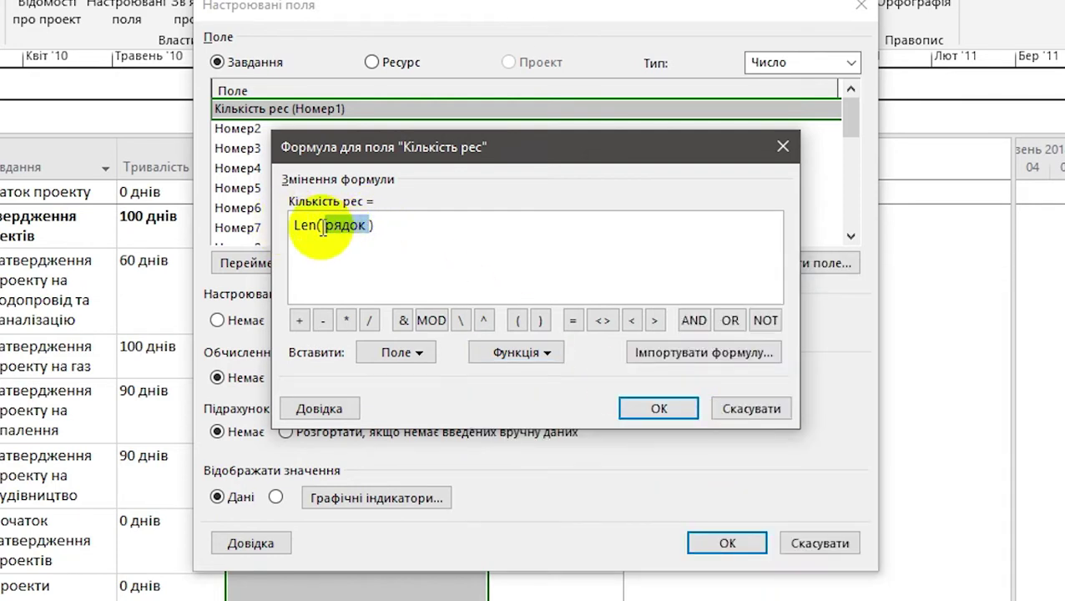
key(BackSpace)
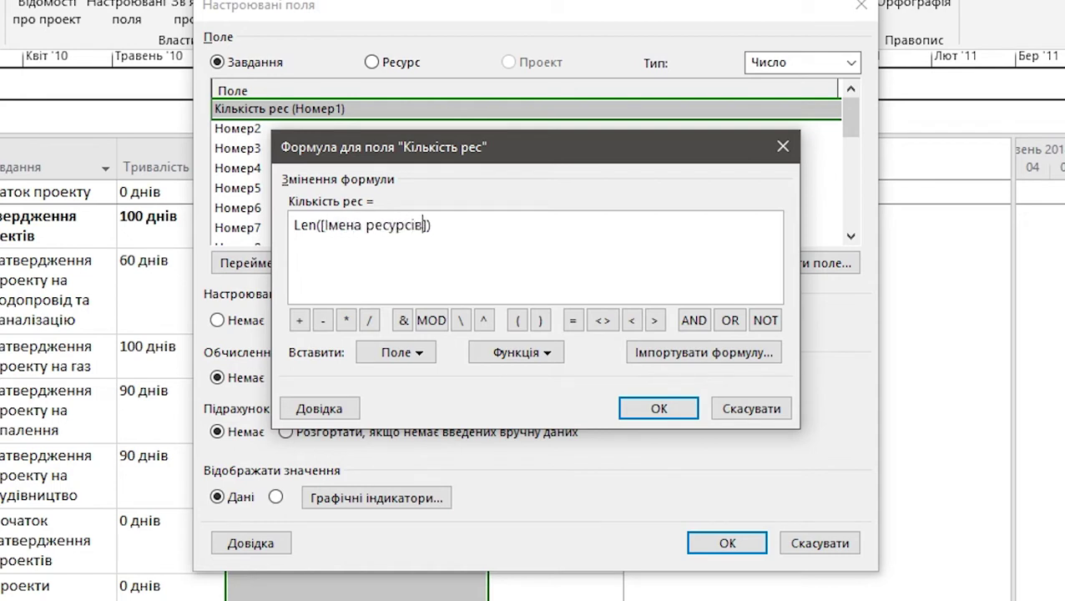
click(658, 408)
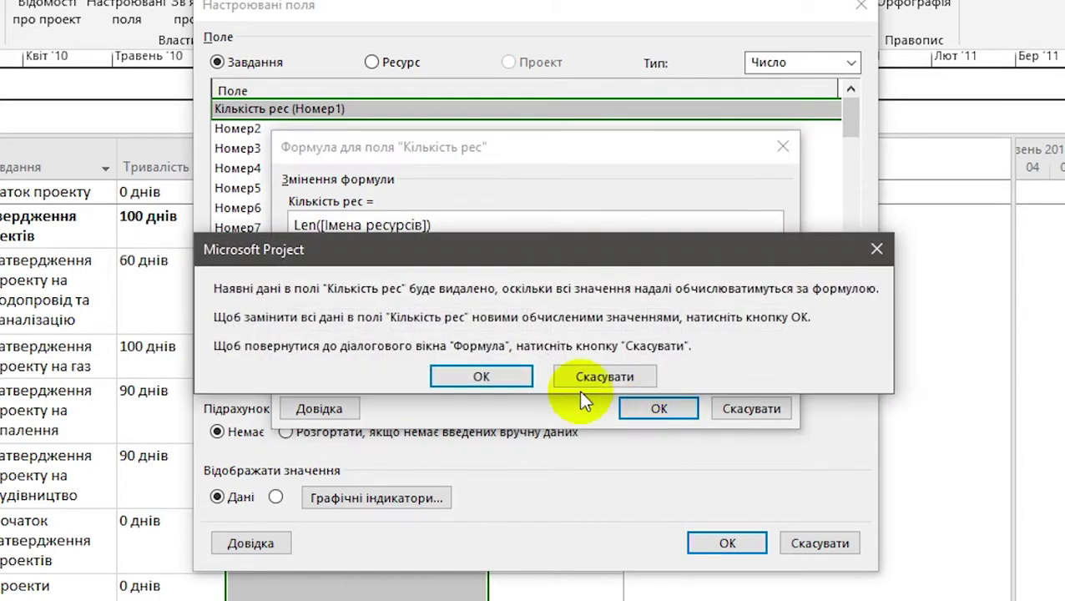
click(477, 377)
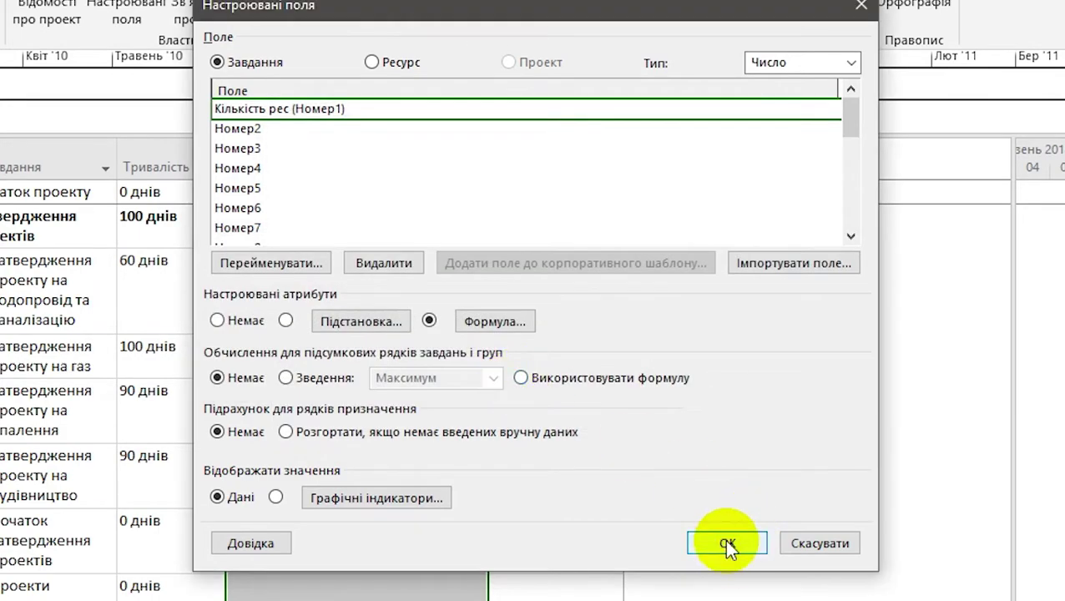
Save the custom field settings and add Кількість рес as a new column after Імена ресурсів
click(726, 542)
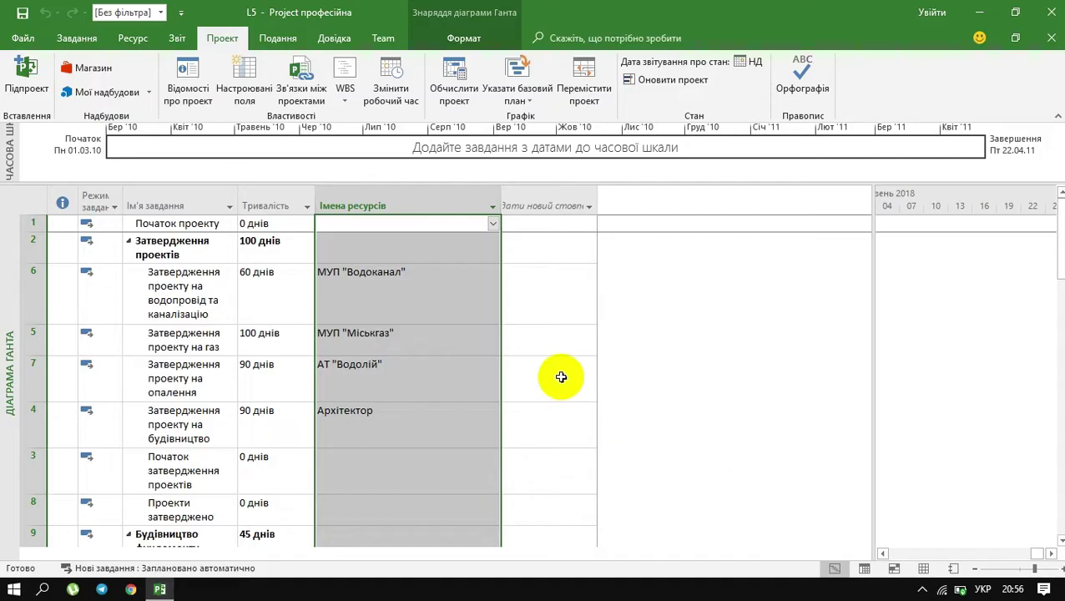
click(536, 205)
click(534, 220)
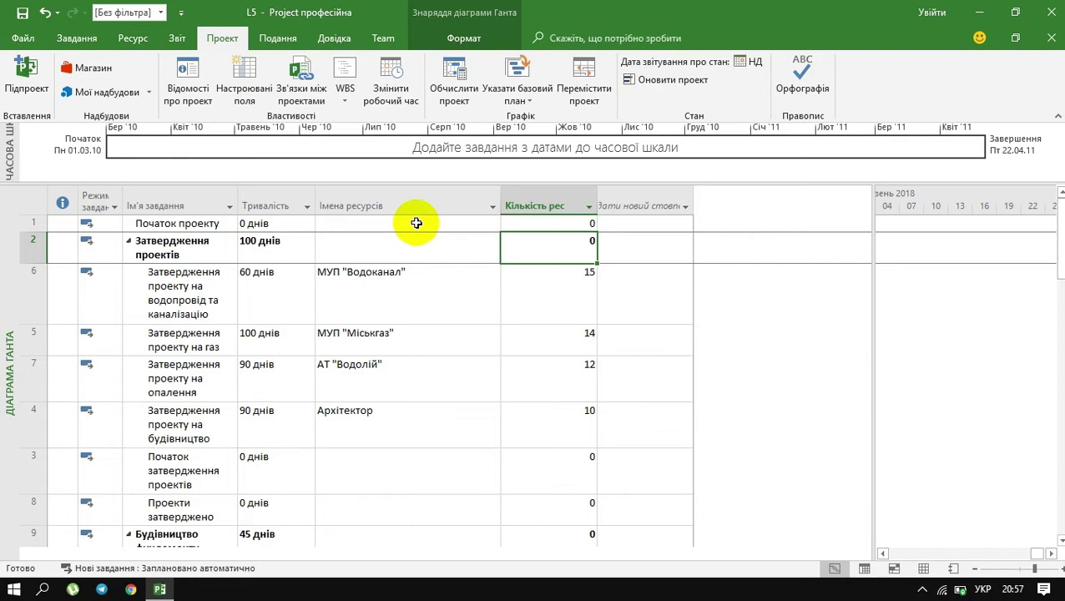
Start a new task filter named Нульовий
click(271, 37)
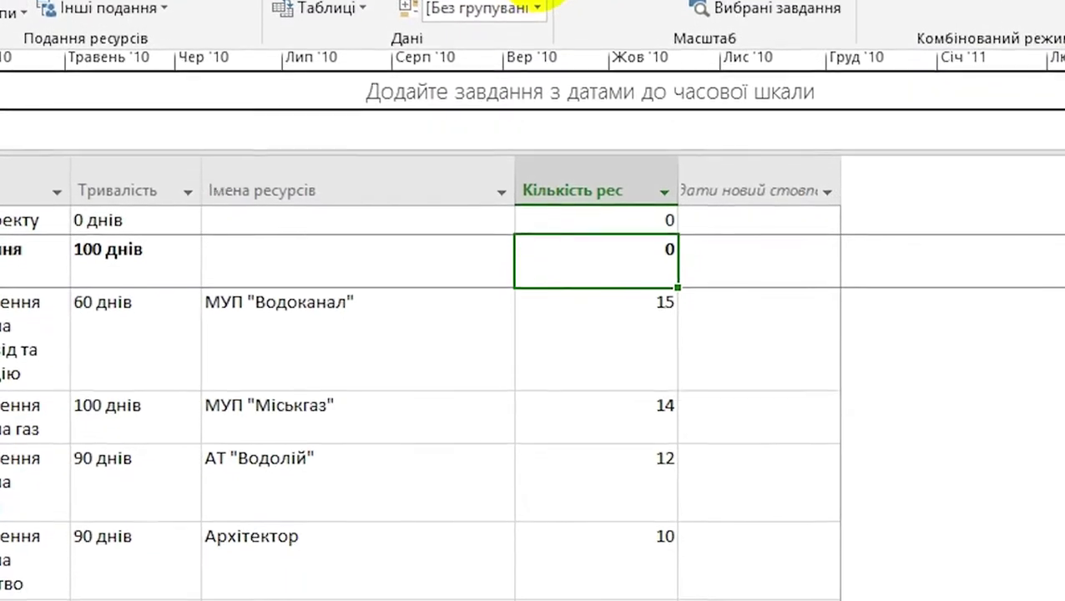
click(514, 78)
click(554, 492)
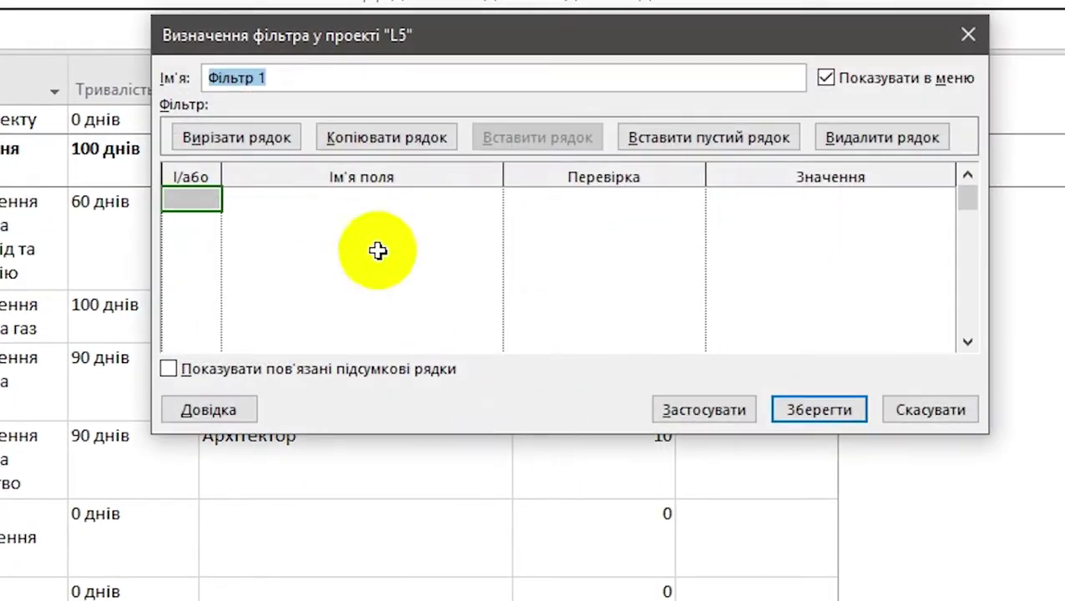
text(Н)
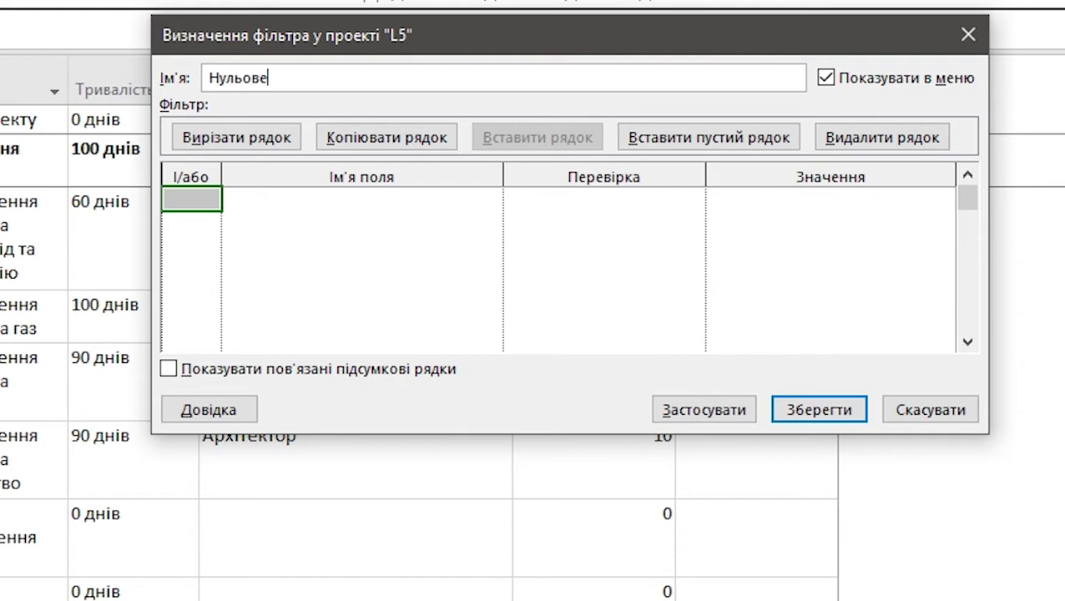
text(ульовий)
Add the condition Тривалість більше 0 to the filter
click(310, 202)
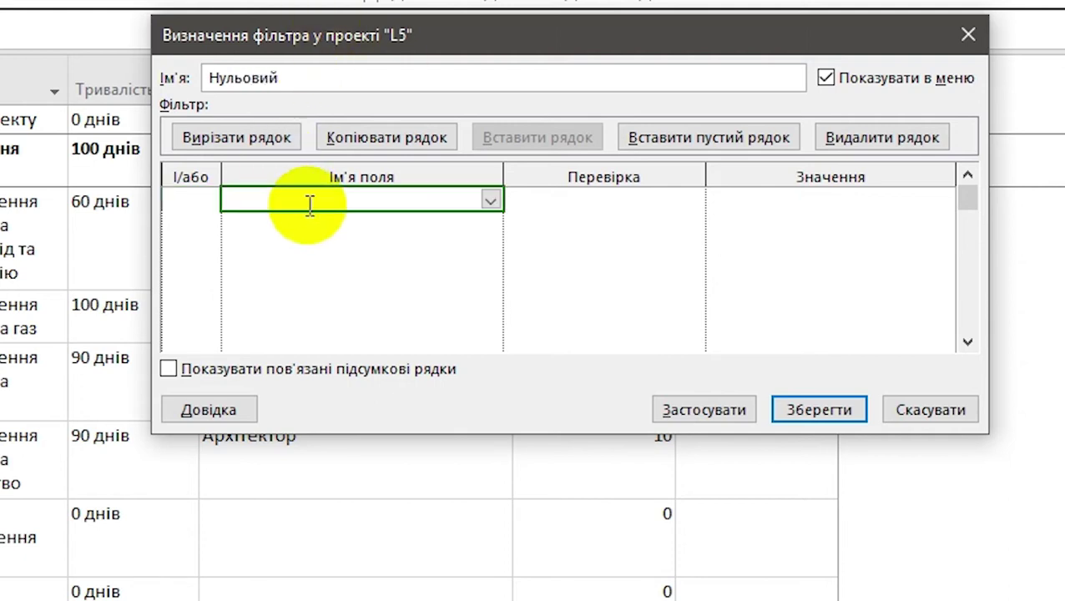
text(Тривалість)
key(Tab)
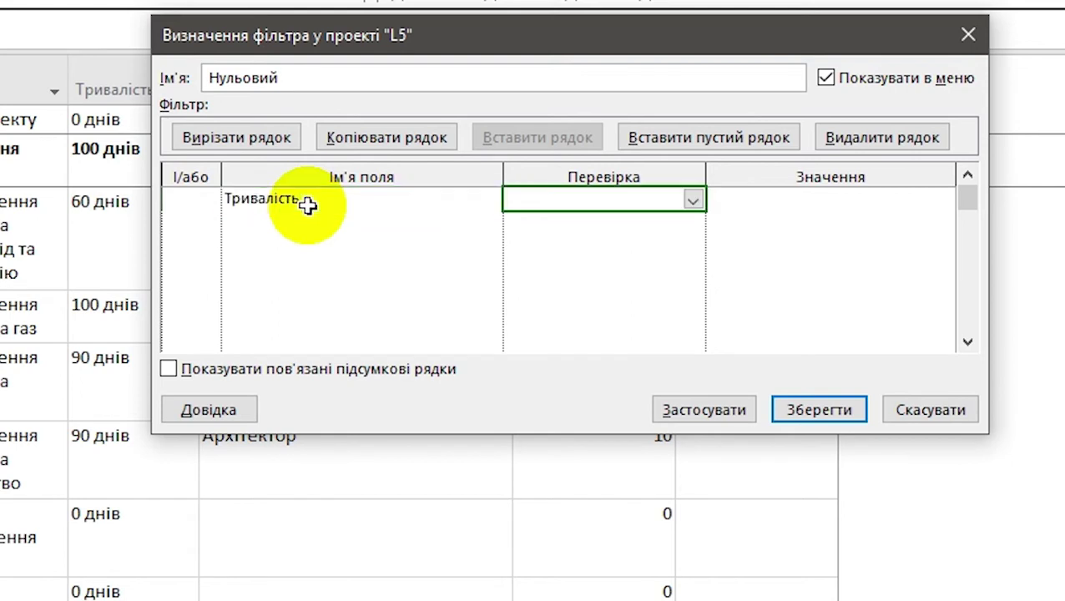
text(більше)
key(Tab)
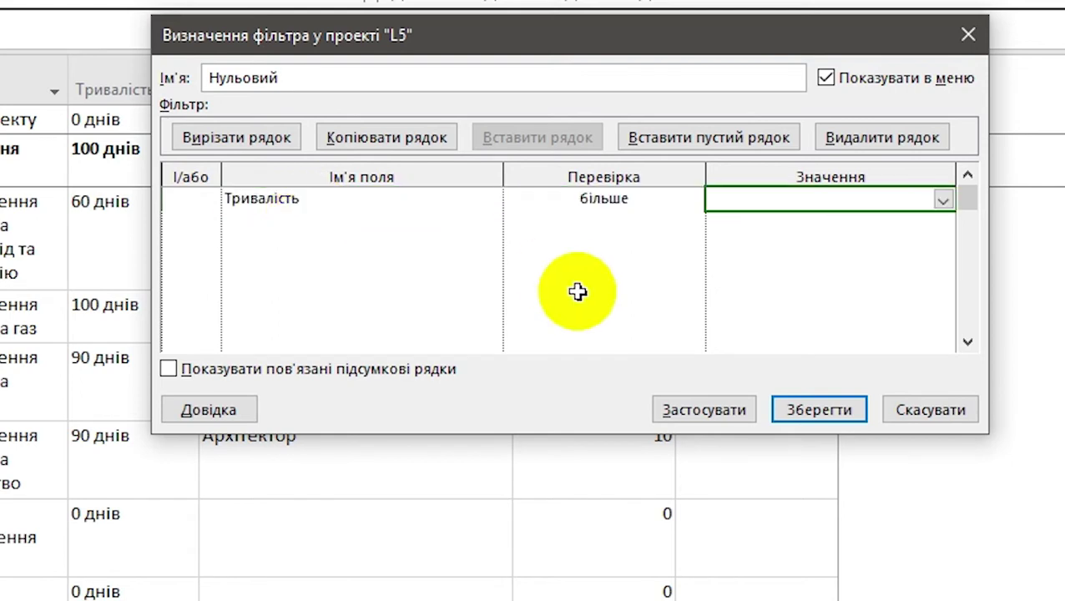
text(0)
Add the condition Кількість рес більше 0 and save the filter
click(323, 224)
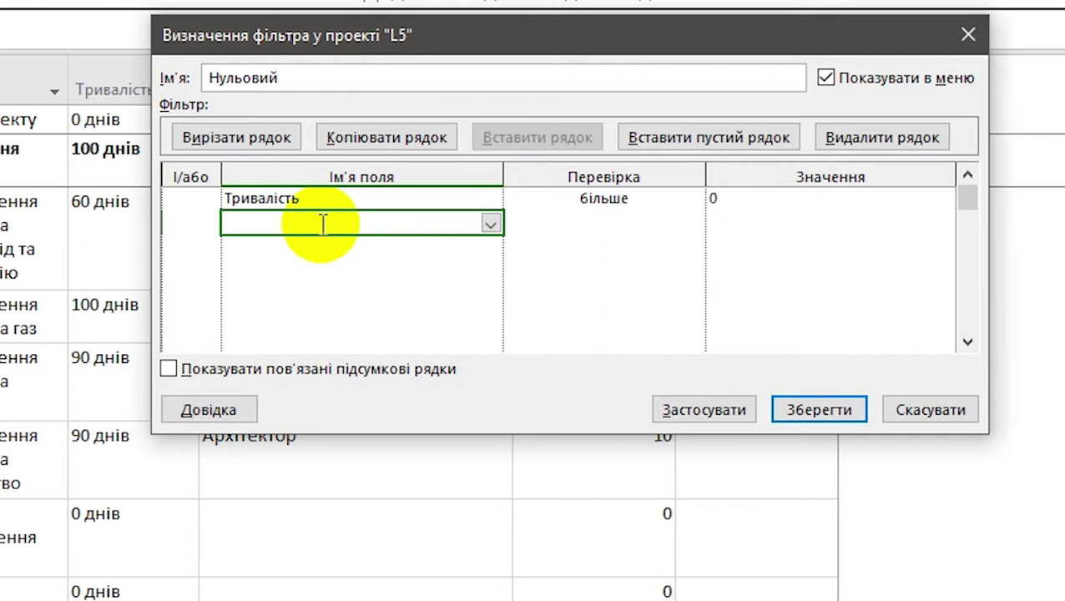
text(Кількість рес)
key(Tab)
text(б)
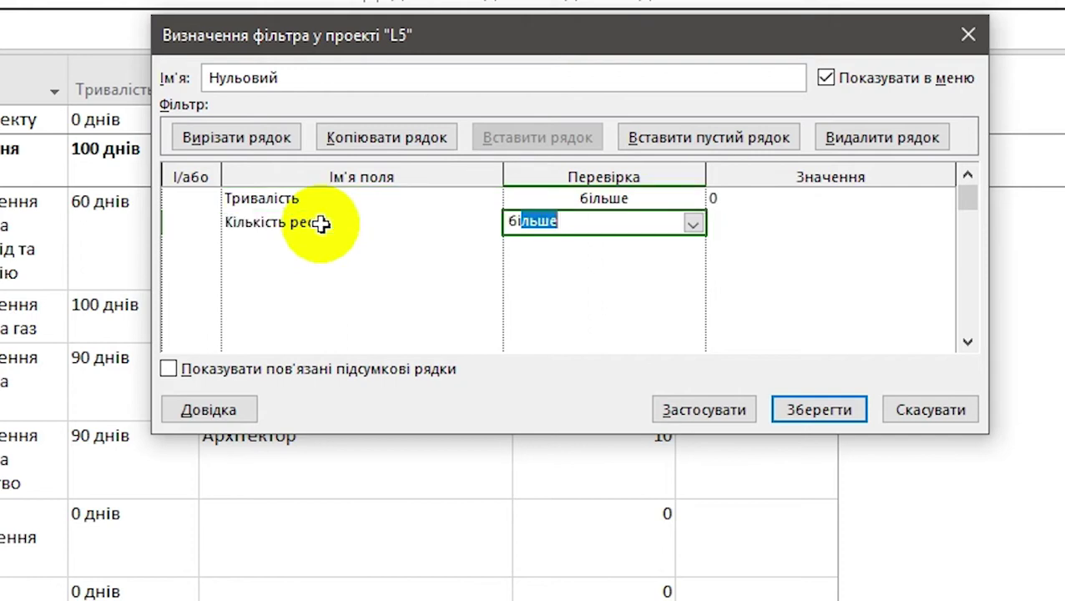
key(Tab)
text(0)
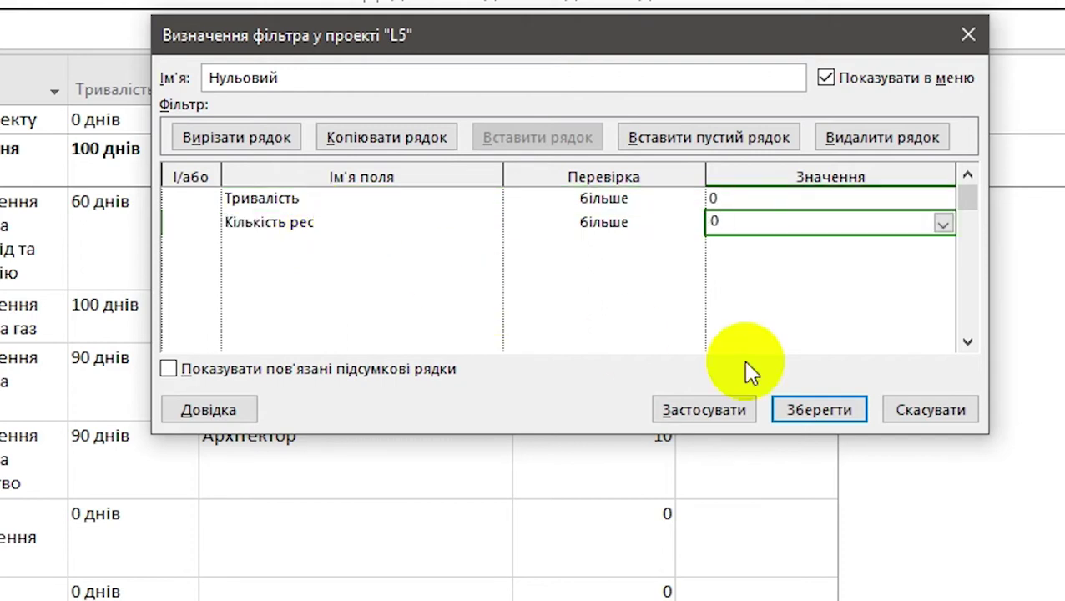
click(839, 319)
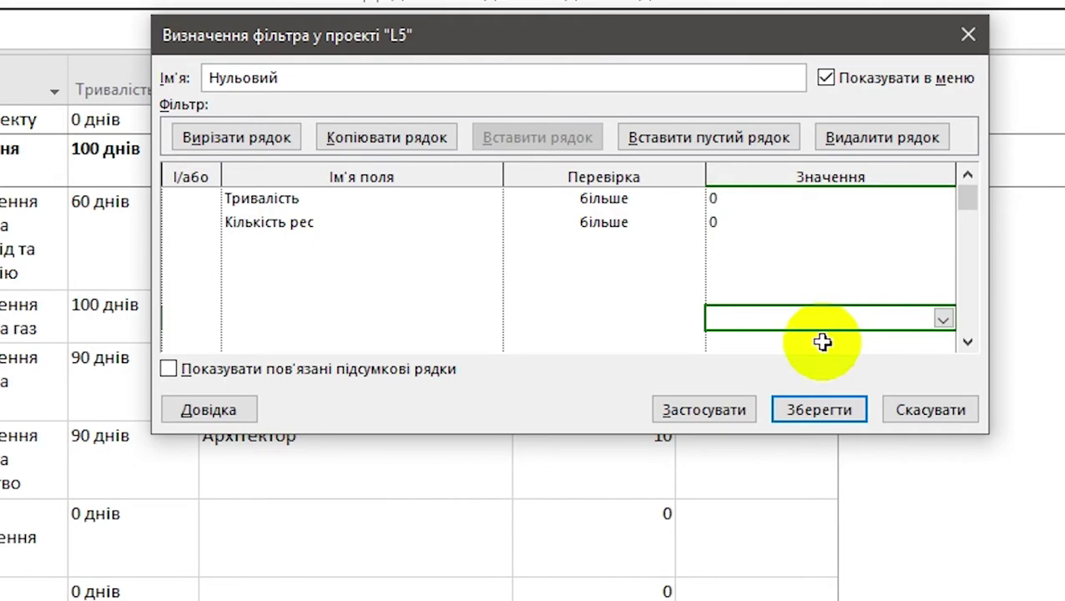
click(785, 412)
Apply the Нульовий filter and sort the tasks by Кількість рес from largest to smallest
click(514, 80)
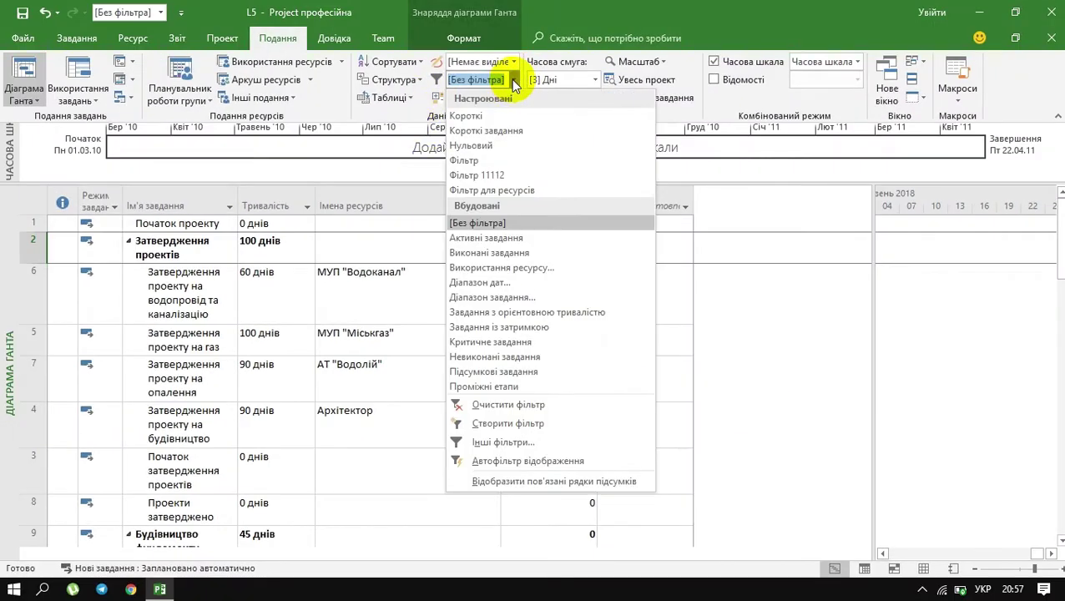
click(490, 144)
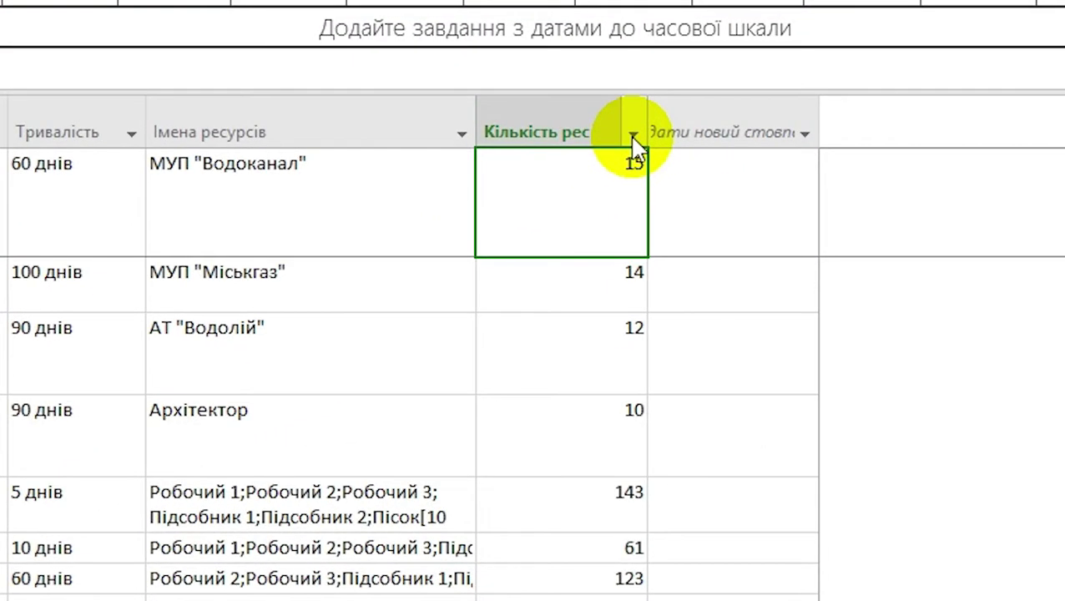
click(634, 135)
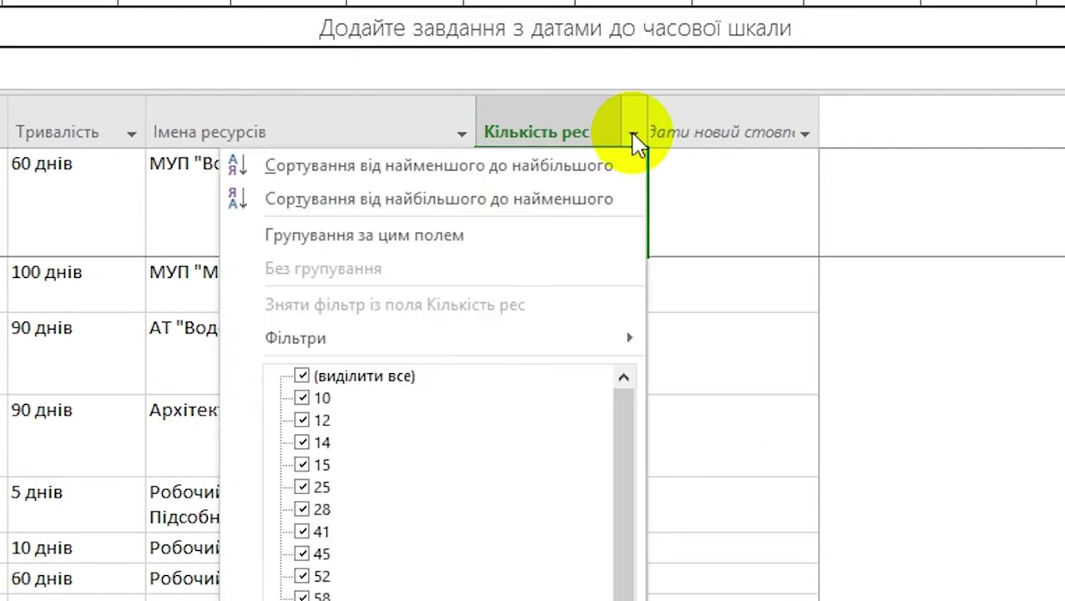
click(474, 202)
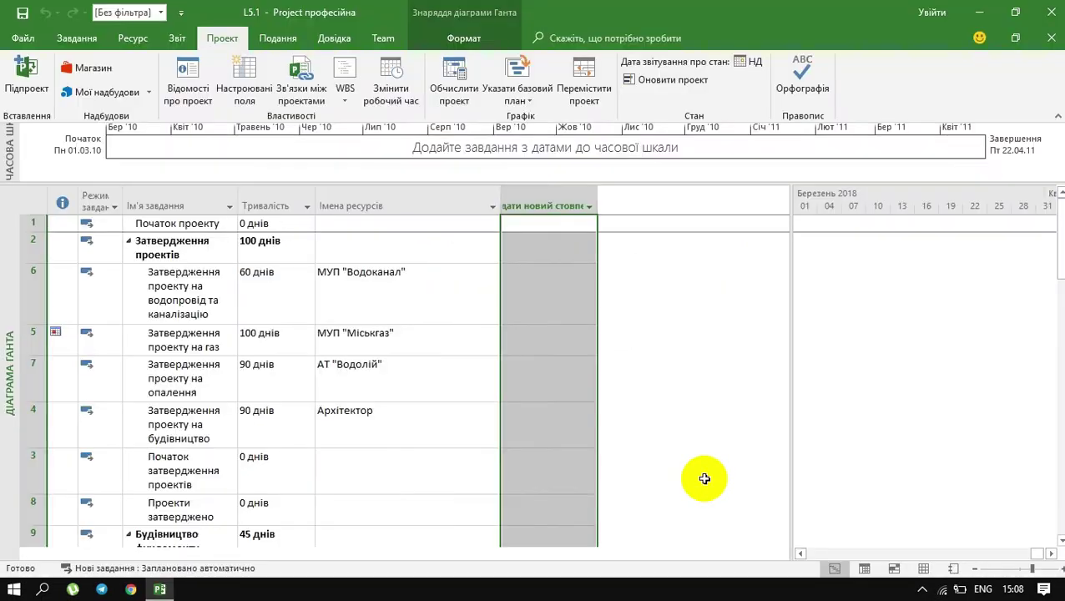
In the L5.1 project, rename the custom Число task field Номер2 as ЗапасДоОбмеження
click(242, 91)
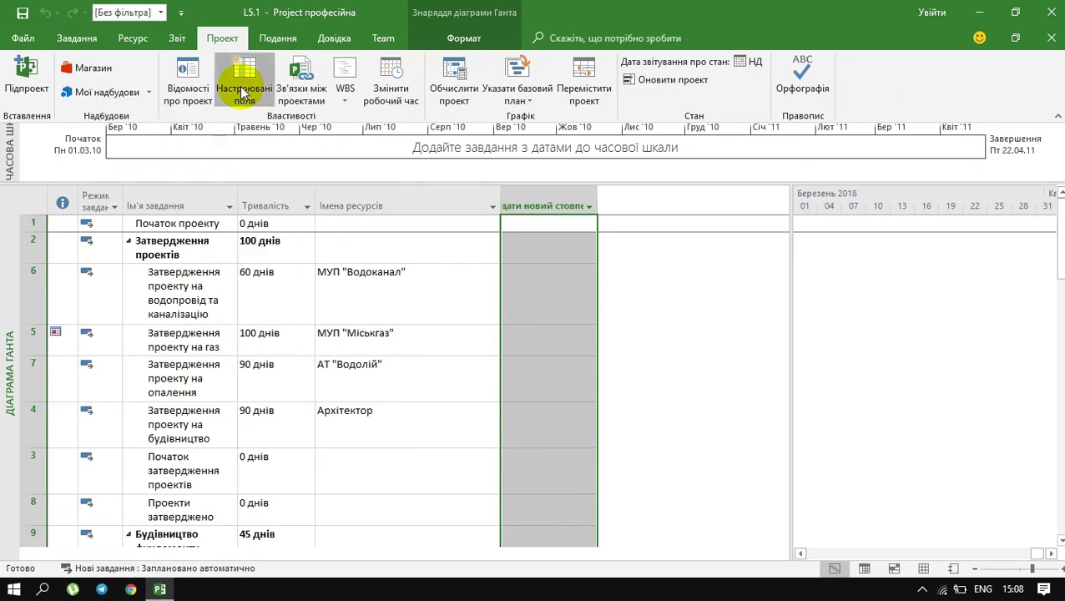
click(781, 132)
click(785, 209)
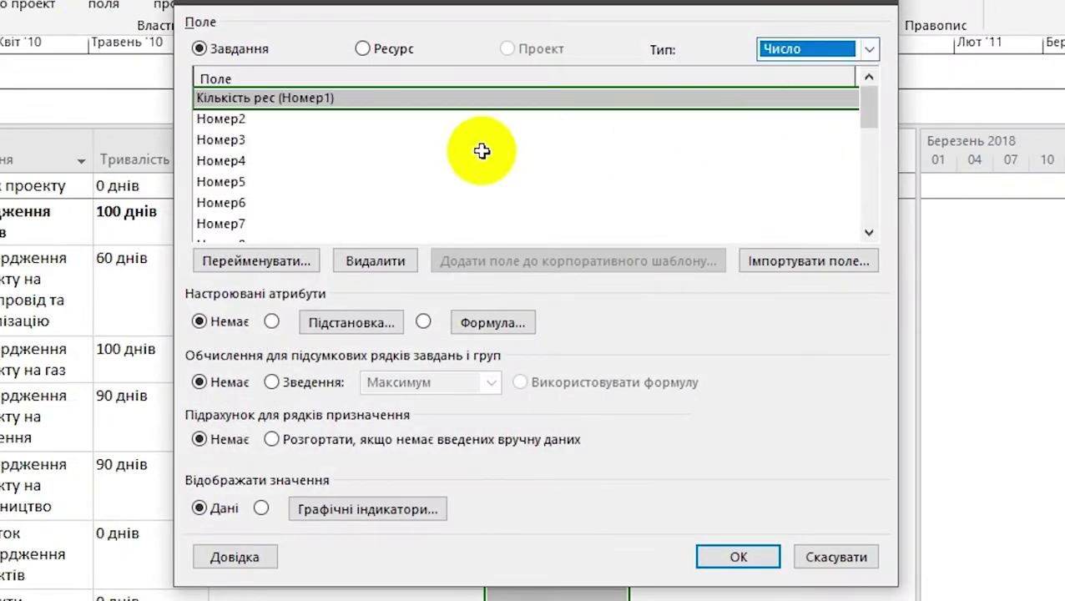
click(240, 117)
click(248, 118)
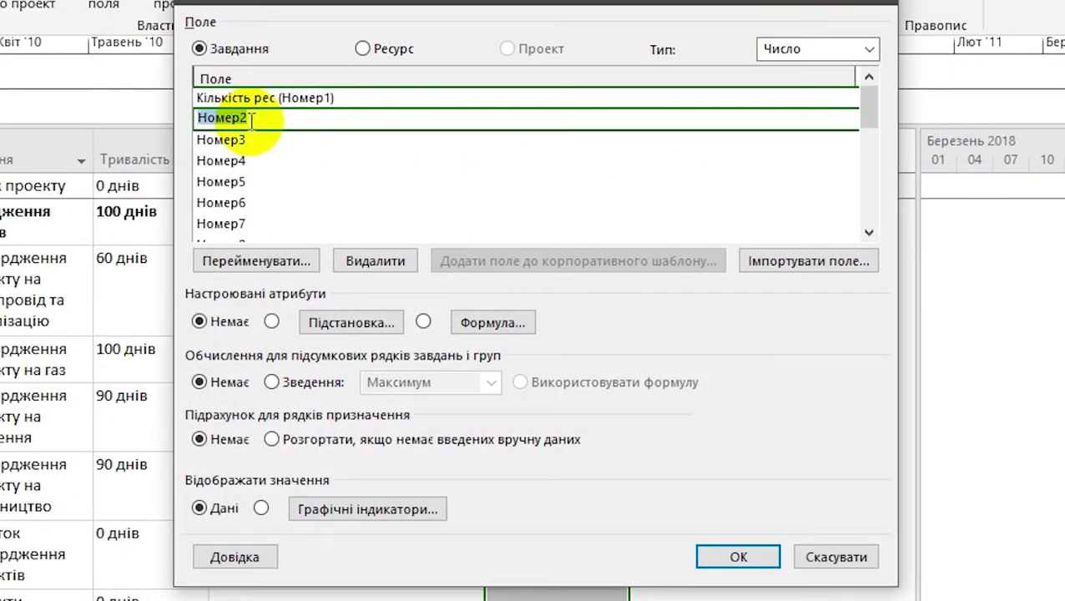
text(За)
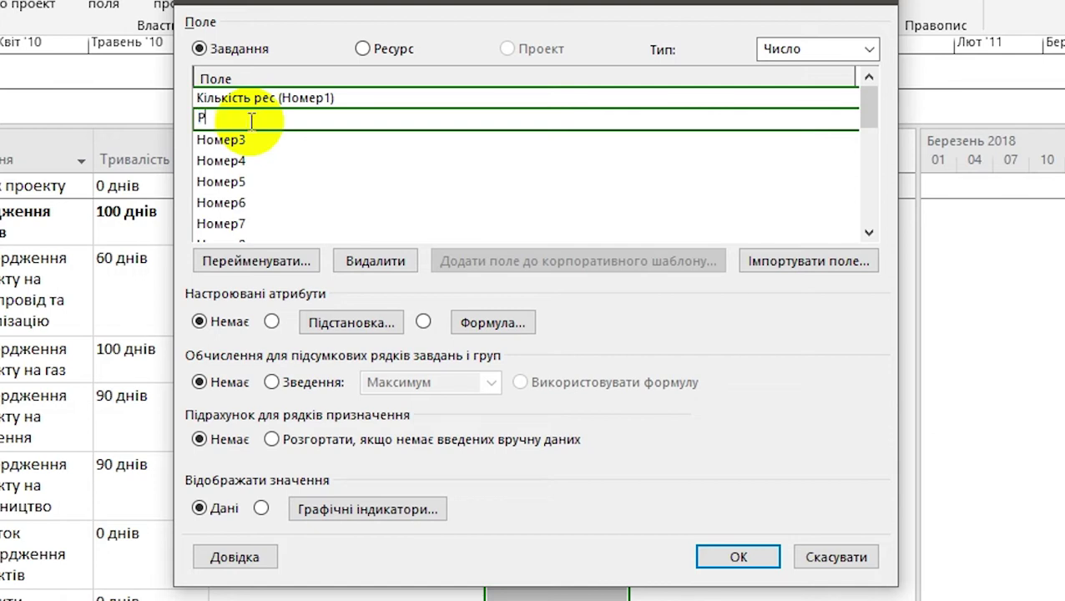
text(пасДоОбмеження)
key(Return)
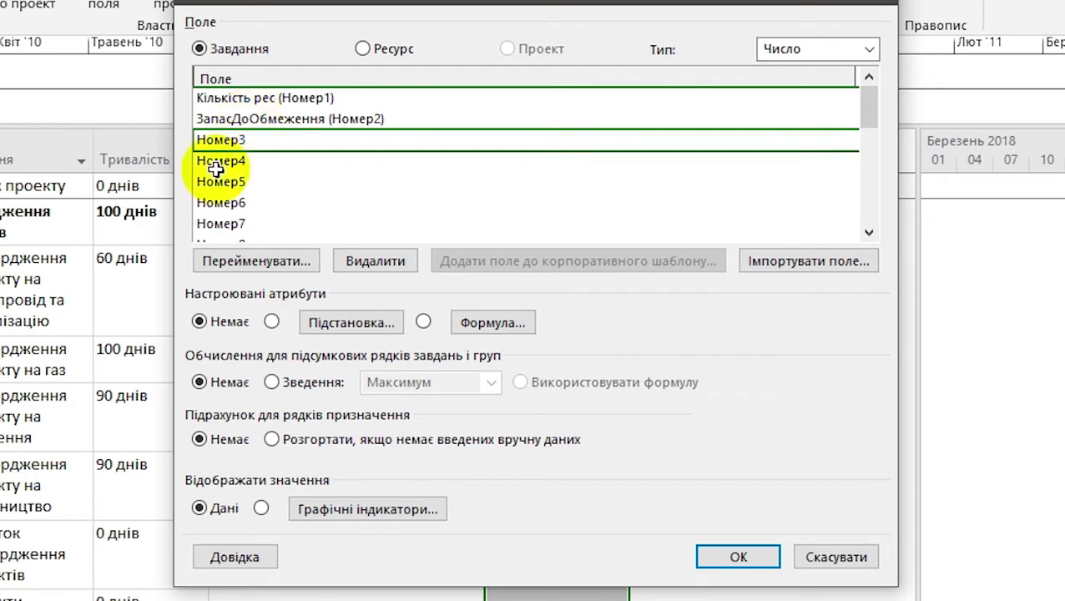
Rename the custom number fields Номер3 as ЗапасДоКрайньогоТерміну and Номер4 as Запас
click(213, 138)
text(ЗапасДоКрайньогоТерміну)
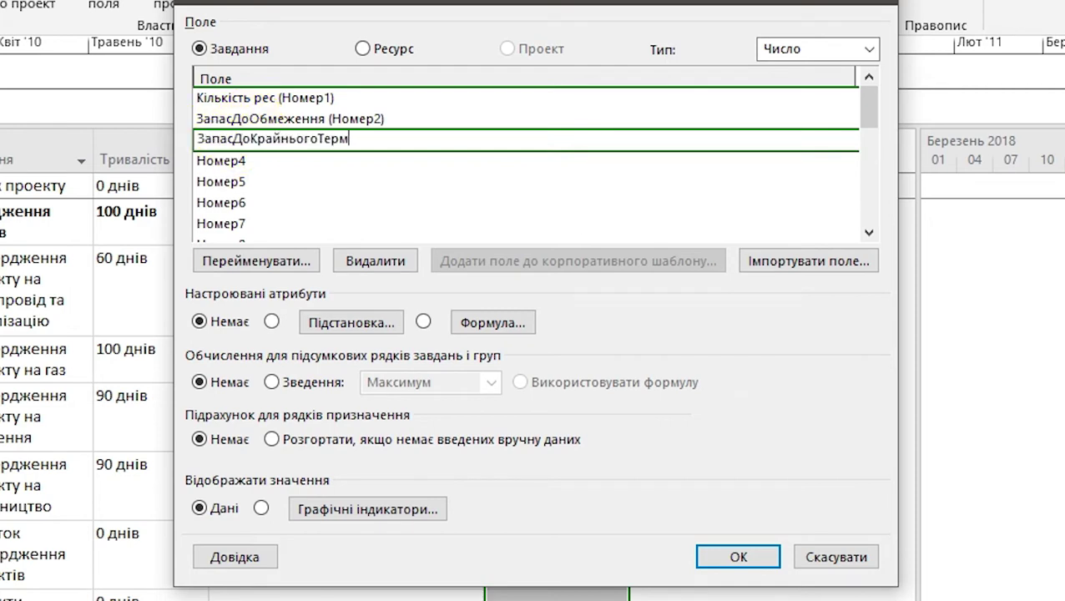
key(Return)
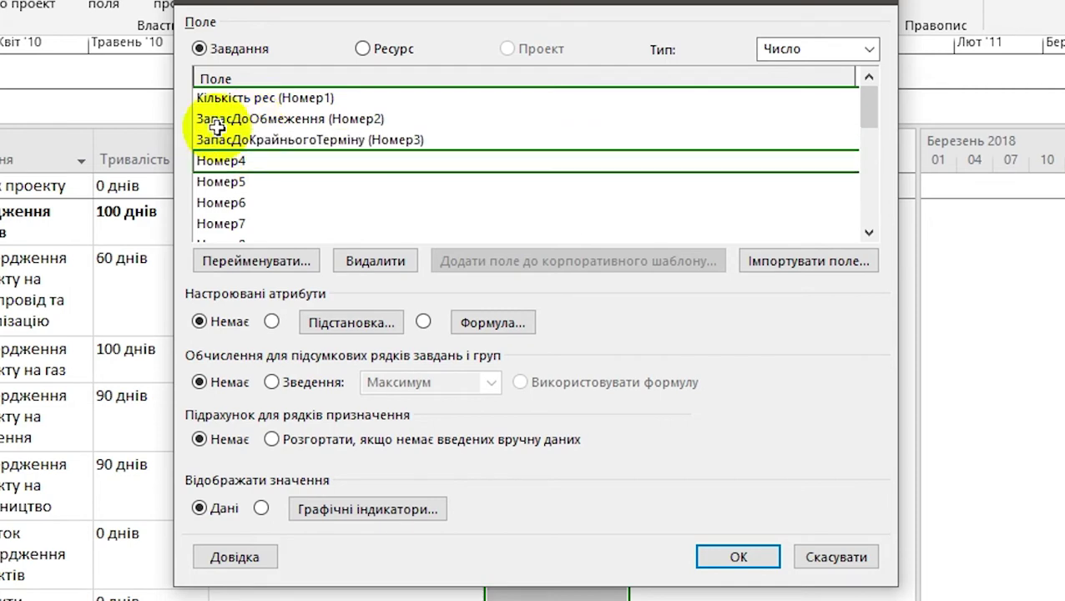
click(242, 159)
text(Запас)
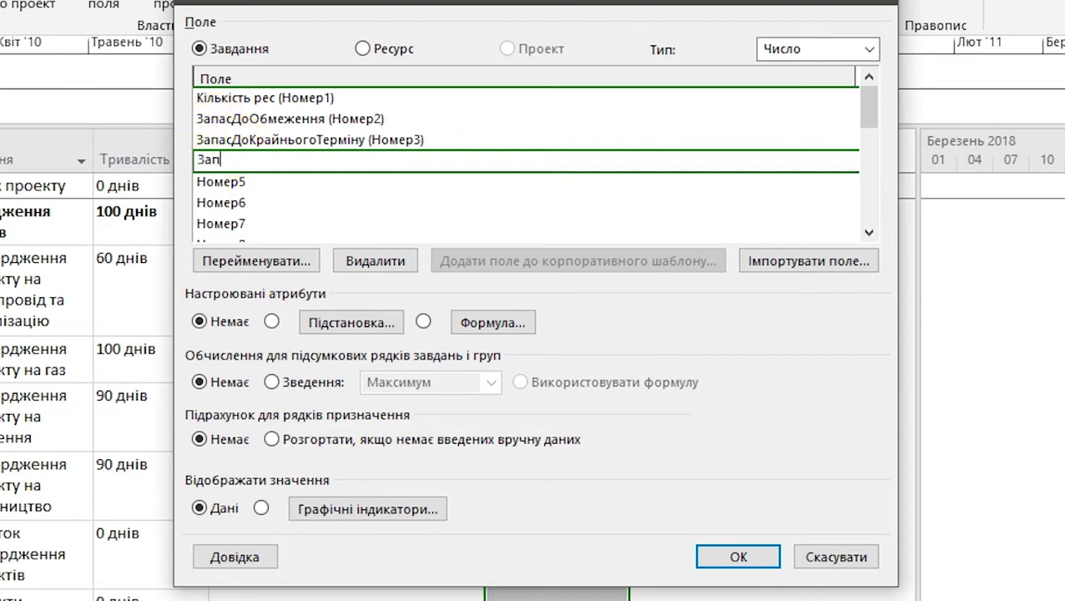
key(Return)
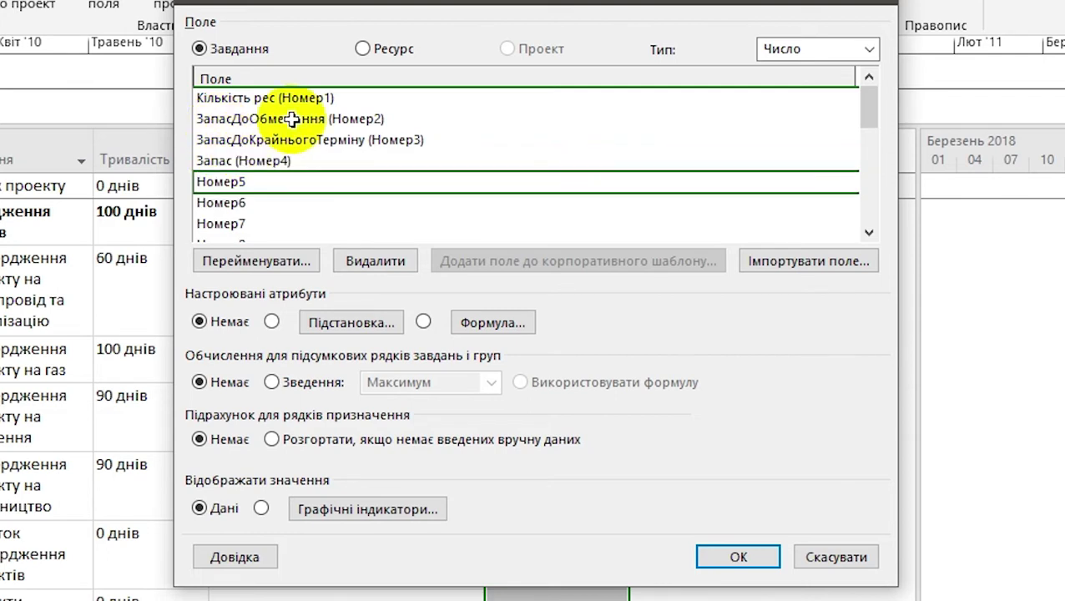
Make ЗапасДоОбмеження a calculated field with the formula [Дата обмеження] - [Завершення]
click(290, 119)
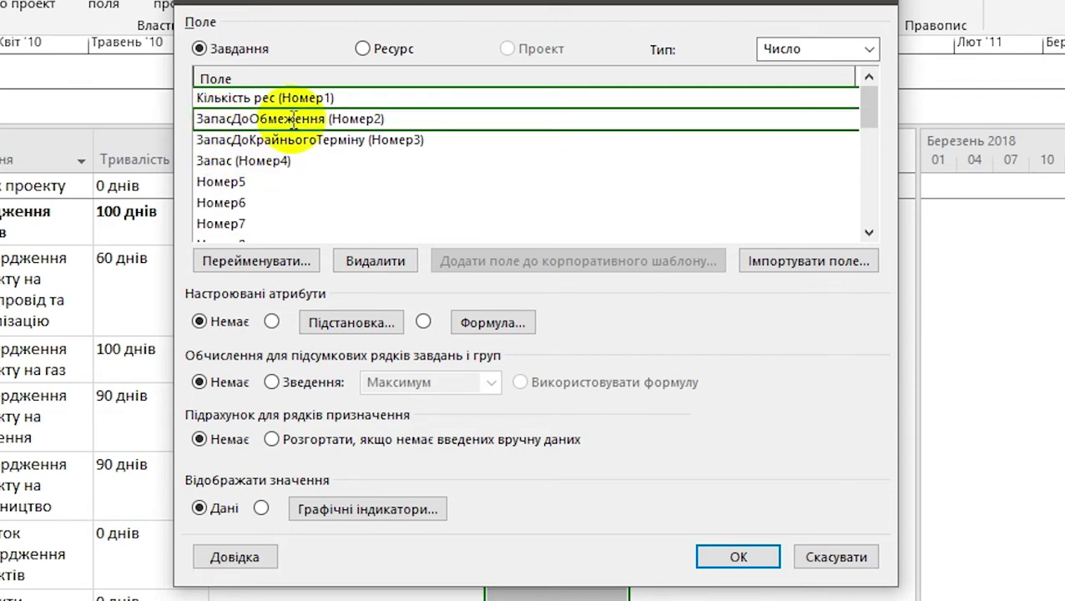
click(424, 322)
click(497, 361)
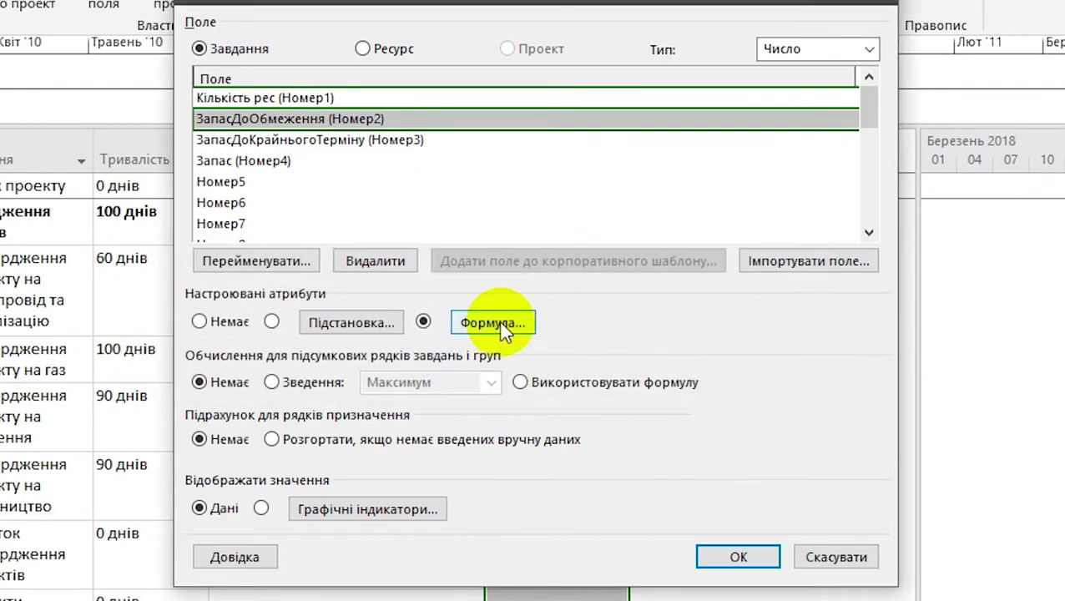
click(494, 323)
click(344, 280)
text(x)
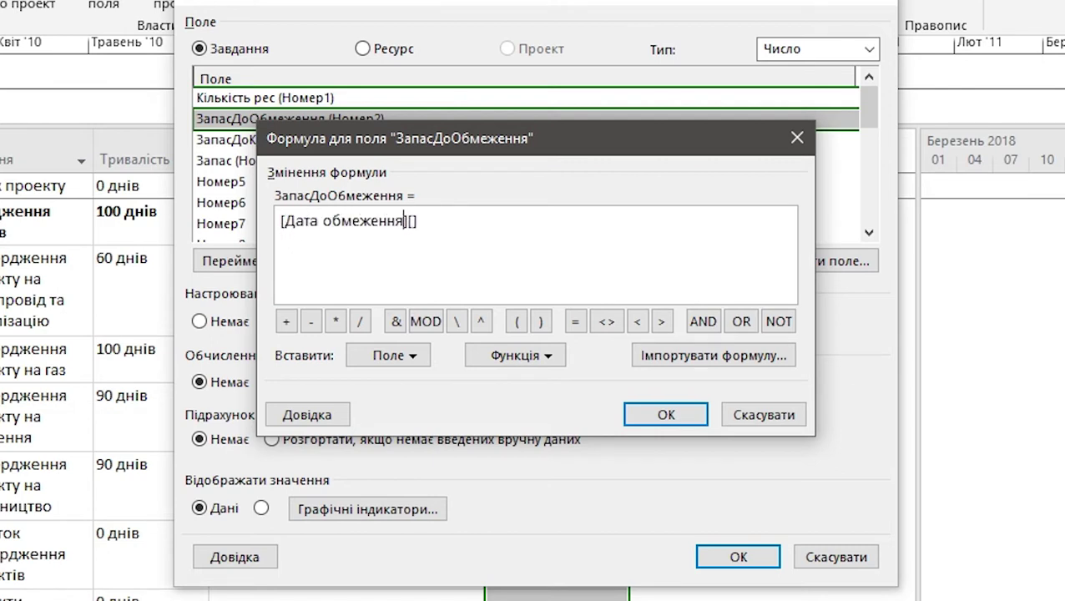
click(311, 321)
text([)
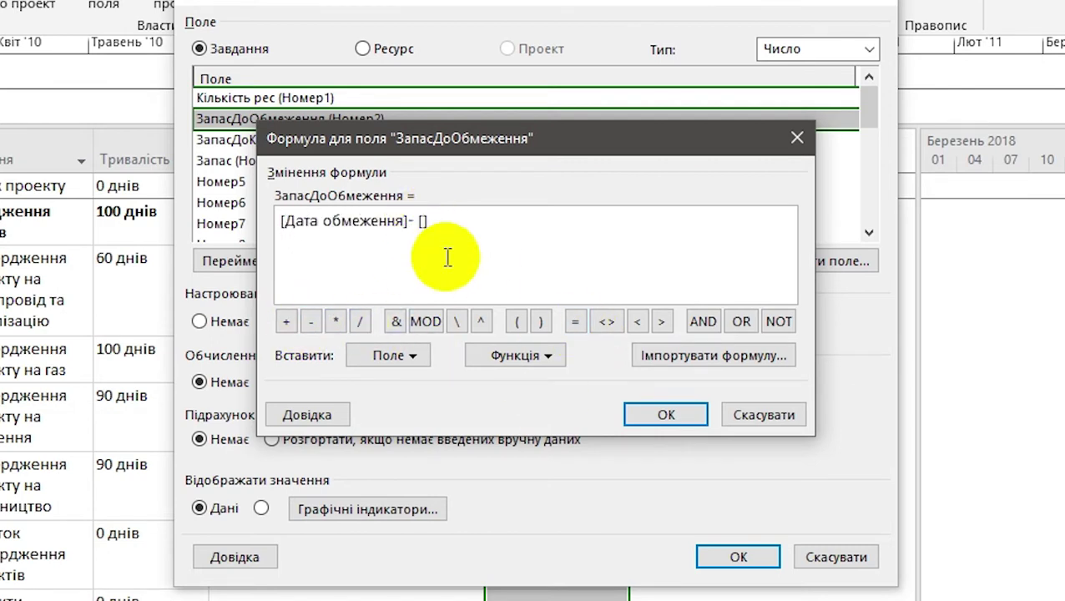
text(Завершення)
key(Return)
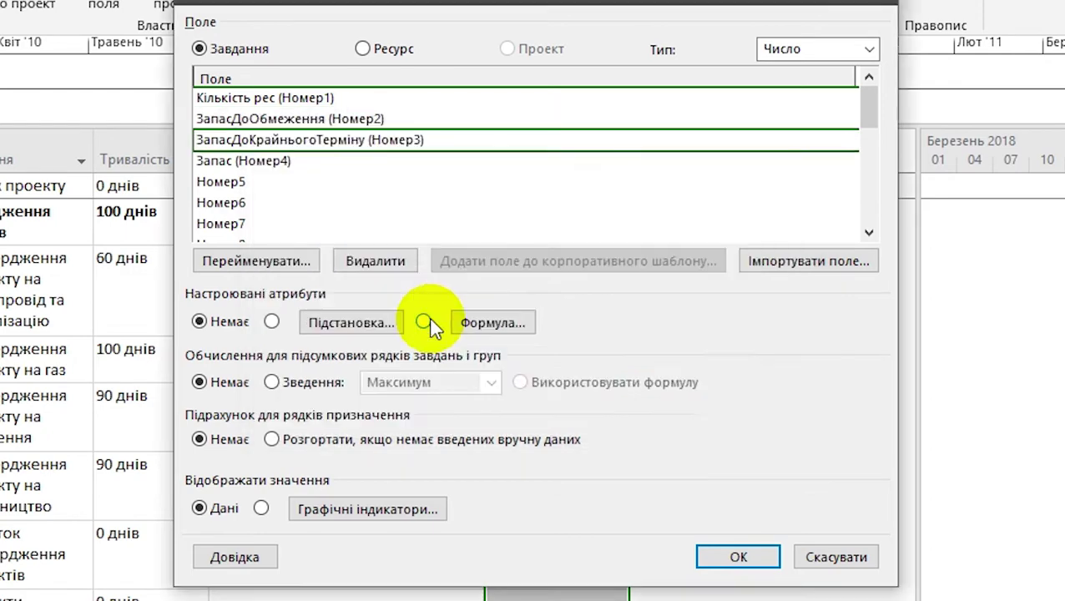
Make ЗапасДоКрайньогоТерміну a calculated field with the formula [Крайній термін] - [Завершення]
click(424, 322)
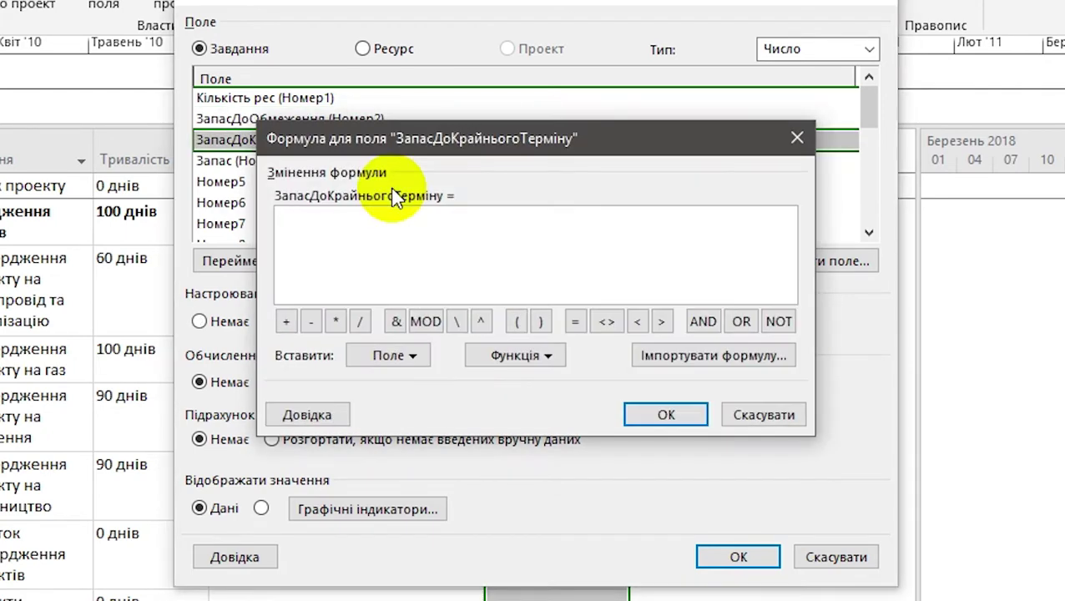
text(x)
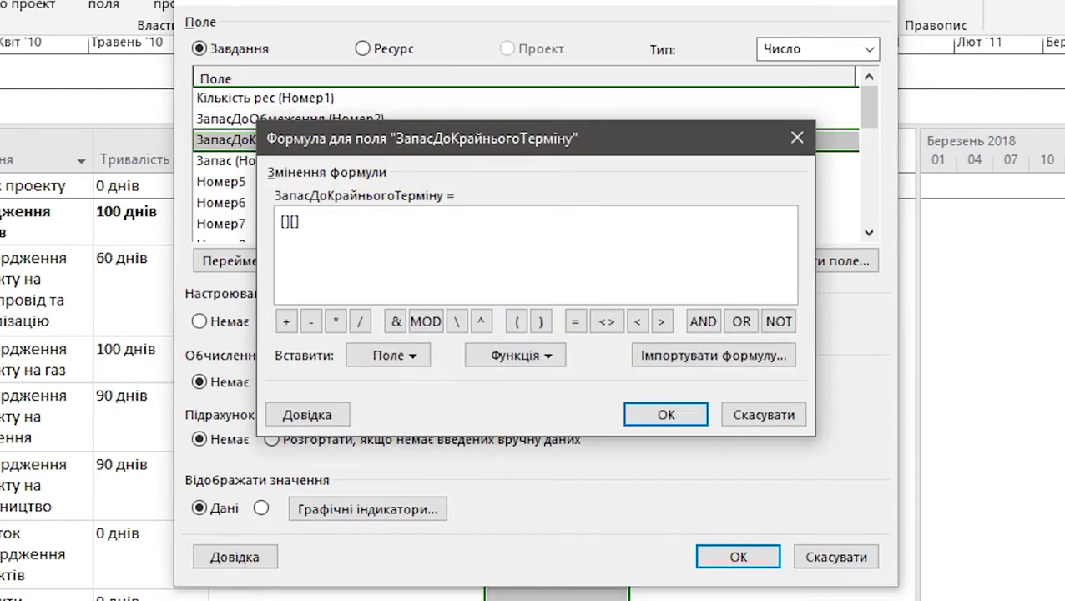
key(BackSpace)
text(н)
click(401, 232)
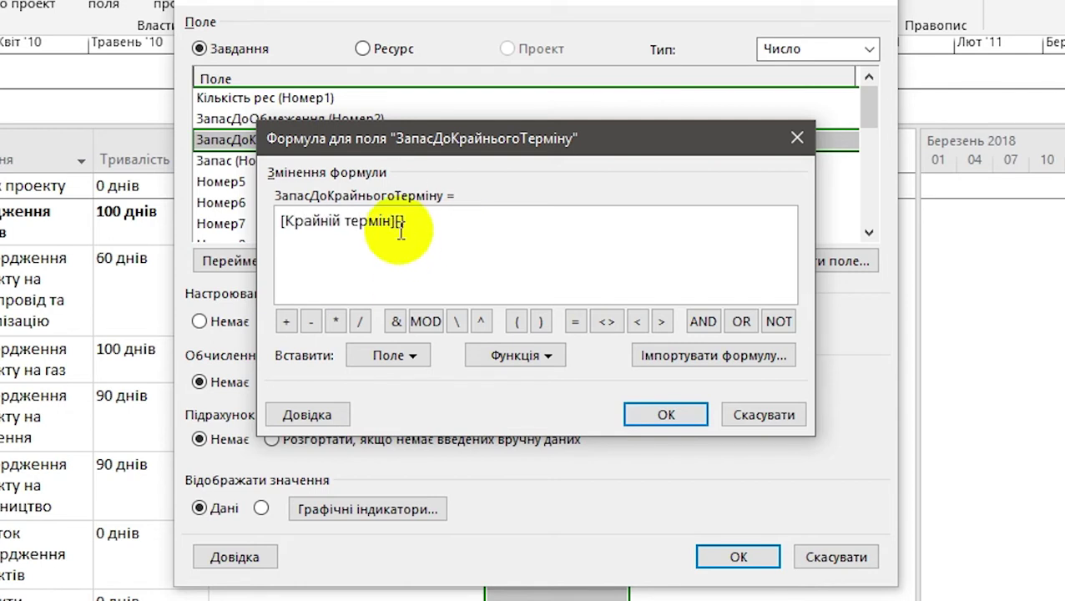
text(Заве)
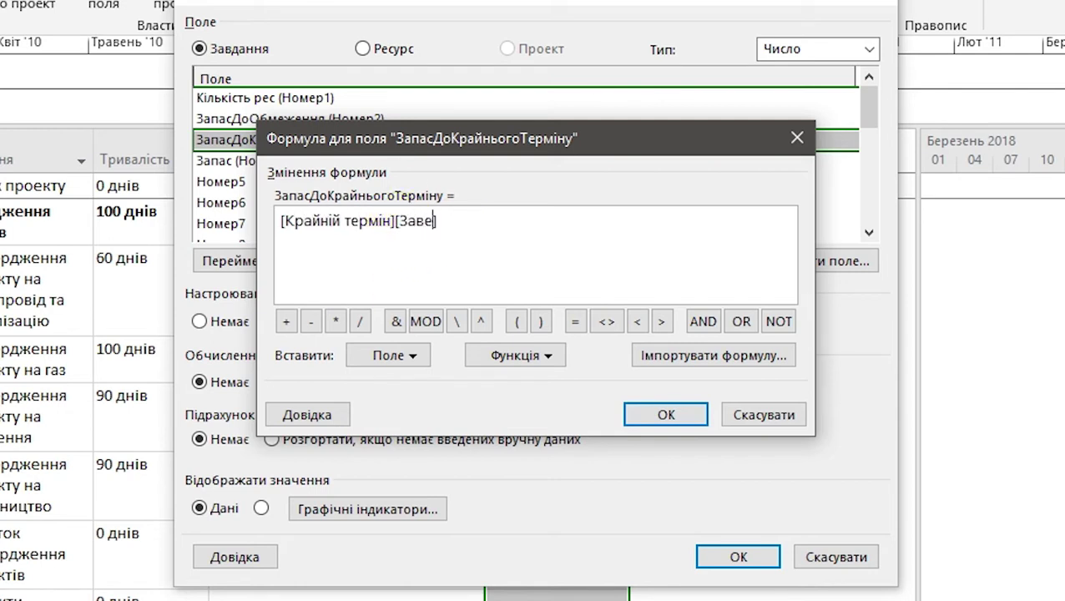
text(ршення)
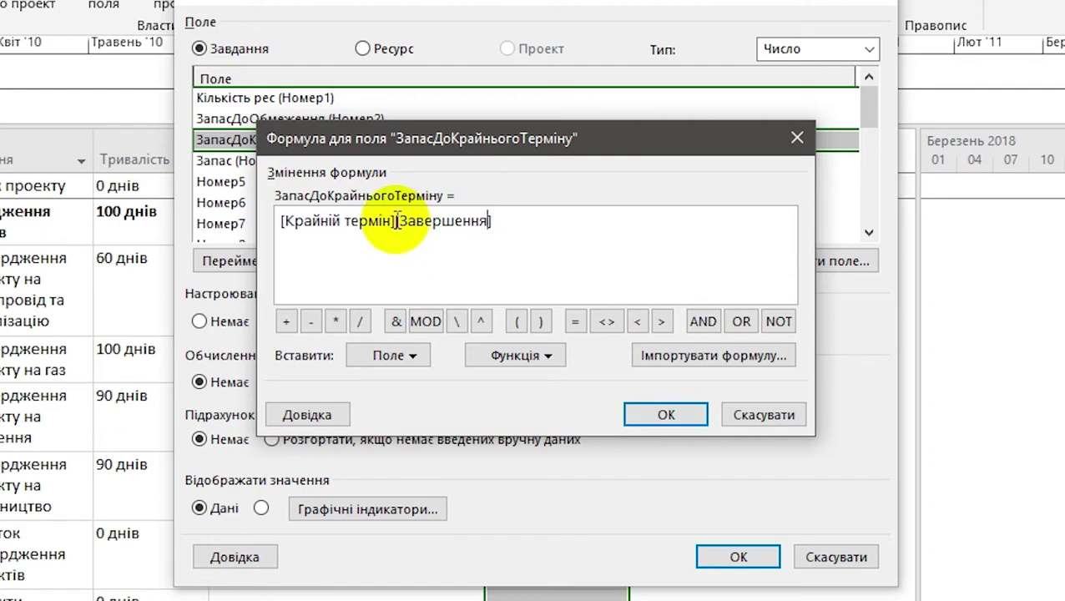
click(394, 222)
click(311, 321)
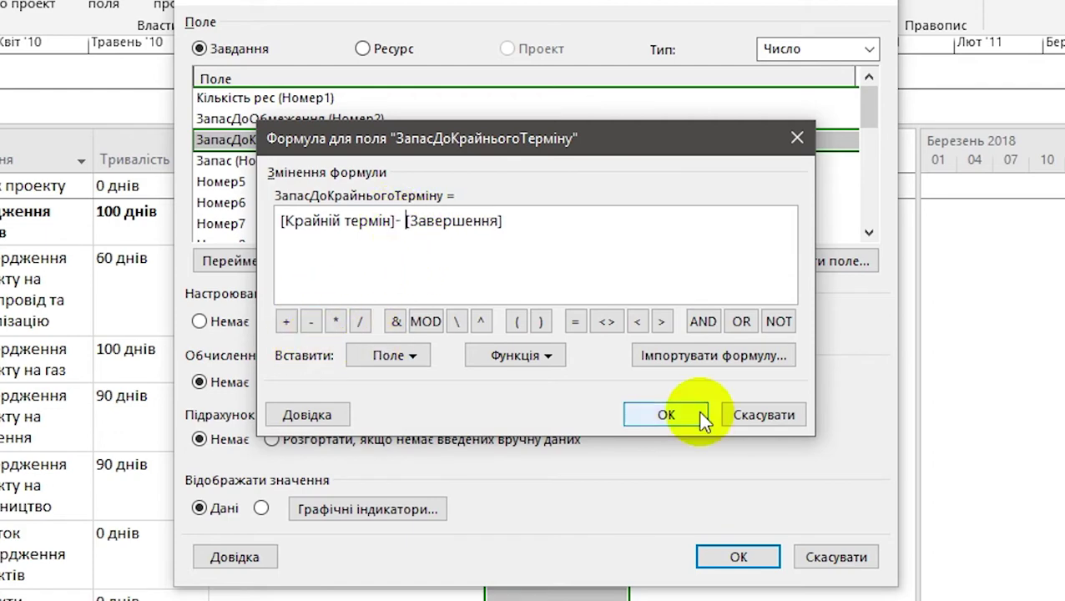
click(665, 415)
Switch the Запас field to a formula, accepting the data replacement, and insert the IIf function in it
click(425, 322)
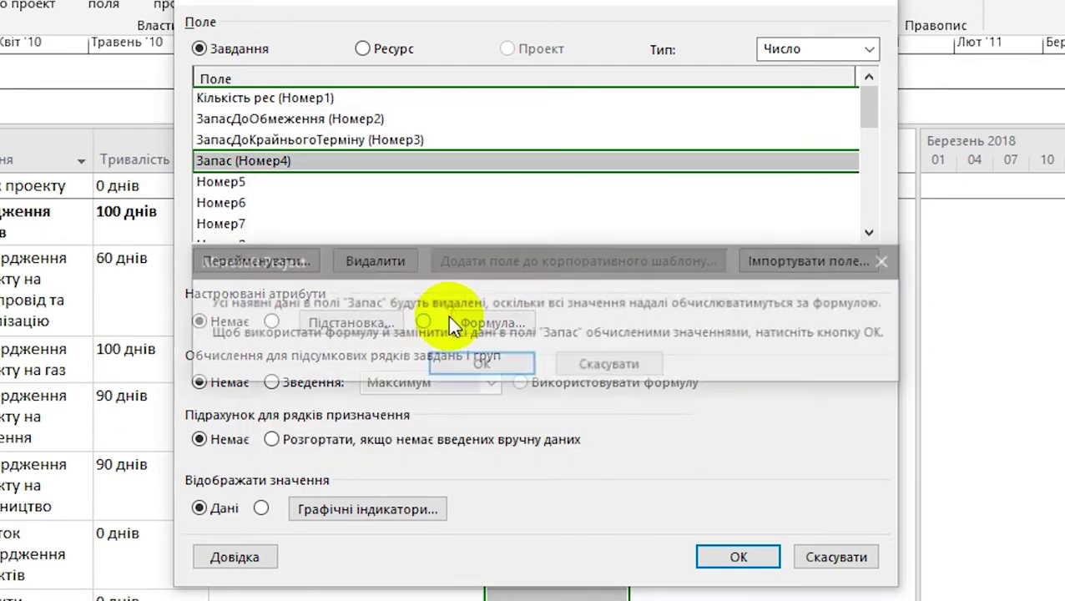
click(482, 368)
click(496, 327)
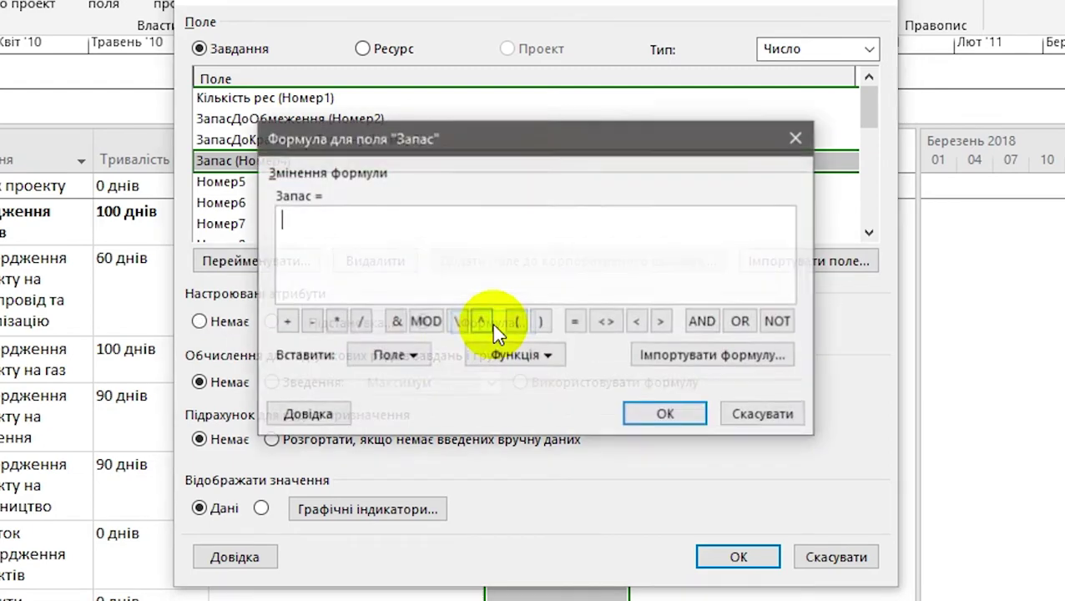
click(525, 357)
mouse_move(562, 448)
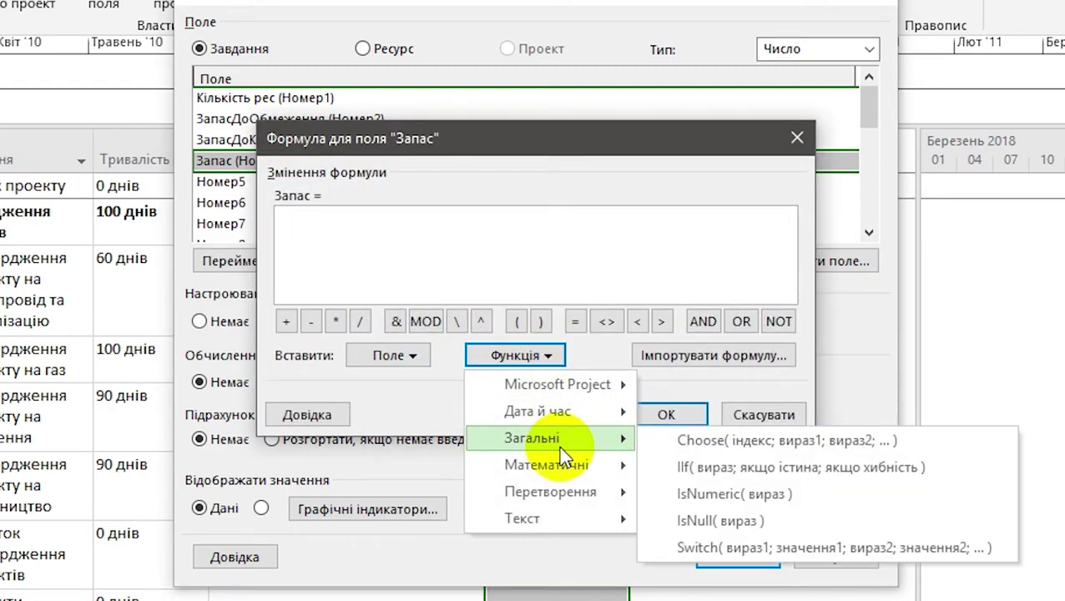
click(698, 455)
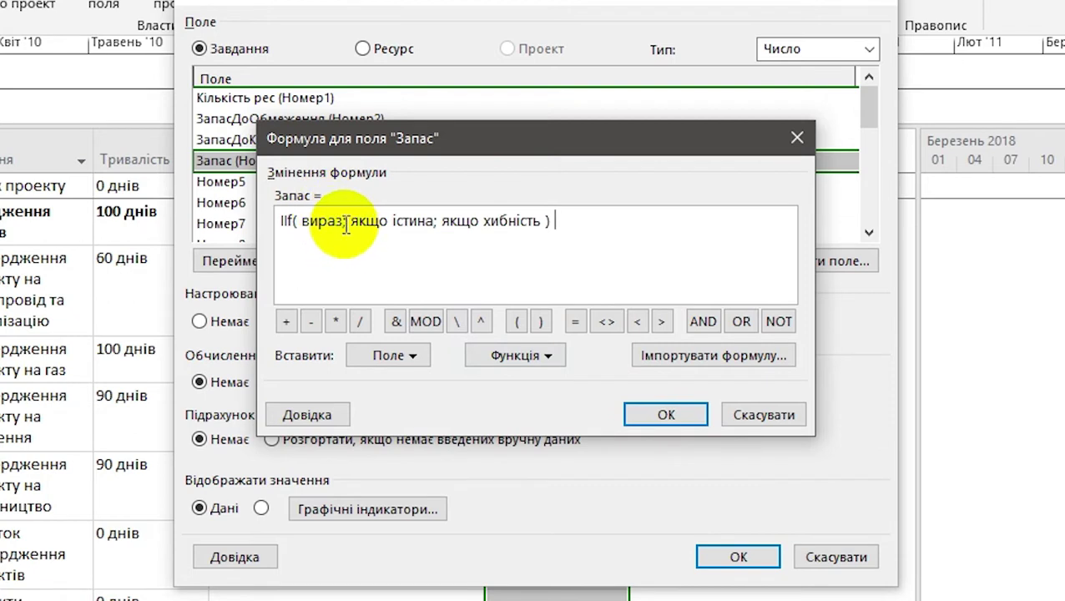
Replace the вираз placeholder in the IIf function with the custom number field [ЗапасДоОбмеження]
click(344, 224)
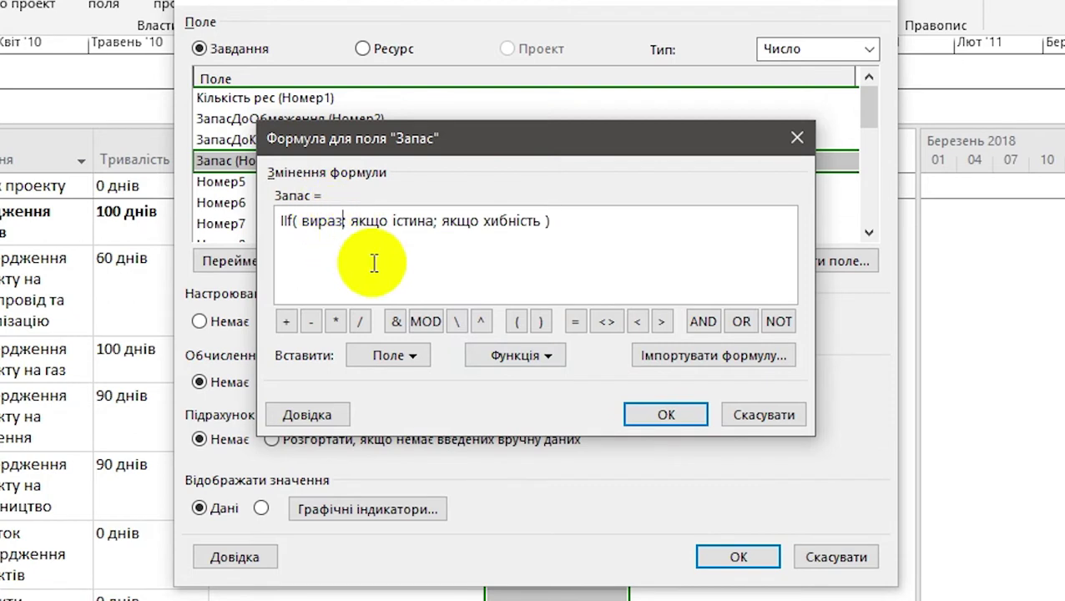
key(BackSpace)
key(BackSpace)
key(BackSpace)
key(BackSpace)
key(BackSpace)
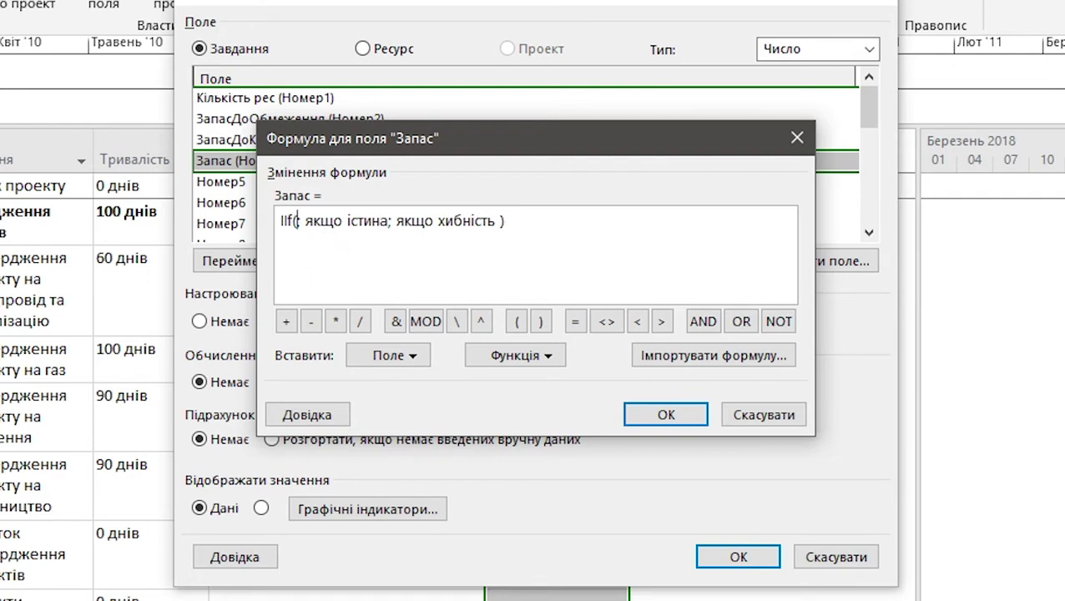
click(386, 359)
mouse_move(503, 453)
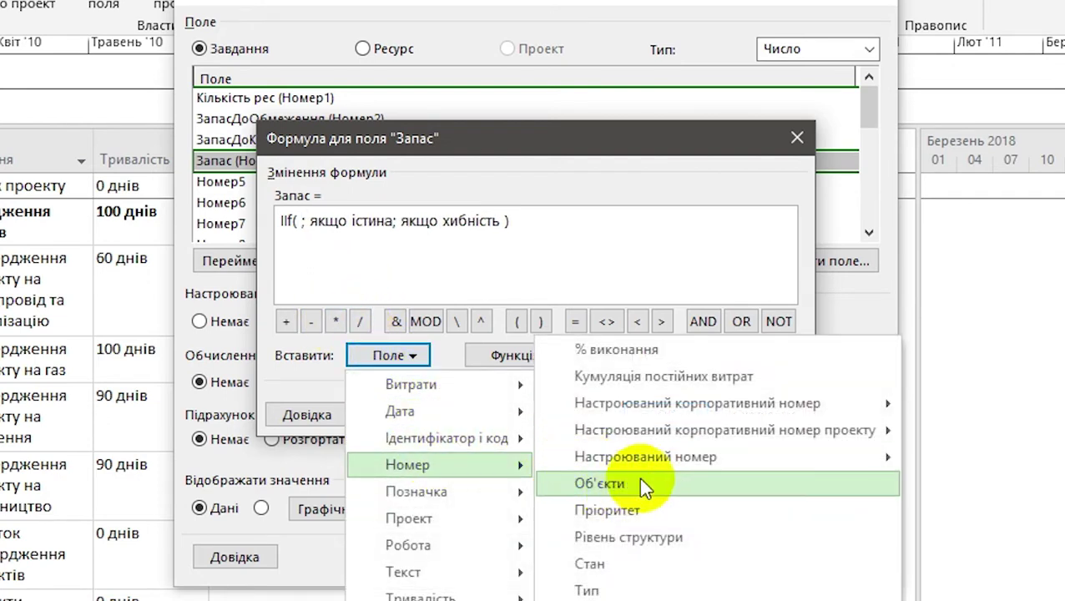
mouse_move(659, 461)
click(1014, 219)
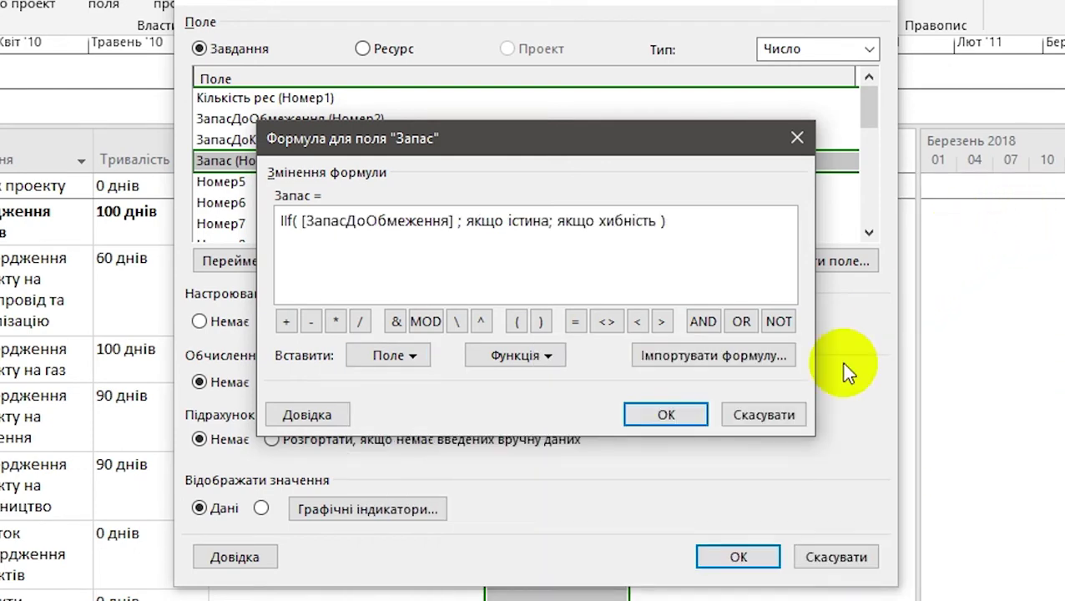
Complete the IIf condition with a less-than comparison to the [ЗапасДоКрайньогоТерміну] field
click(637, 321)
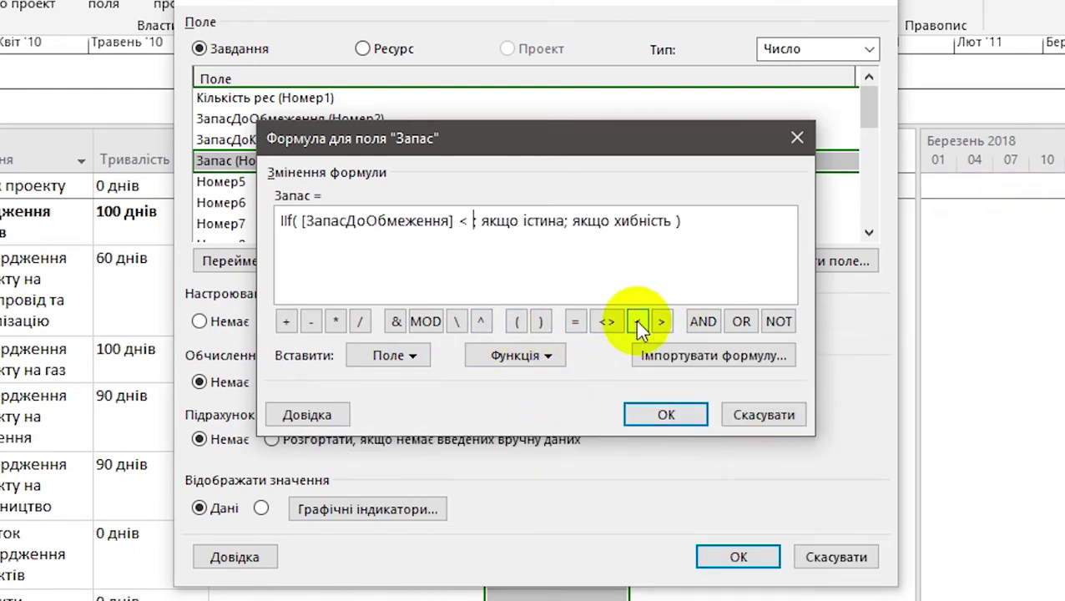
click(420, 365)
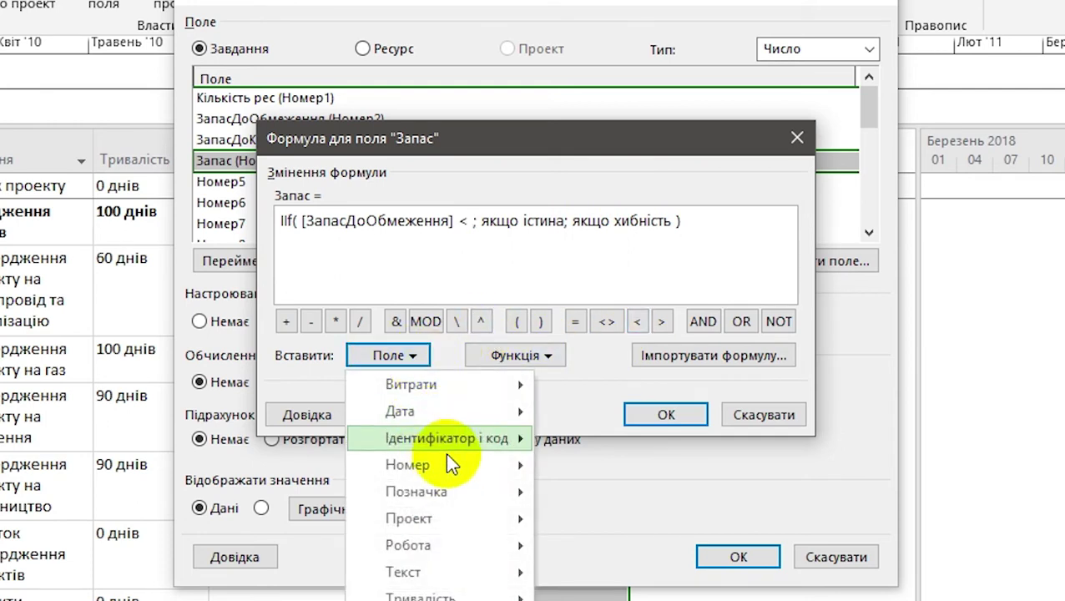
mouse_move(476, 470)
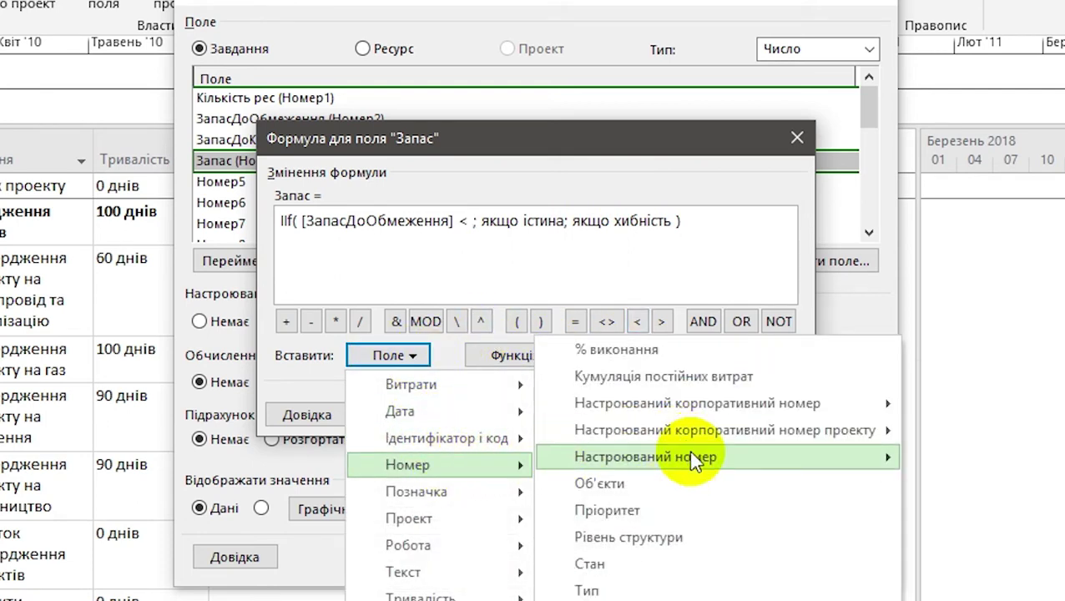
mouse_move(697, 457)
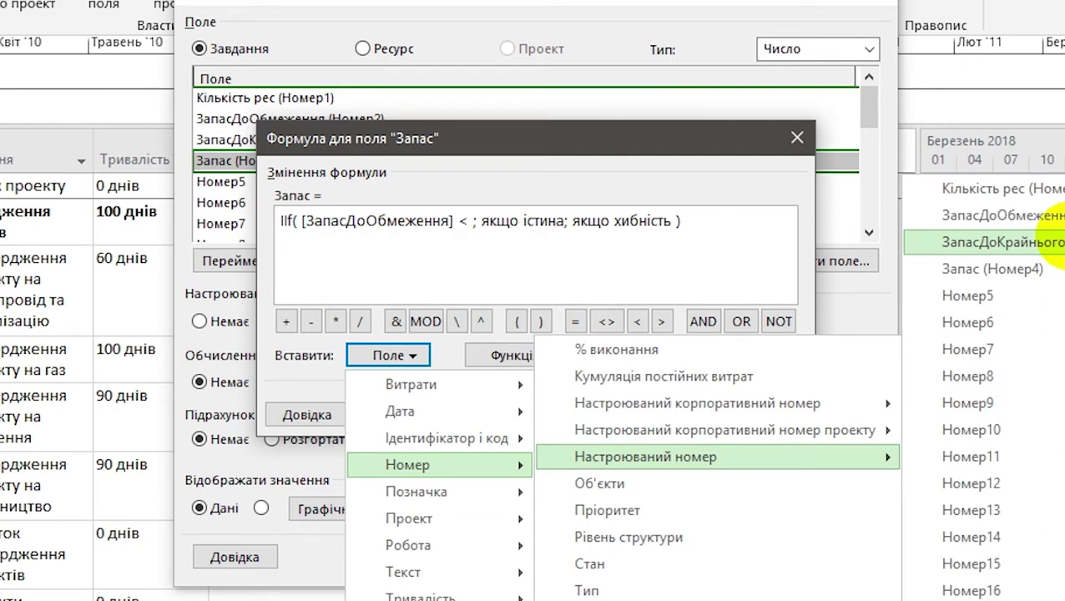
click(1047, 242)
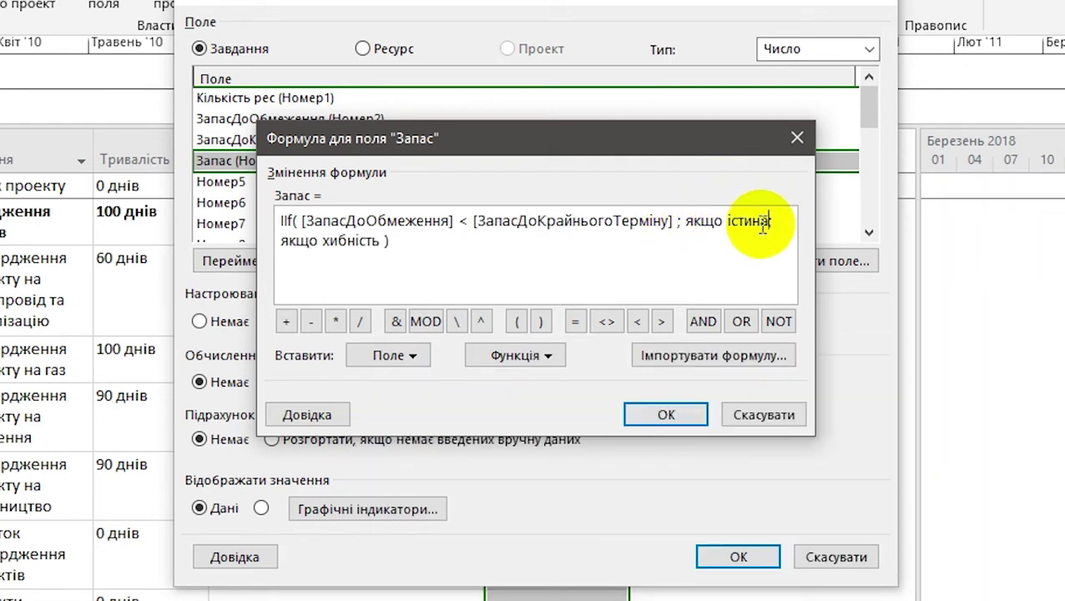
Replace the якщо істина placeholder in the IIf function with the [ЗапасДоОбмеження] field
drag(762, 222, 686, 219)
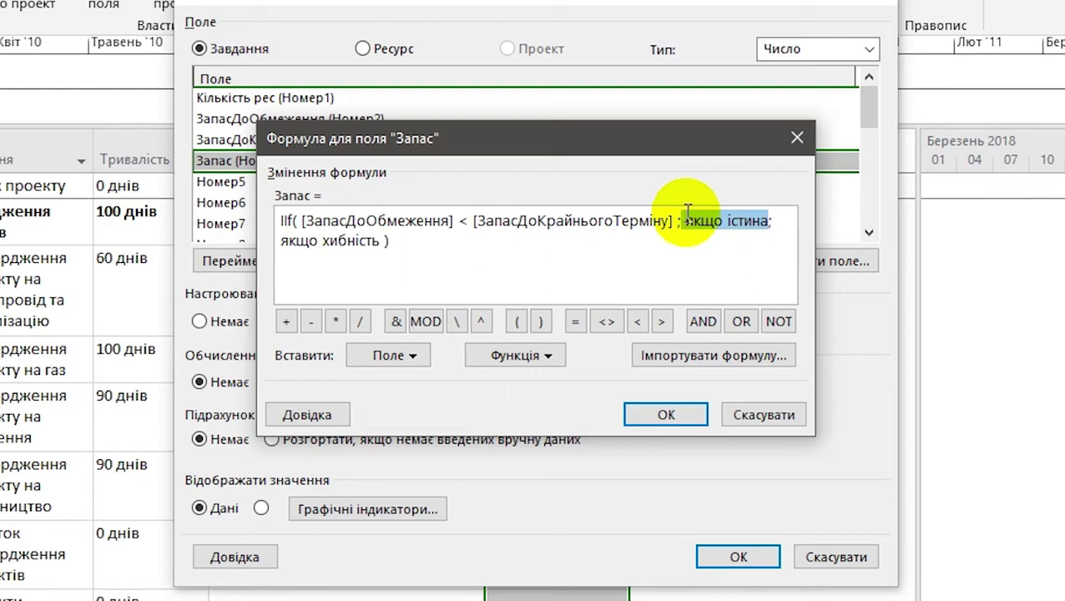
key(BackSpace)
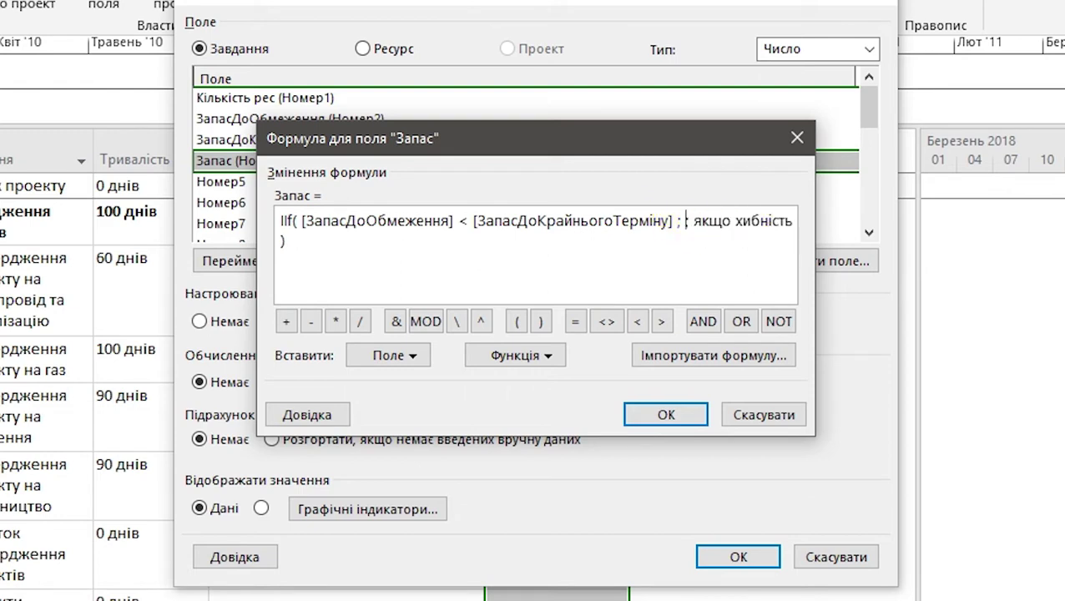
click(371, 362)
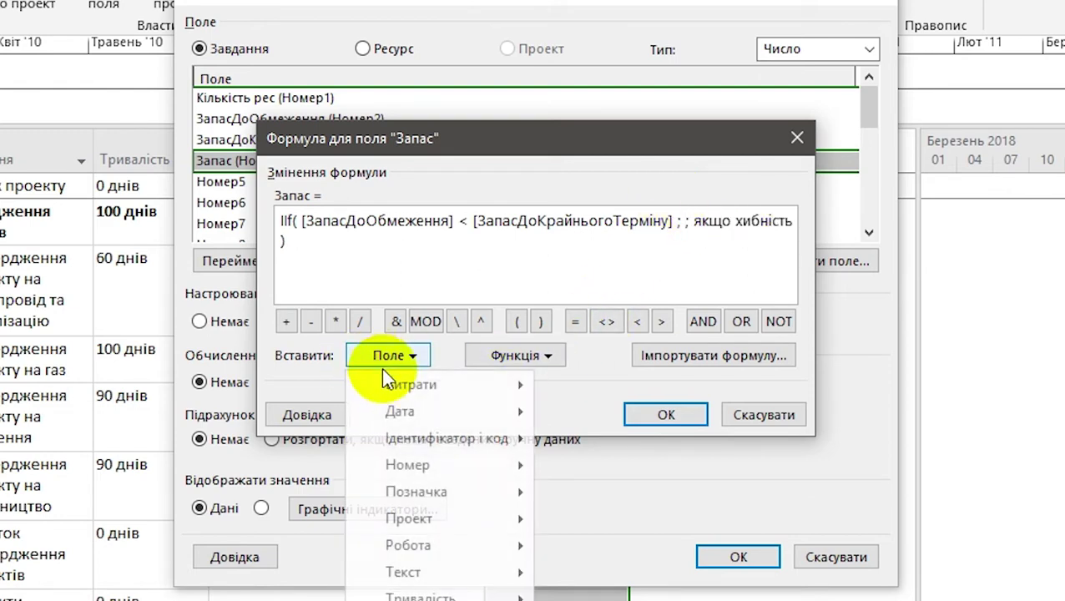
mouse_move(431, 467)
mouse_move(711, 455)
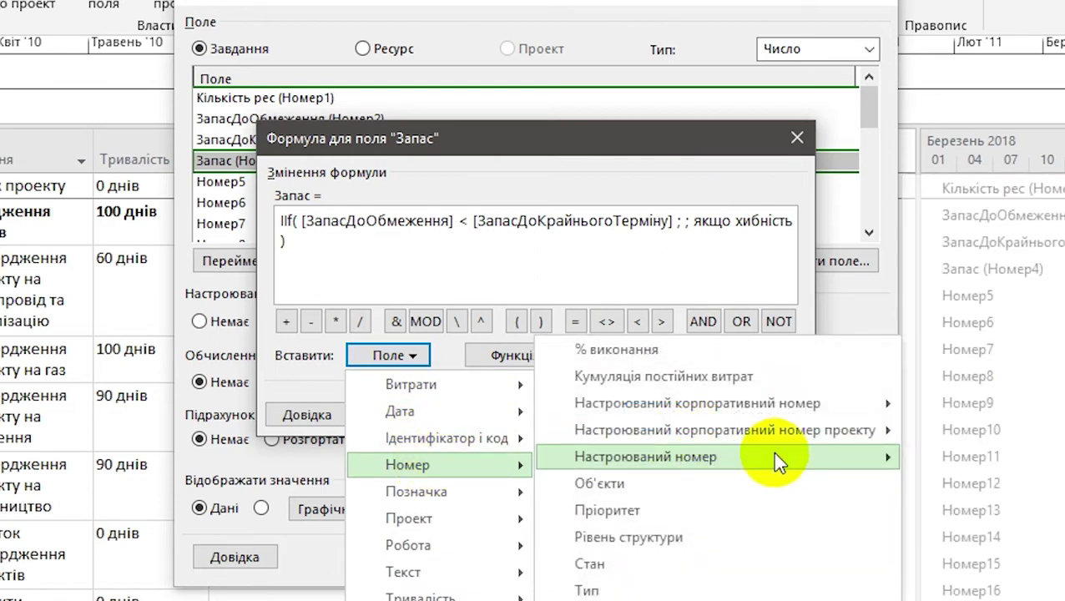
click(1035, 216)
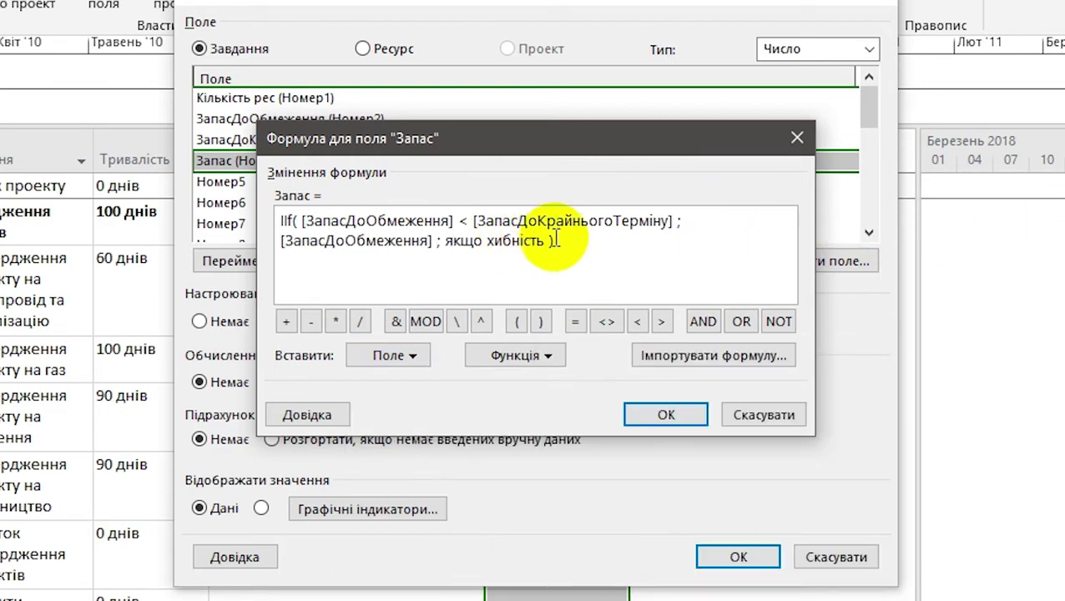
Replace the якщо хибність placeholder in the Запас formula with the [ЗапасДоКрайньогоТерміну] field and accept the custom field settings
drag(547, 240, 436, 243)
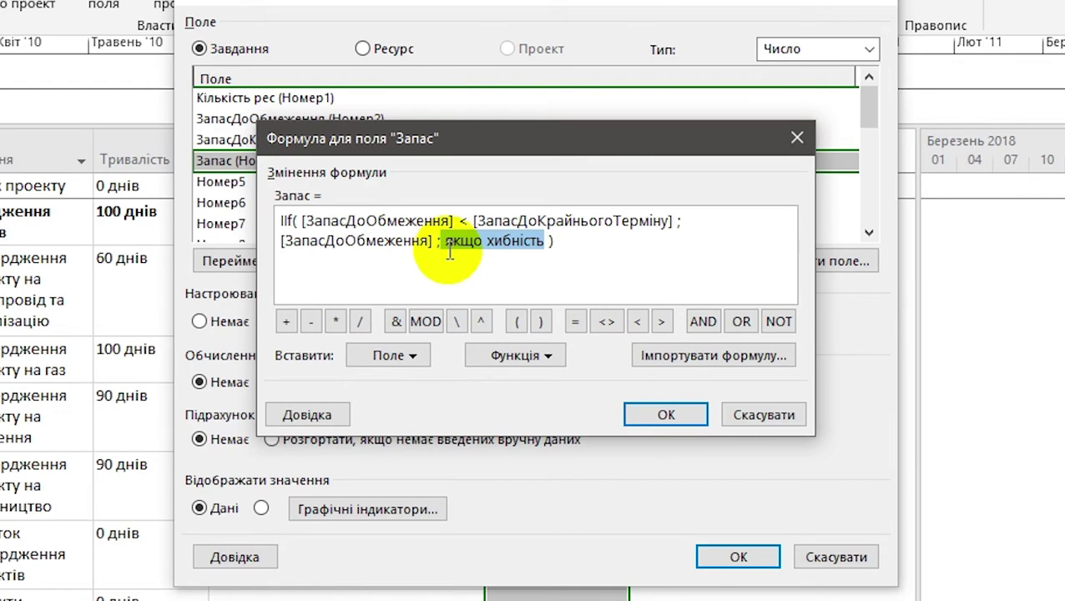
click(519, 357)
click(388, 356)
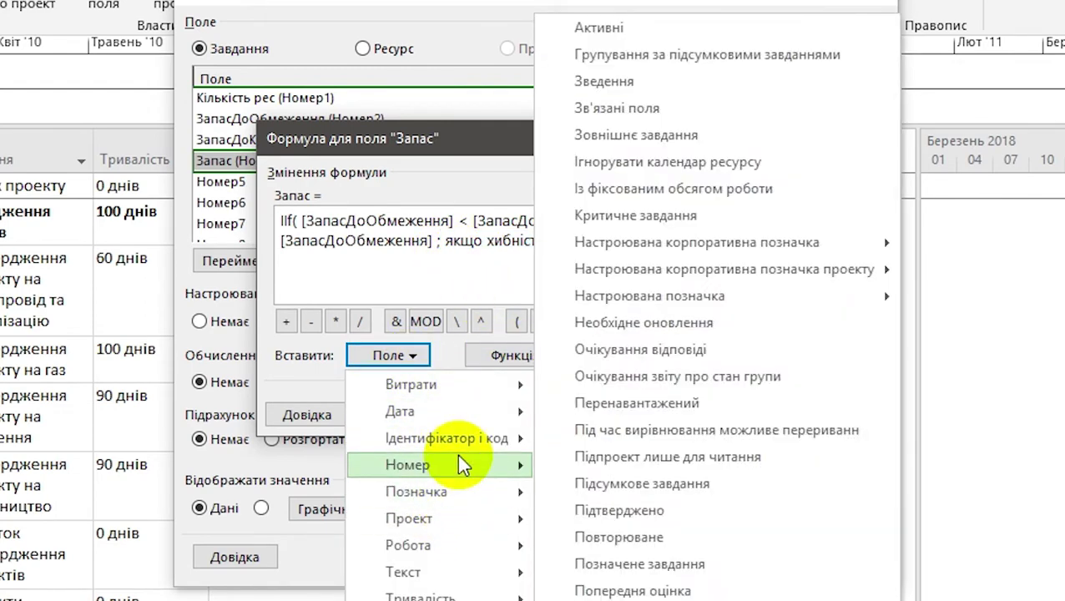
mouse_move(458, 459)
mouse_move(655, 451)
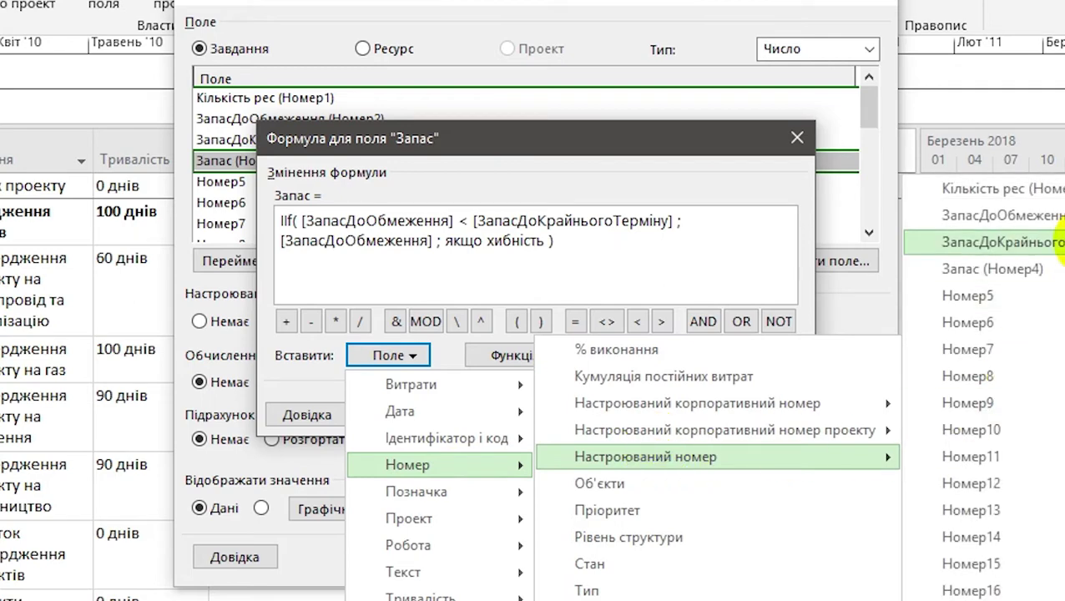
click(1055, 242)
click(438, 242)
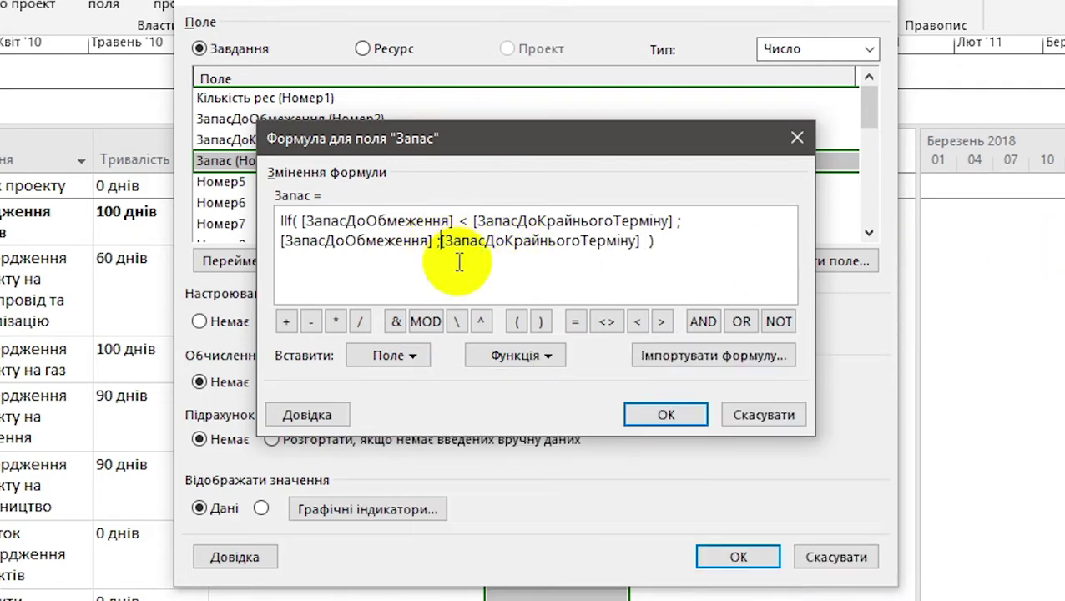
click(659, 418)
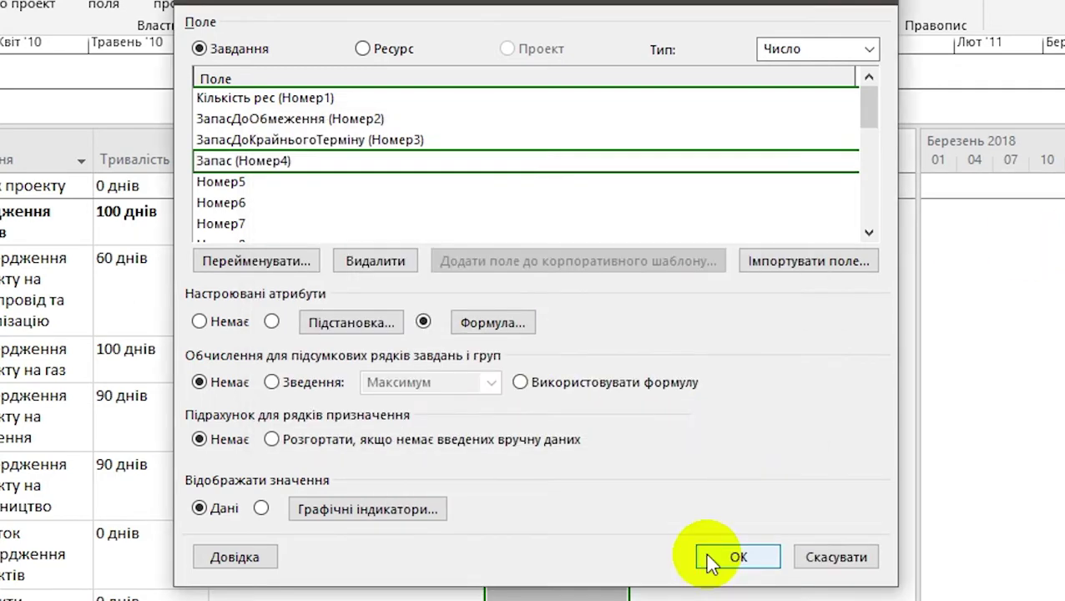
click(709, 557)
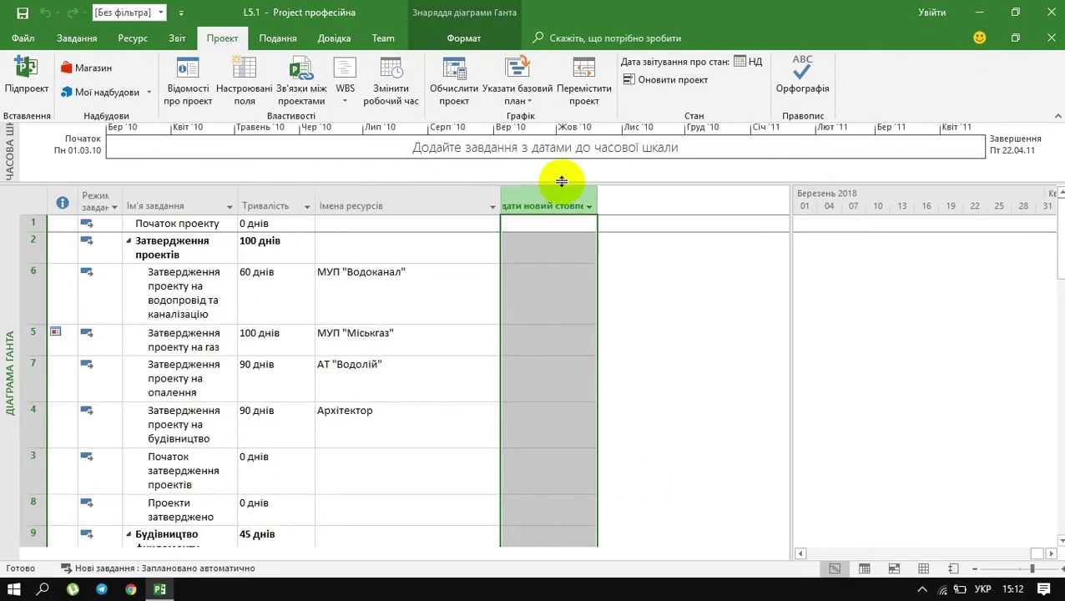
Add the columns ЗапасДоКрайньогоТерміну, ЗапасДоОбмеження and Запас to the task table after the resource names
click(554, 201)
text(Запас ( Номер4)
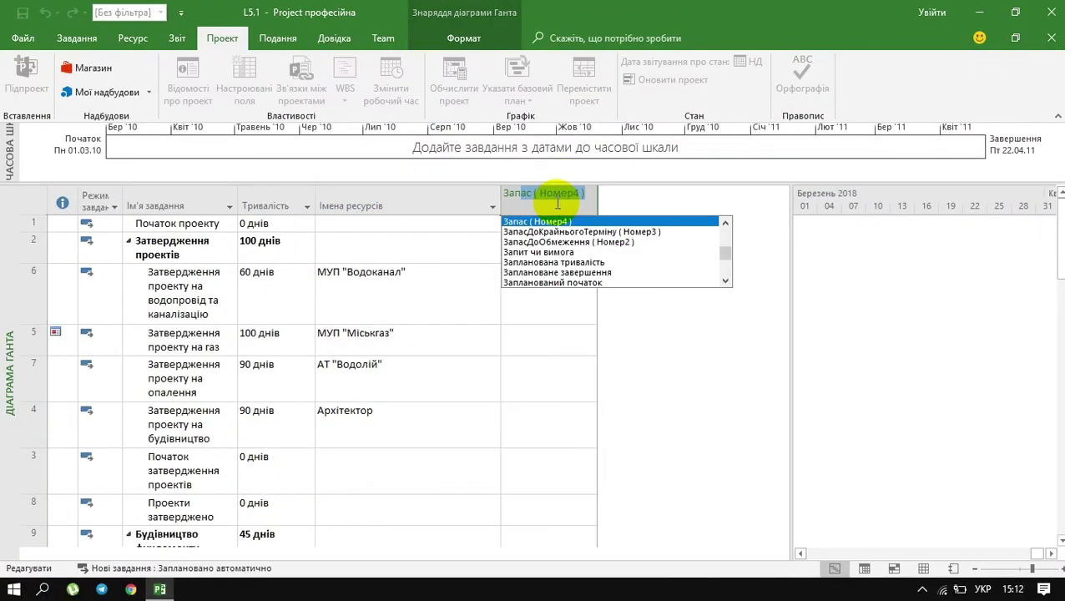
key(Return)
click(663, 201)
text(ЗапасДоОбмежен)
key(Return)
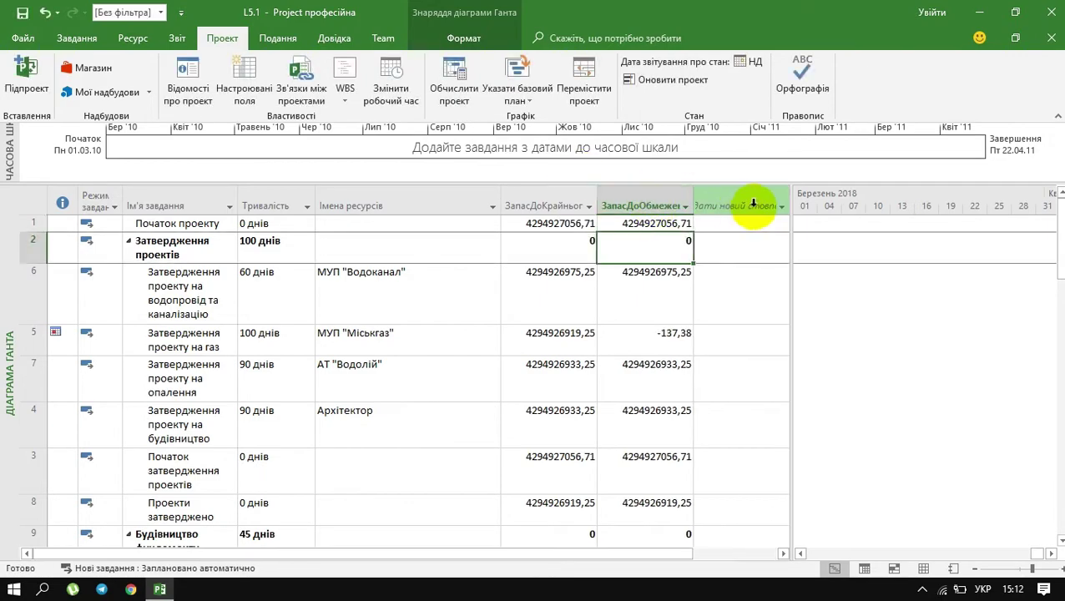
click(754, 200)
text(Запас)
key(Return)
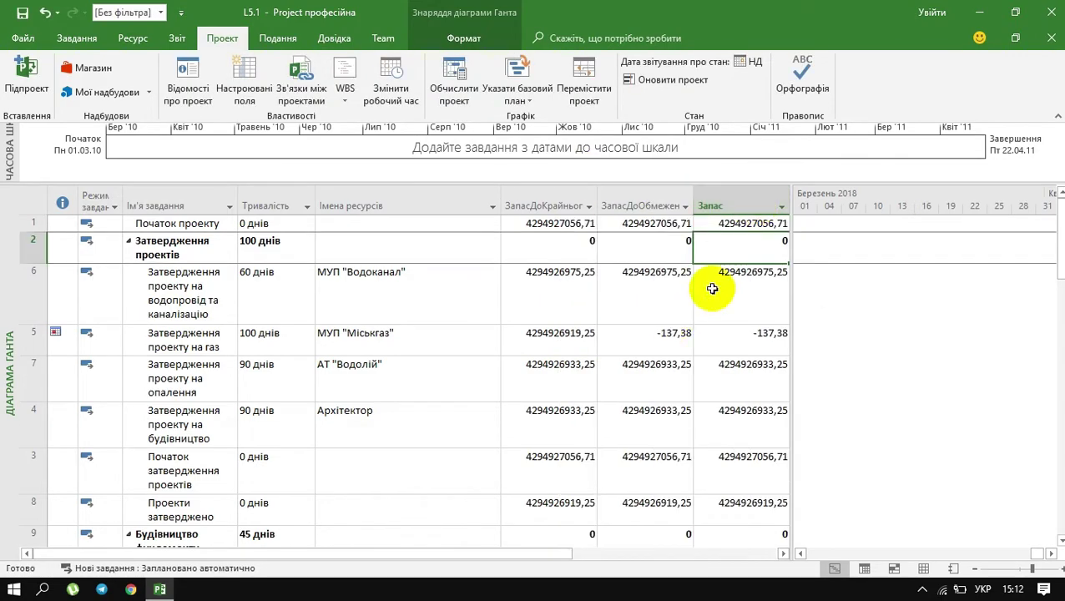
Set the constraint type of task 17, Перекриття снін, to Завершення не раніше ніж
scroll(683, 338, down, 3)
scroll(344, 451, up, 3)
scroll(344, 447, down, 6)
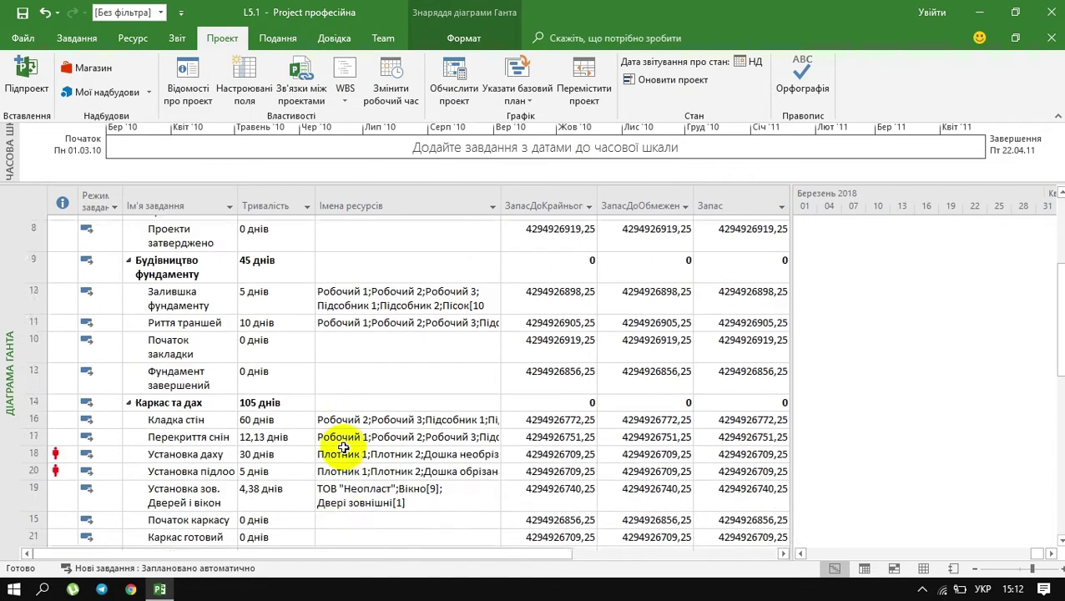
click(202, 370)
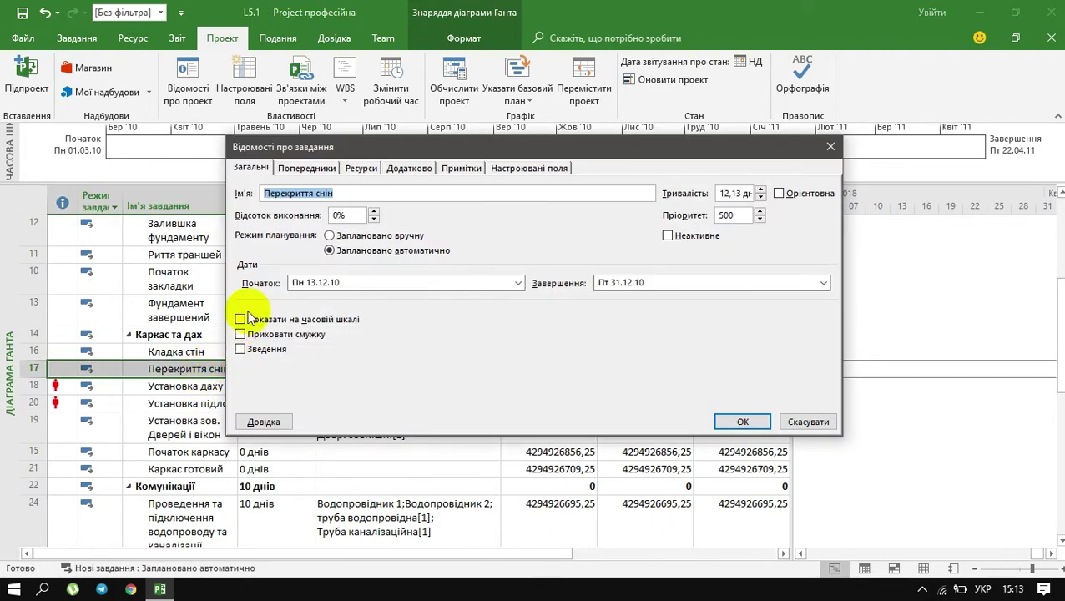
click(409, 169)
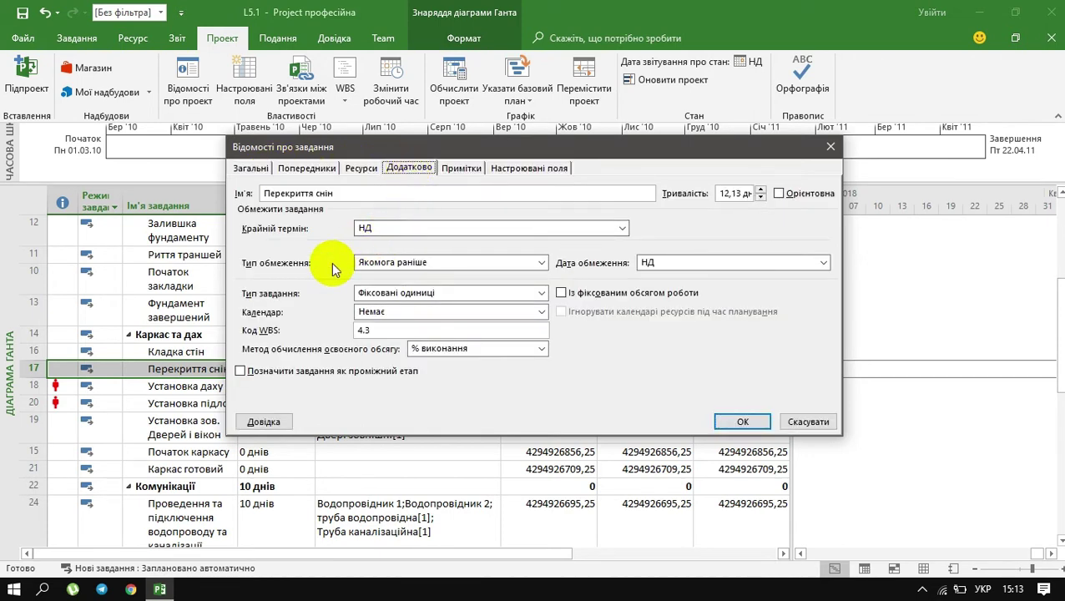
click(386, 263)
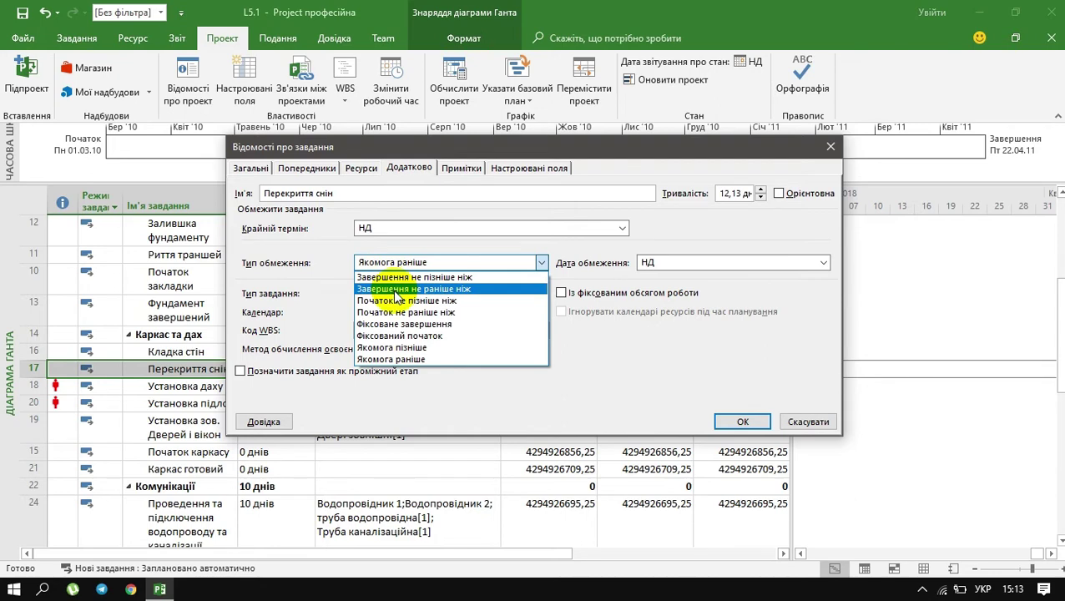
click(394, 289)
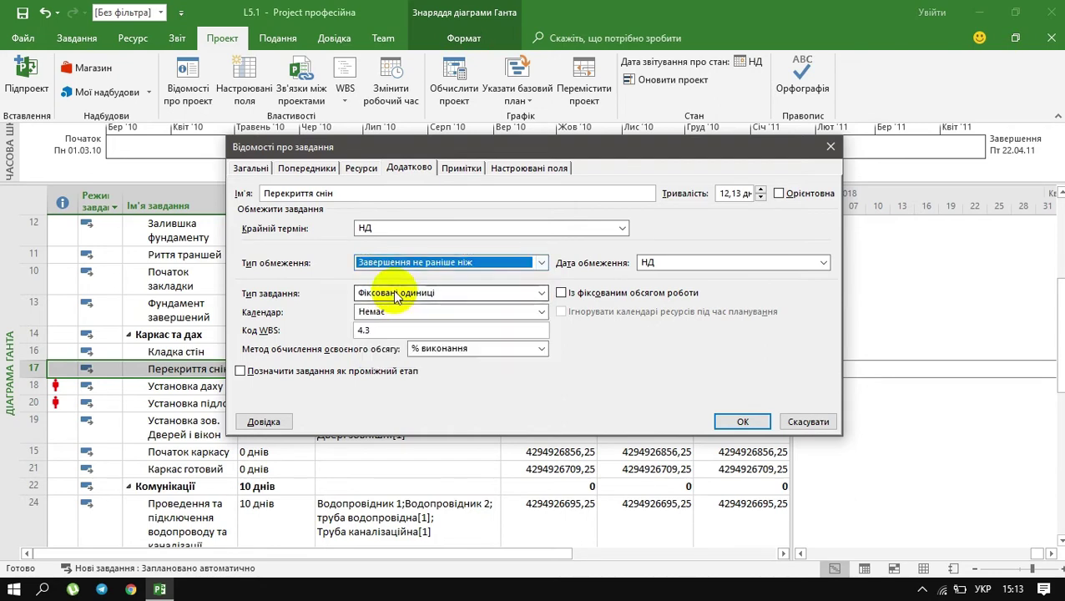
click(742, 421)
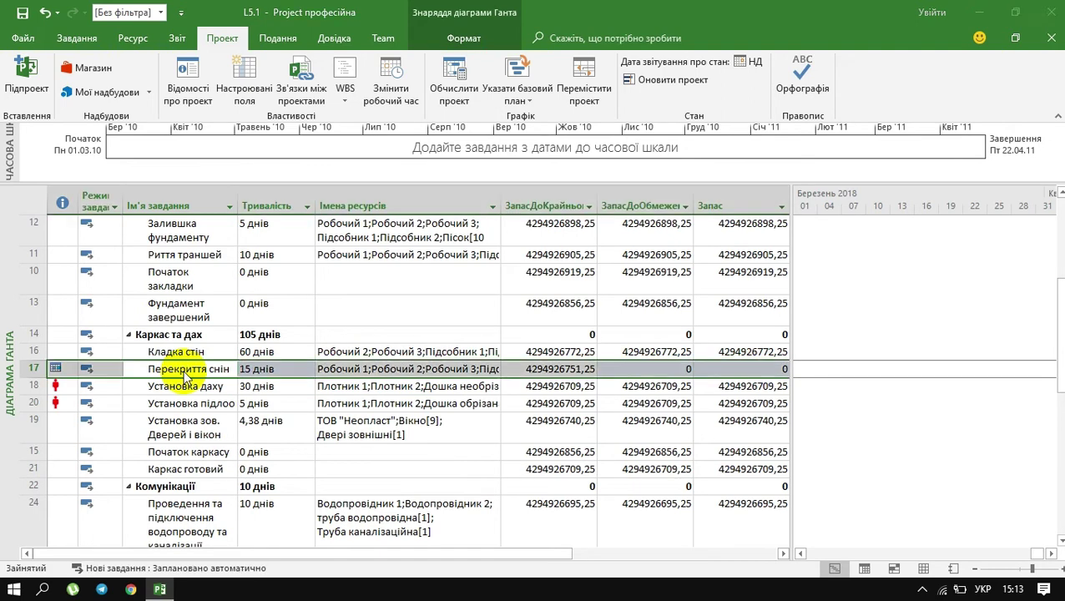
Change the constraint type of task 17, Перекриття снін, to Фіксований початок
double_click(185, 376)
click(442, 262)
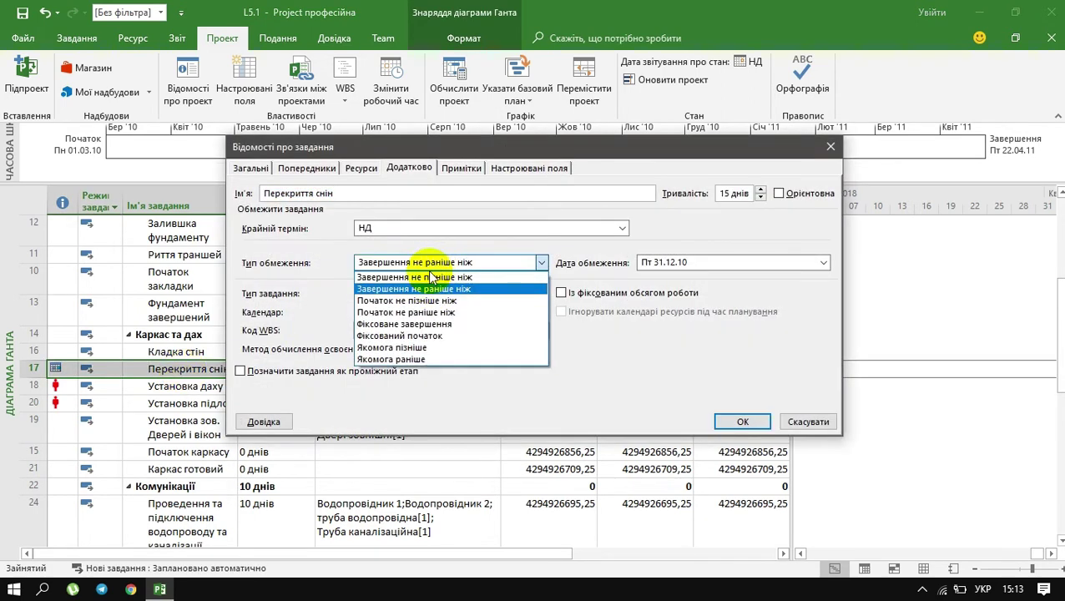
click(408, 335)
click(738, 422)
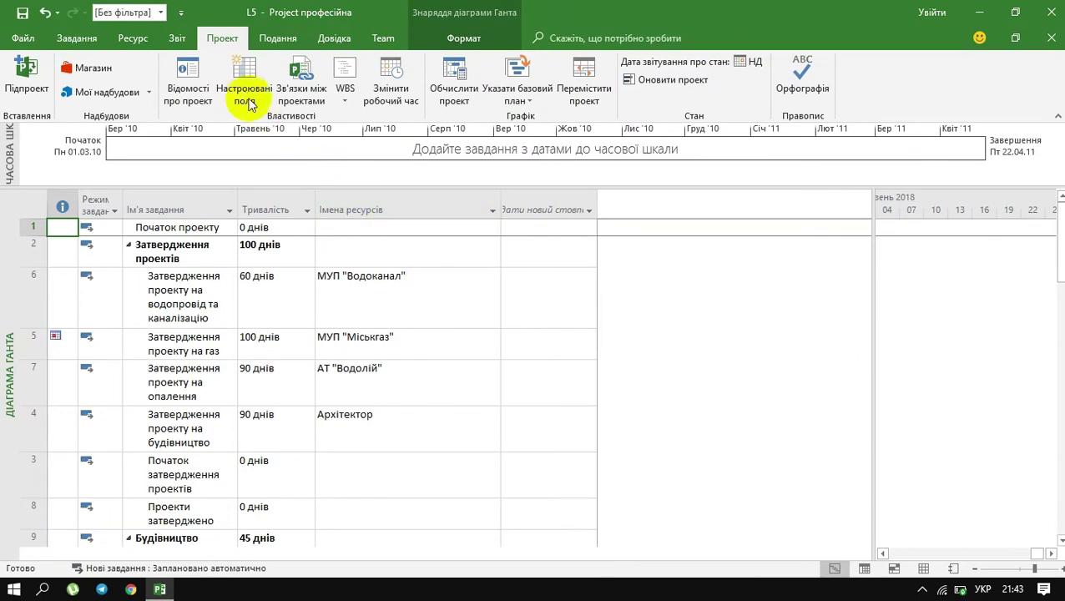
In the L5 project's custom fields, rename the resource field Позначка1 of type Позначка to Досвідчений правцівник
click(247, 98)
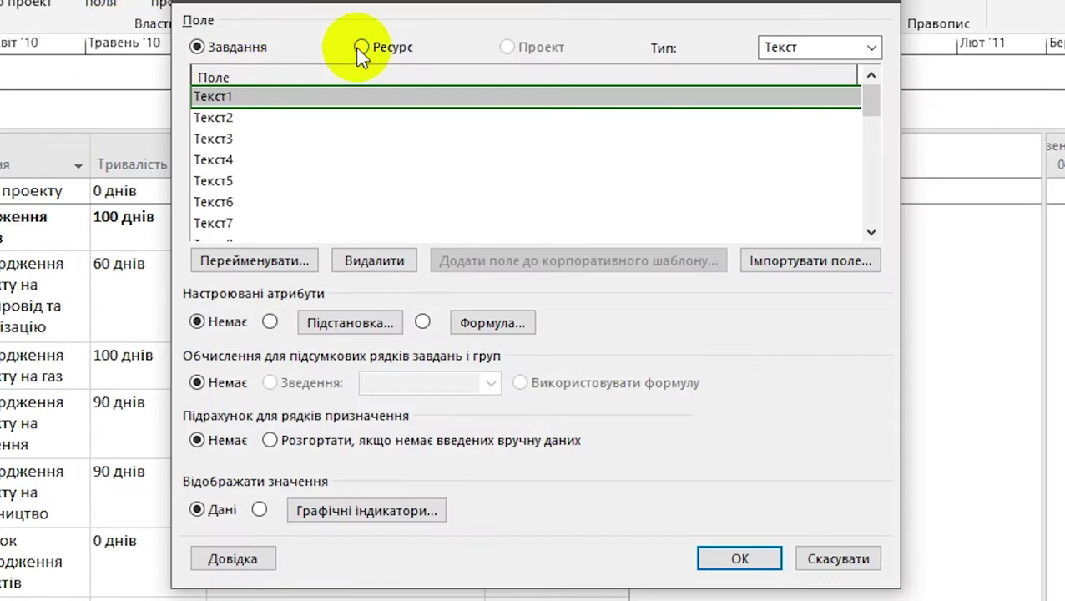
click(360, 48)
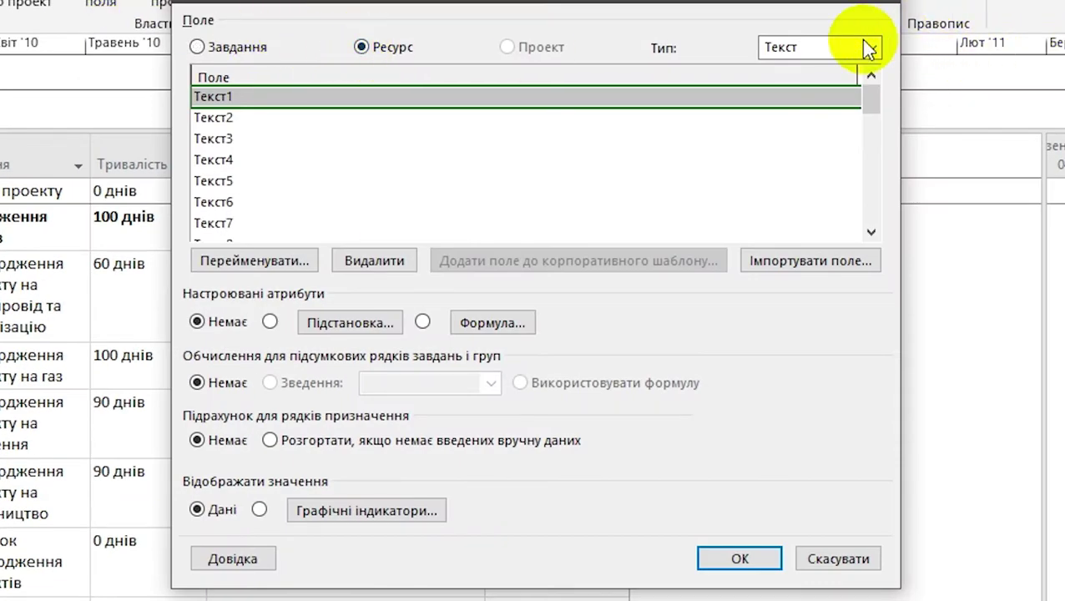
click(867, 48)
click(839, 139)
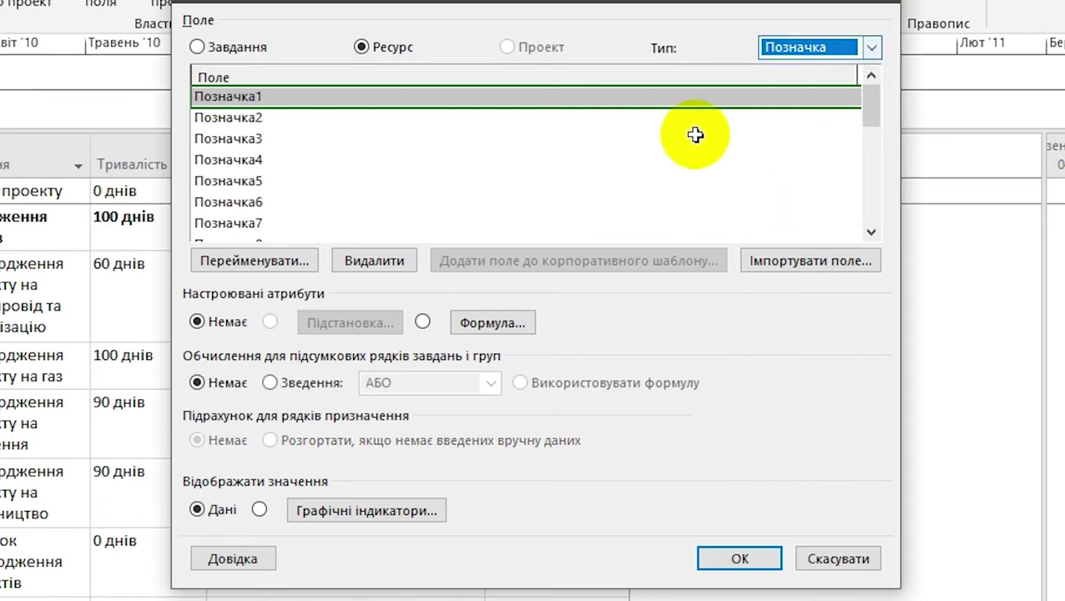
click(209, 99)
text(Д)
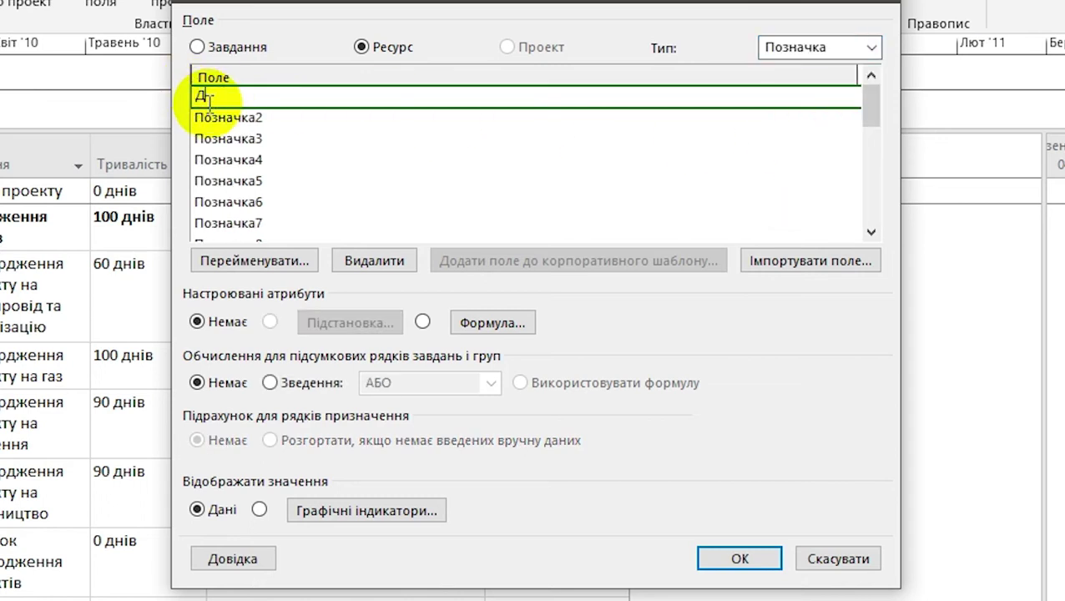
text(освідчений правцівник)
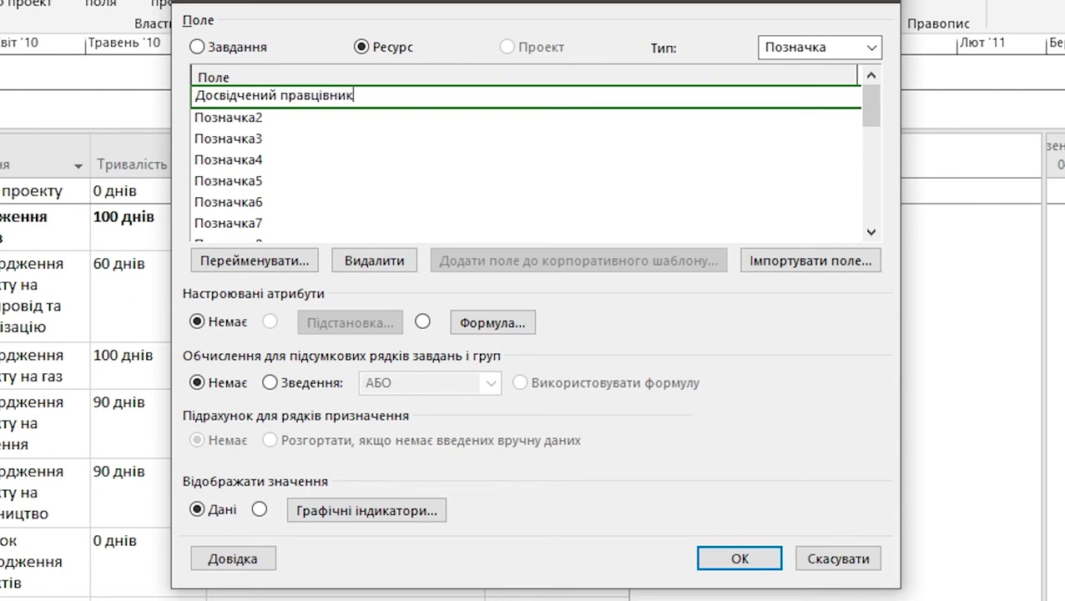
Display the Досвідчений правцівник field with graphical indicators and add the first test condition дорівнює with the value Так
click(260, 509)
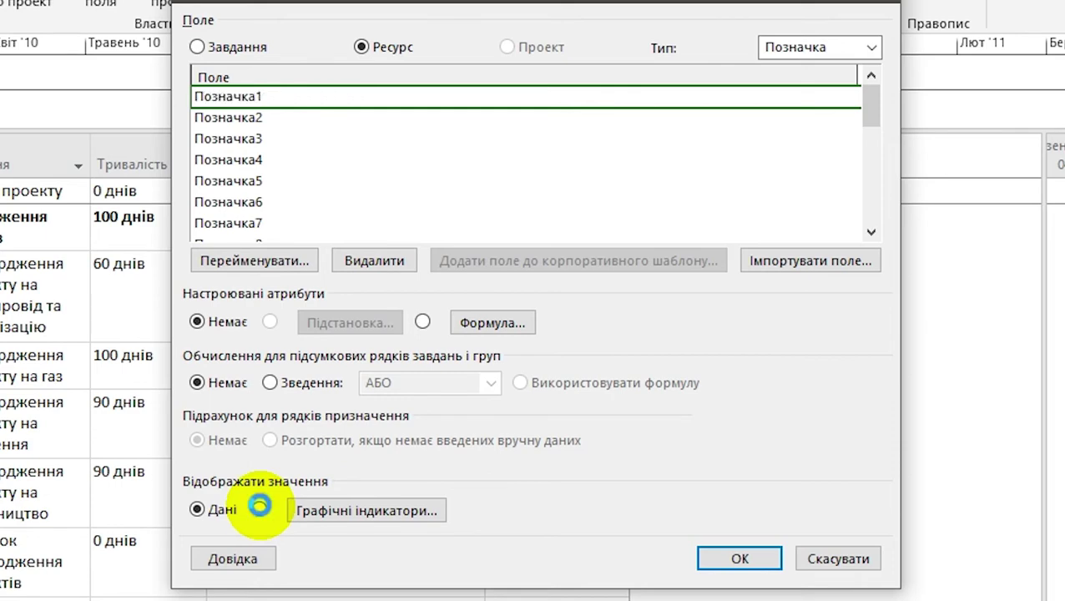
click(326, 518)
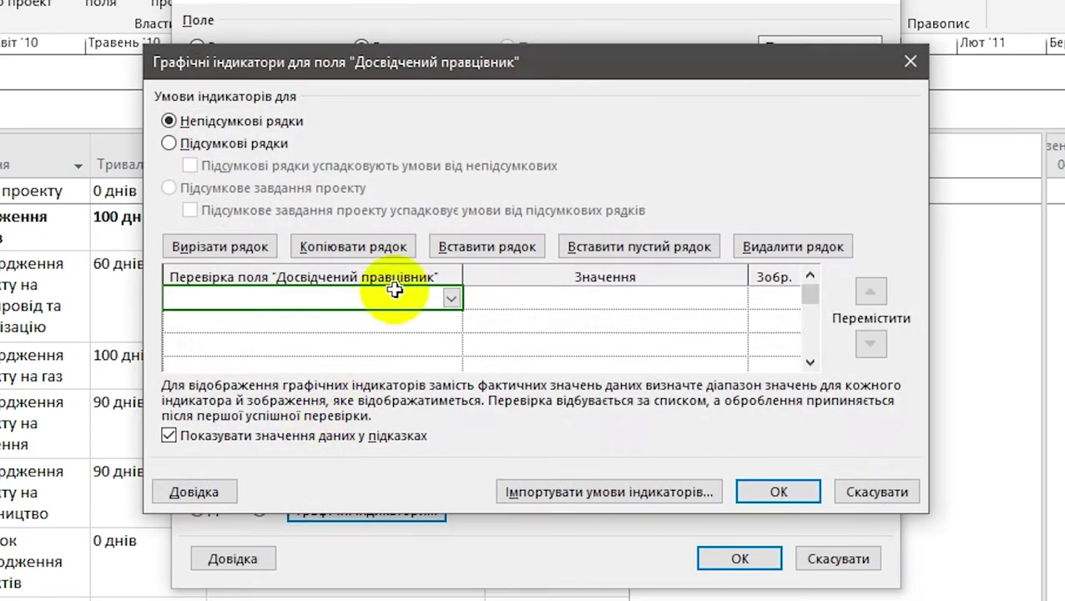
click(451, 298)
click(385, 319)
click(660, 297)
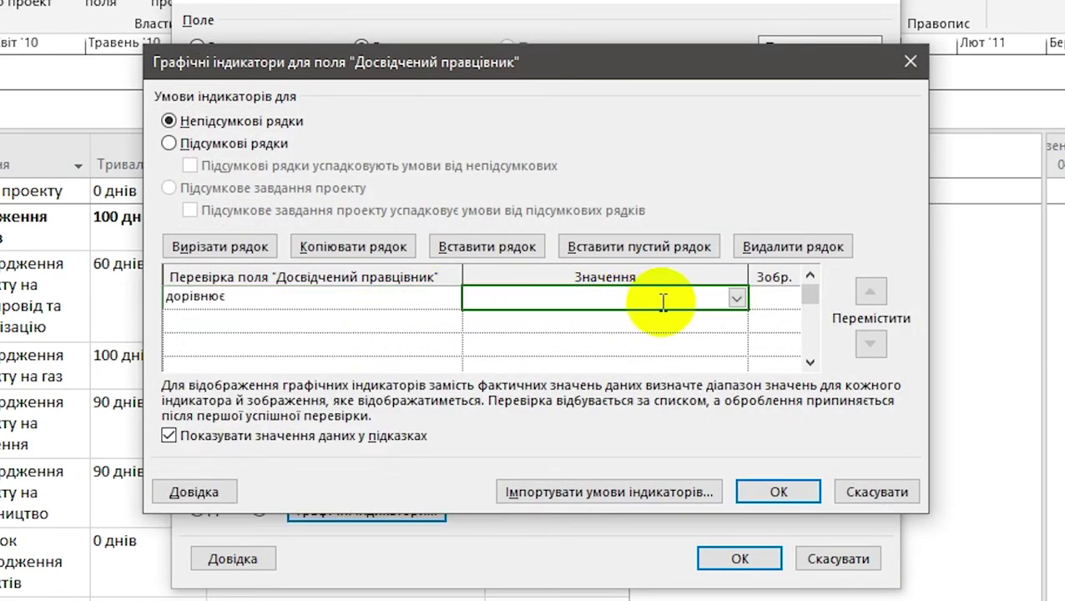
click(737, 298)
click(741, 307)
click(736, 298)
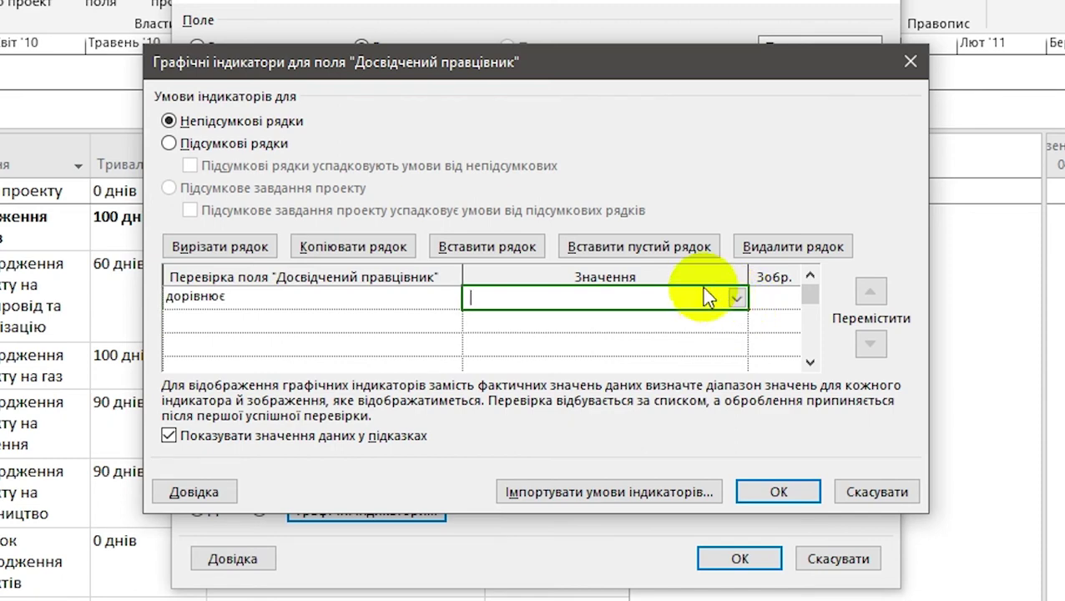
click(805, 300)
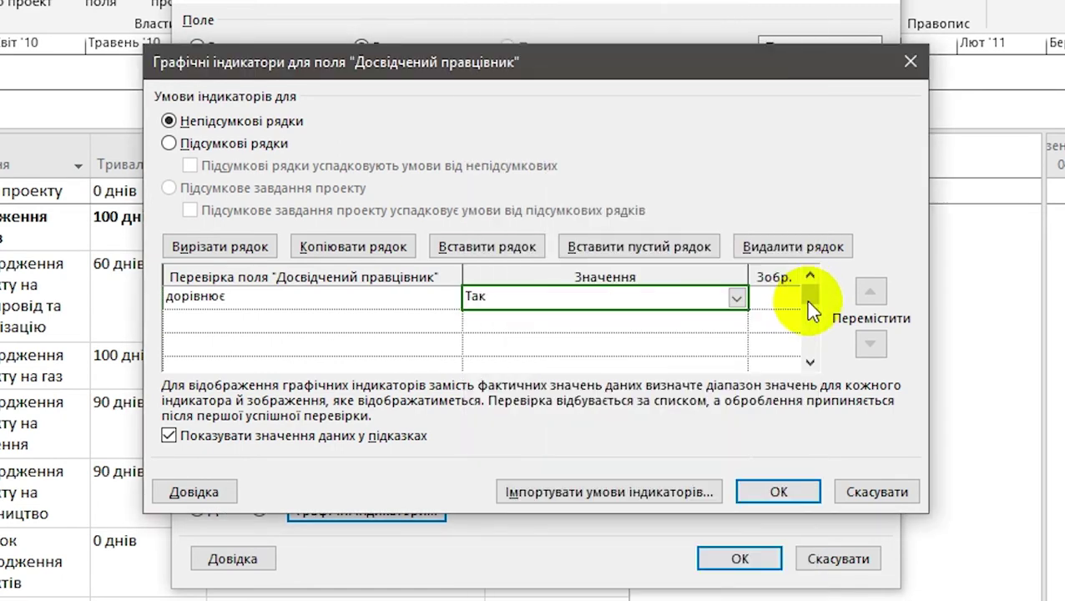
Assign the green smiley face image to the дорівнює Так condition
click(788, 296)
click(788, 298)
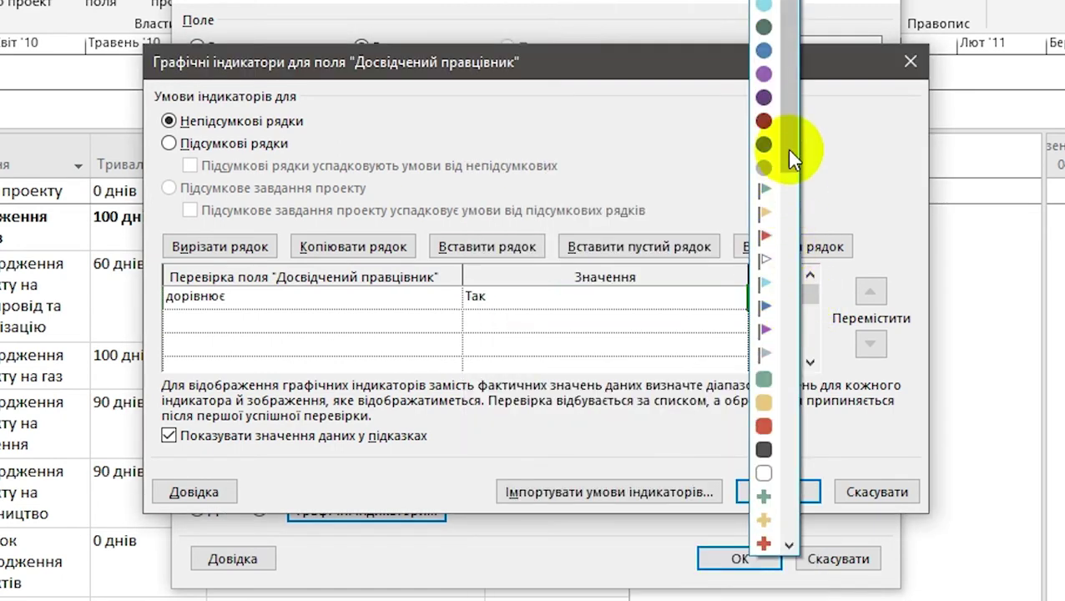
scroll(792, 334, down, 5)
scroll(805, 467, down, 5)
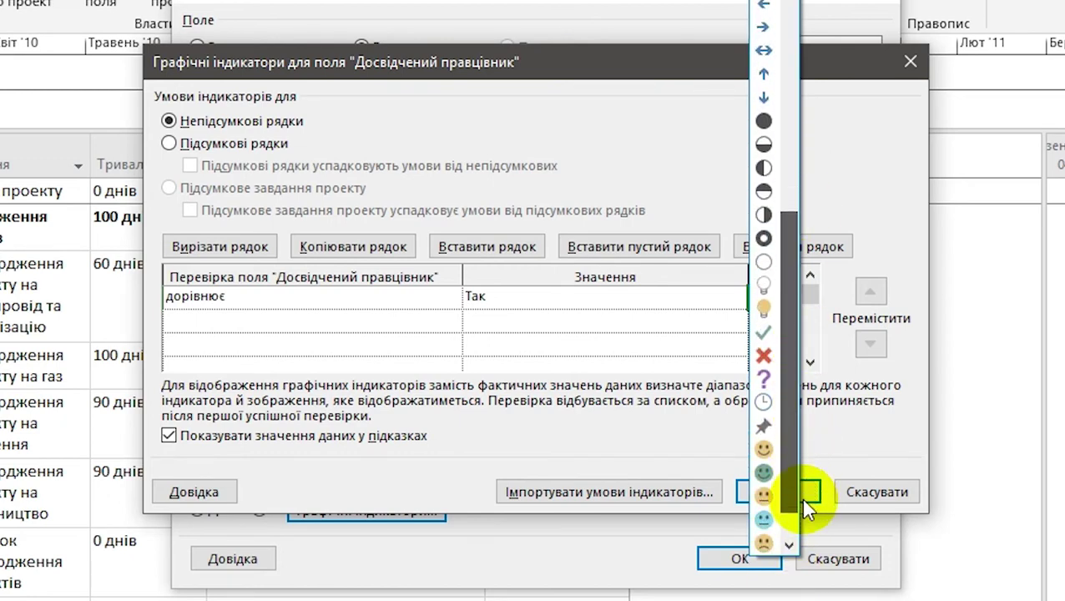
click(767, 443)
Add a second indicator test condition не дорівнює with the value Так
click(446, 320)
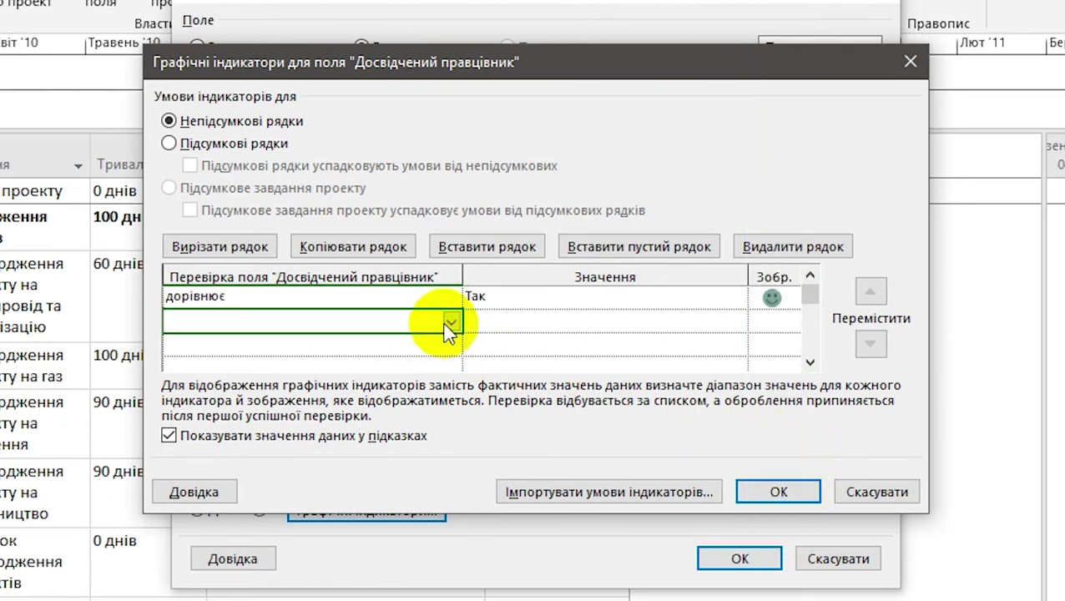
click(451, 321)
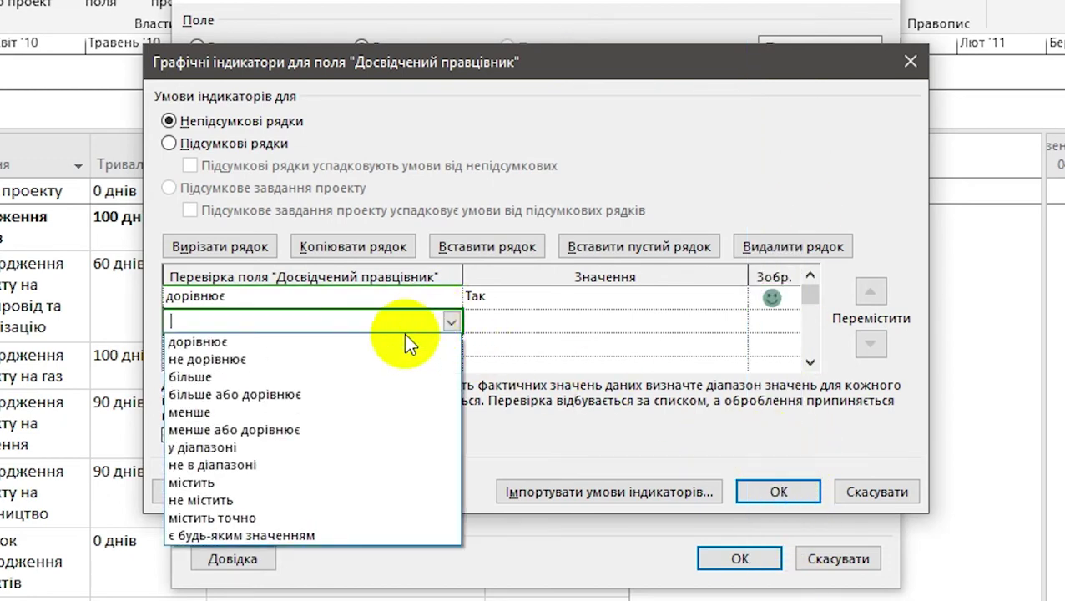
click(367, 360)
click(714, 318)
click(750, 319)
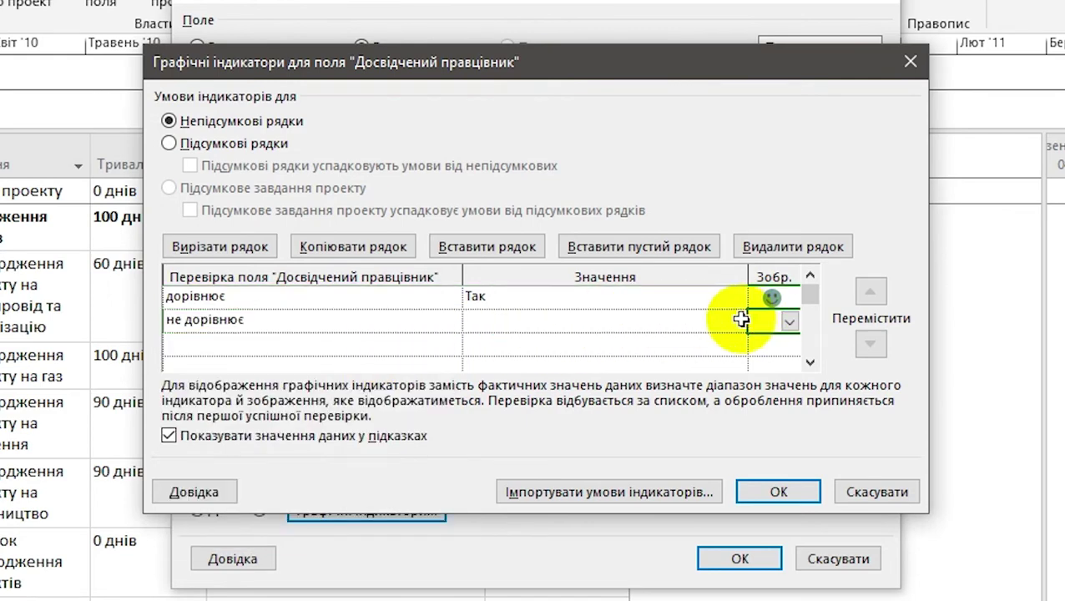
click(740, 320)
click(739, 321)
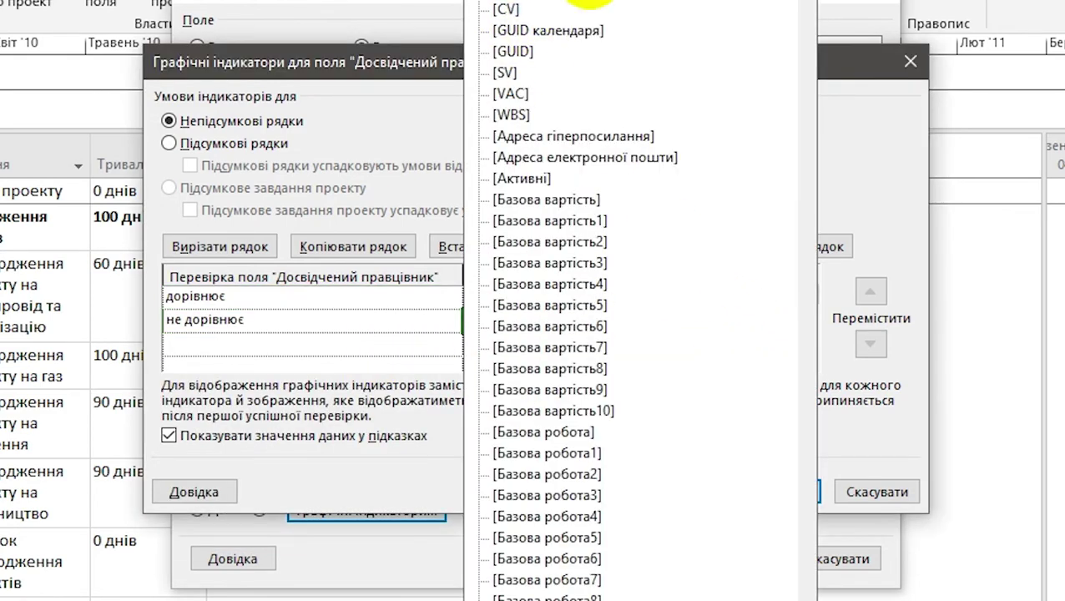
click(804, 302)
Assign the red sad face image to the не дорівнює Так condition and accept the indicator and custom field settings
click(763, 321)
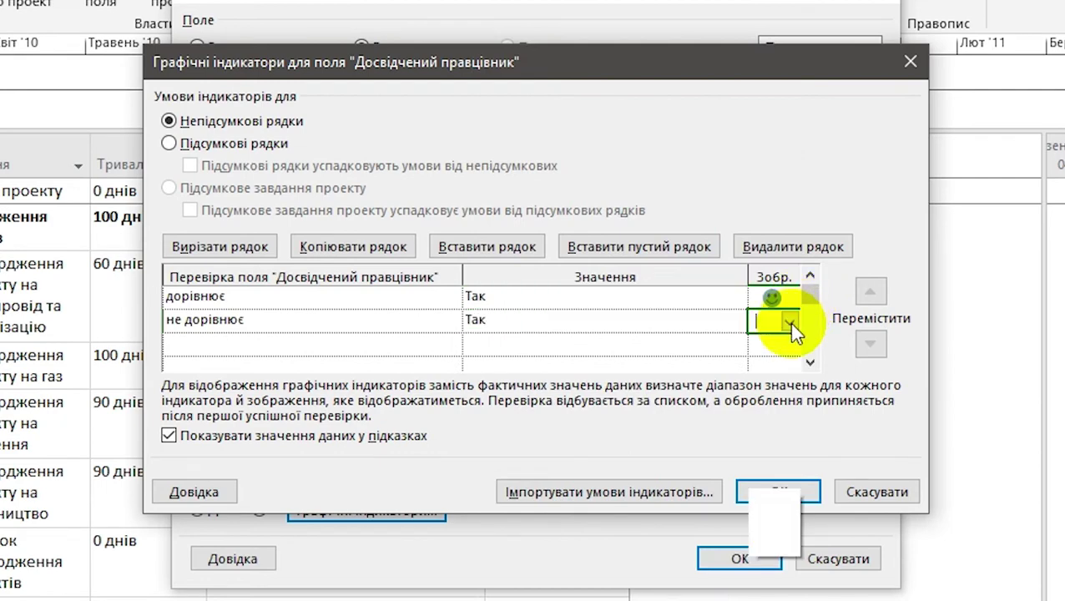
click(788, 322)
scroll(802, 449, down, 5)
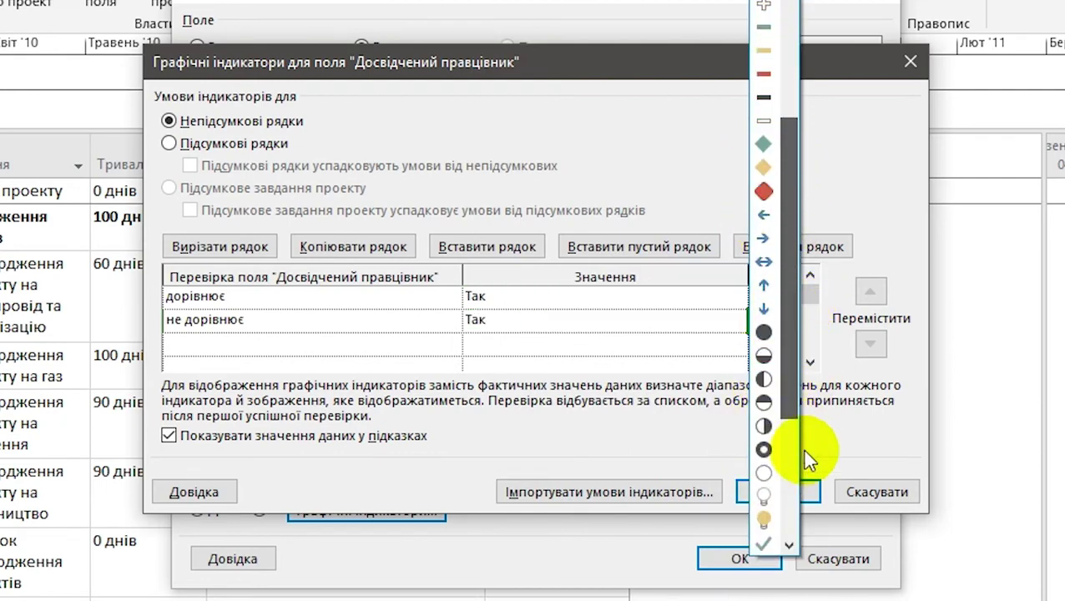
scroll(790, 508, down, 6)
click(764, 513)
click(790, 492)
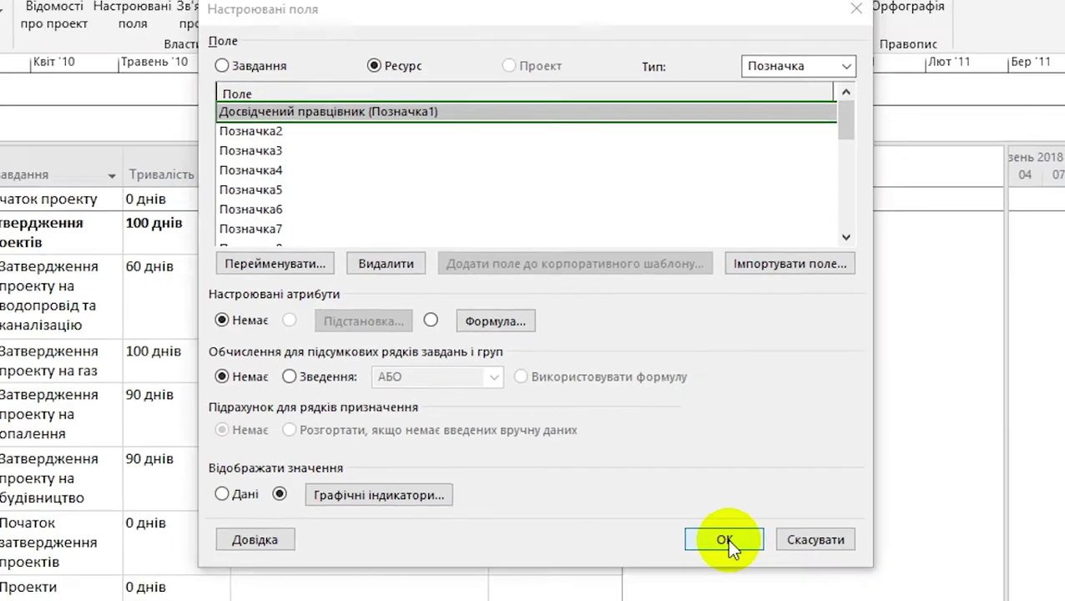
click(733, 552)
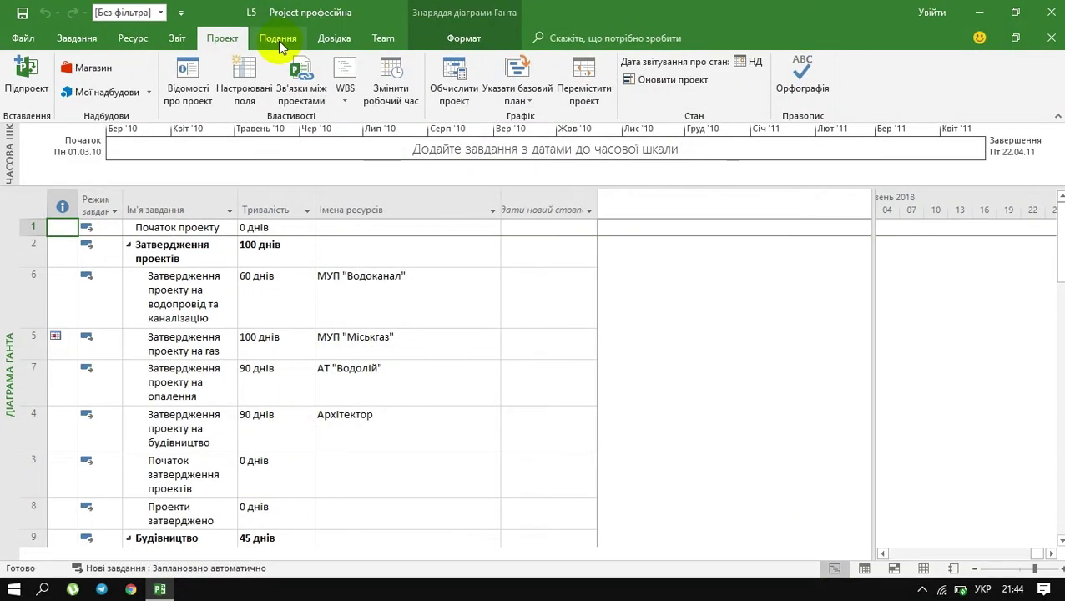
Create a new single view in the L5 project and name it Аналіз ризиків
click(278, 41)
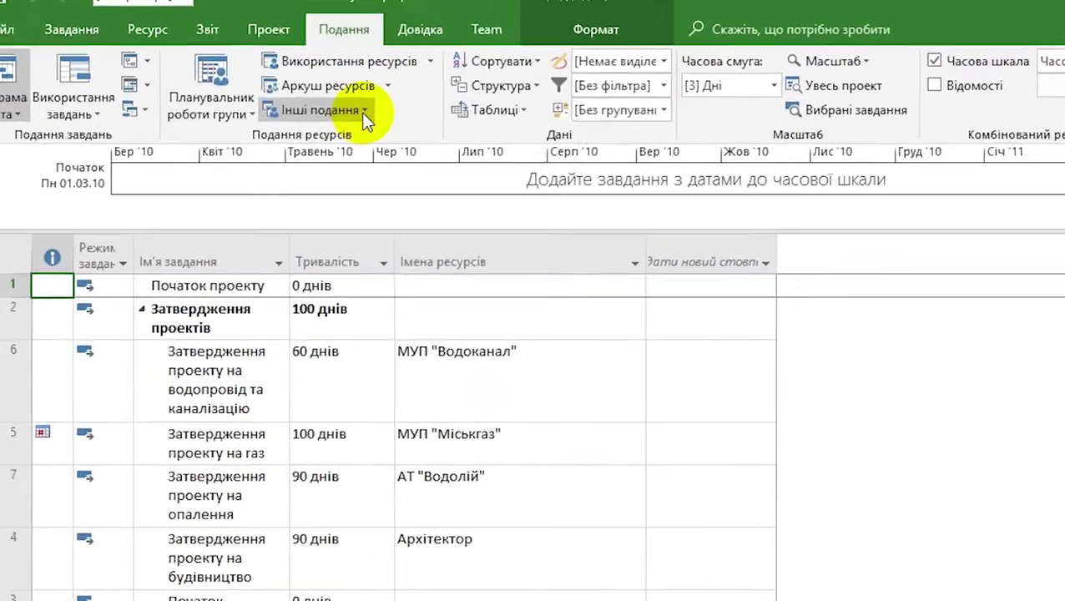
click(363, 112)
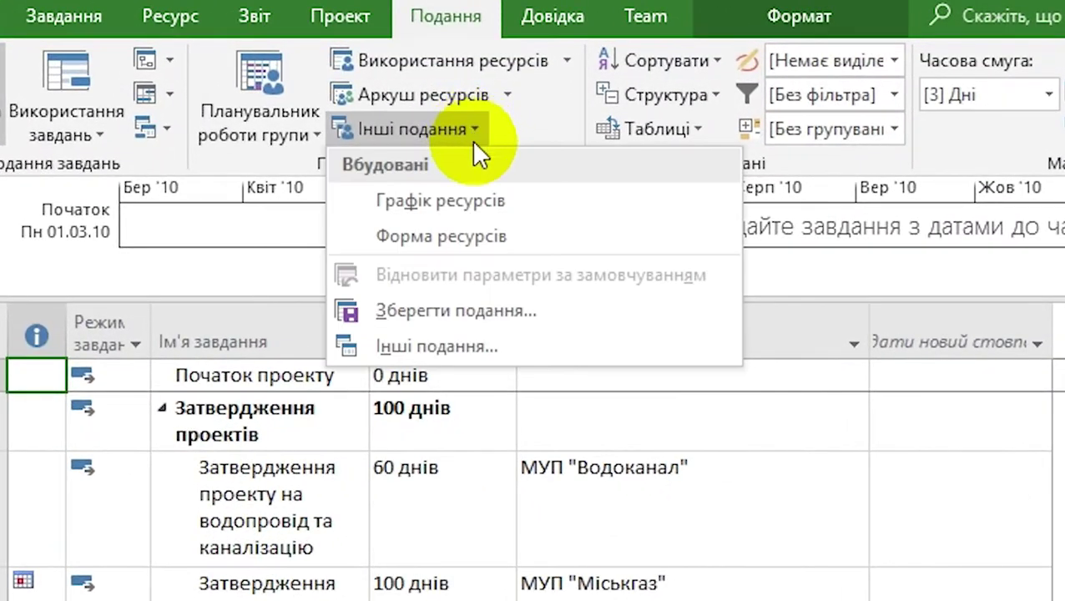
click(451, 345)
click(611, 125)
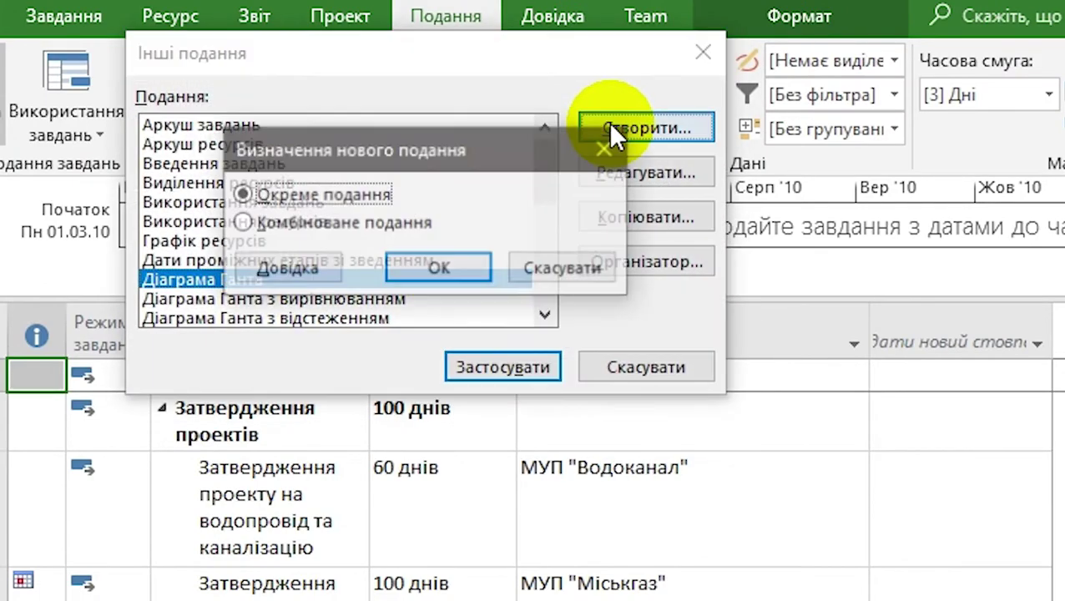
click(442, 267)
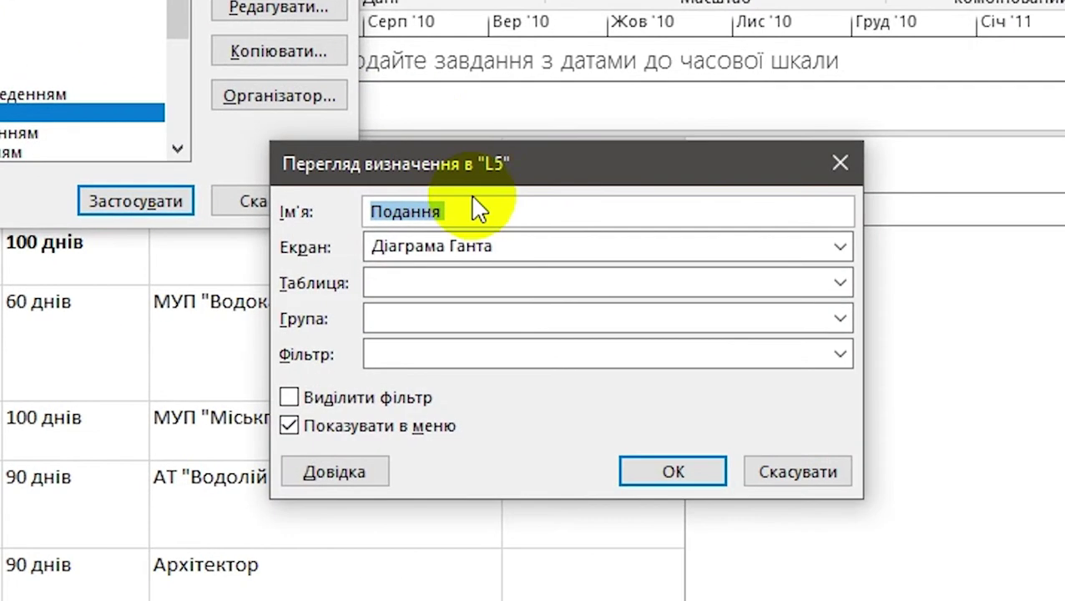
text(Аналіз ризиків)
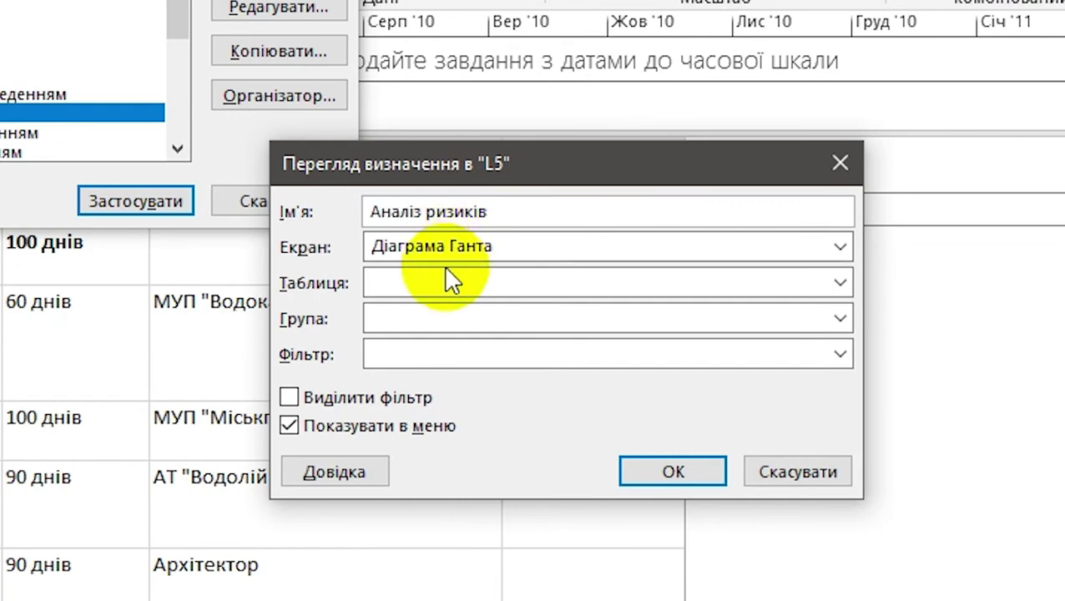
Define the view with screen Аркуш ресурсів, table Ввід: трудові ресурси, group Без групування and filter Усі ресурси, and apply it
click(468, 248)
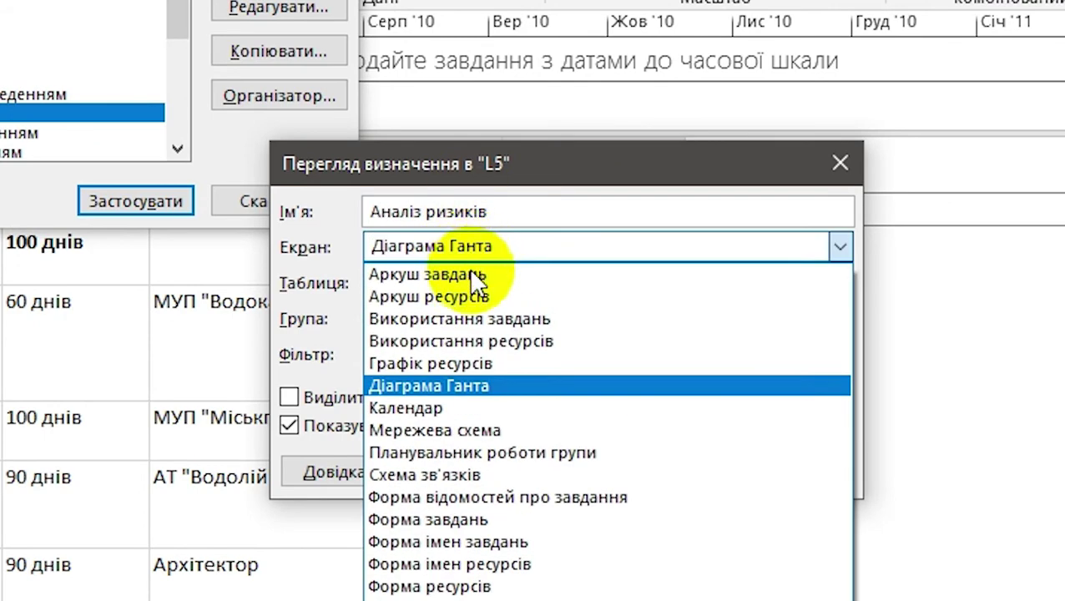
click(465, 296)
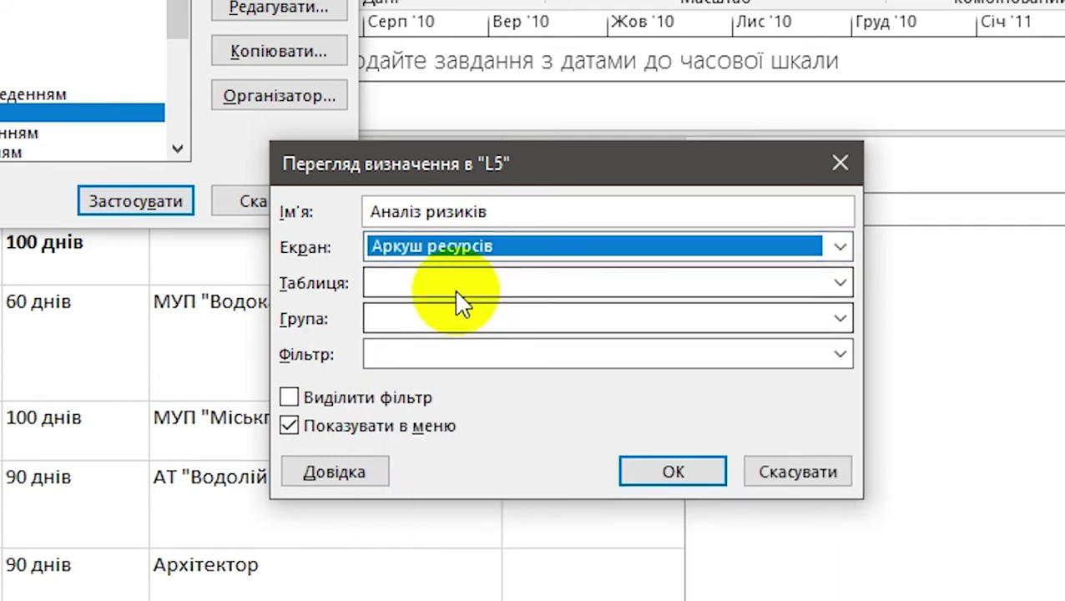
click(457, 291)
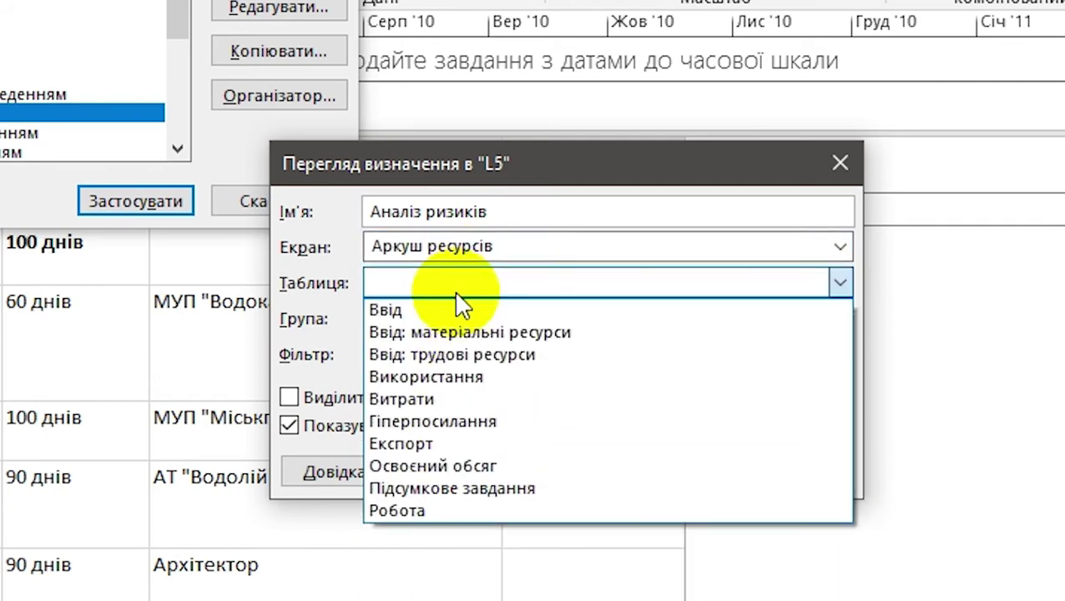
click(472, 357)
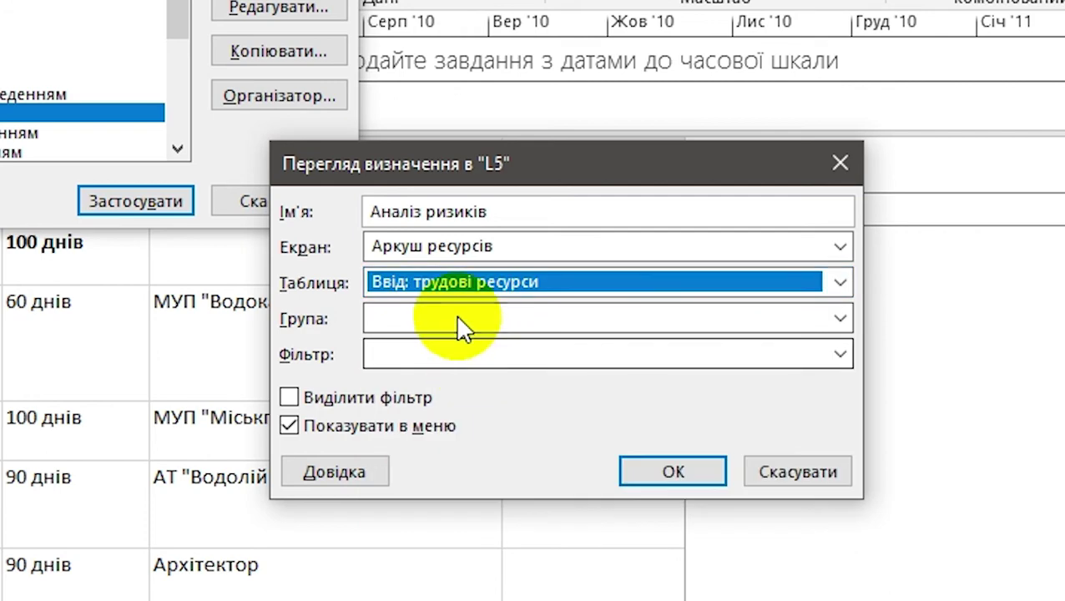
click(455, 315)
click(449, 340)
click(445, 357)
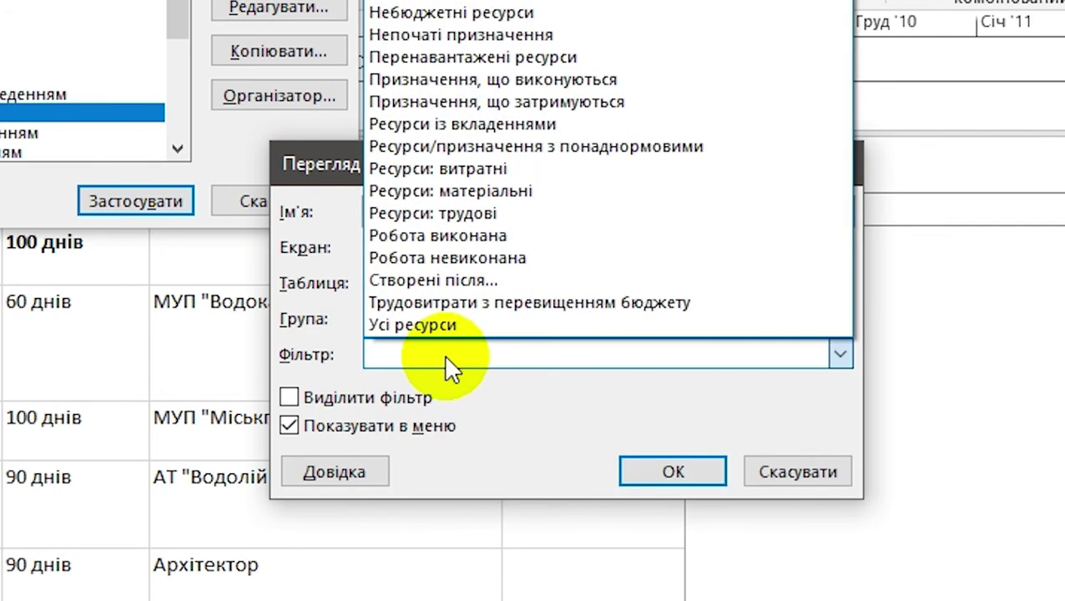
click(464, 329)
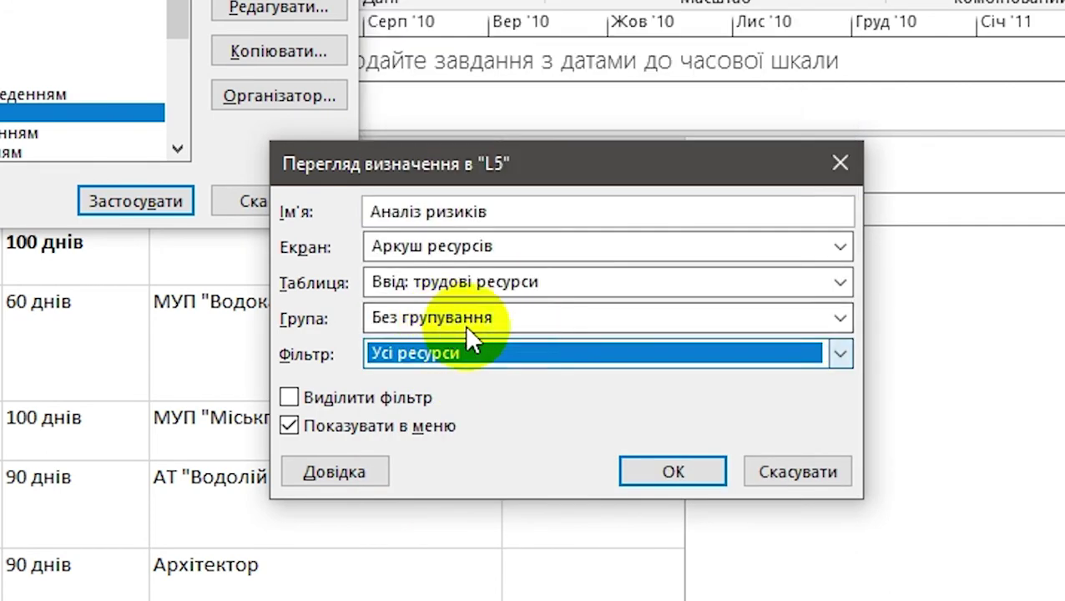
click(672, 472)
click(135, 200)
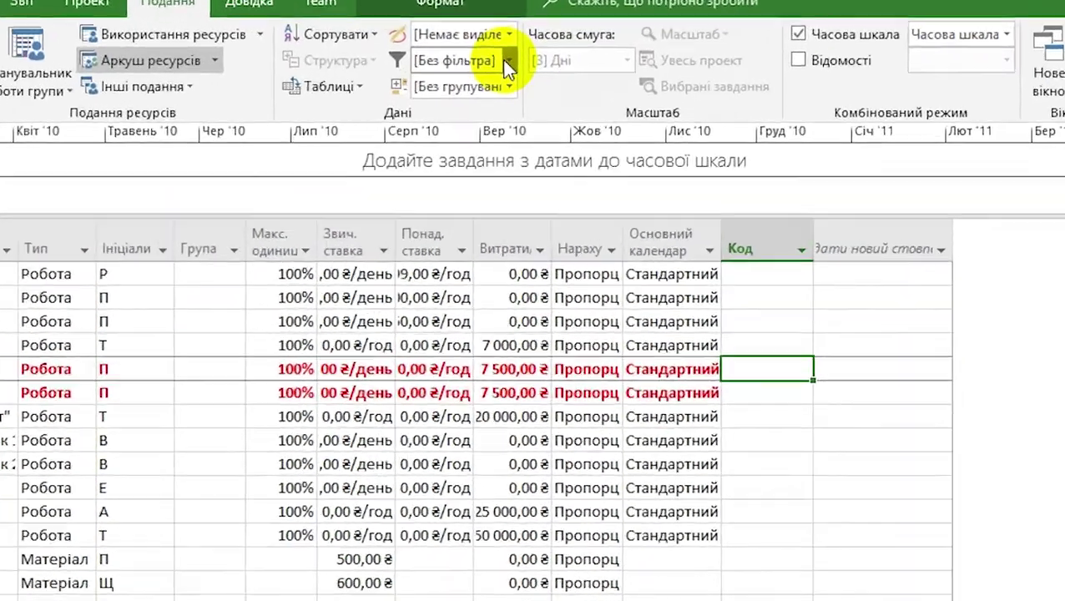
Filter the resource list by Ресурси: трудові and add the Досвідчений правцівник (Позначка1) field as a new column
click(507, 60)
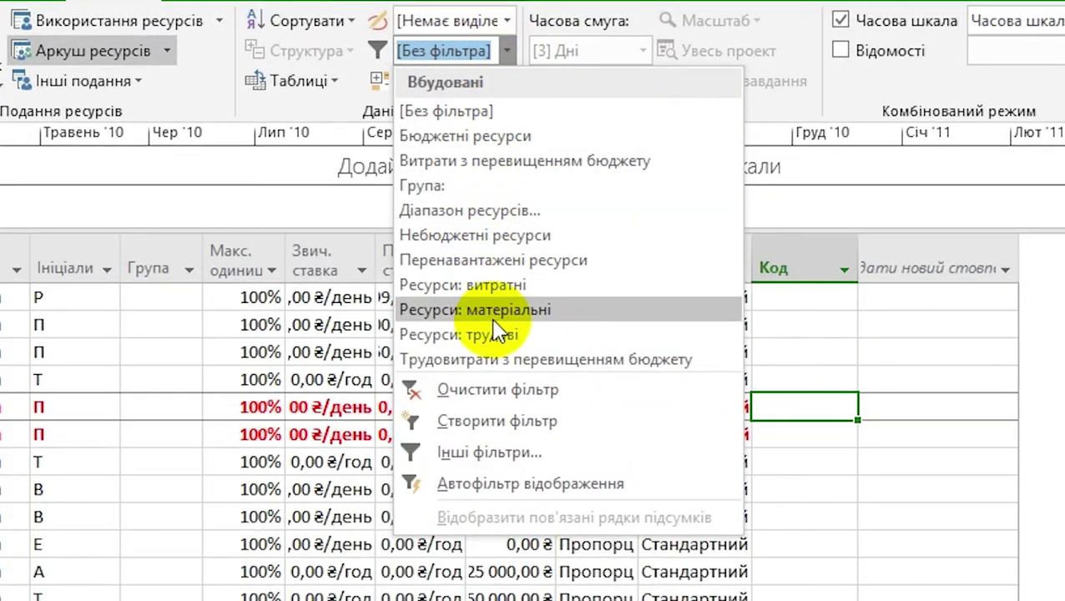
click(494, 336)
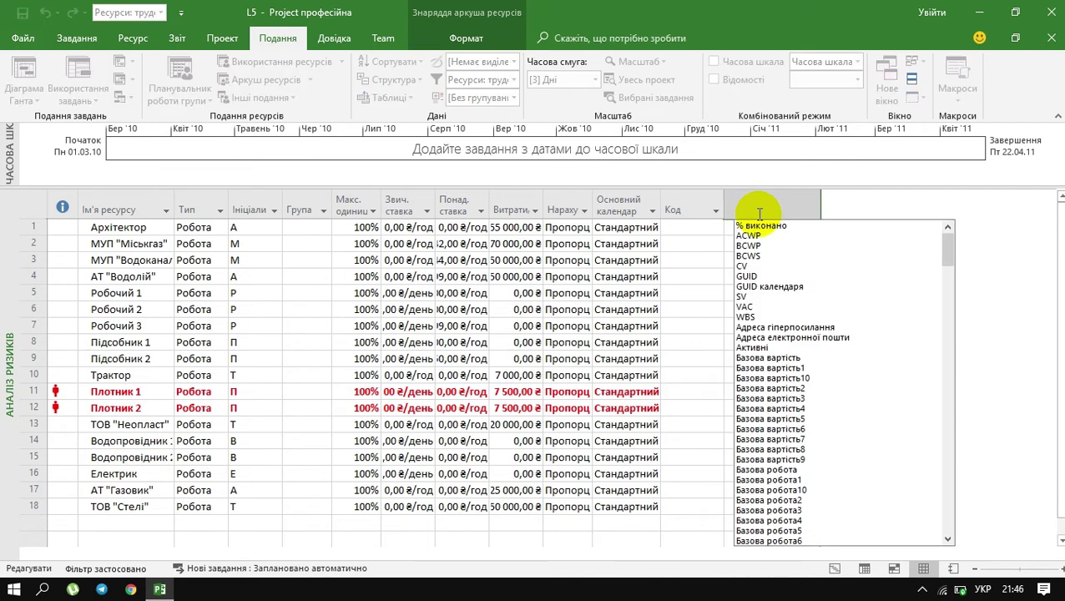
text(Досвідчений праві)
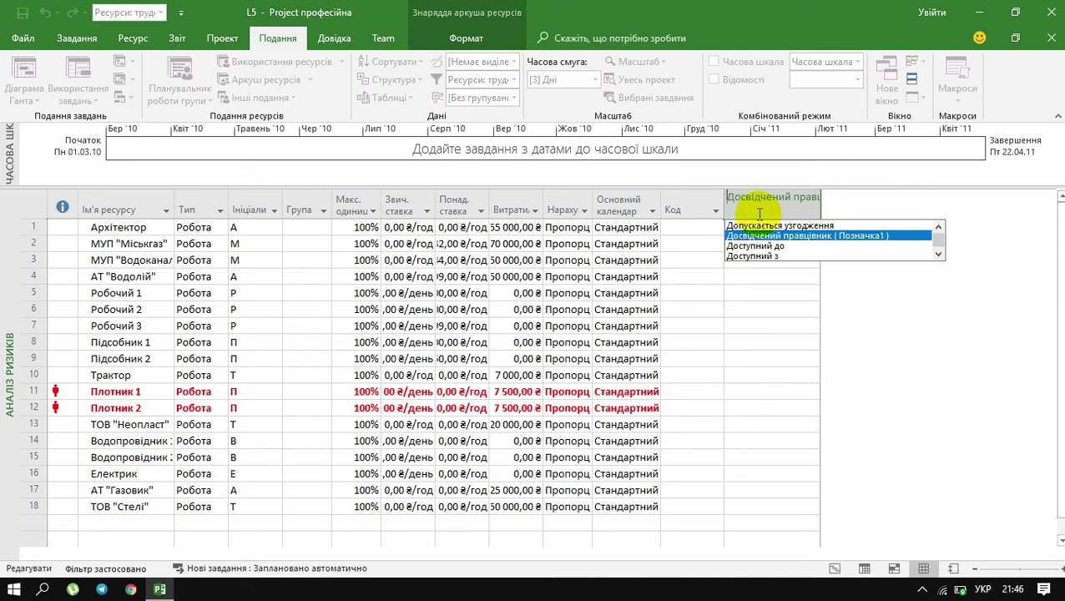
key(Return)
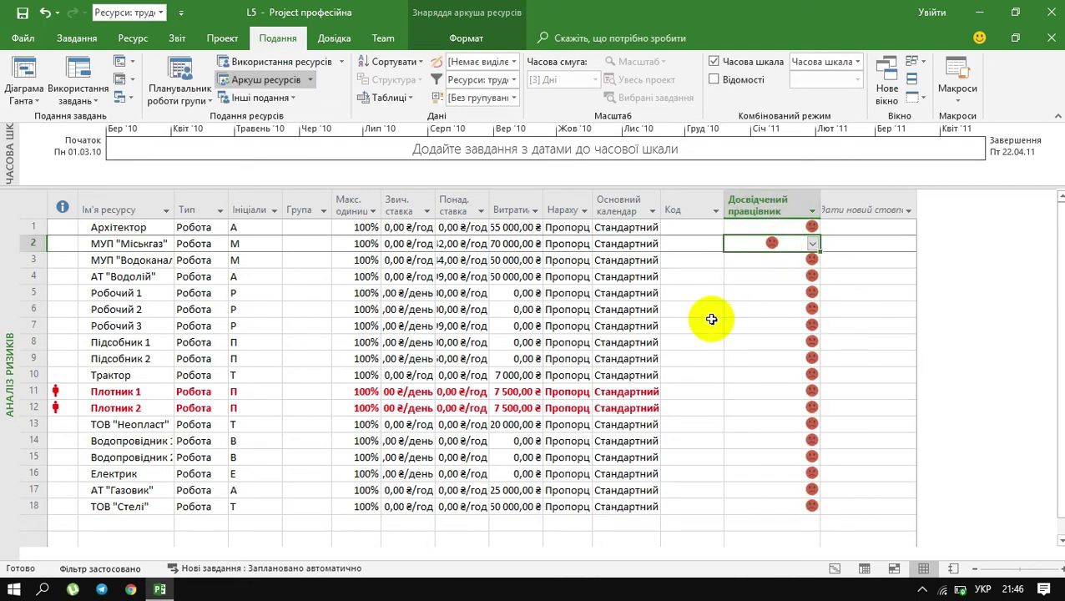
Set Досвідчений правцівник to Так for МУП "Міськгаз", МУП "Водоканал" and Робочий 1 to Робочий 3
click(812, 243)
click(756, 254)
click(811, 260)
click(755, 270)
click(812, 277)
click(785, 301)
click(811, 309)
Set Досвідчений правцівник to Так for Підсобник 1, Трактор, Плотник 1, Плотник 2, ТОВ "Неопласт", АТ "Газовик" and ТОВ "Стелі"
click(812, 342)
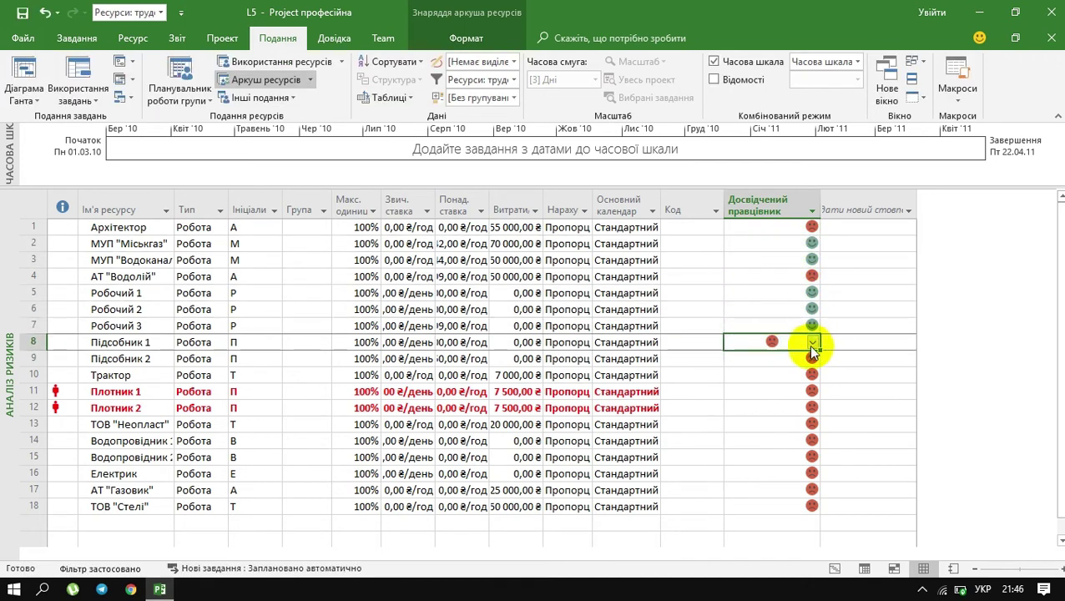
click(755, 353)
click(812, 375)
click(770, 390)
click(811, 408)
click(755, 418)
click(812, 424)
click(755, 435)
click(812, 490)
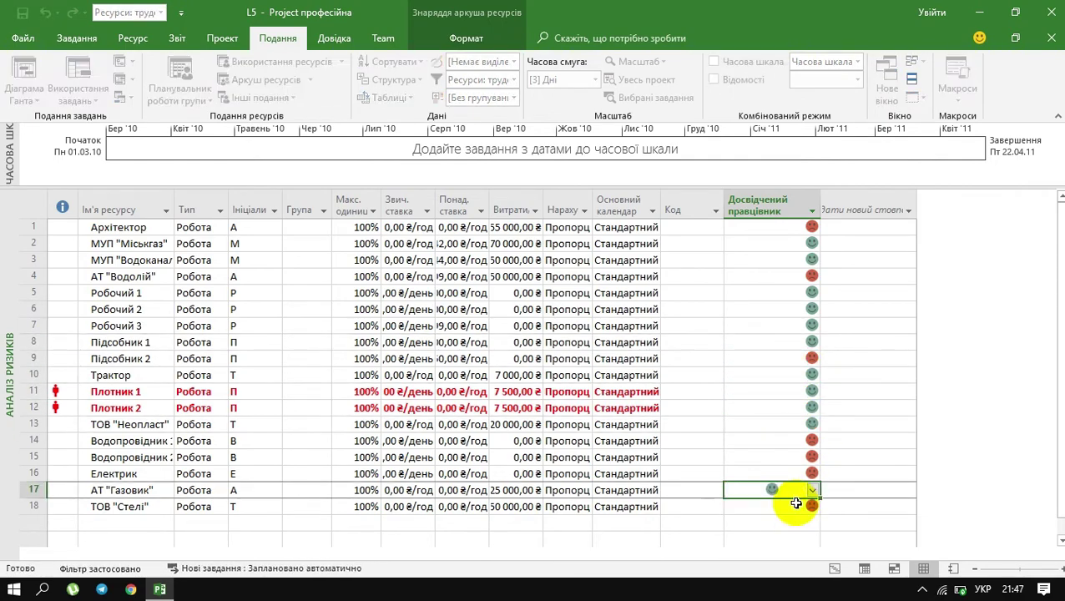
click(795, 503)
Sort the resources by the Досвідчений правцівник column from А to Я
click(812, 209)
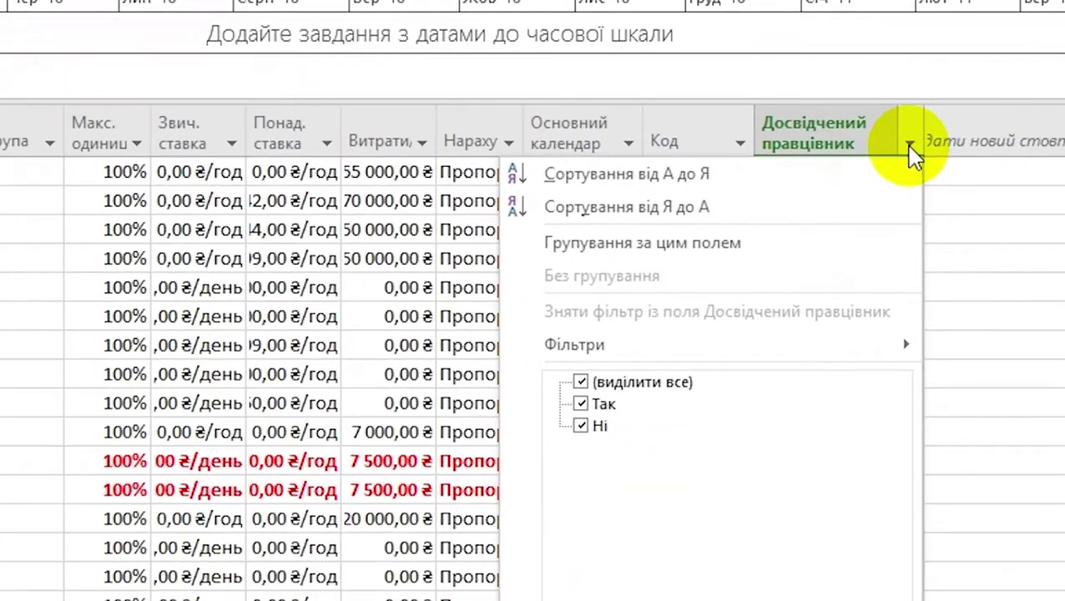
click(649, 177)
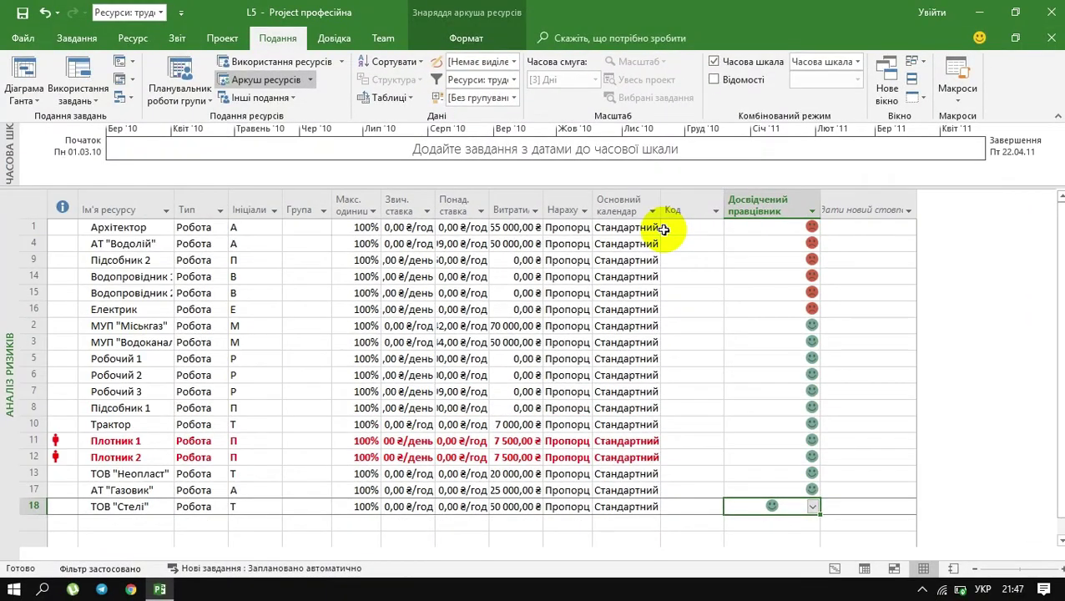
click(835, 439)
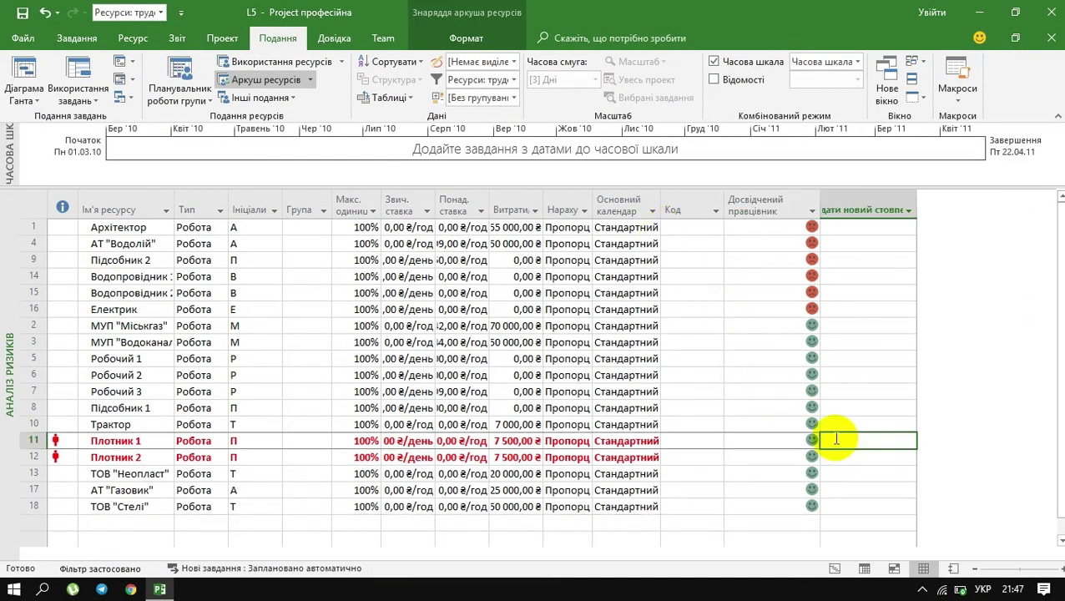
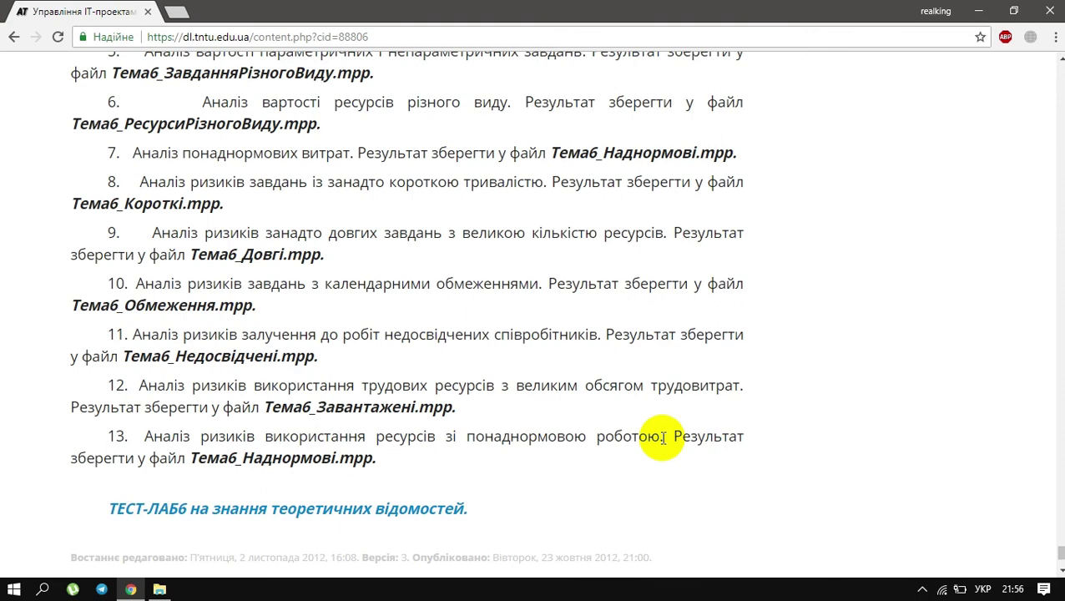
Return to the L5 project in Microsoft Project, show the Аркуш ресурсів view and filter it by Ресурси: трудові
key(alt+Tab)
right_click(9, 333)
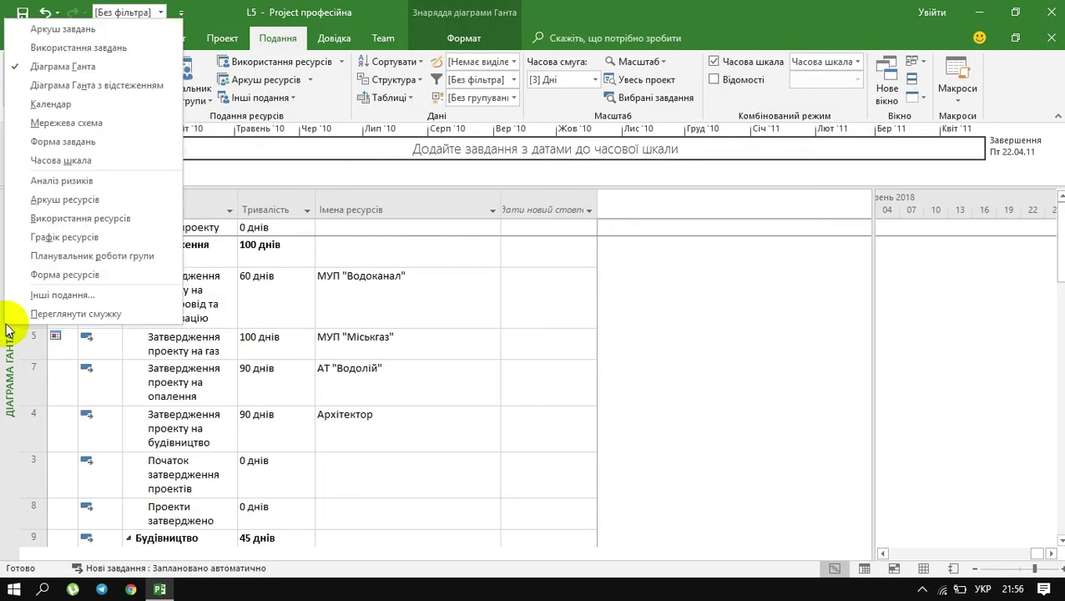
click(60, 201)
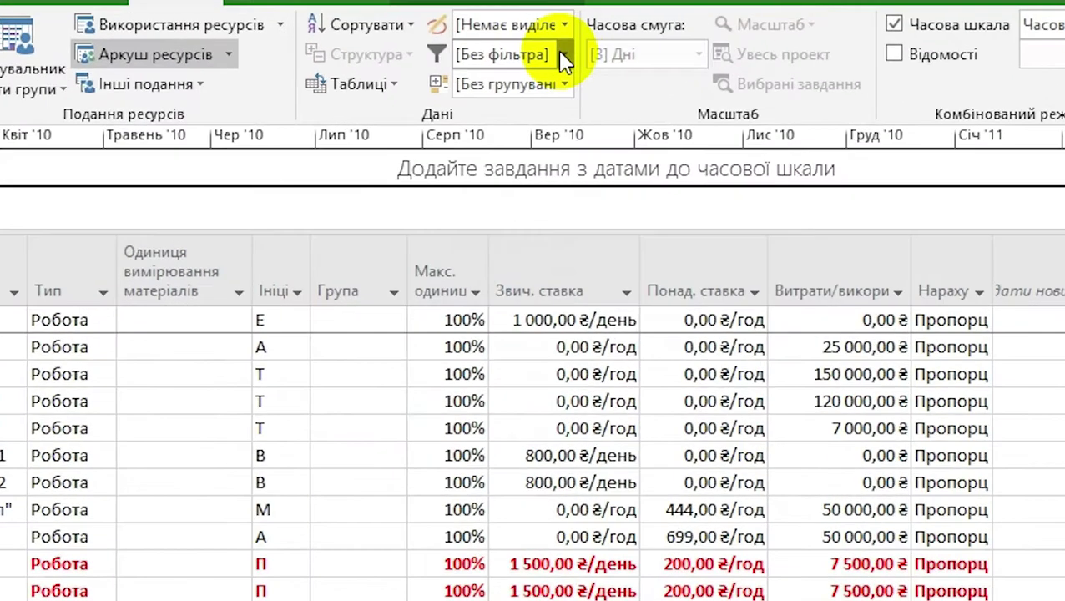
click(564, 58)
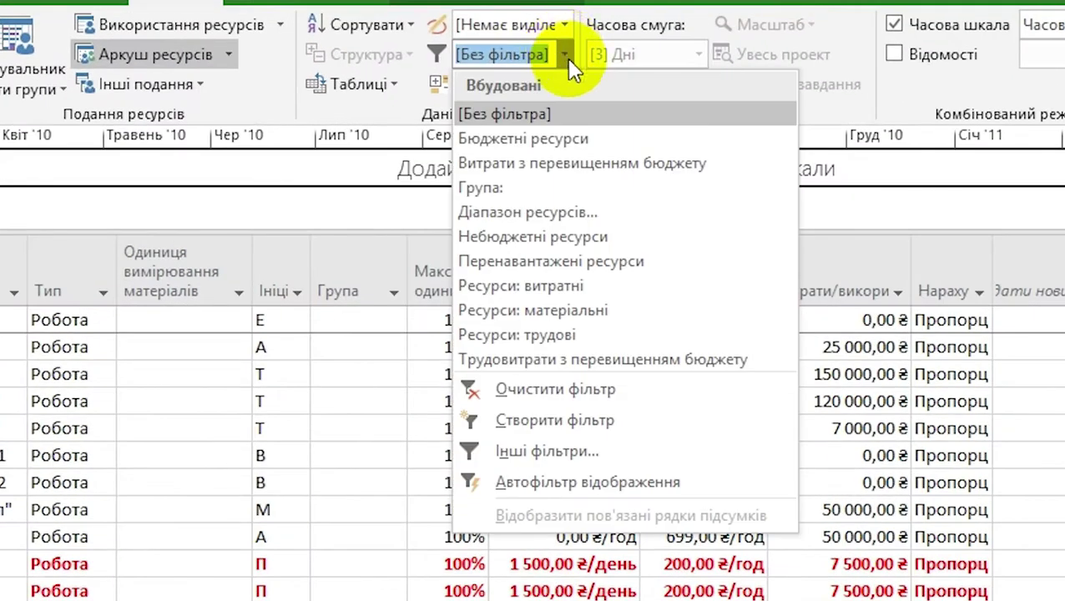
click(564, 342)
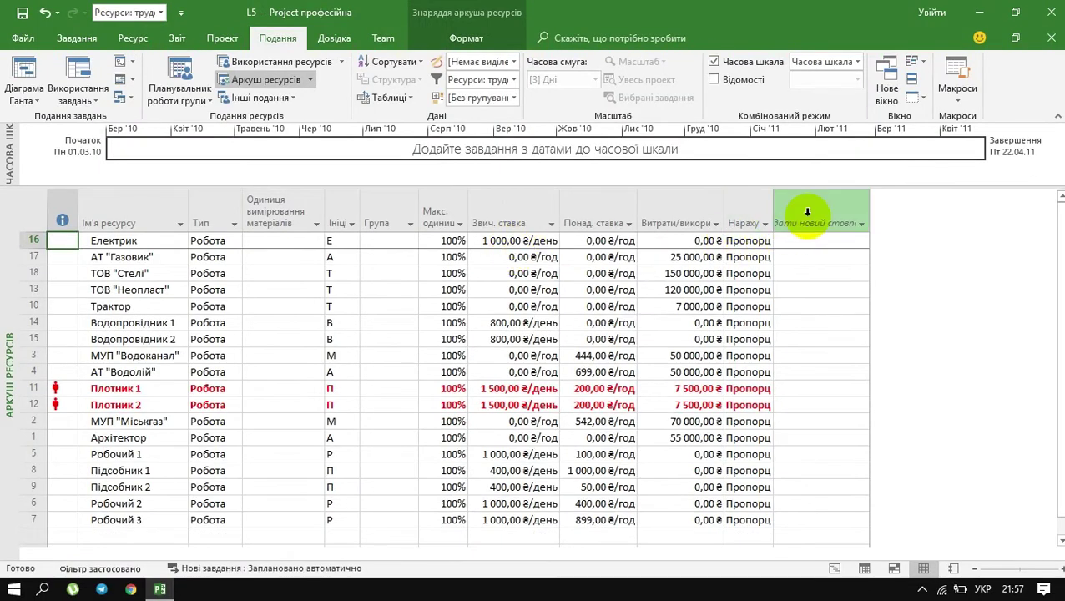
Add the Робота column to the resource sheet and sort the resources by it from largest to smallest
click(809, 215)
text(Робота)
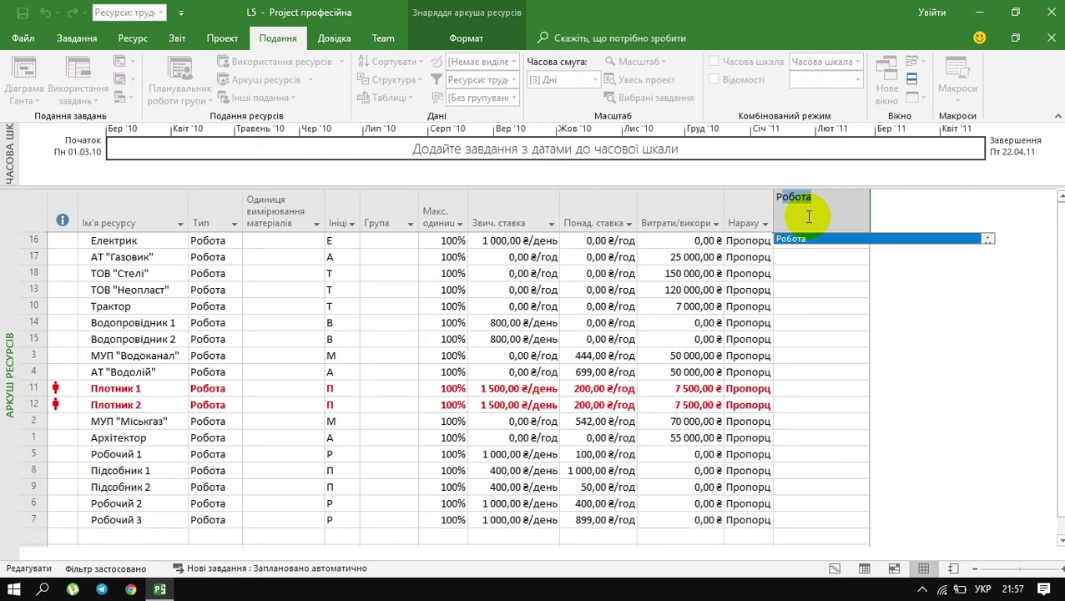
key(Return)
click(858, 223)
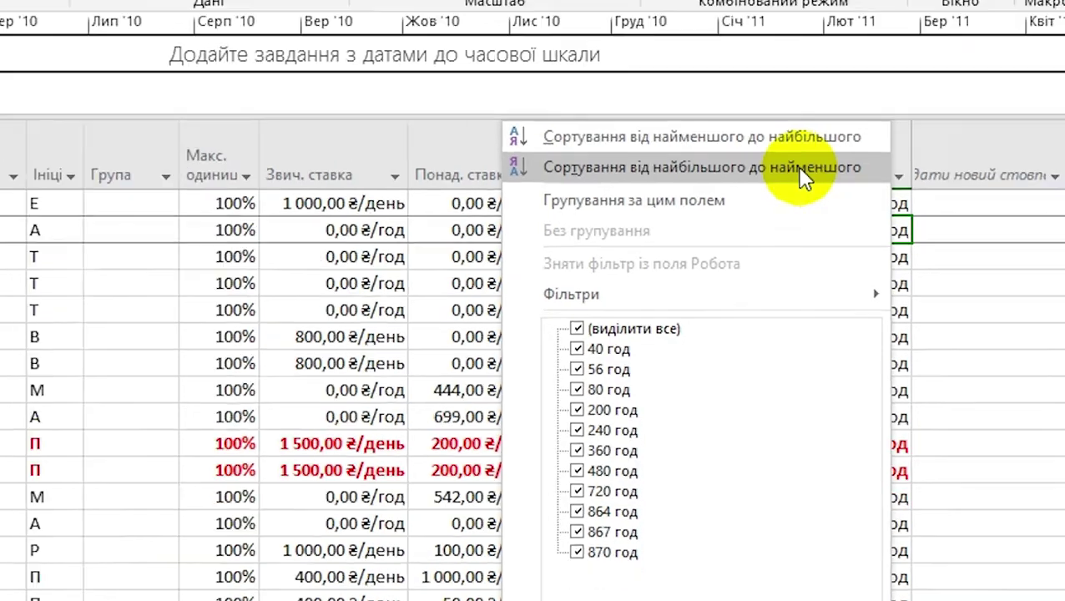
click(801, 163)
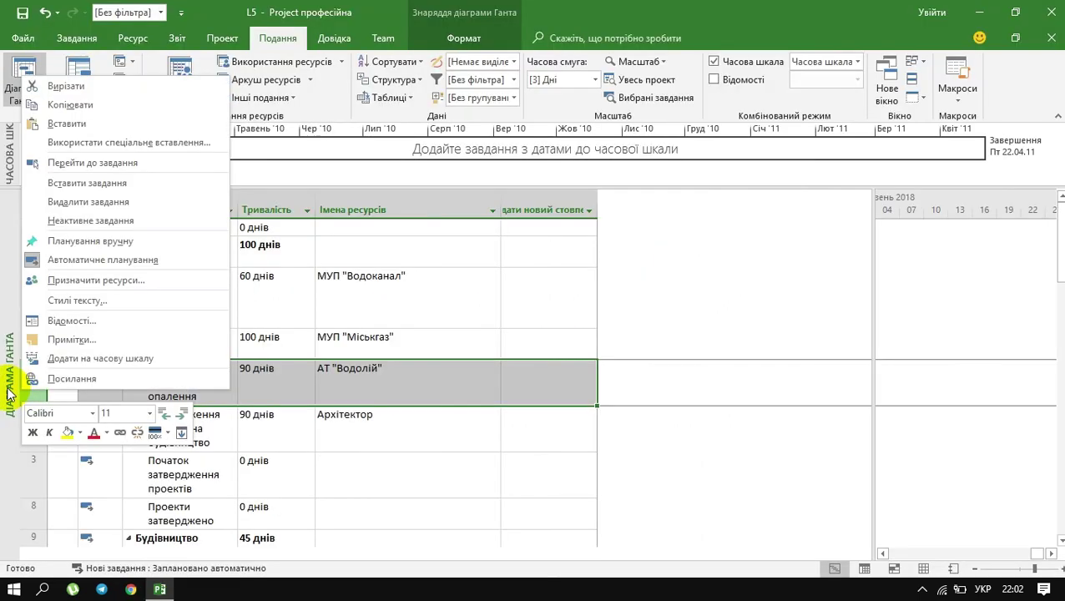
Switch the L5 project from the Gantt chart to the Використання ресурсів view
right_click(10, 386)
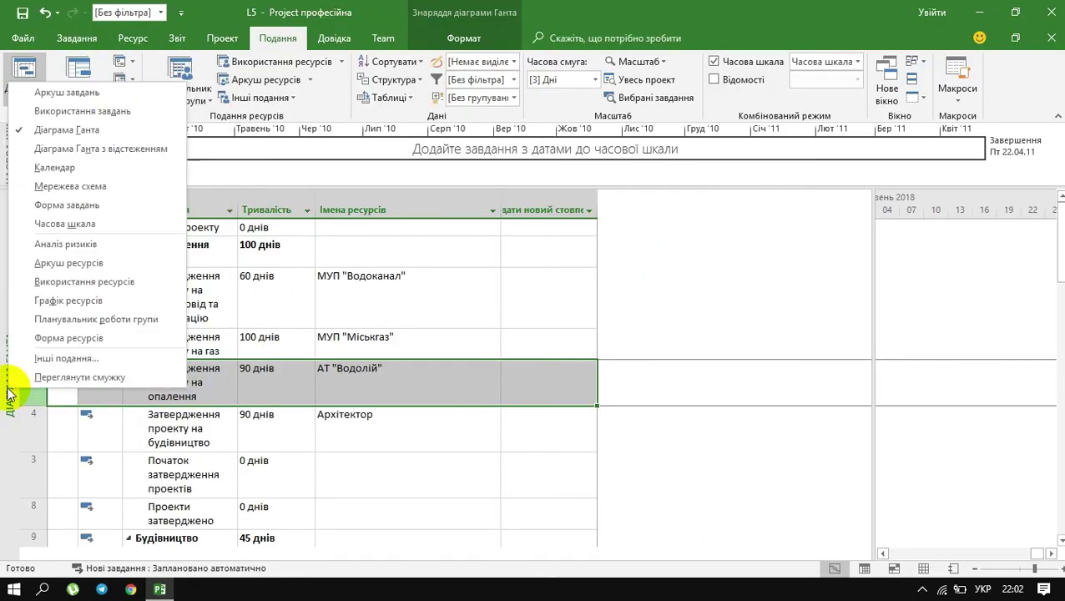
click(67, 280)
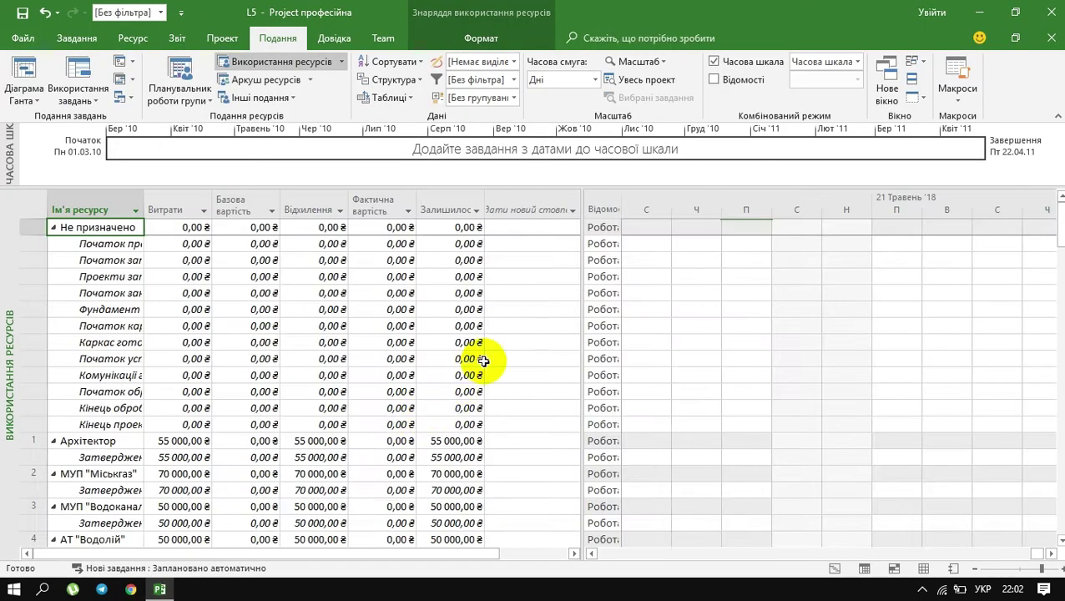
Add the Понаднормова робота column to the resource usage table after the remaining cost column
click(528, 206)
text(П)
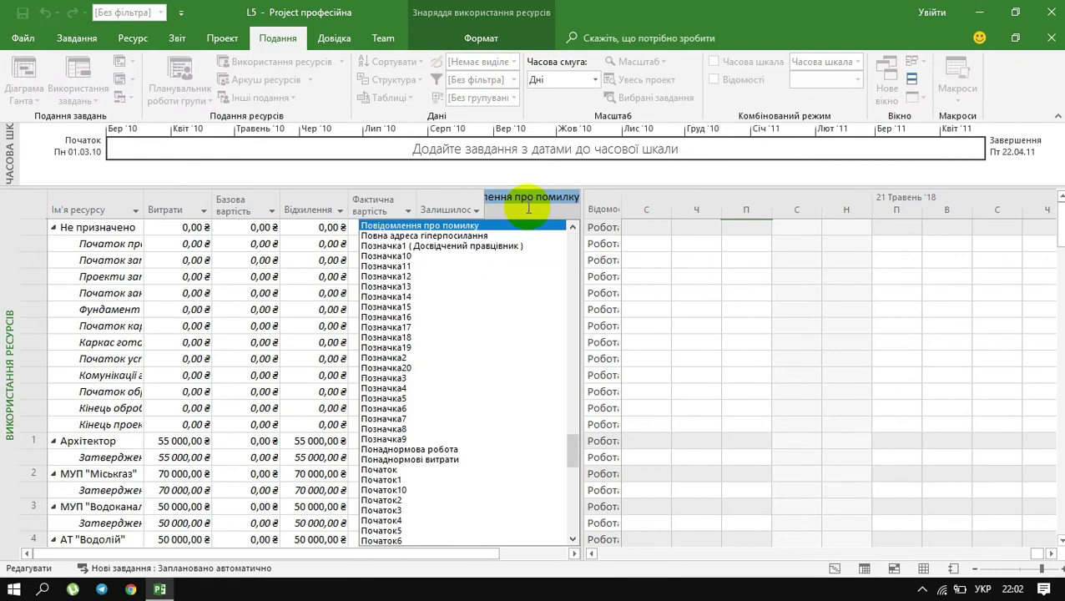
text(он)
key(Return)
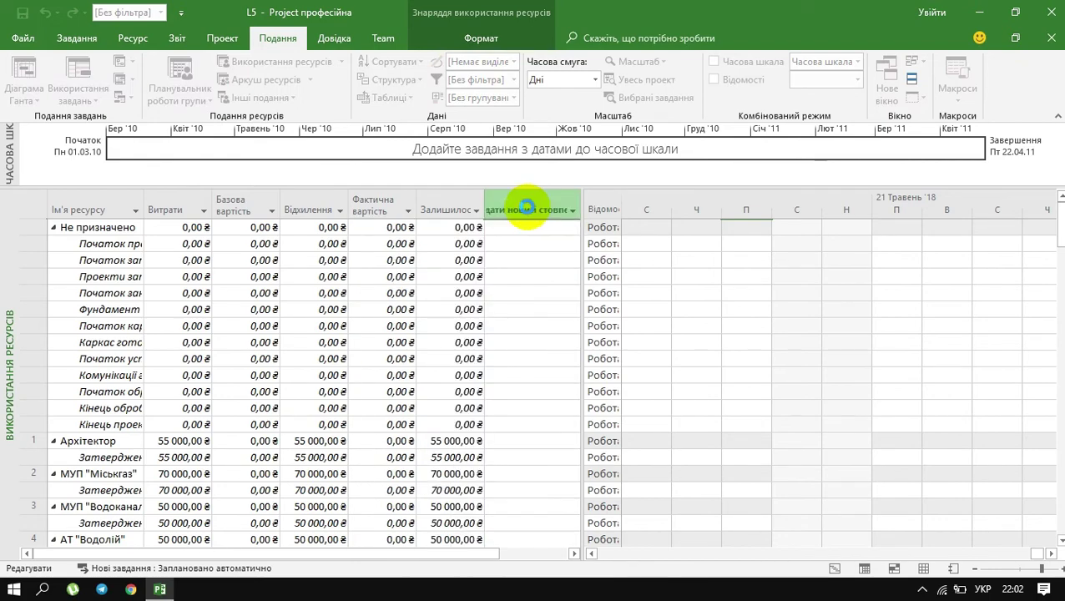
Sort the resources by Понаднормова робота from largest to smallest and review the overtime hours of each resource and its assignments
scroll(542, 389, down, 2)
scroll(542, 389, down, 10)
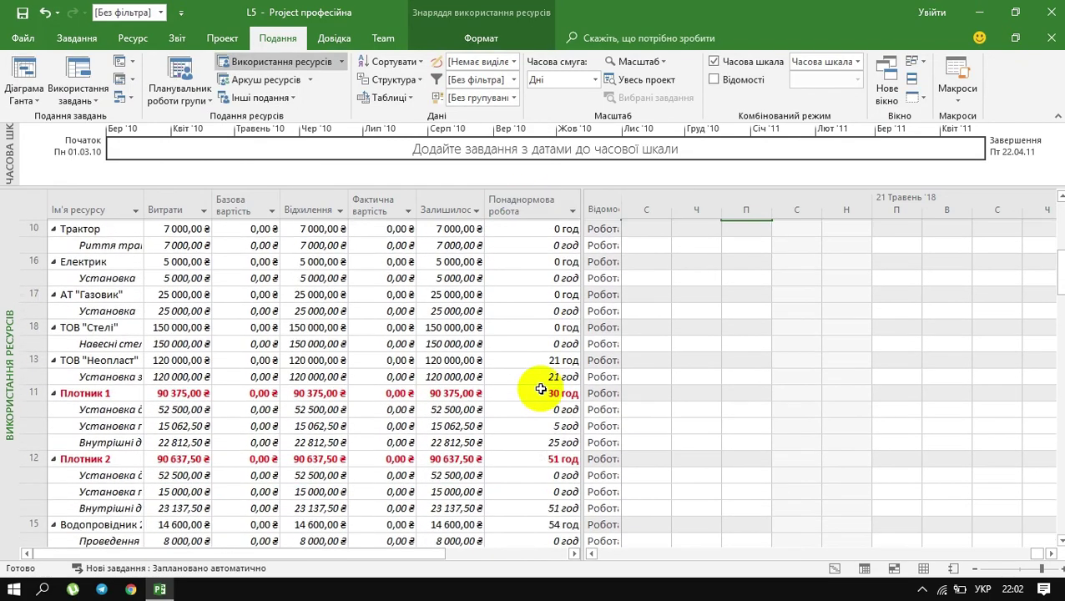
scroll(534, 391, up, 6)
scroll(561, 242, down, 10)
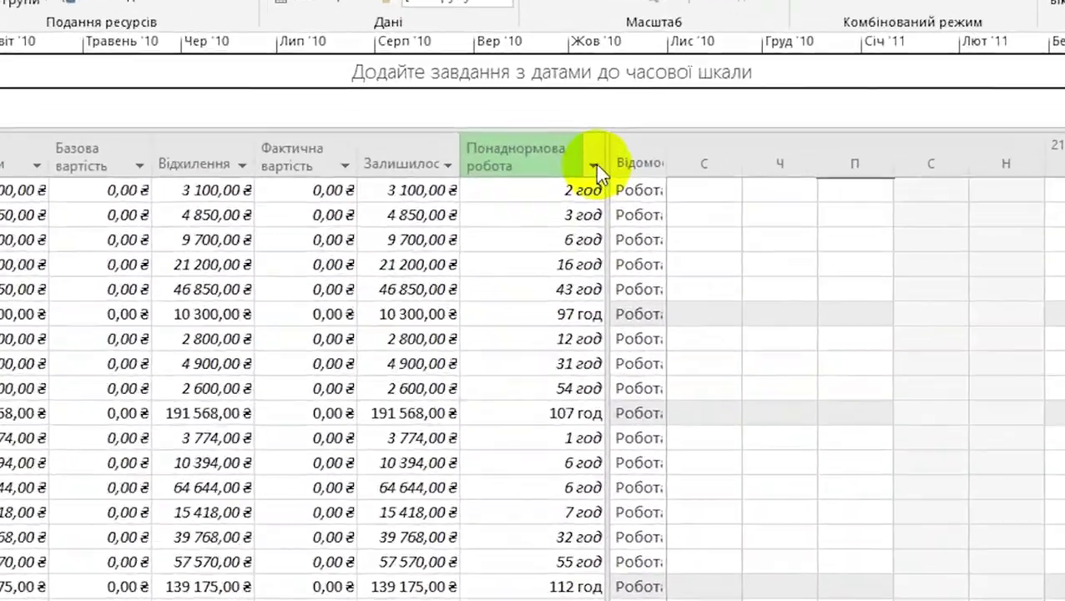
click(574, 210)
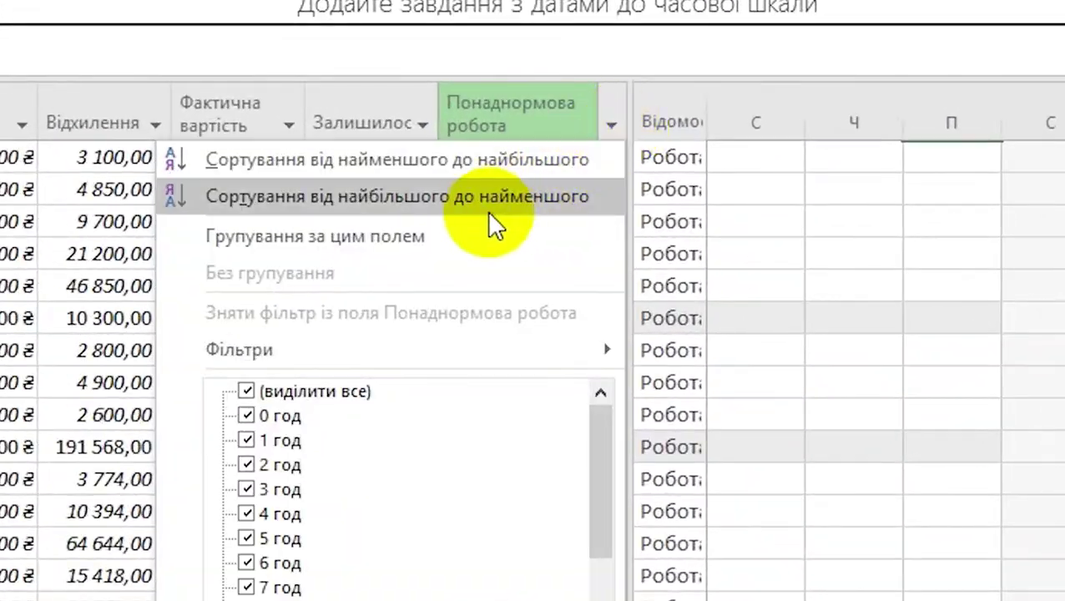
click(482, 199)
scroll(514, 381, down, 15)
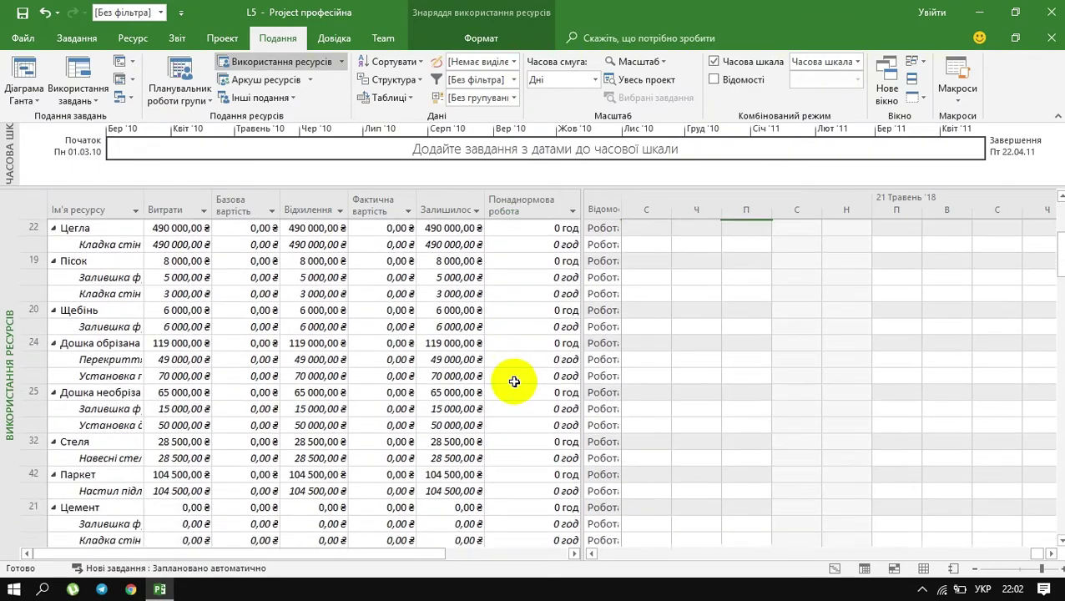
scroll(514, 381, down, 12)
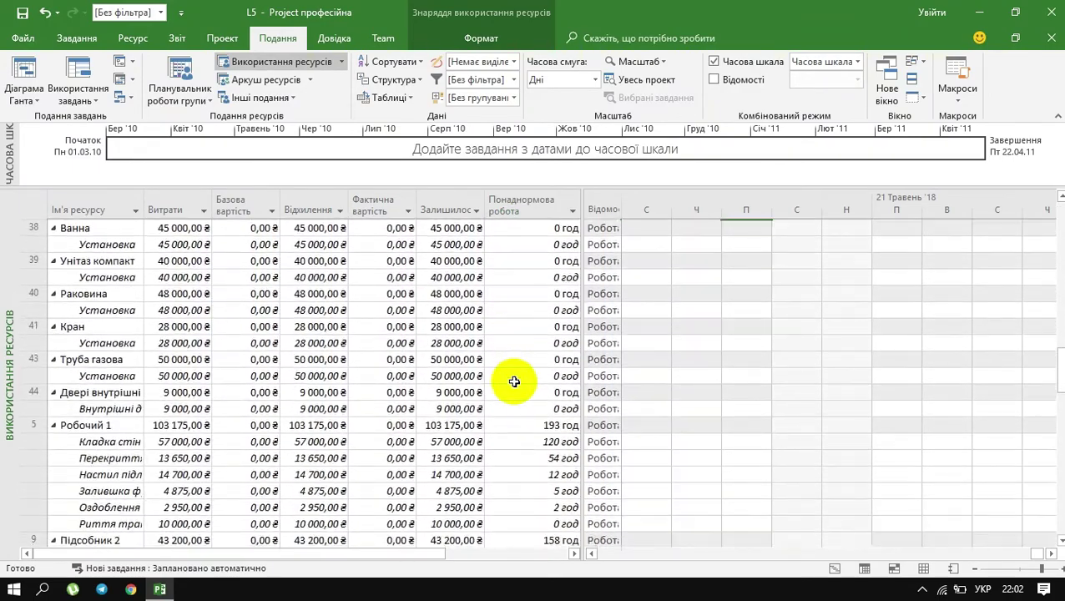